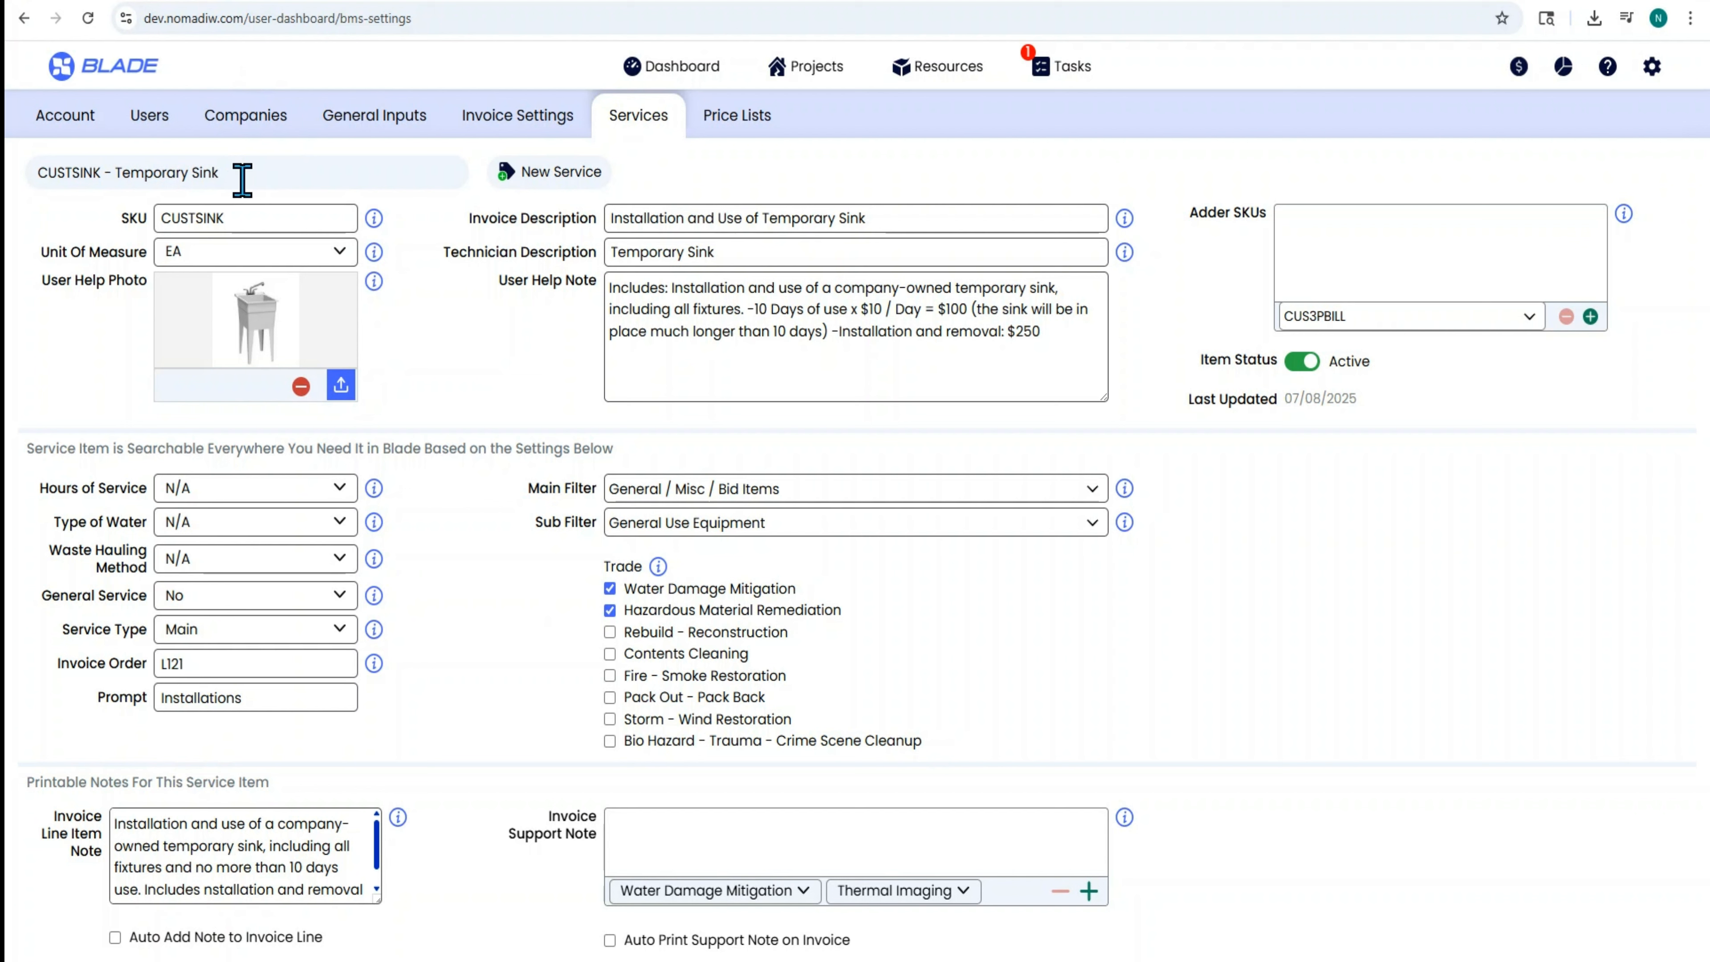
# - Browse the service item list, look up "boot" and open the Booties - Disposable service item
pyautogui.click(242, 180)
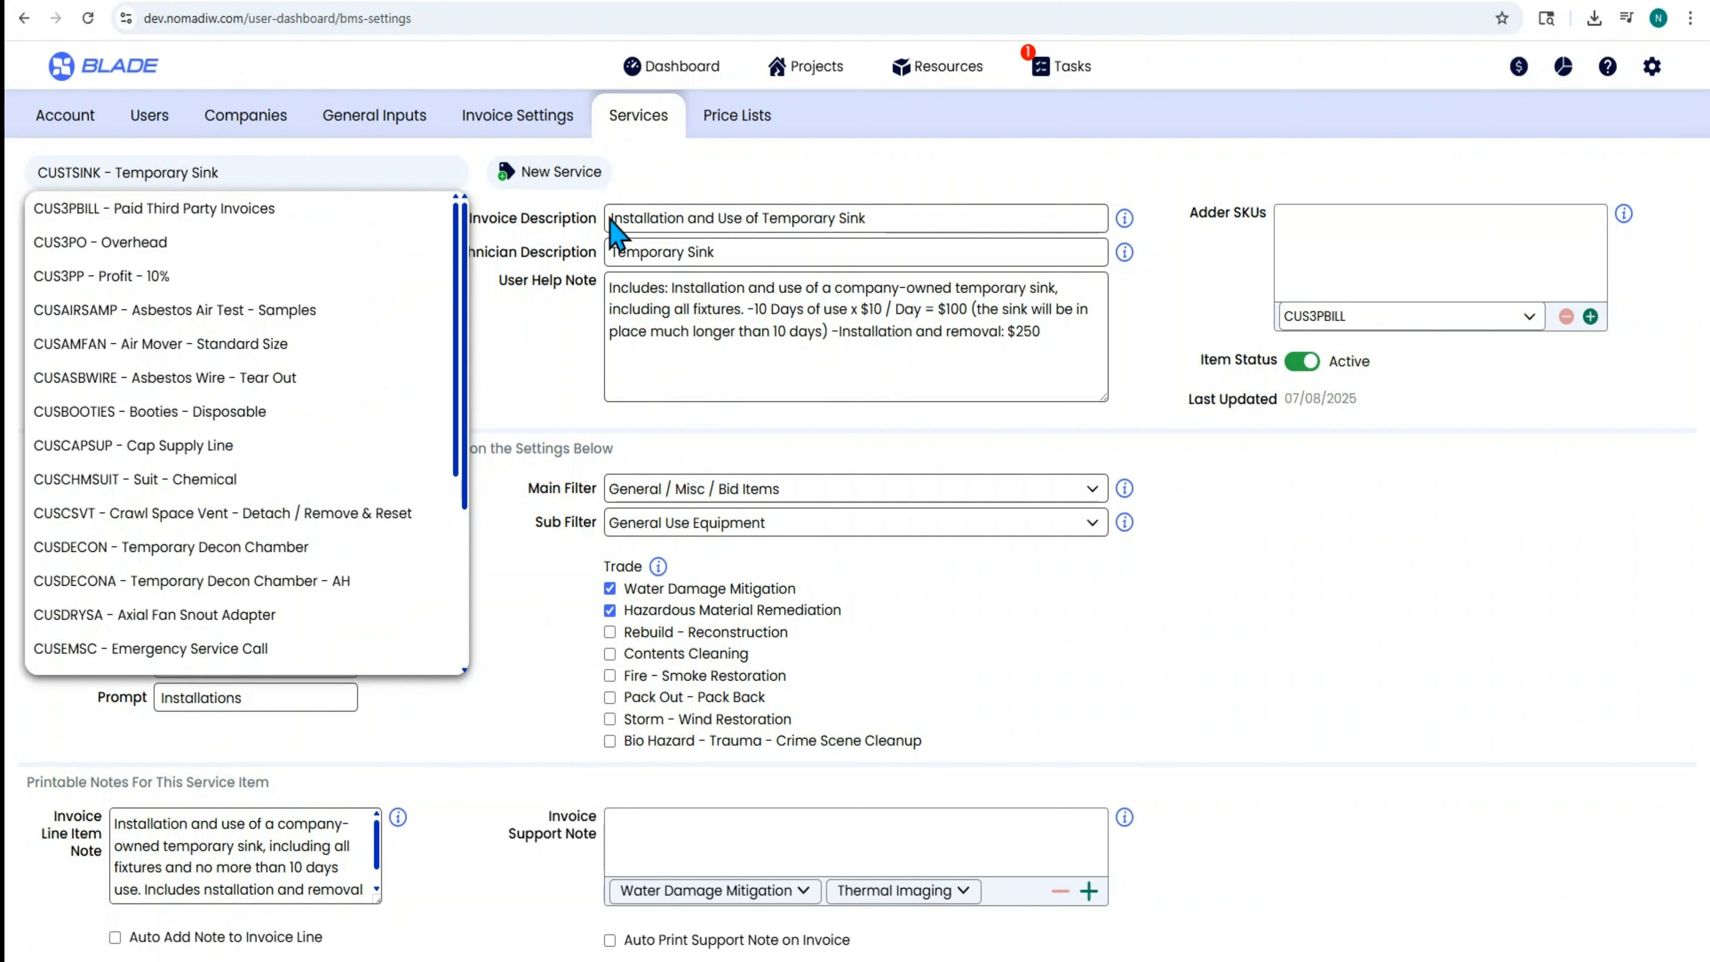
pyautogui.scroll(-10, 273, 438)
pyautogui.scroll(-3, 277, 458)
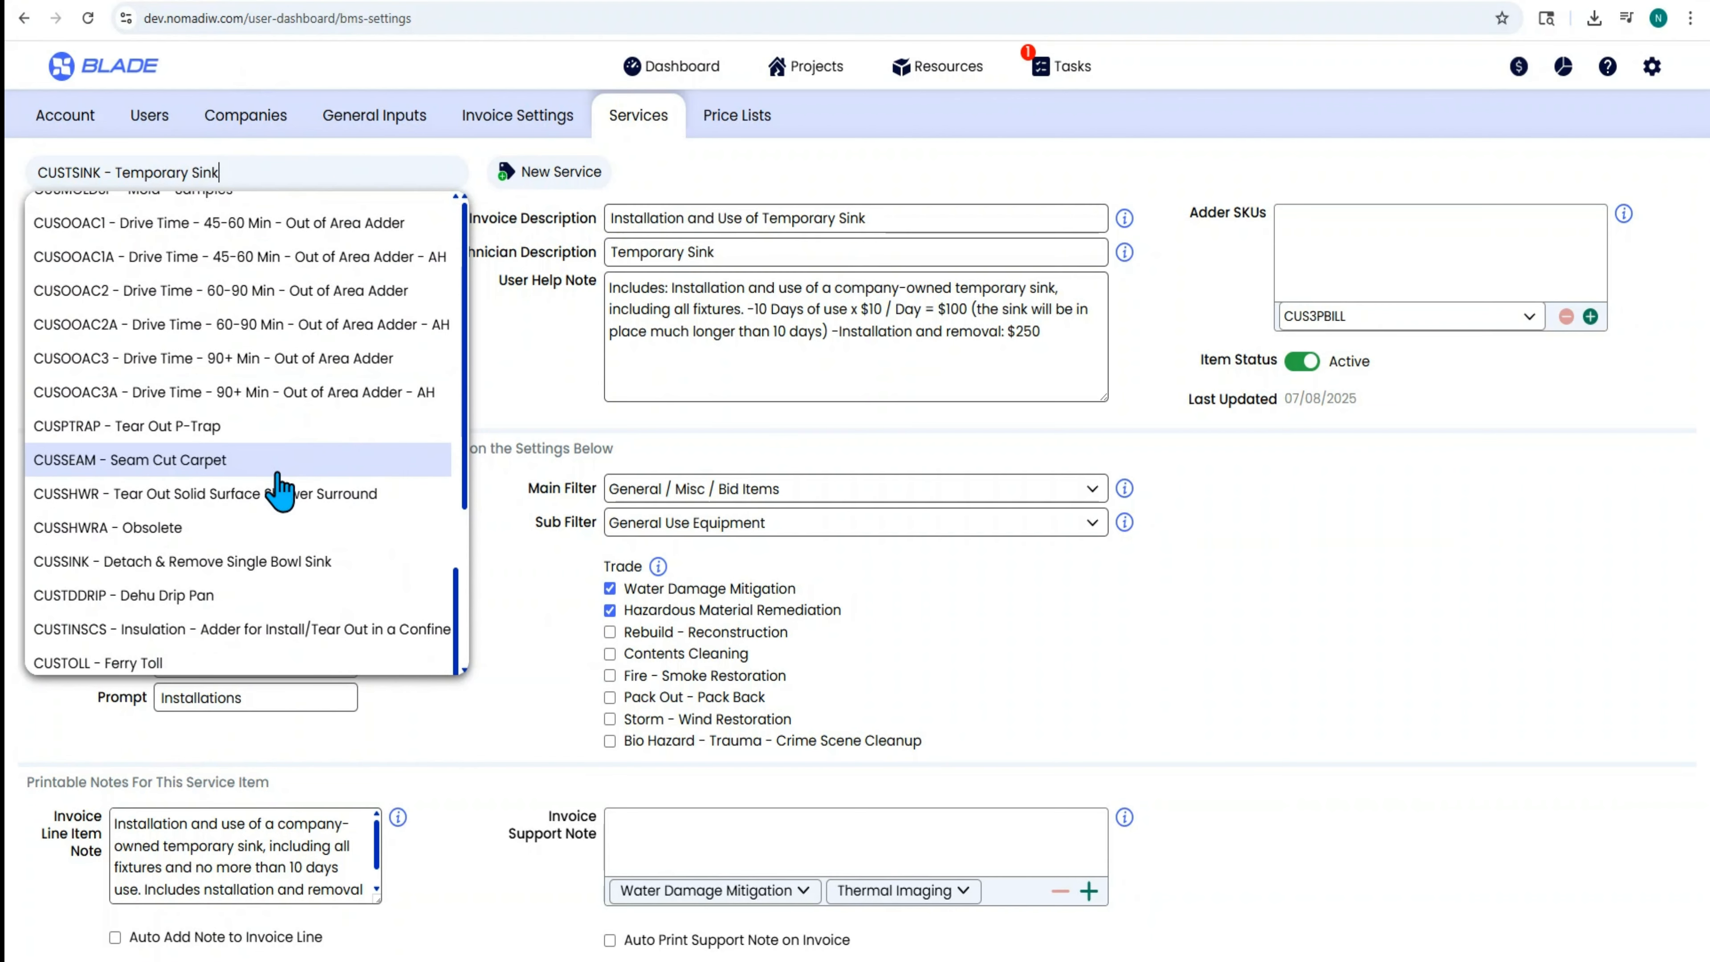
pyautogui.scroll(15, 277, 485)
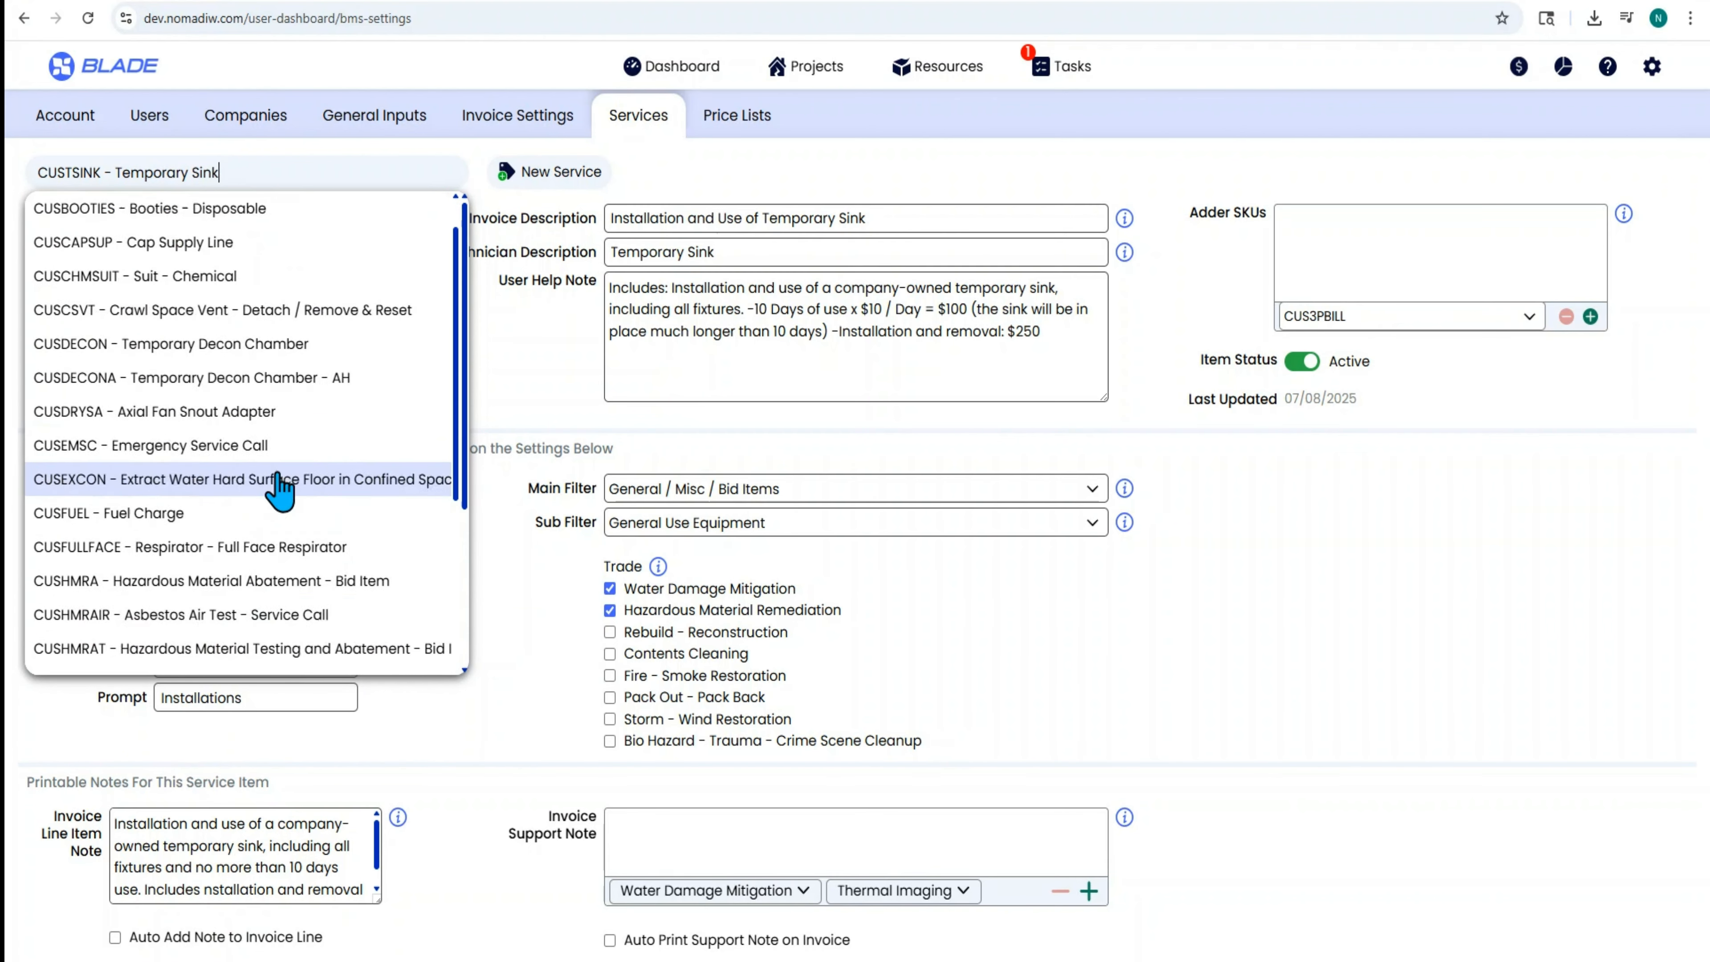
pyautogui.click(276, 172)
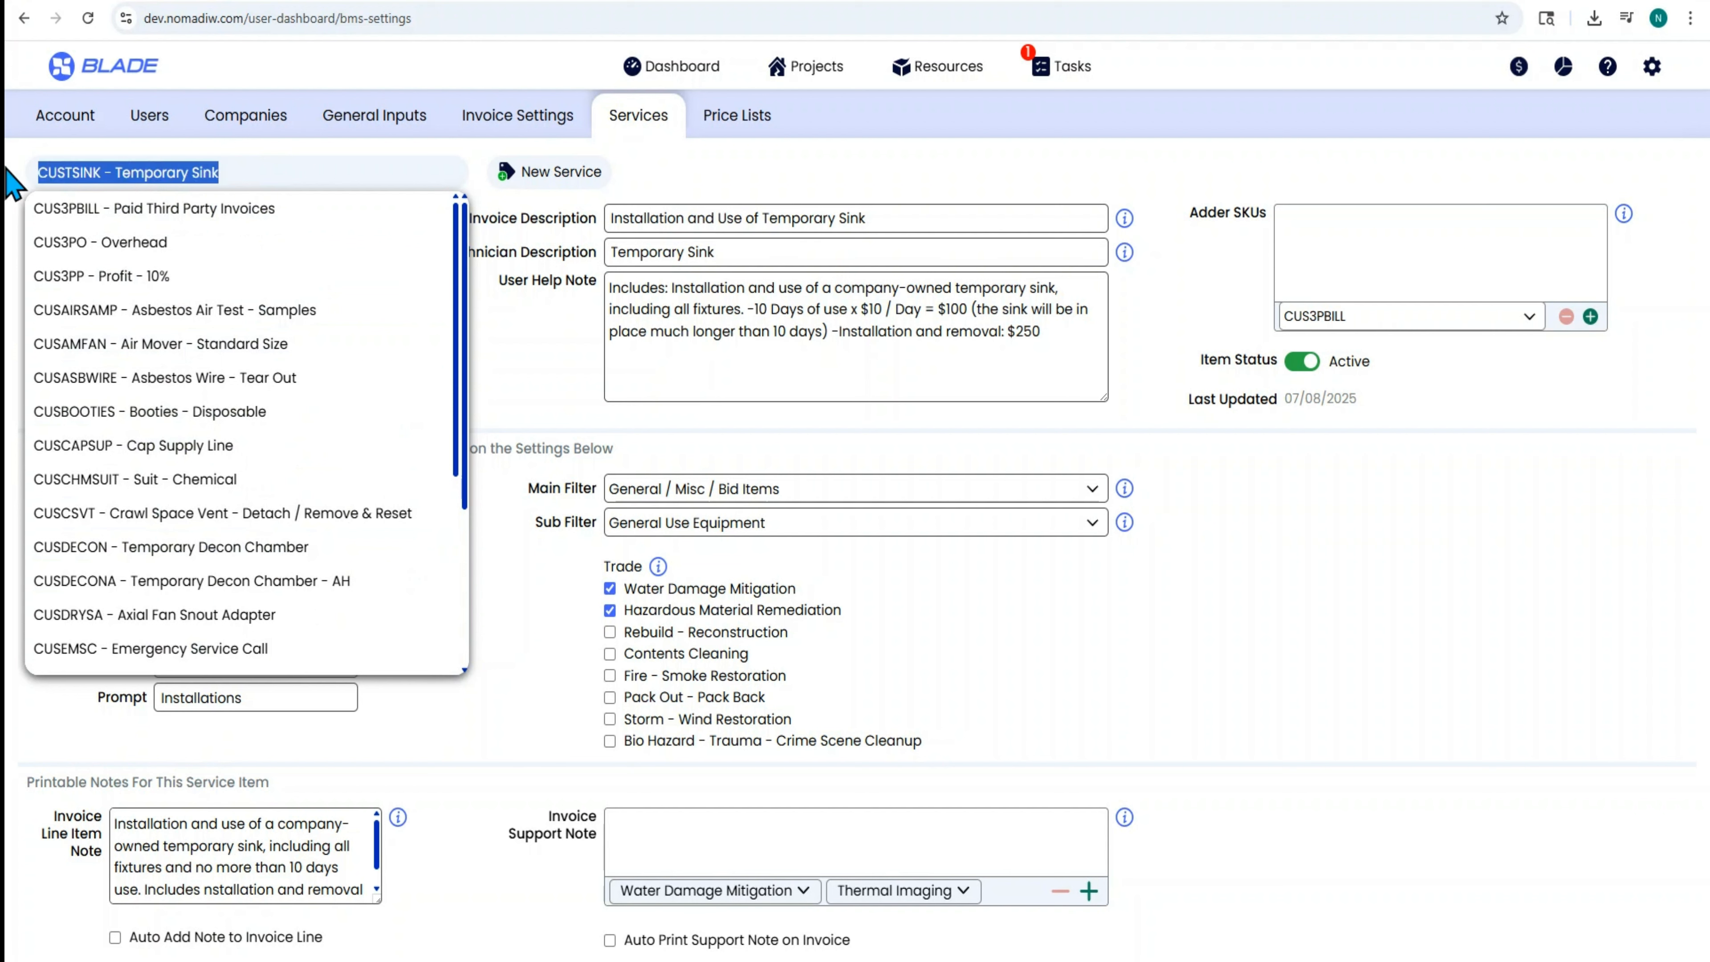
pyautogui.write('b')
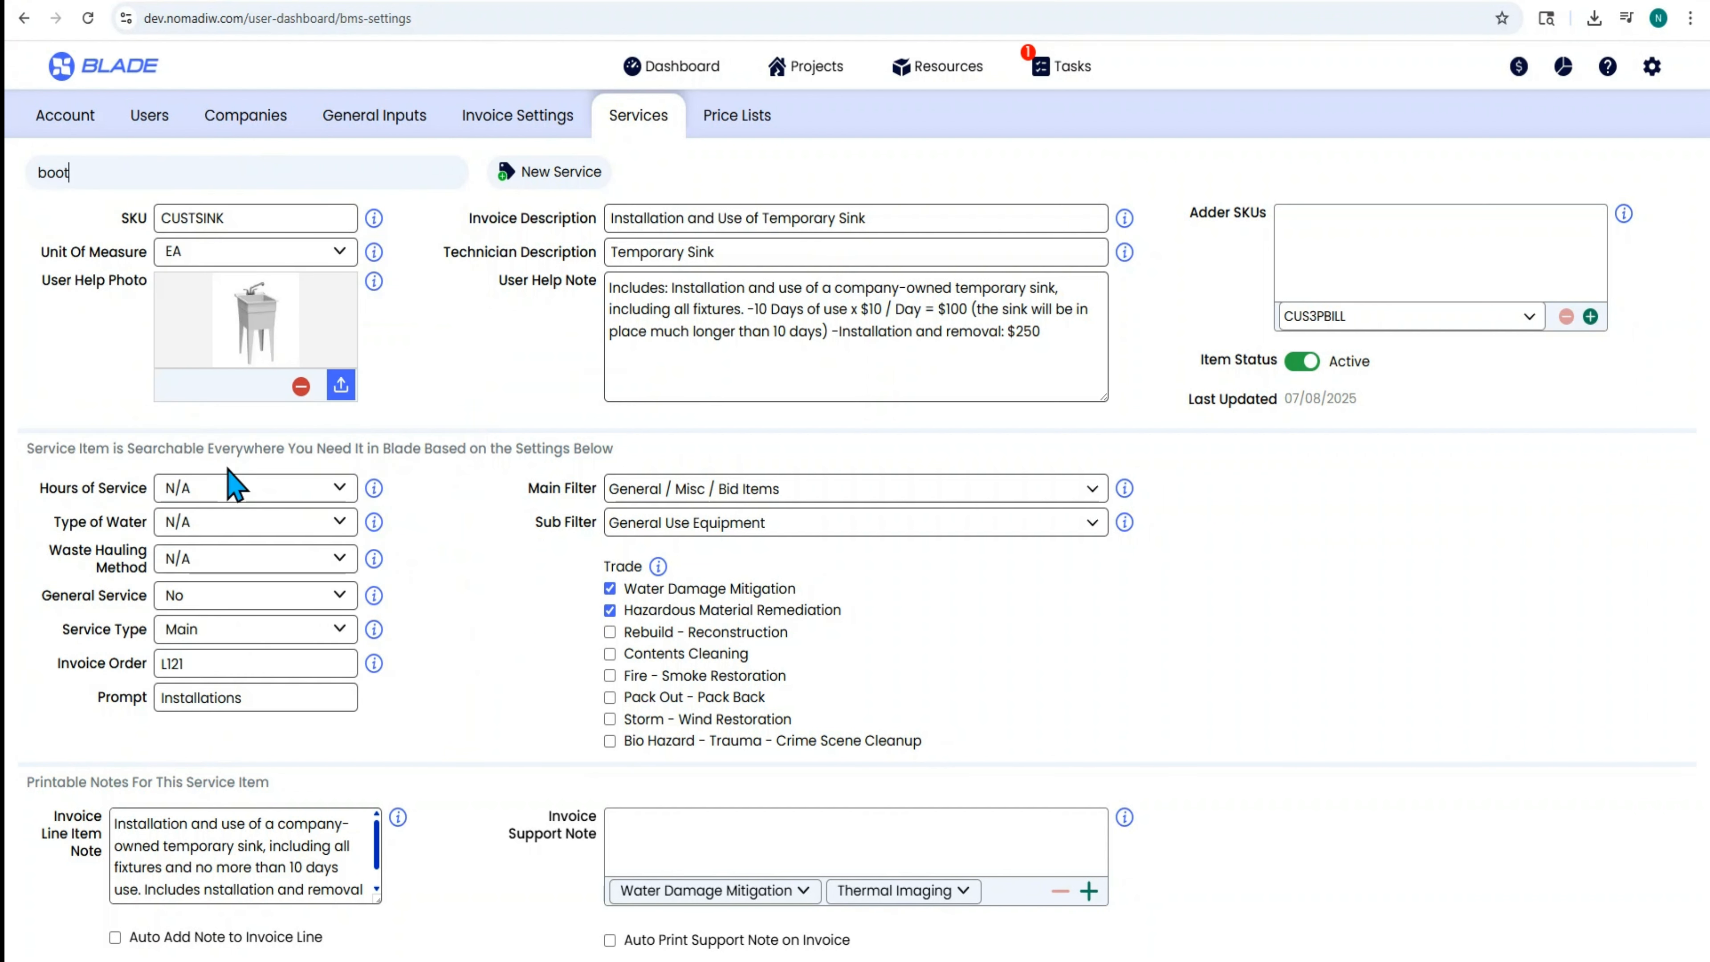
pyautogui.write('oot')
pyautogui.click(253, 207)
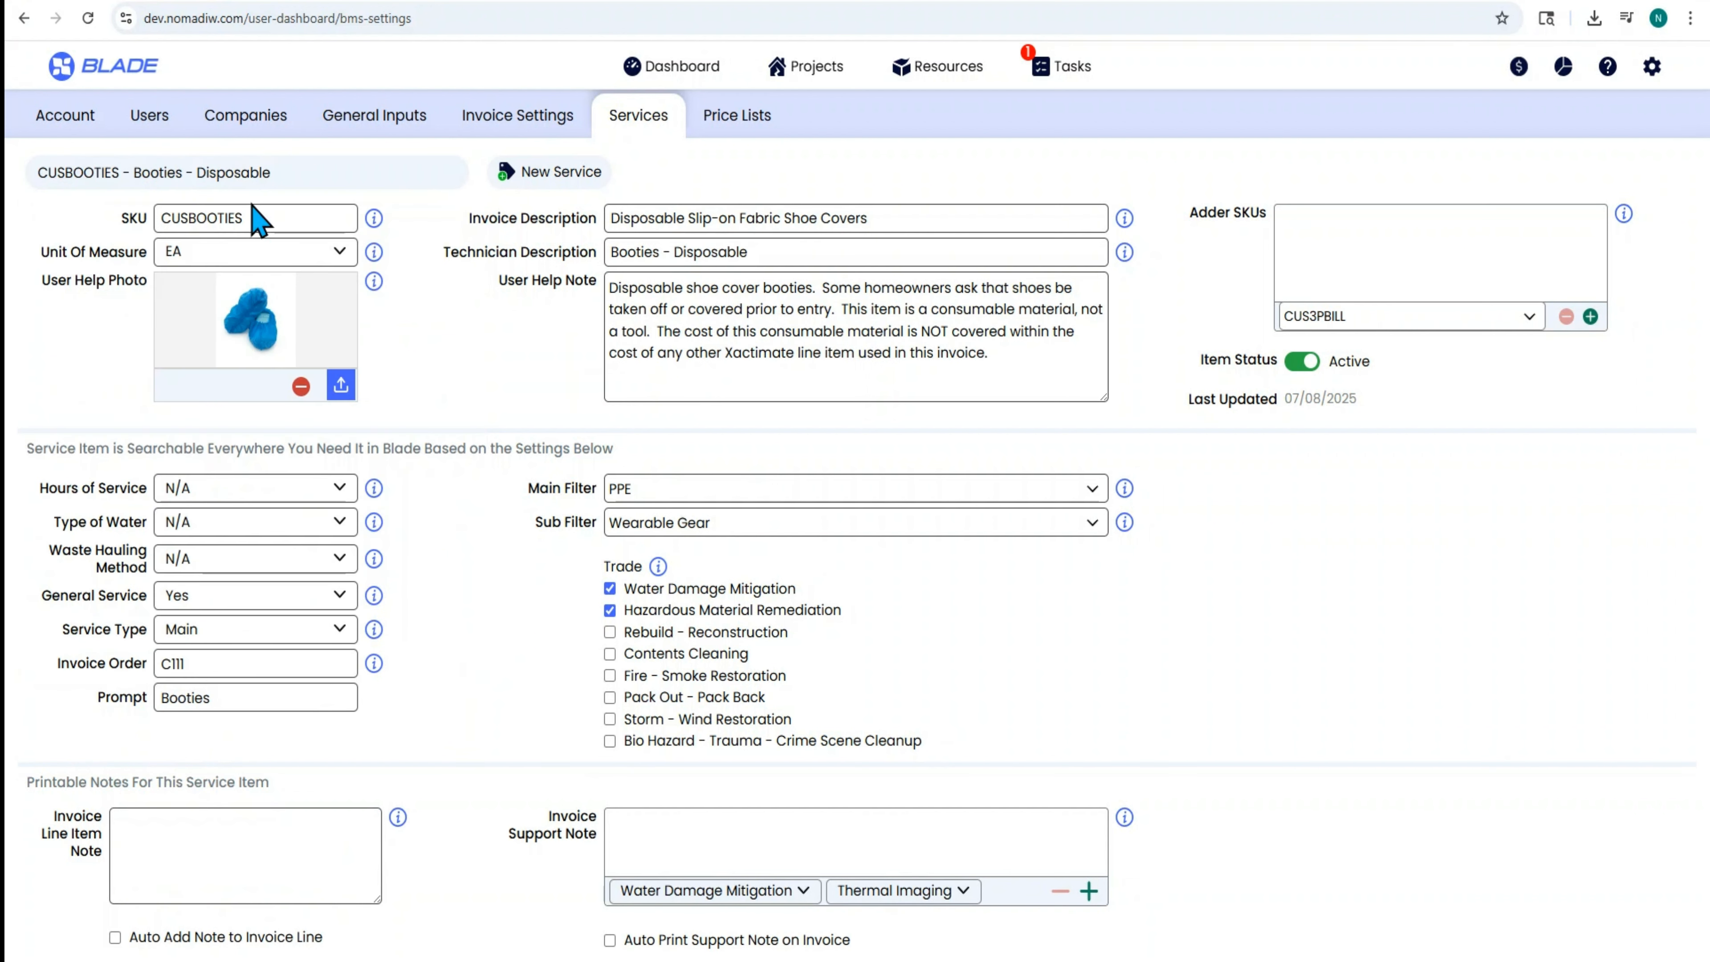
# - Look up "tem" among the service items and open CUSTSINK - Temporary Sink
pyautogui.moveTo(273, 173); pyautogui.dragTo(57, 269)
pyautogui.write('tem')
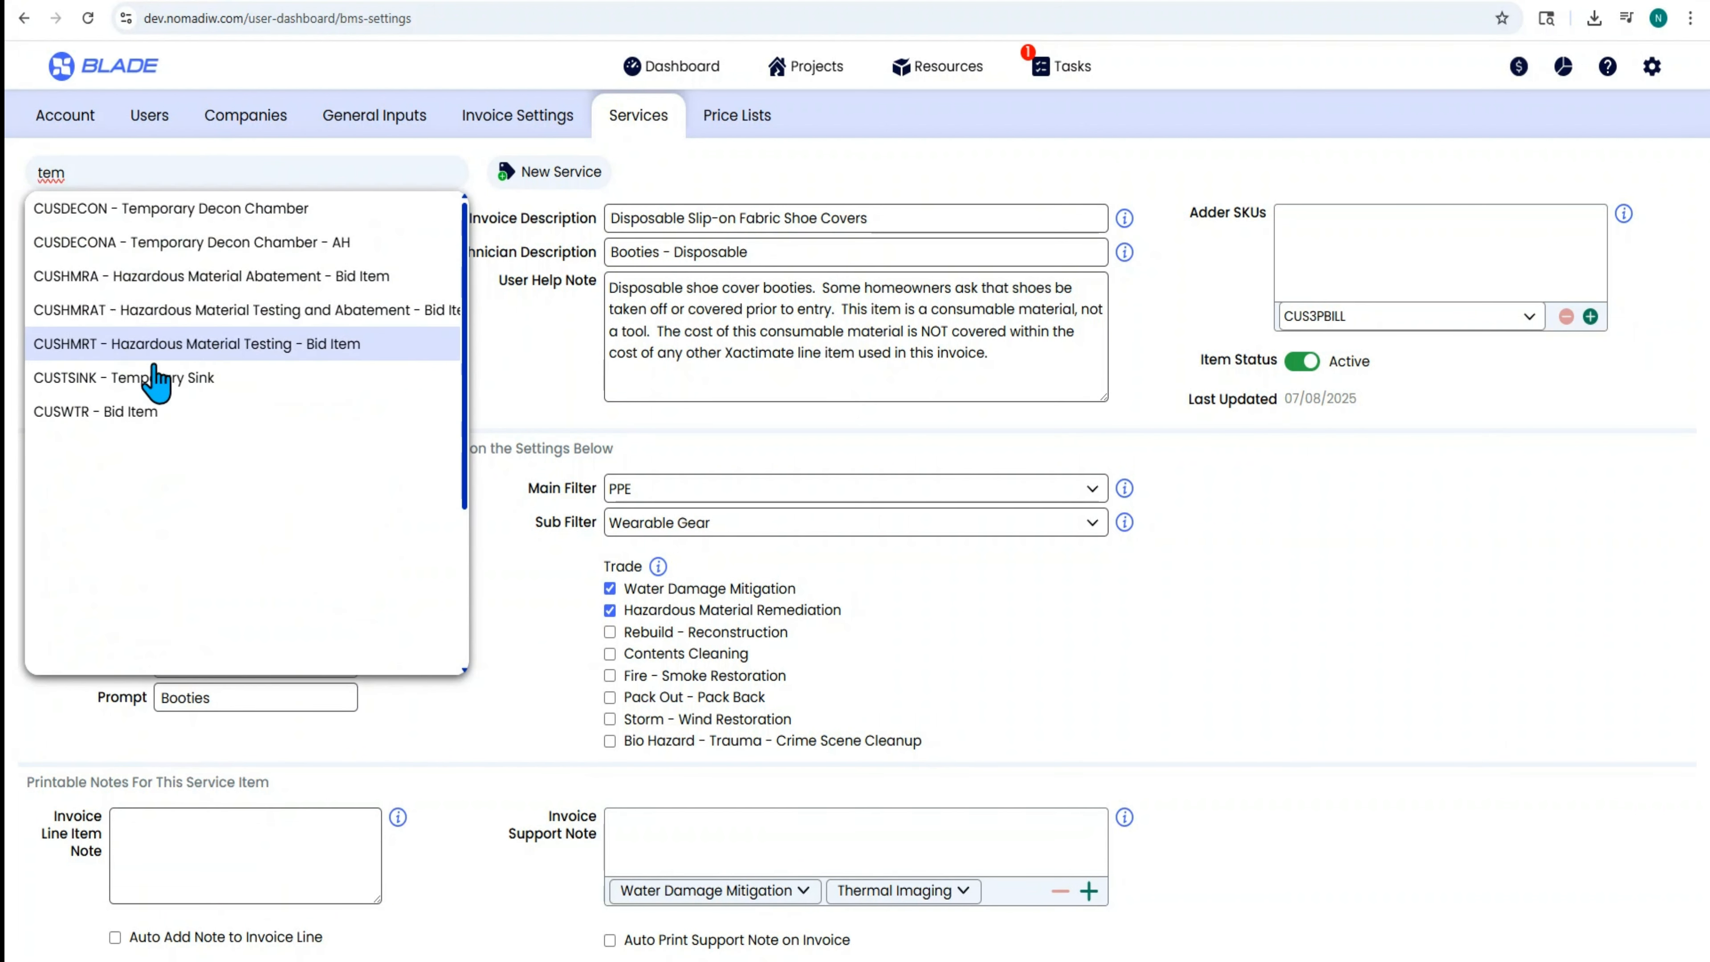
pyautogui.click(151, 378)
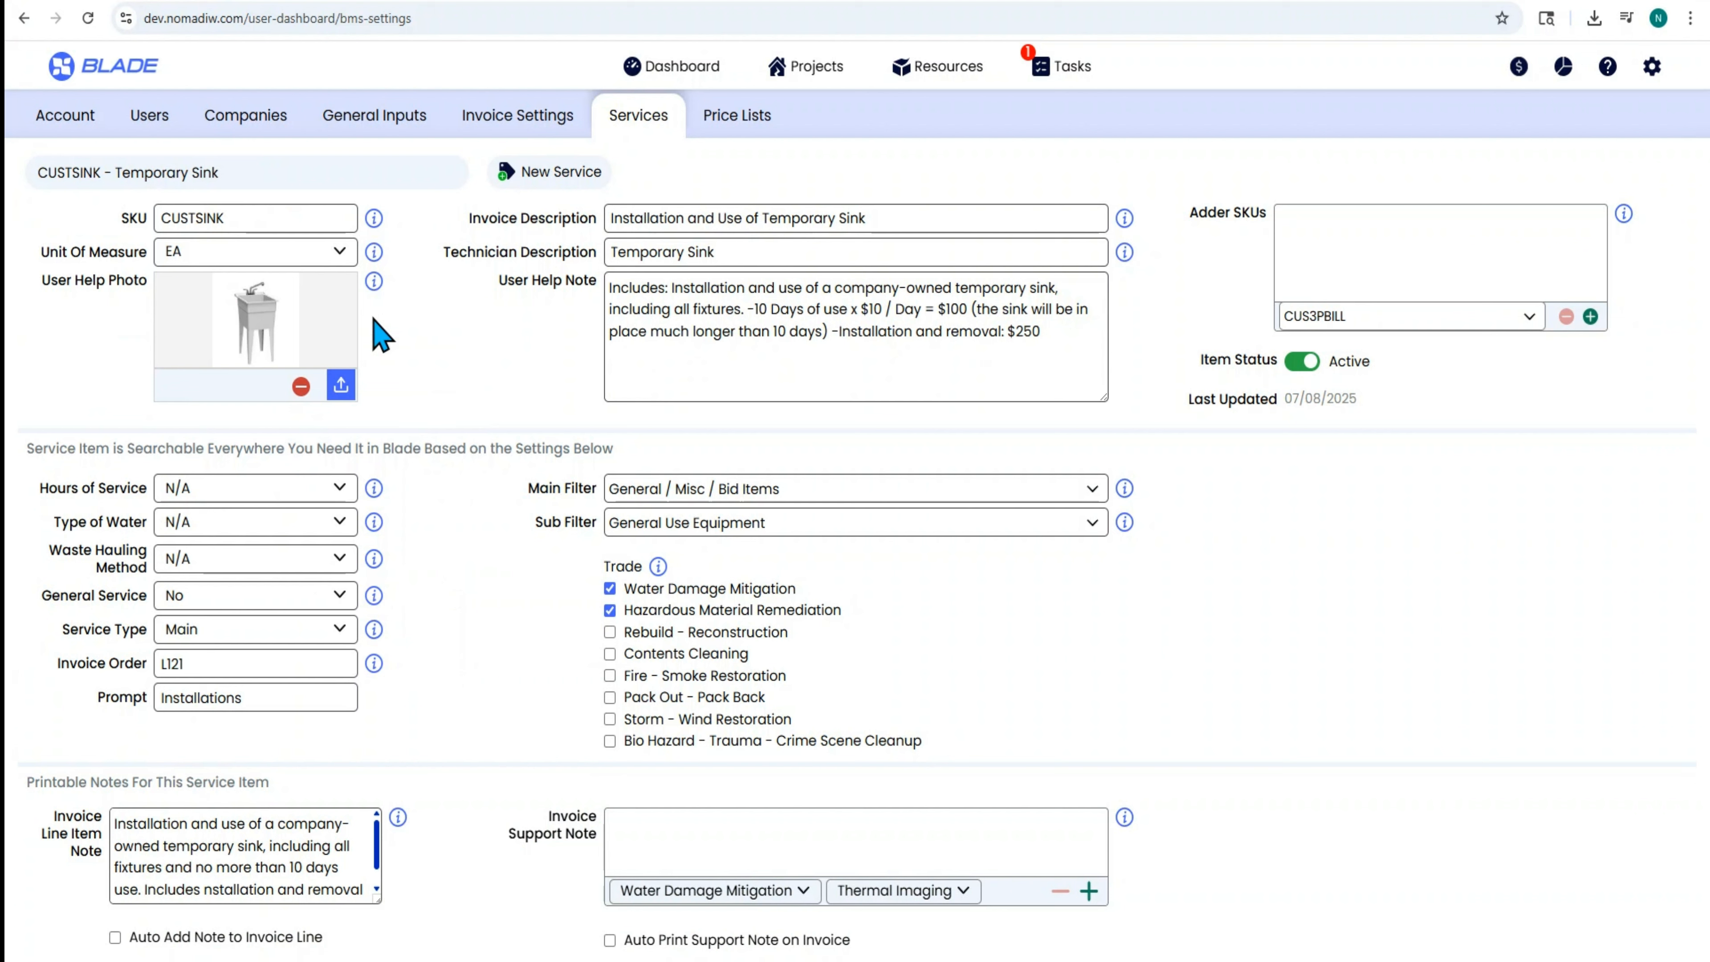
# - Read the help information for the Temporary Sink's SKU field and close it
pyautogui.click(285, 223)
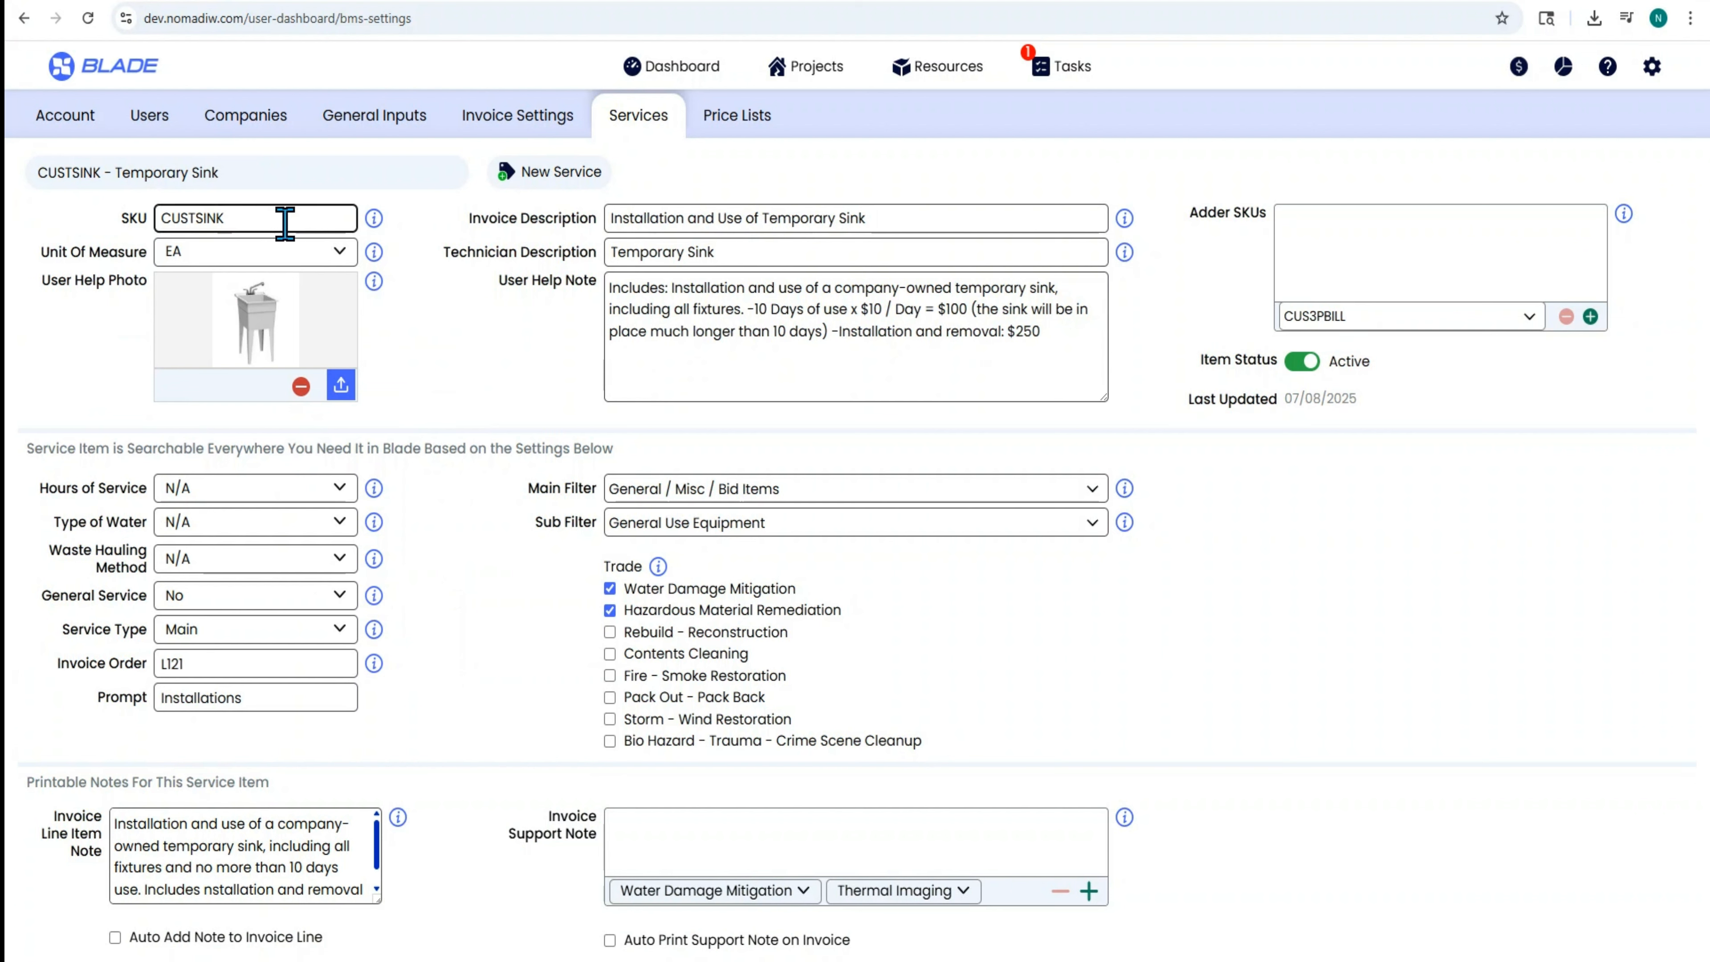
pyautogui.click(375, 219)
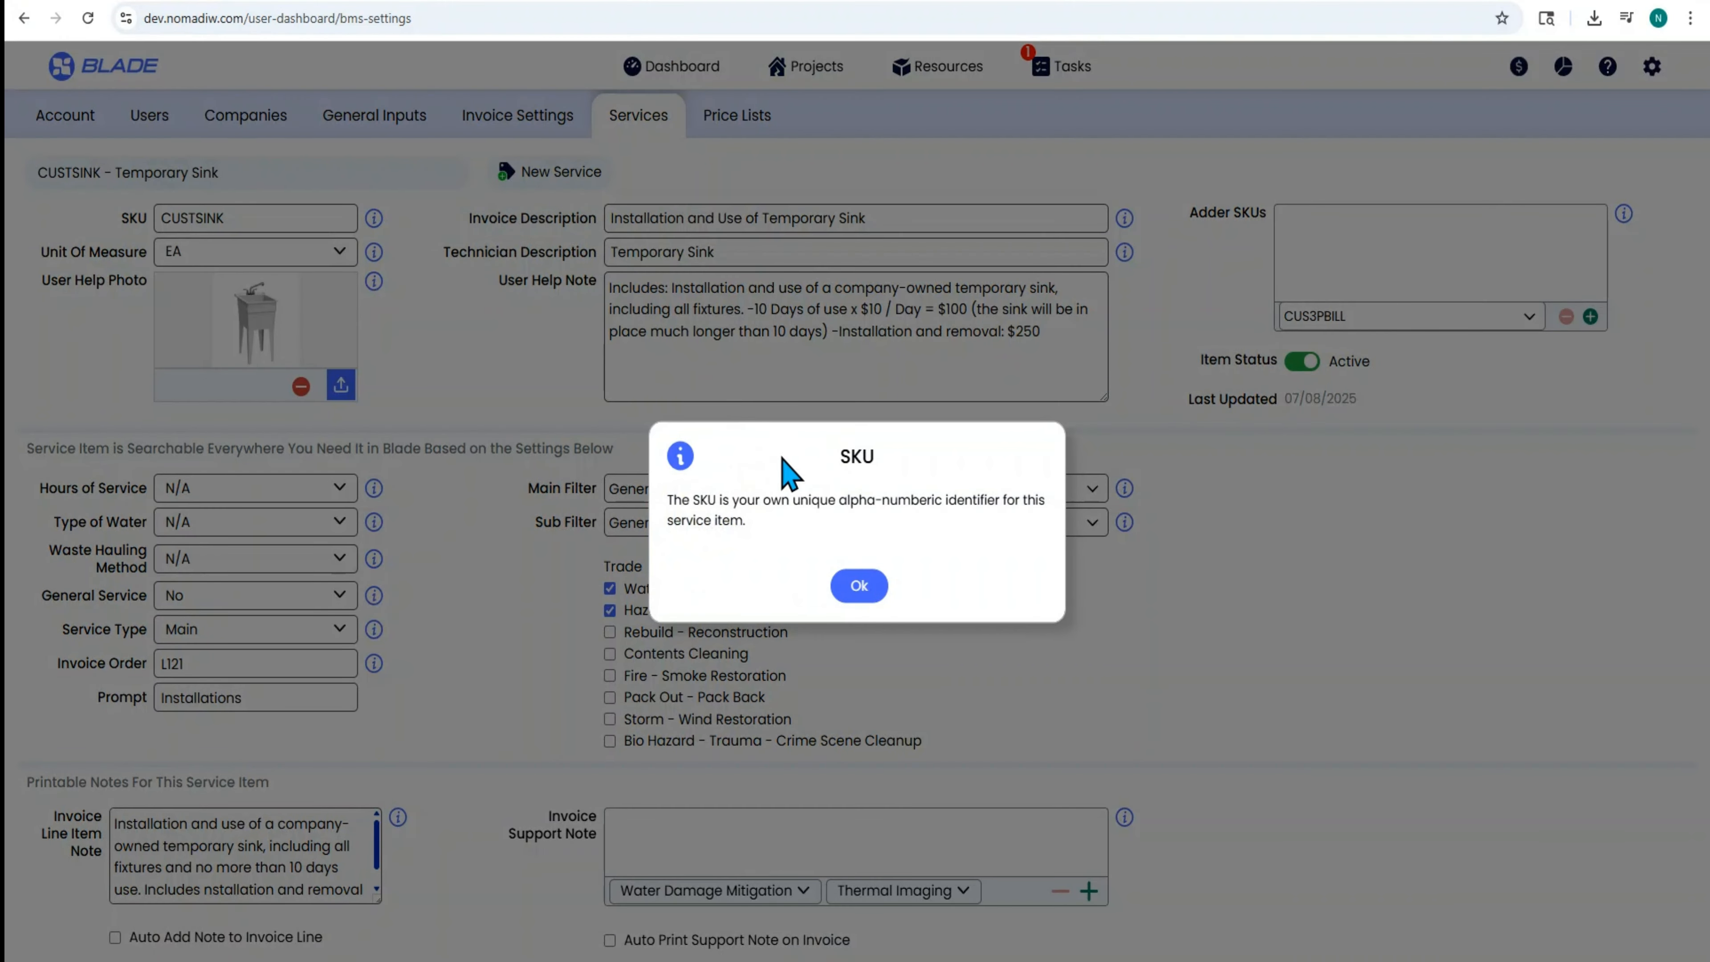
pyautogui.click(859, 585)
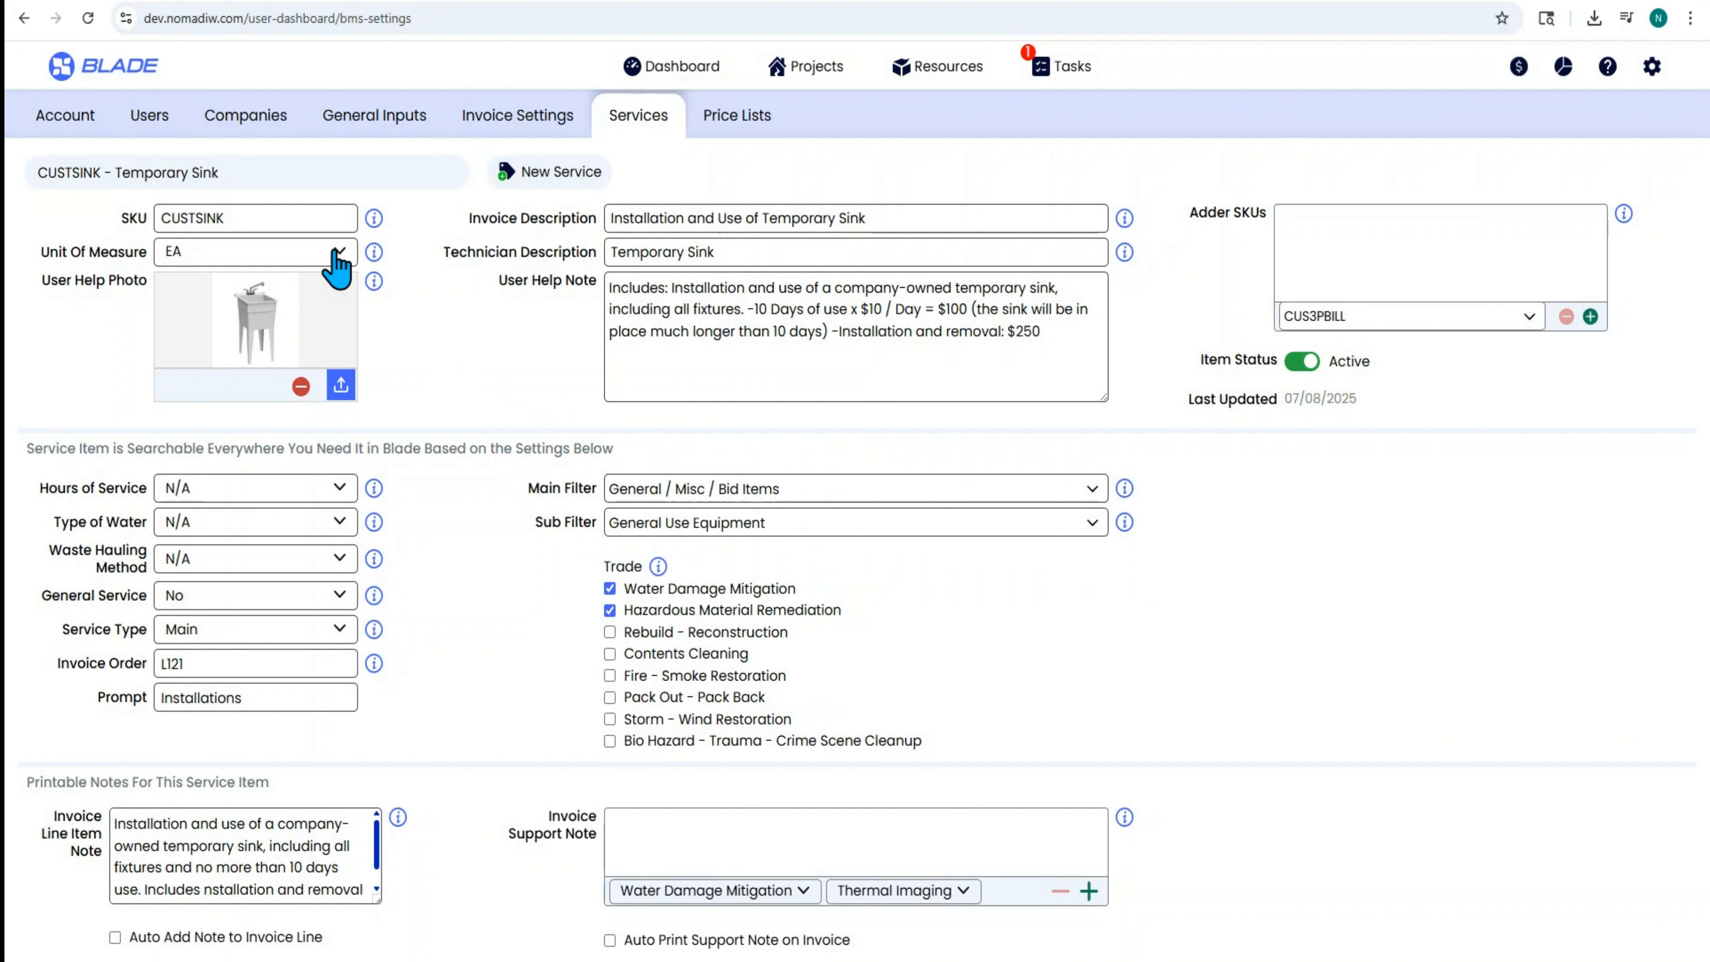
# - Review the available unit of measure options and read the Unit of Measure help information
pyautogui.click(336, 266)
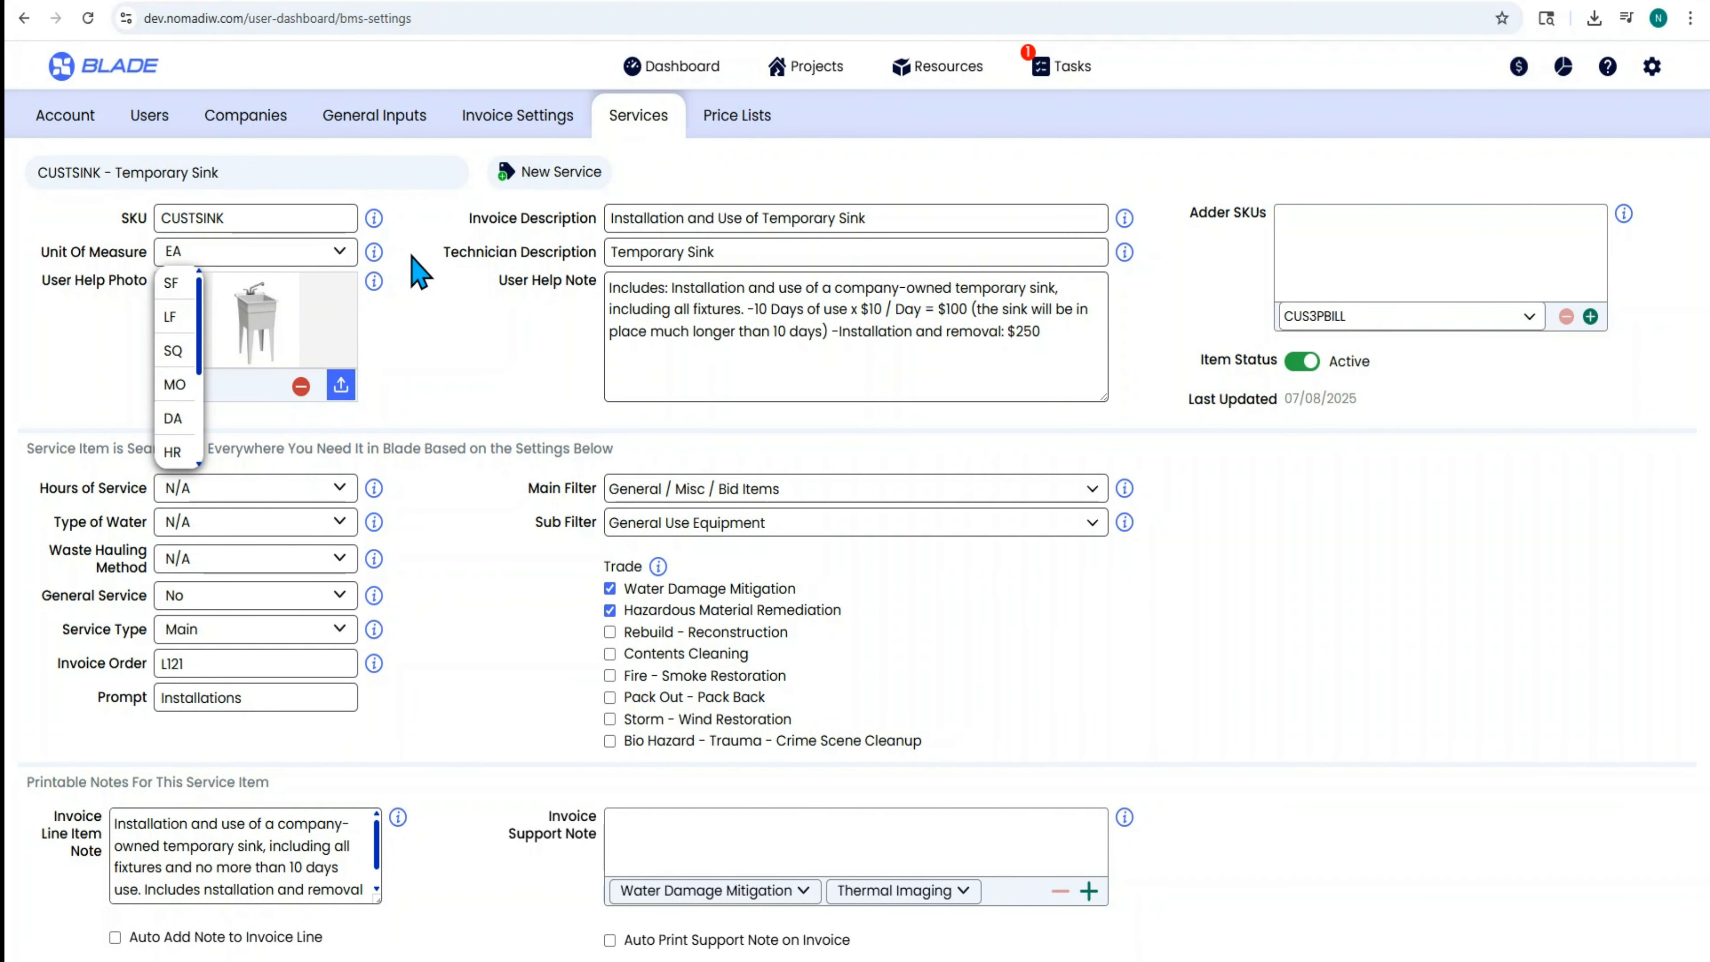
pyautogui.click(404, 269)
pyautogui.click(374, 252)
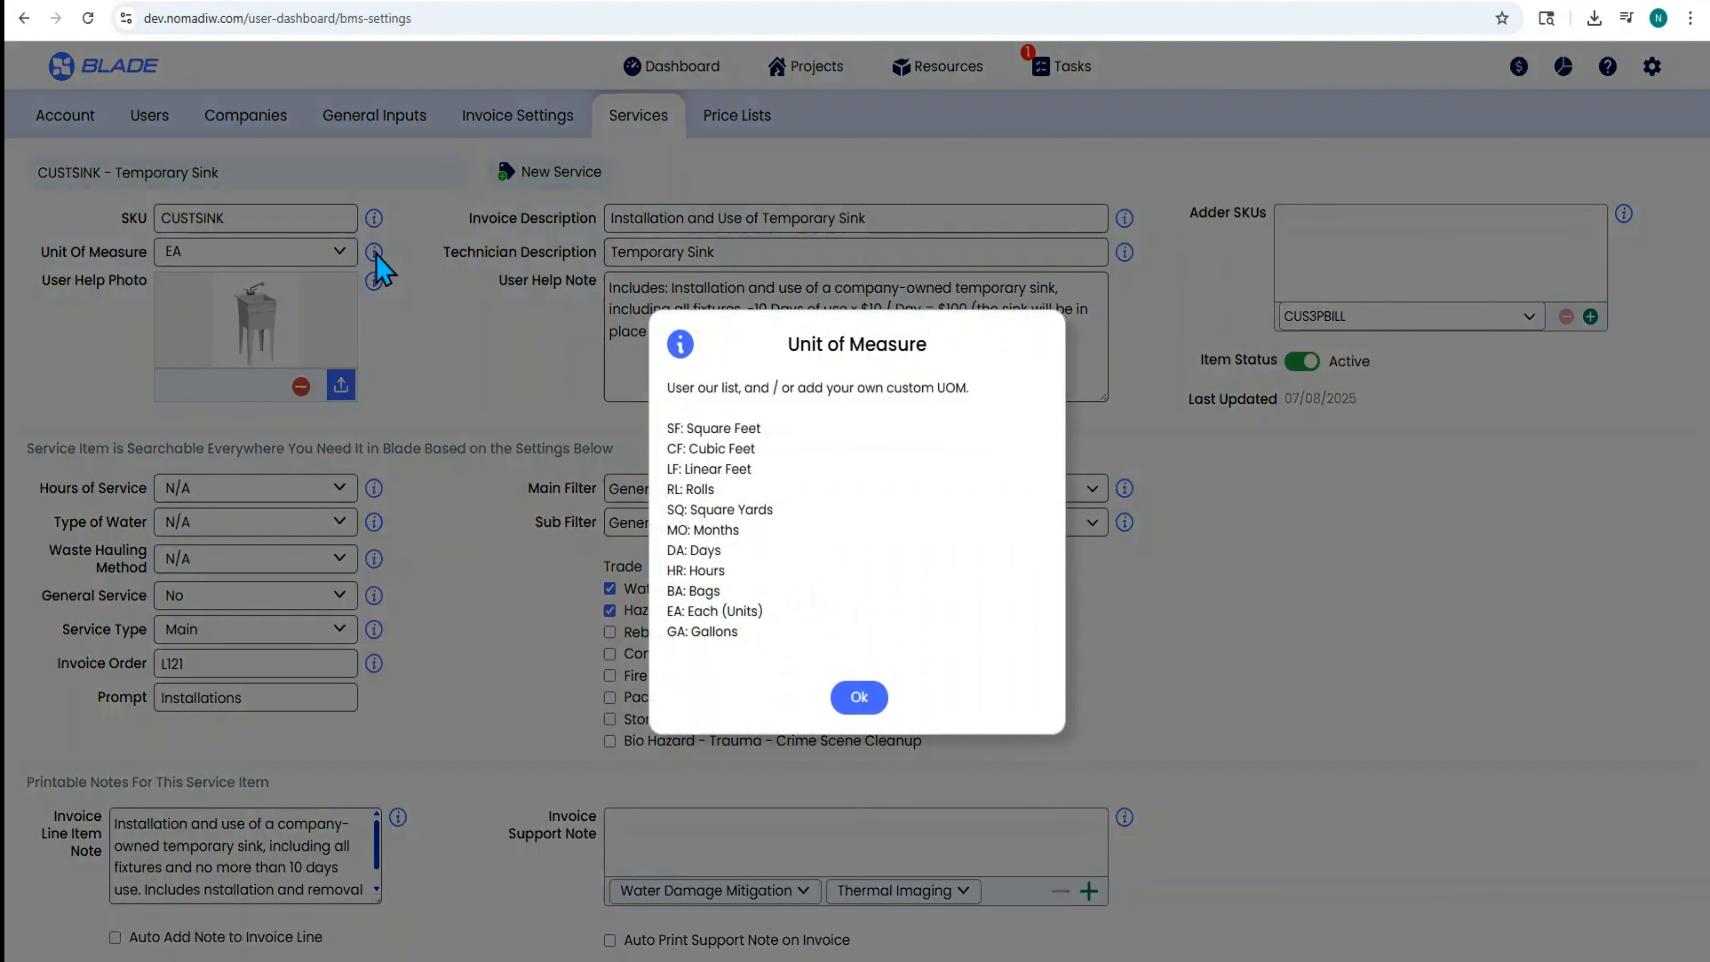
pyautogui.click(858, 697)
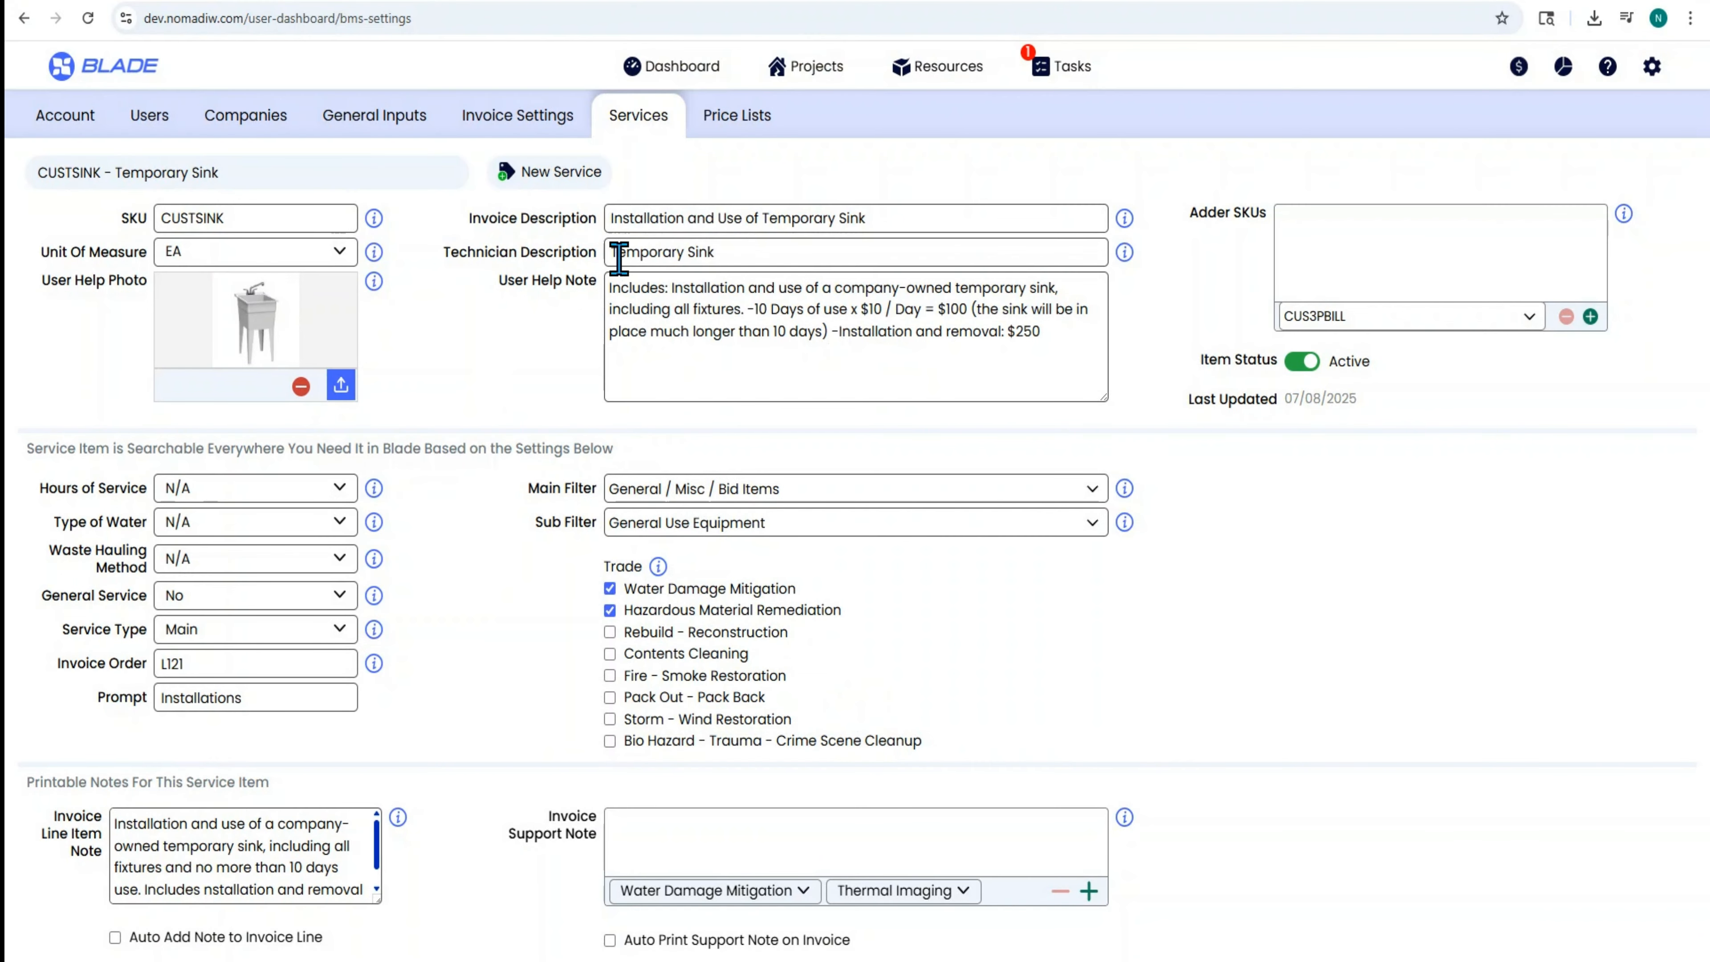
# - Compare the Temporary Sink's technician description with Mitigation Job 1's Work Performed by searching service items for "sink" and choosing a match
pyautogui.moveTo(619, 252); pyautogui.dragTo(740, 253)
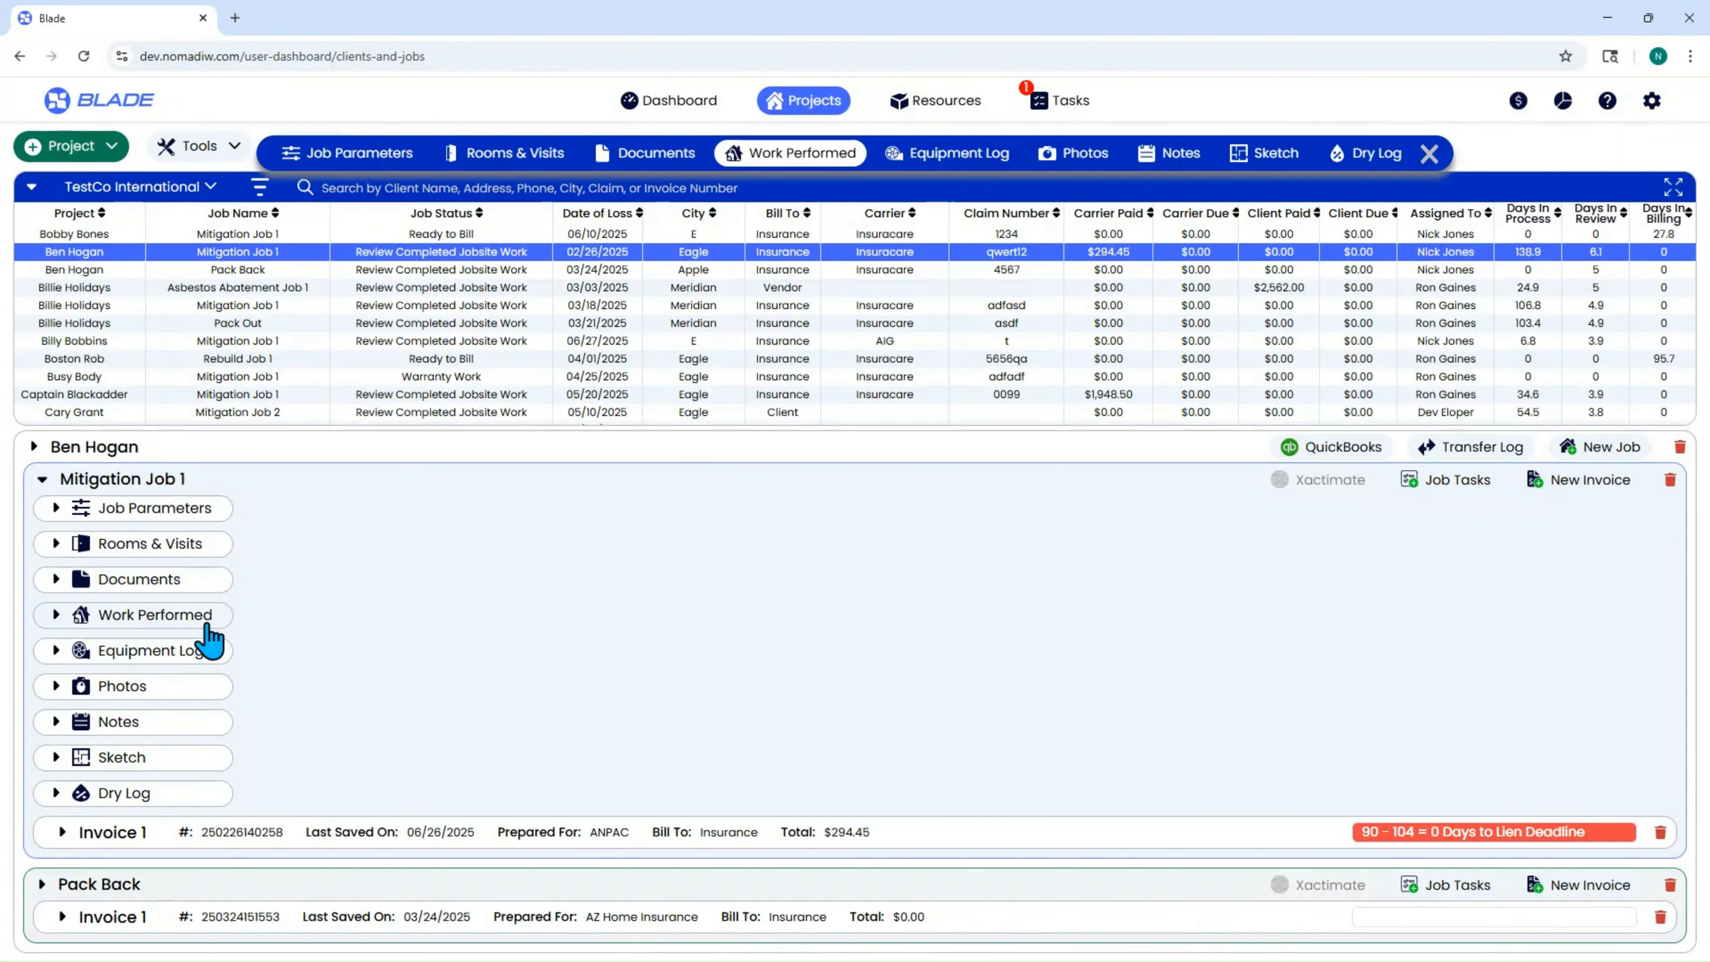
pyautogui.click(214, 622)
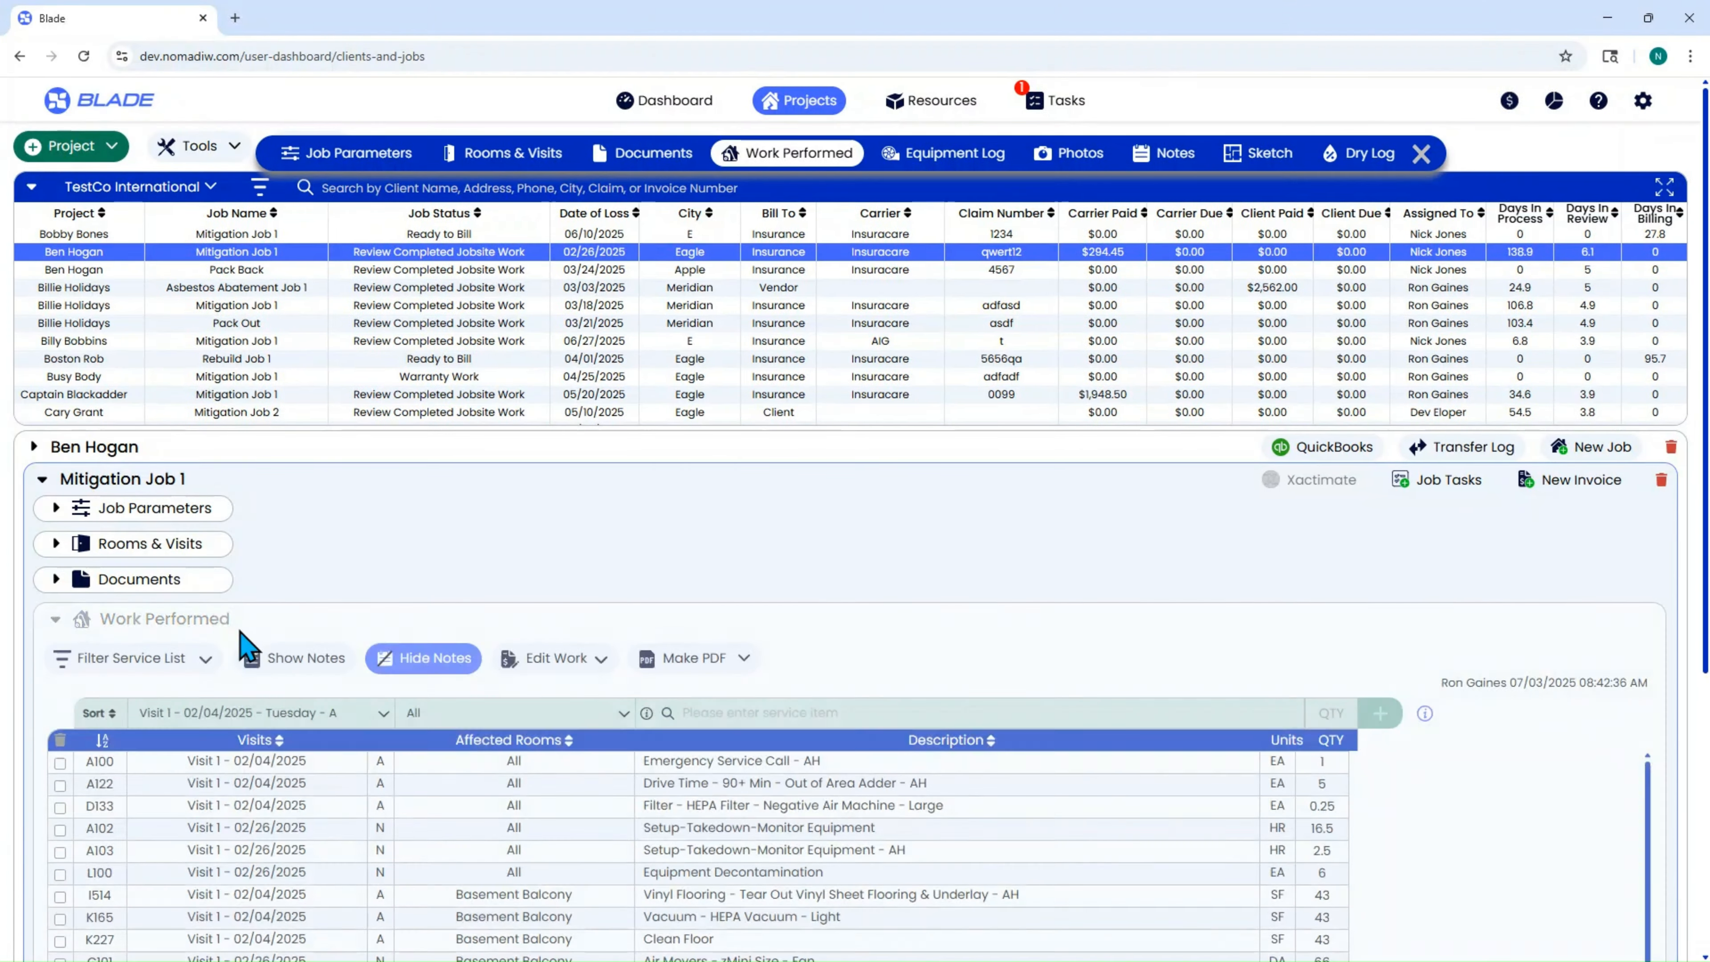
pyautogui.click(733, 714)
pyautogui.write('sin')
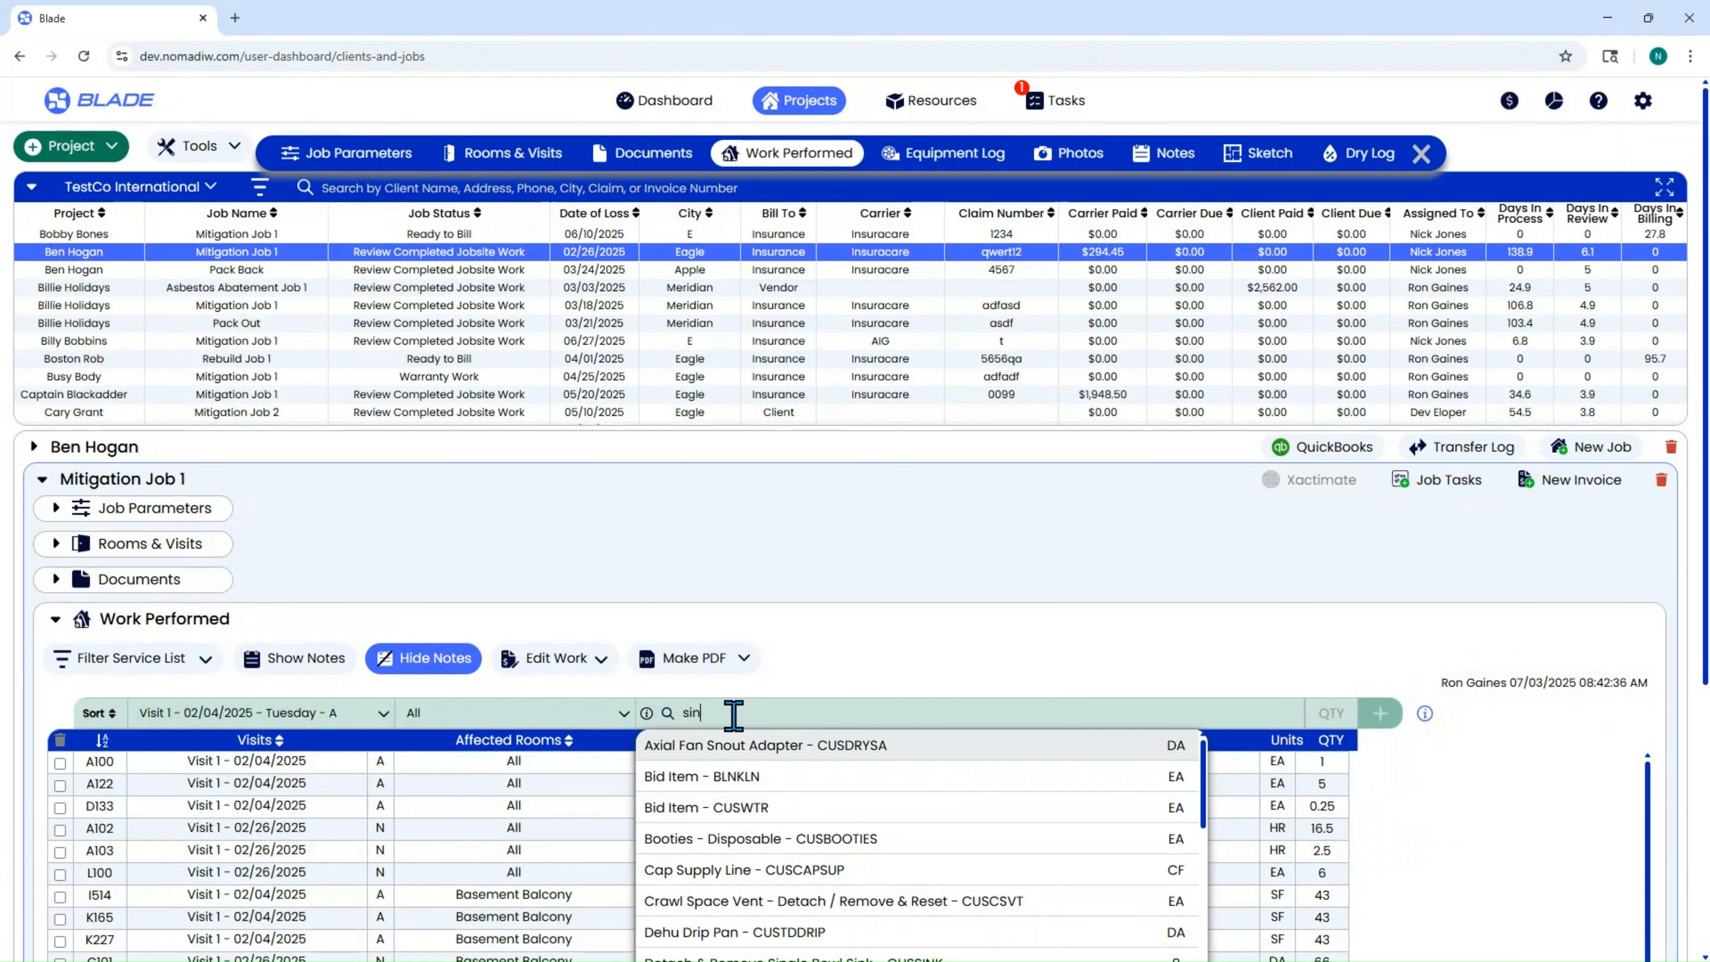
pyautogui.write('k')
pyautogui.click(777, 778)
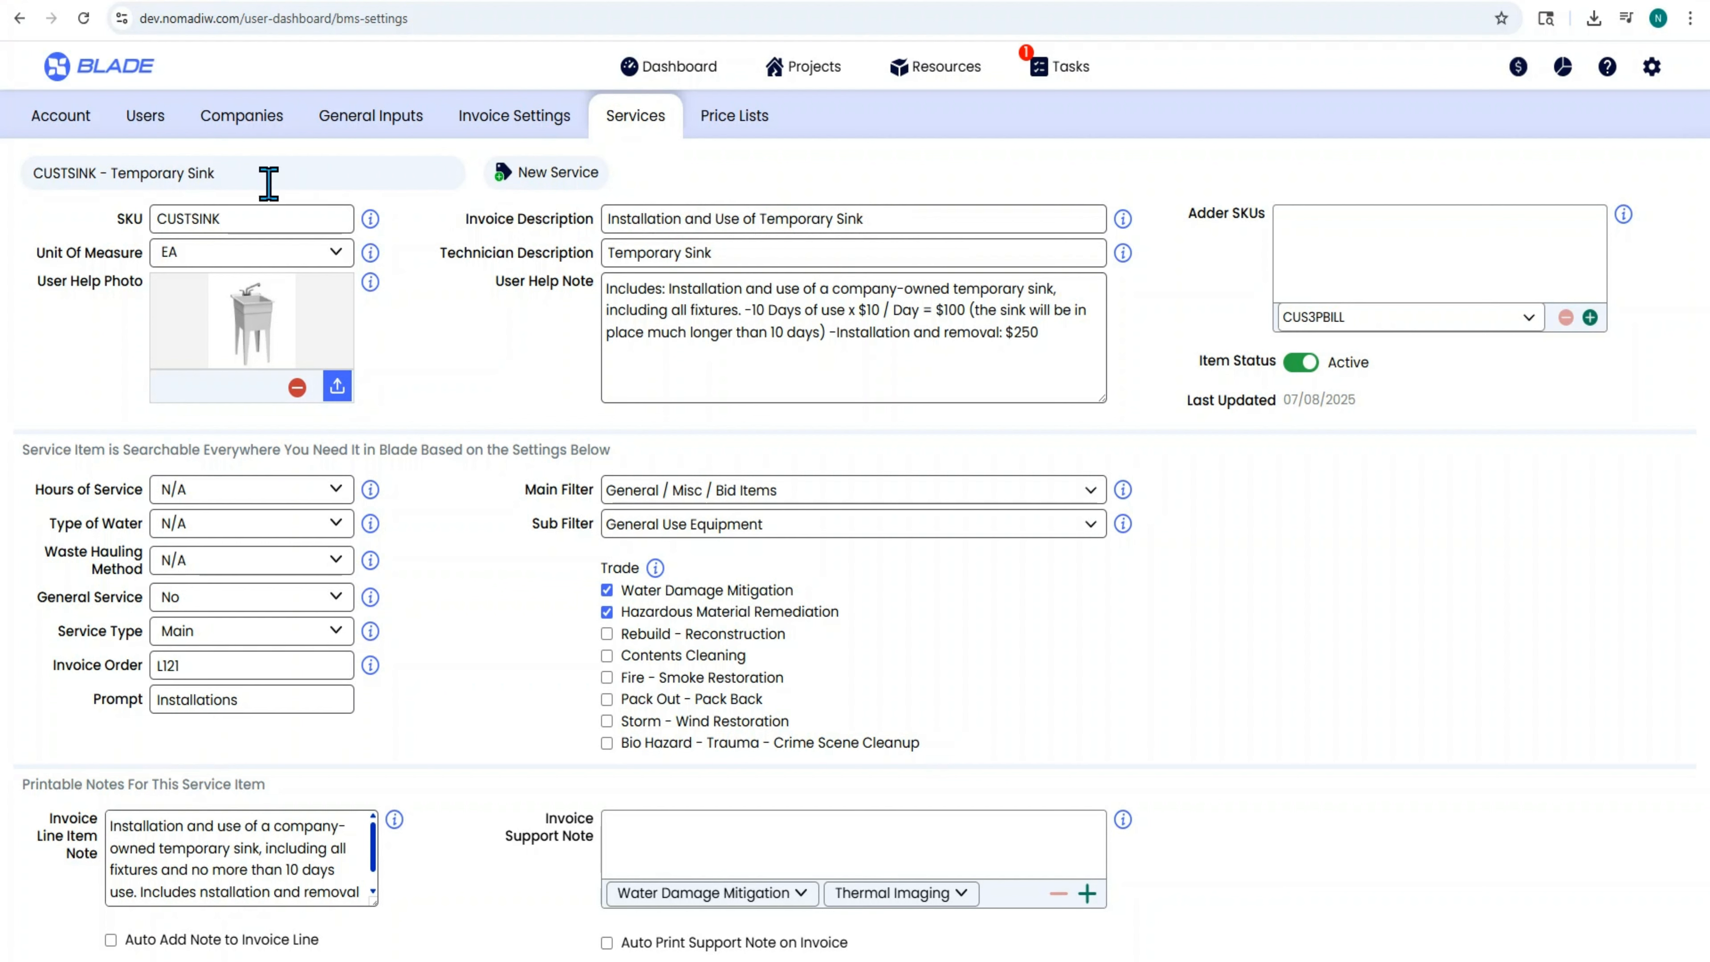
# - Find Booties - Disposable with "boot" in Mitigation Job 1's Work Performed, then view and close its help note and photo
pyautogui.moveTo(269, 174); pyautogui.dragTo(54, 169)
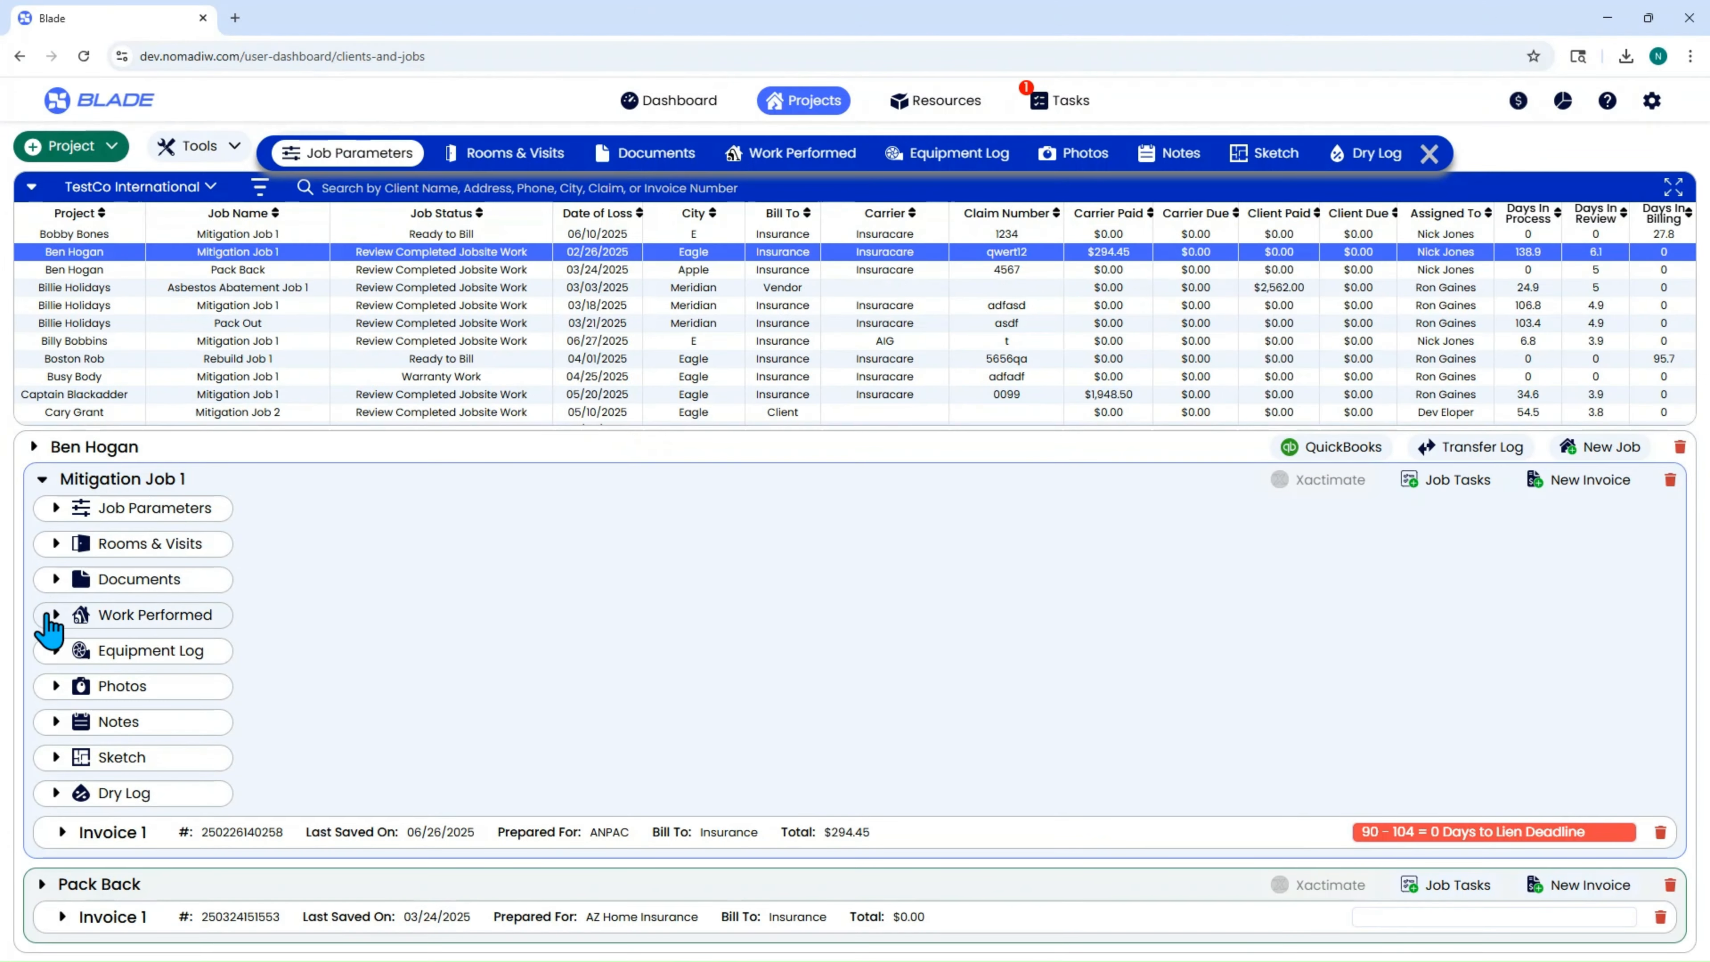
pyautogui.click(47, 616)
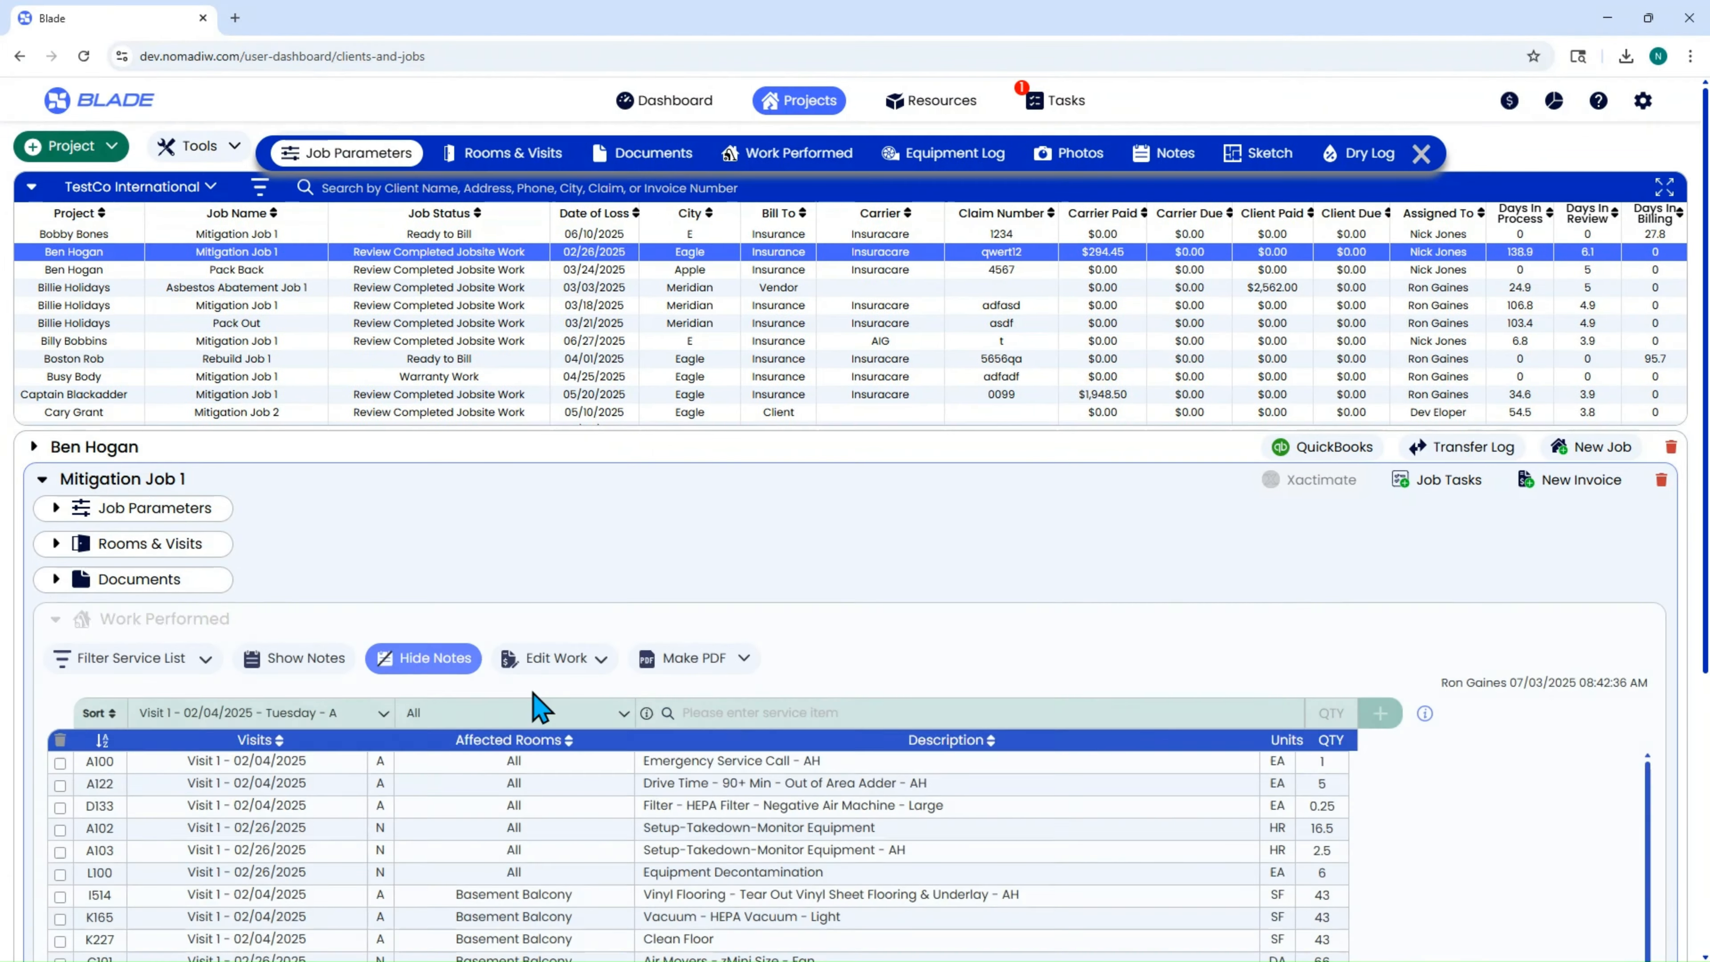
pyautogui.click(885, 706)
pyautogui.write('boo')
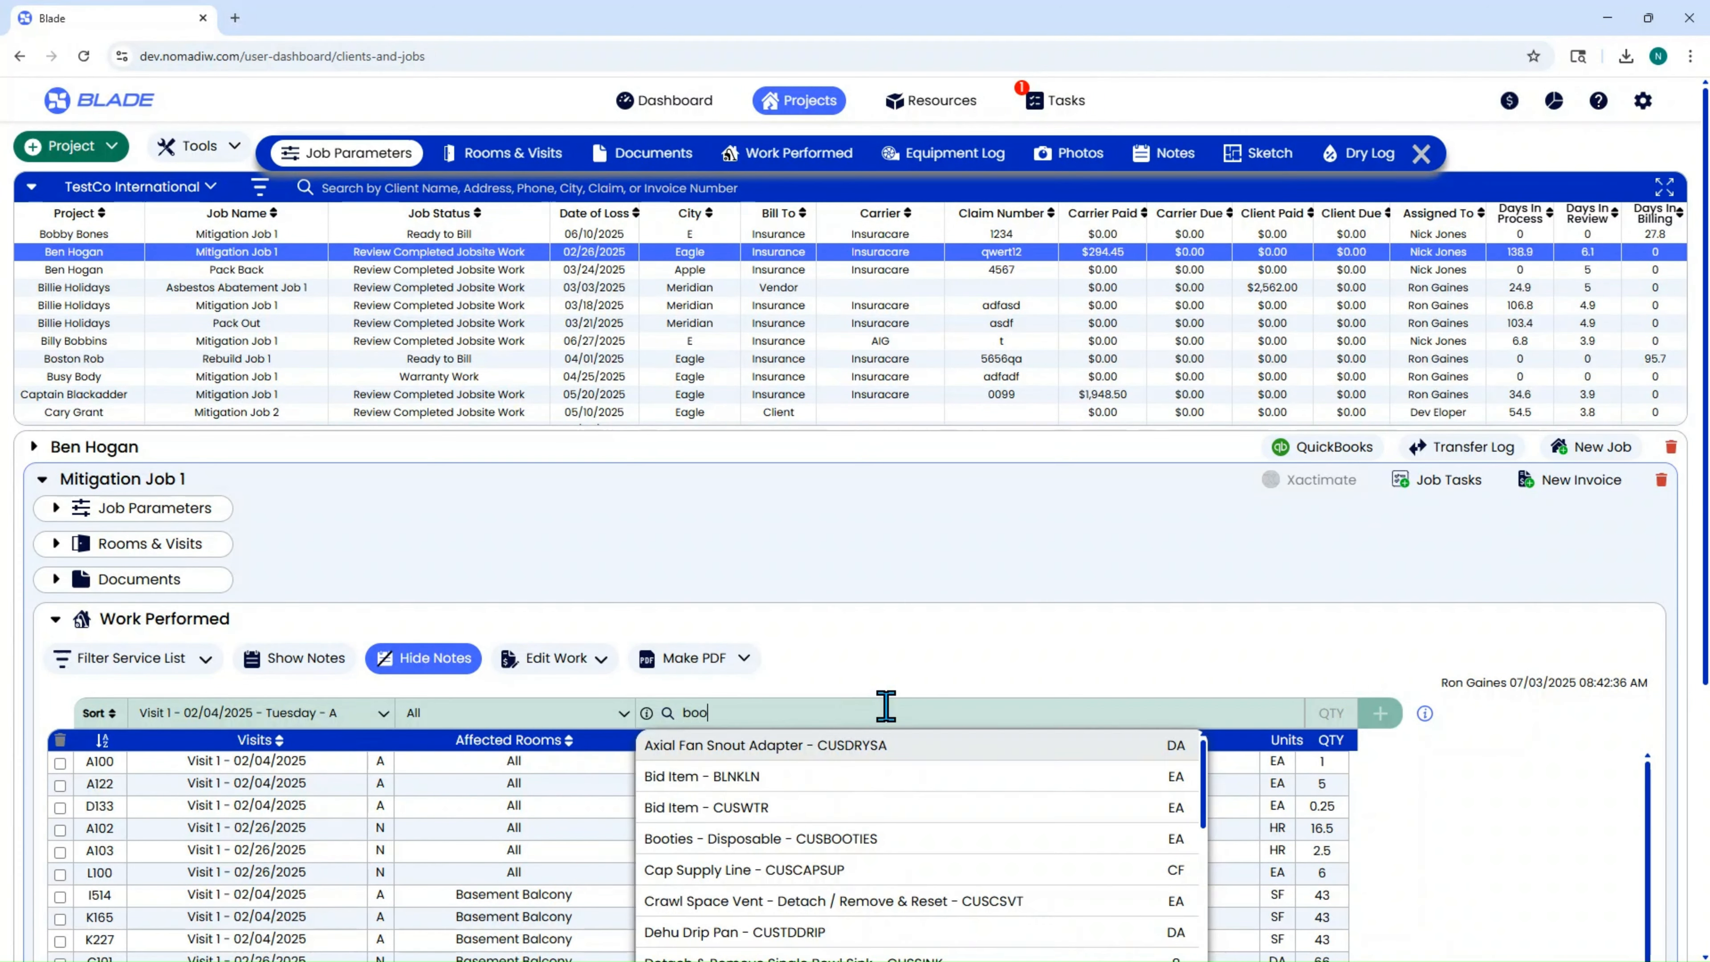
pyautogui.write('t')
pyautogui.press('Return')
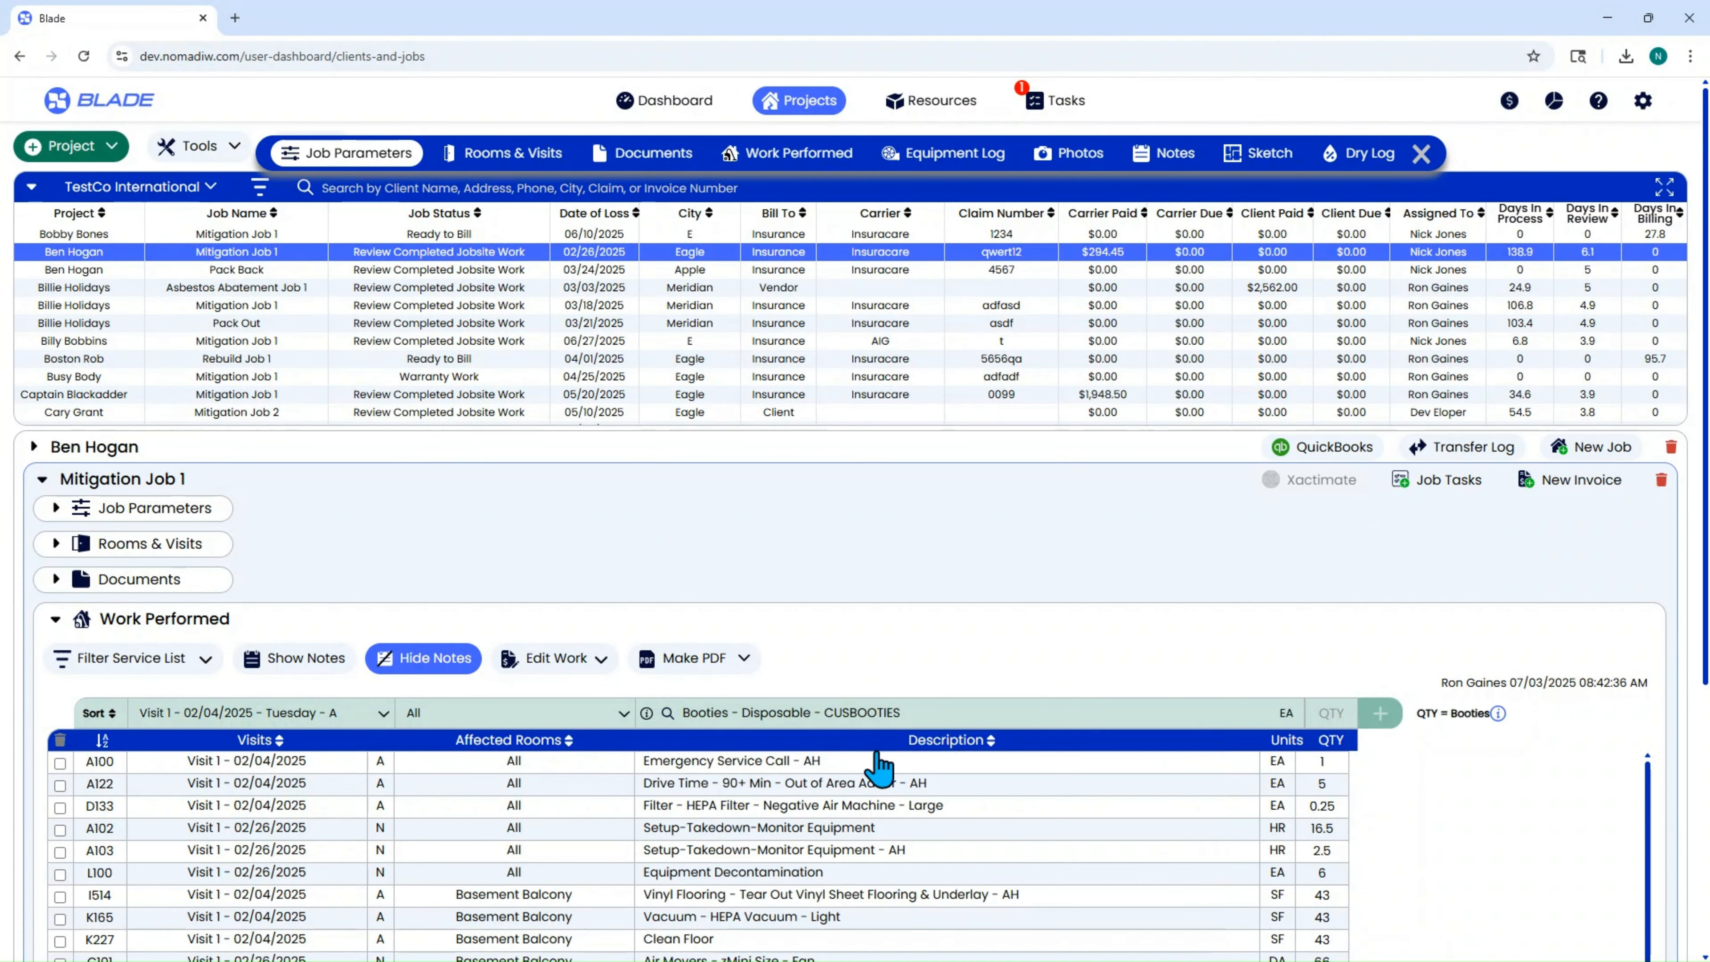
pyautogui.click(647, 712)
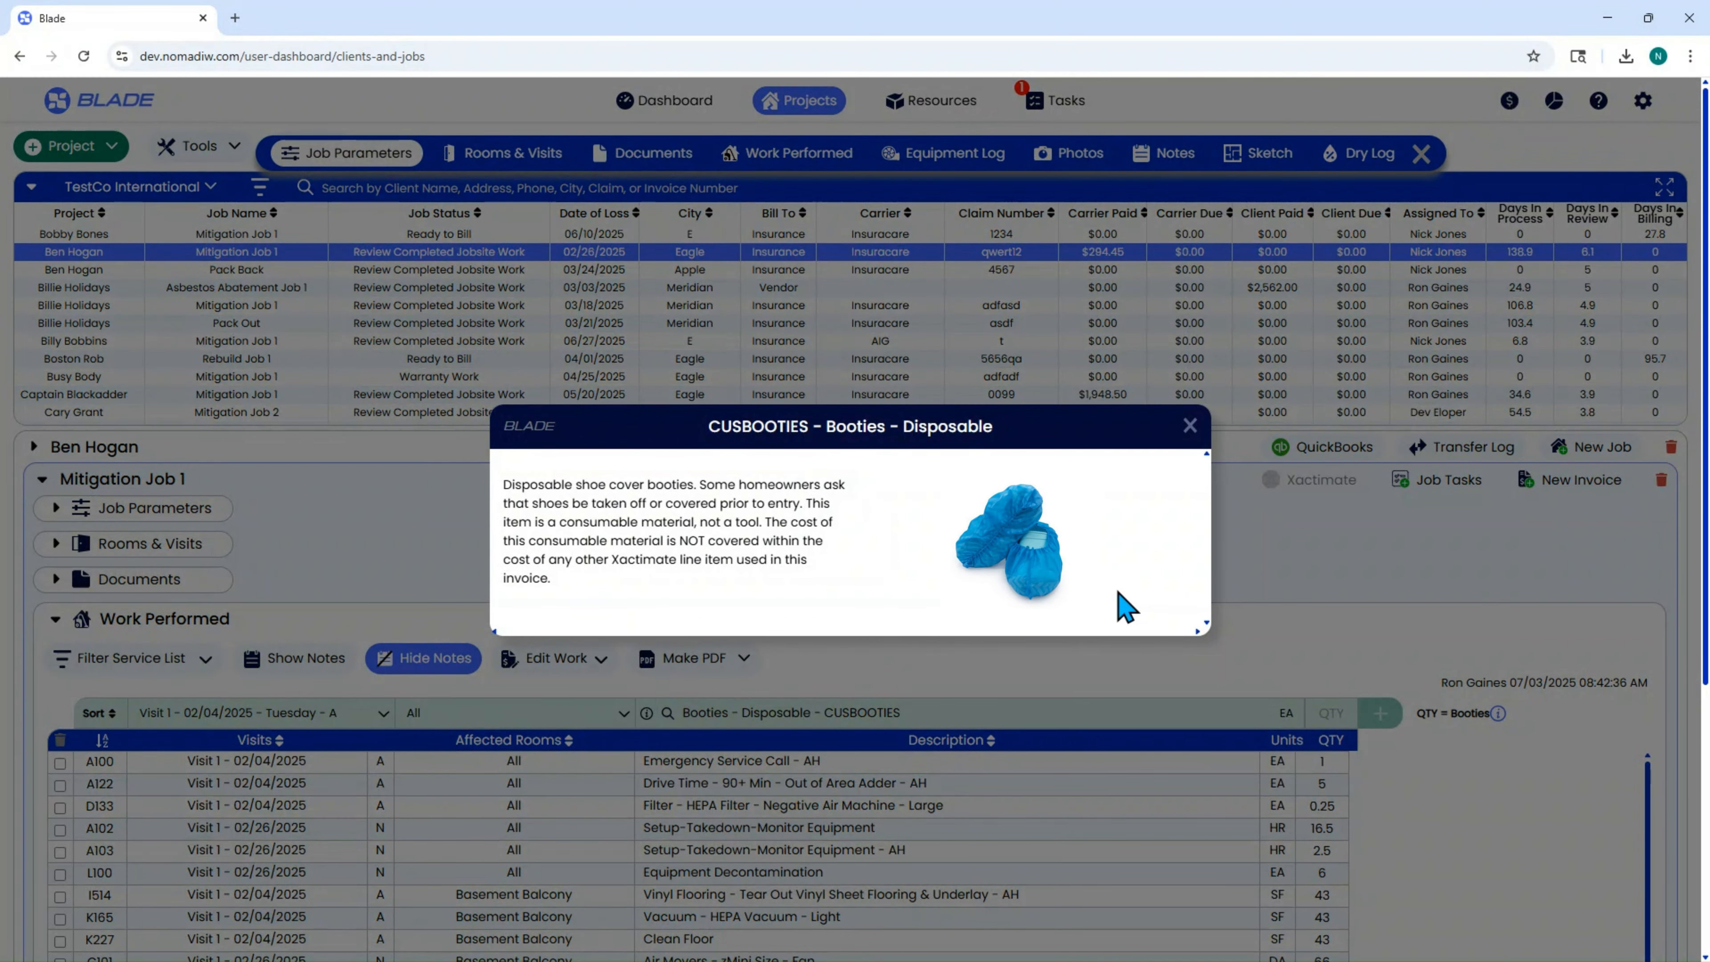
pyautogui.click(1191, 436)
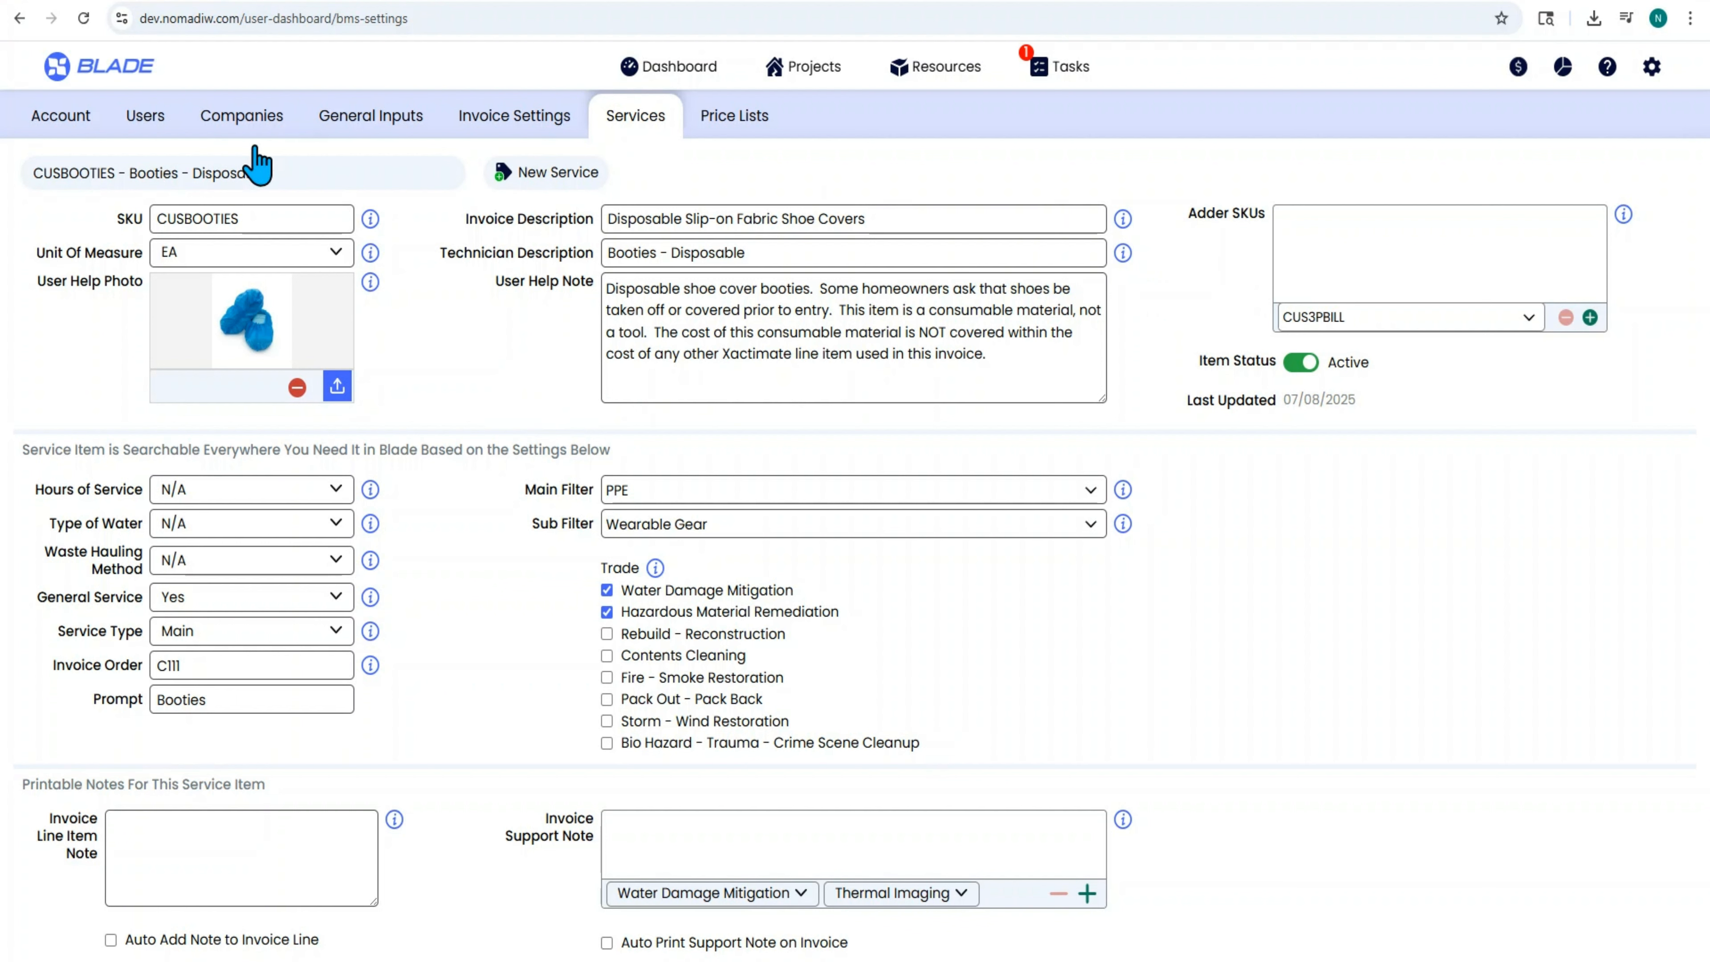
# - Open the CUSVANITY - Detach Vanity service item in the service settings and add CUSCAPSUP to its adder SKUs
pyautogui.moveTo(282, 173); pyautogui.dragTo(50, 173)
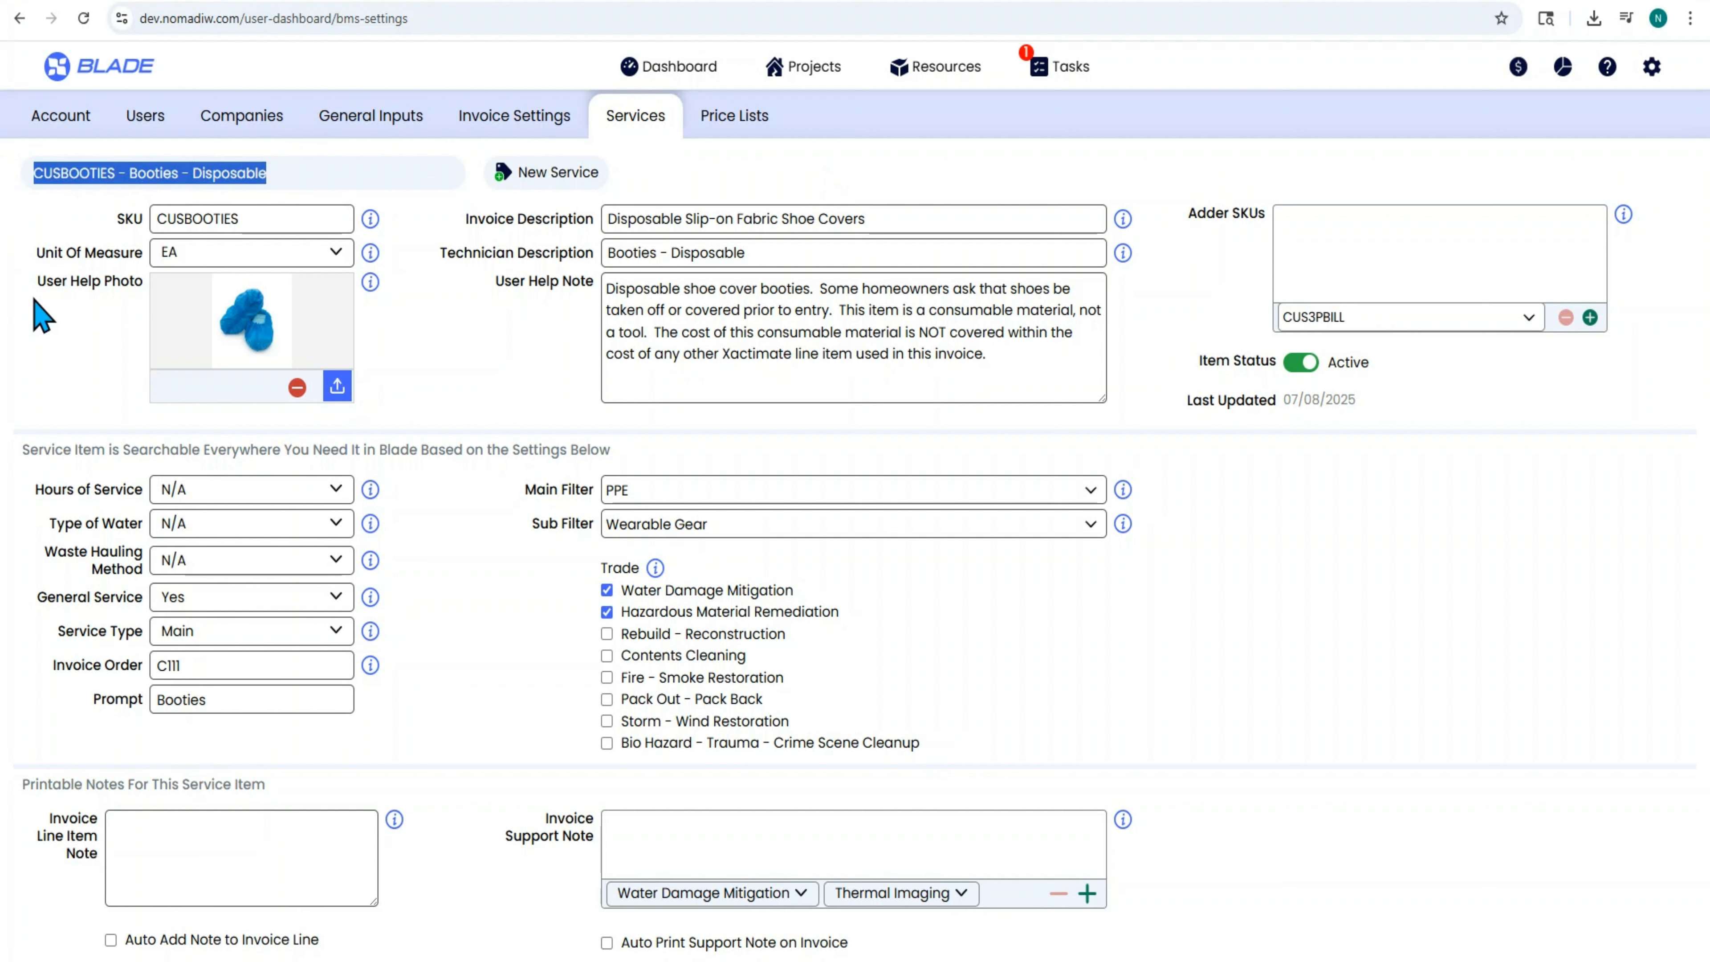
pyautogui.write('vanit')
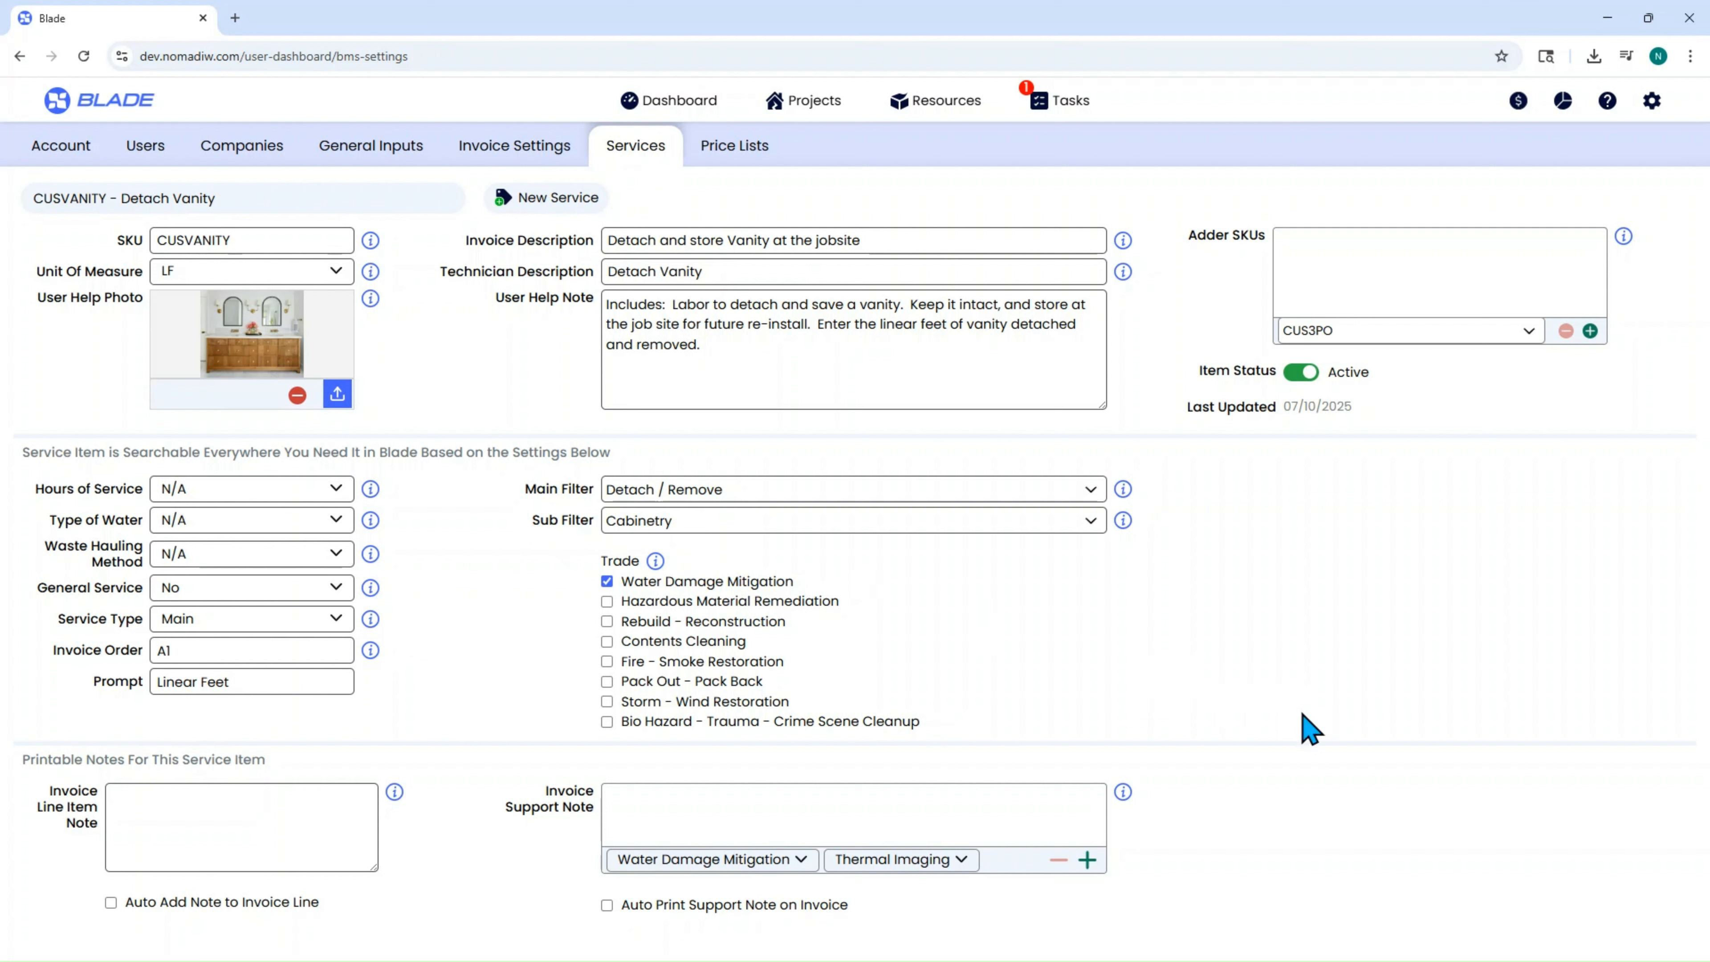
pyautogui.doubleClick(1335, 330)
pyautogui.write('cap')
pyautogui.click(1341, 362)
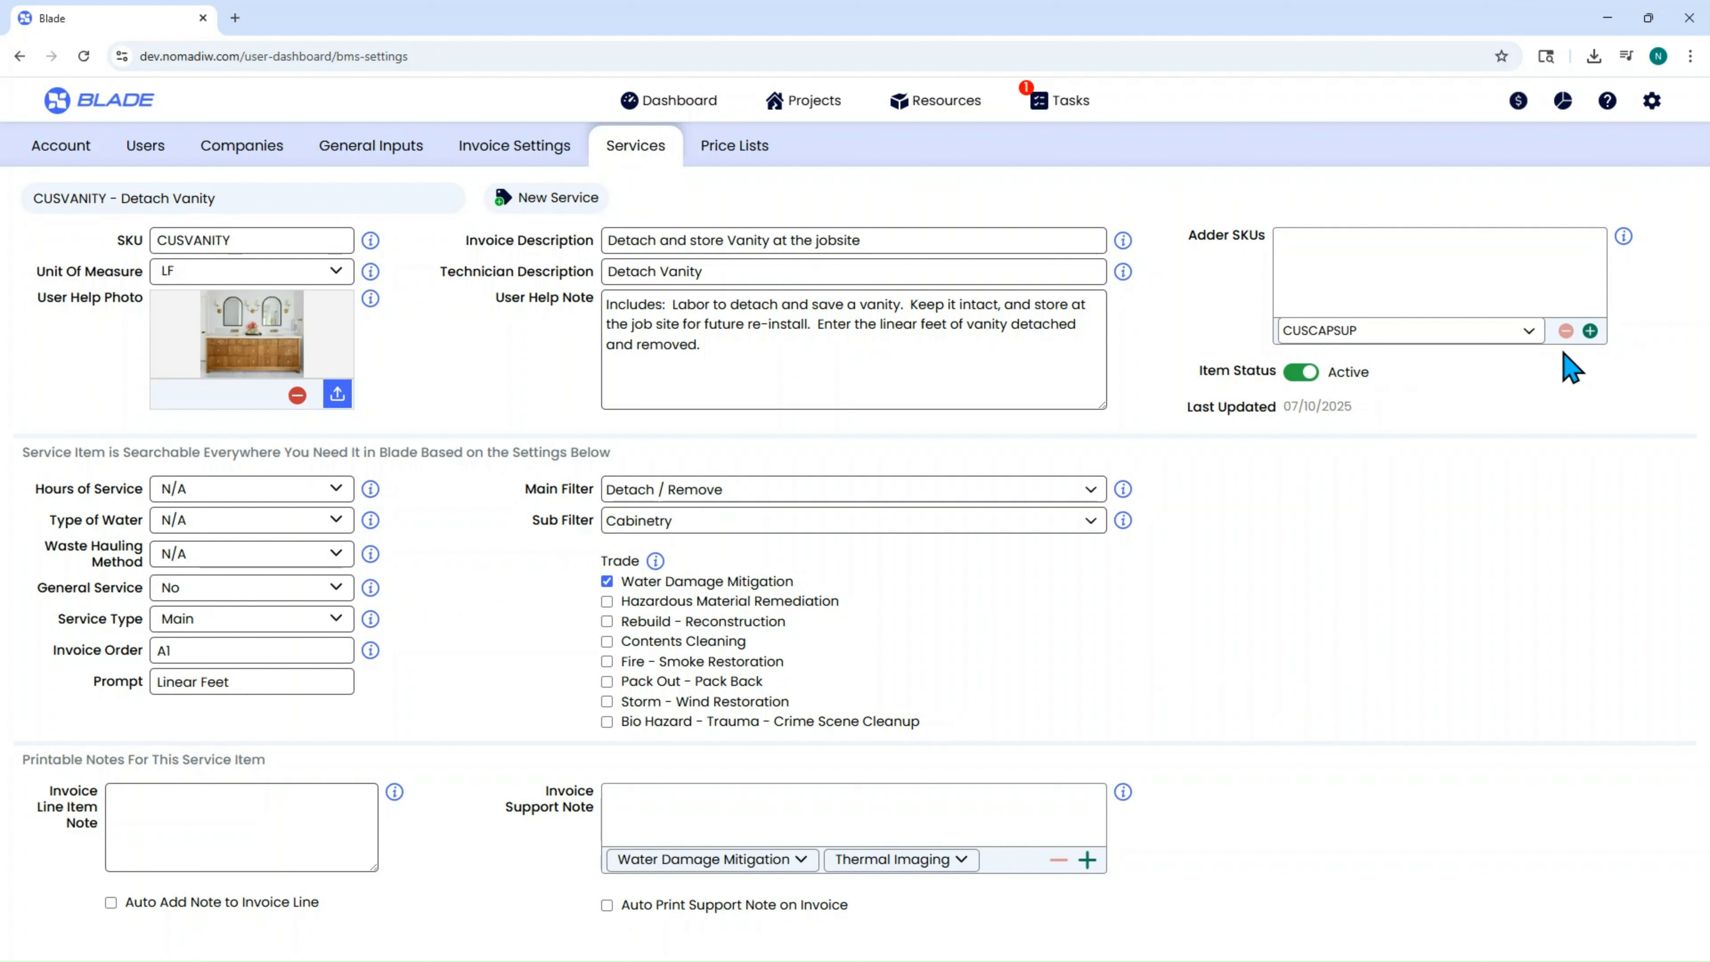
pyautogui.click(1590, 331)
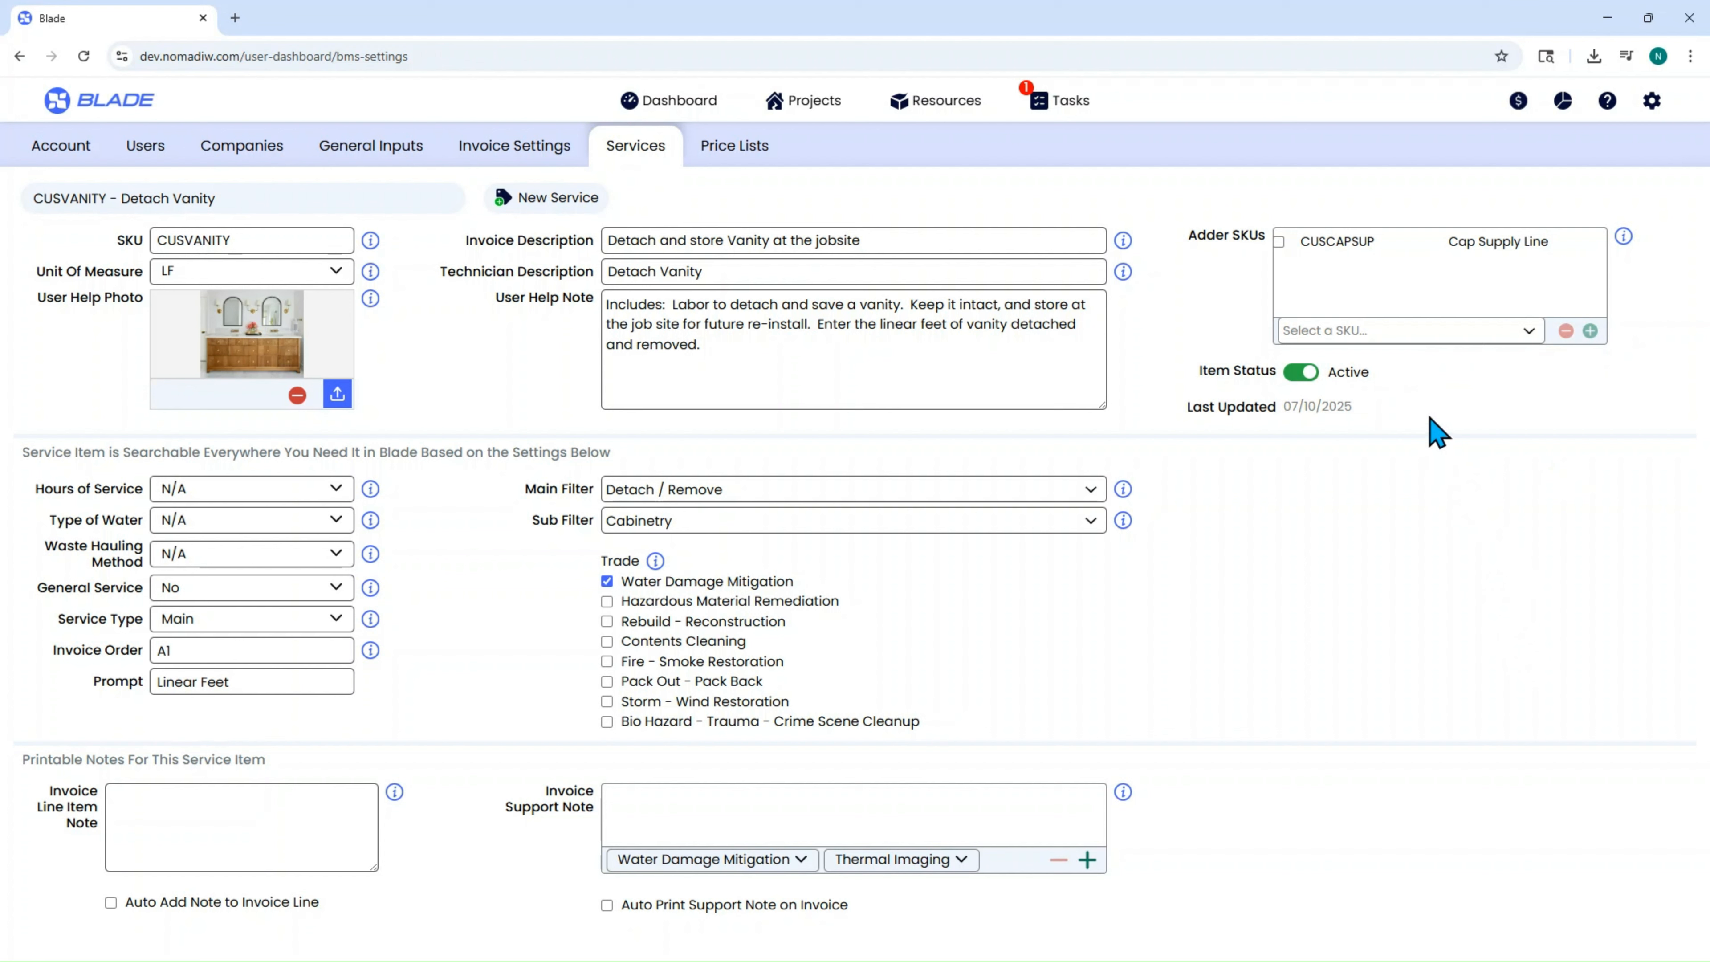
# - Find the P-trap tear-out item with "trap" and add CUSPTRAP to Detach Vanity's adder SKUs
pyautogui.click(1352, 344)
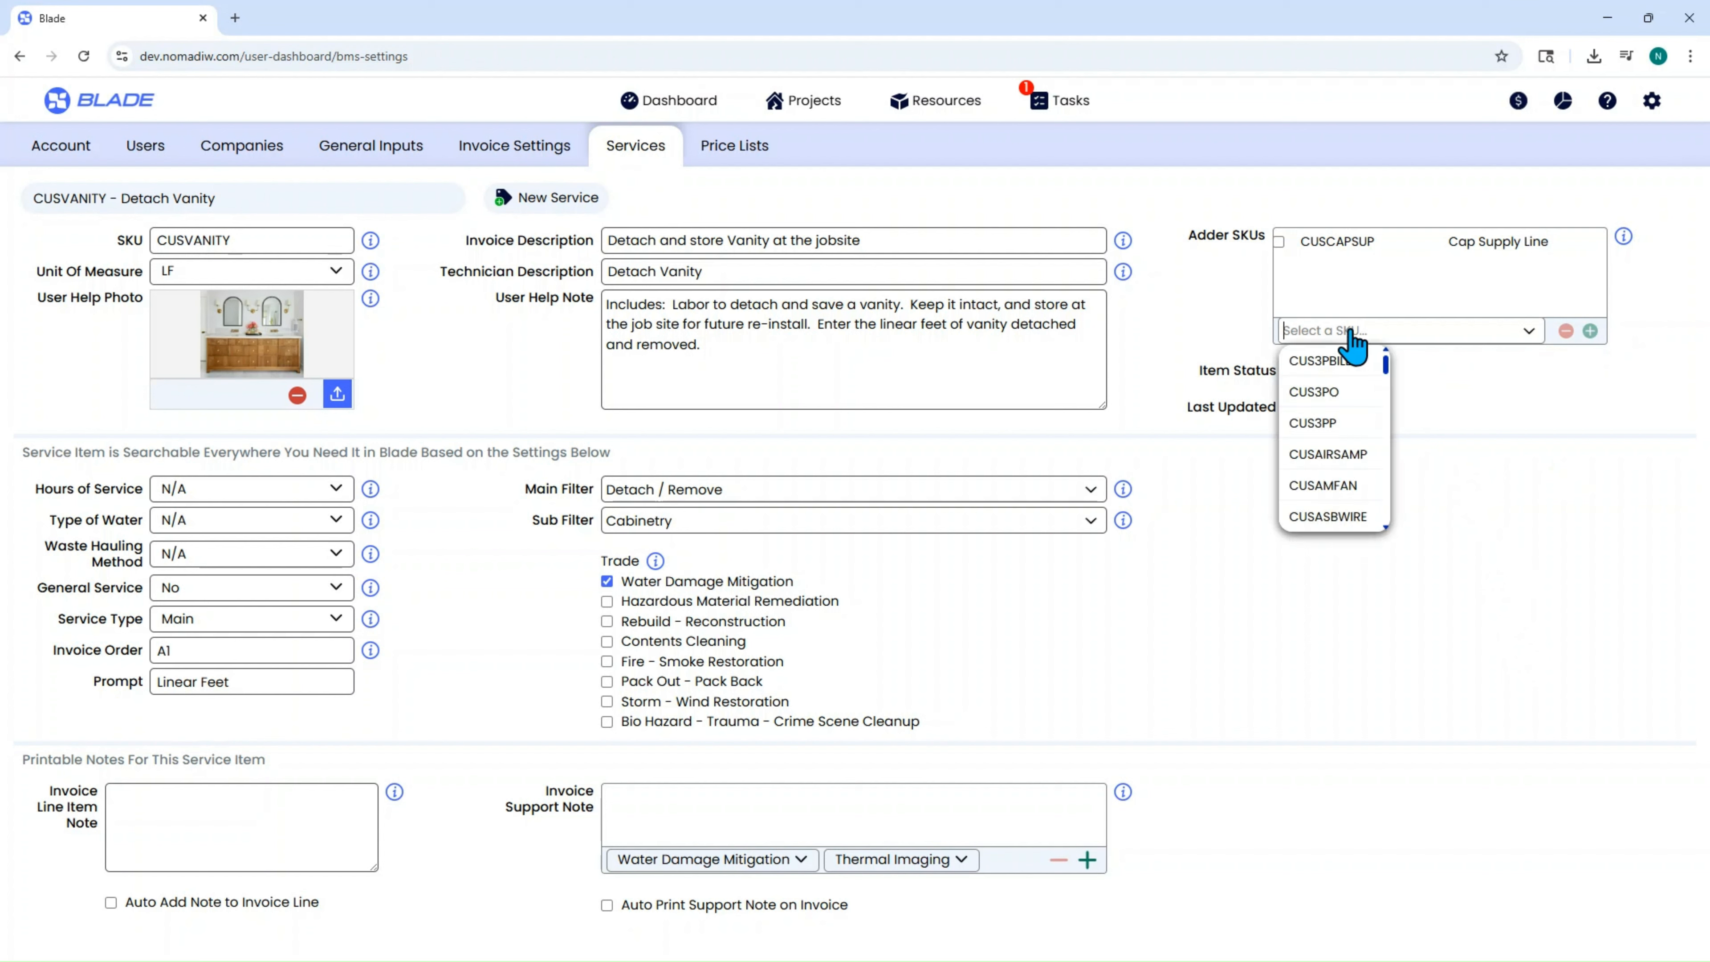
pyautogui.write('trap')
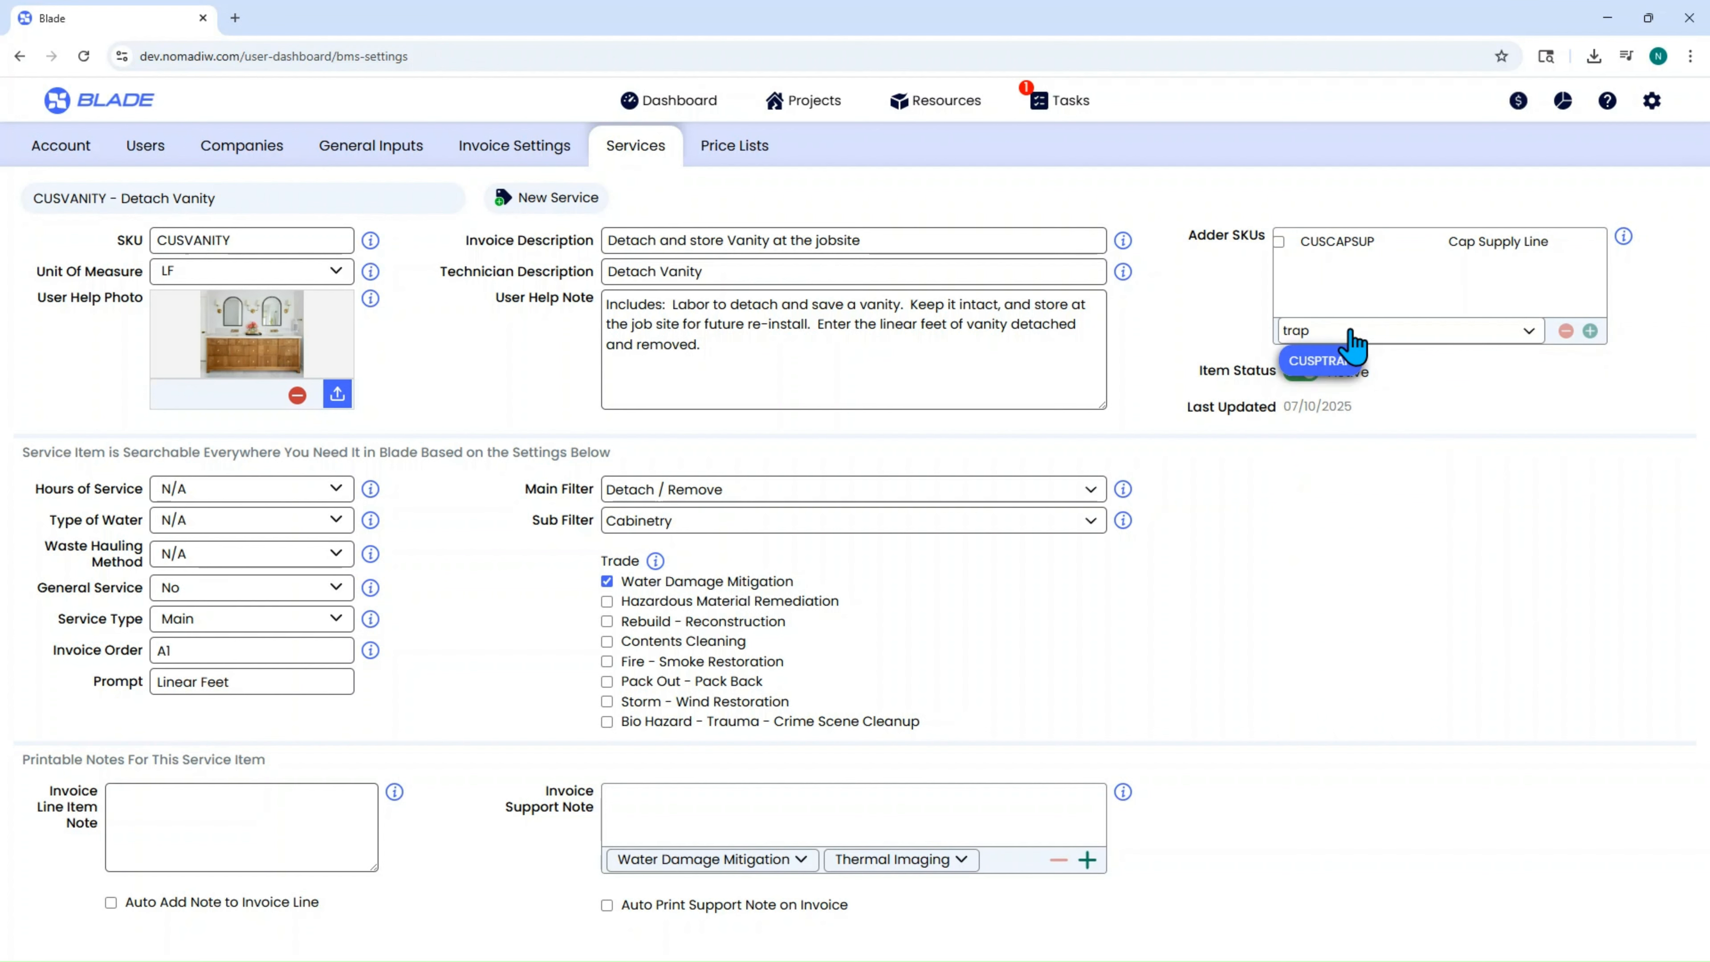
pyautogui.click(1336, 366)
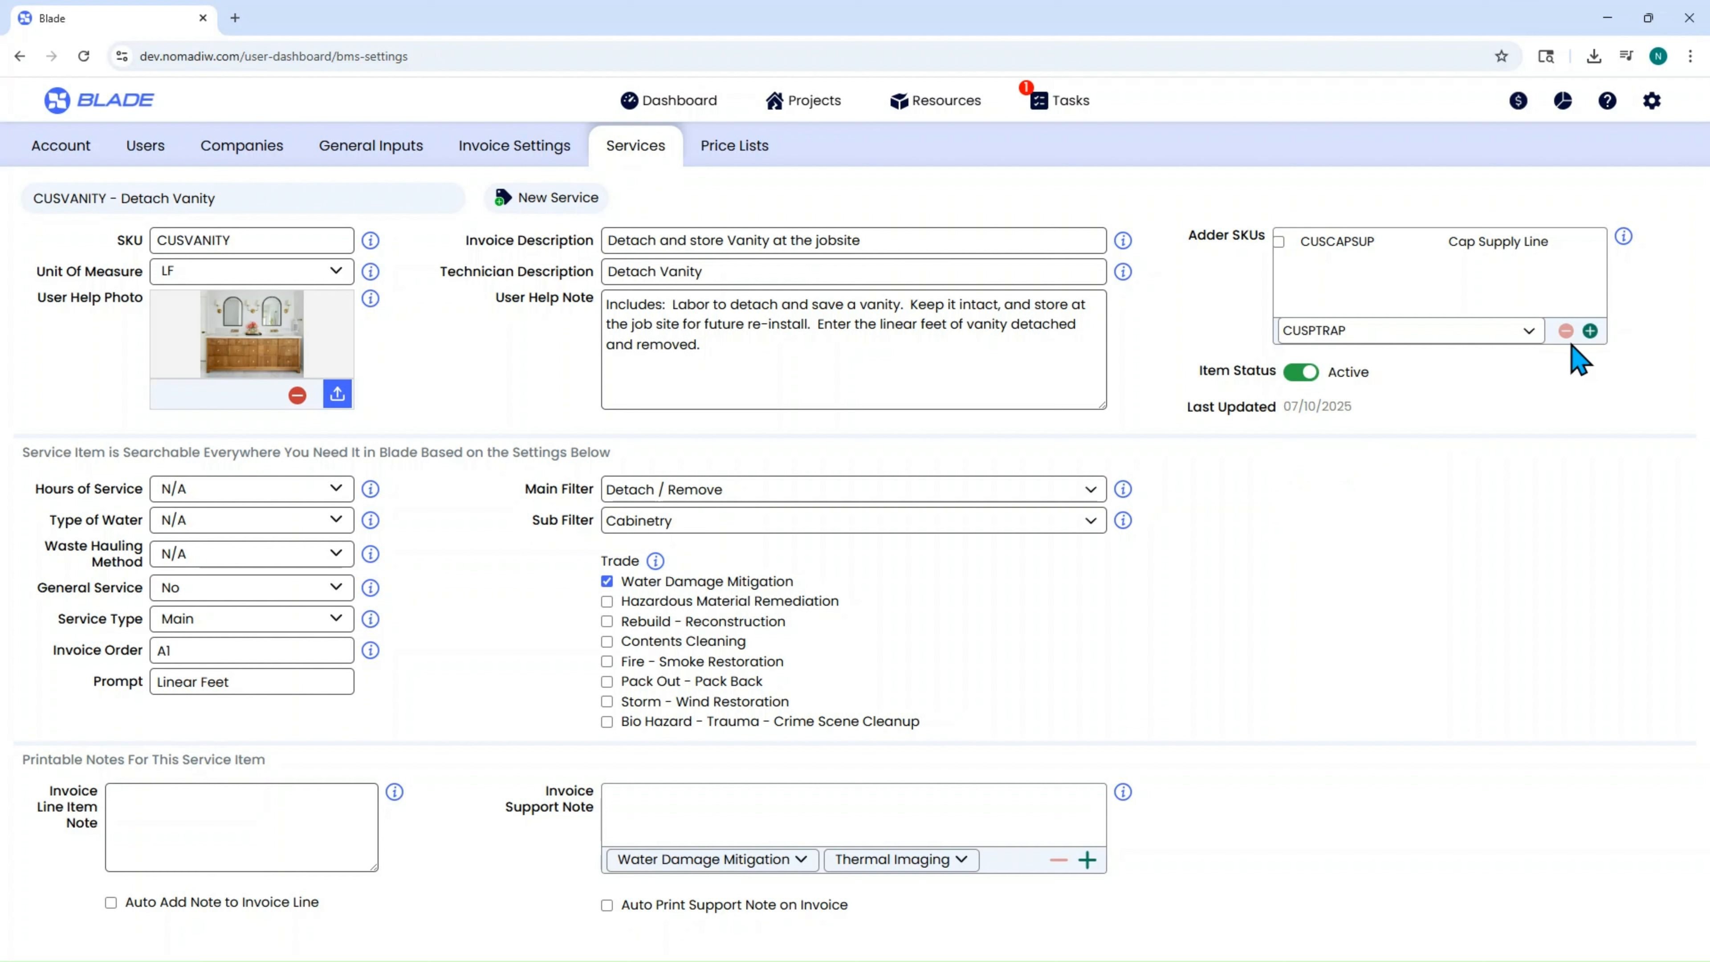
pyautogui.click(1590, 331)
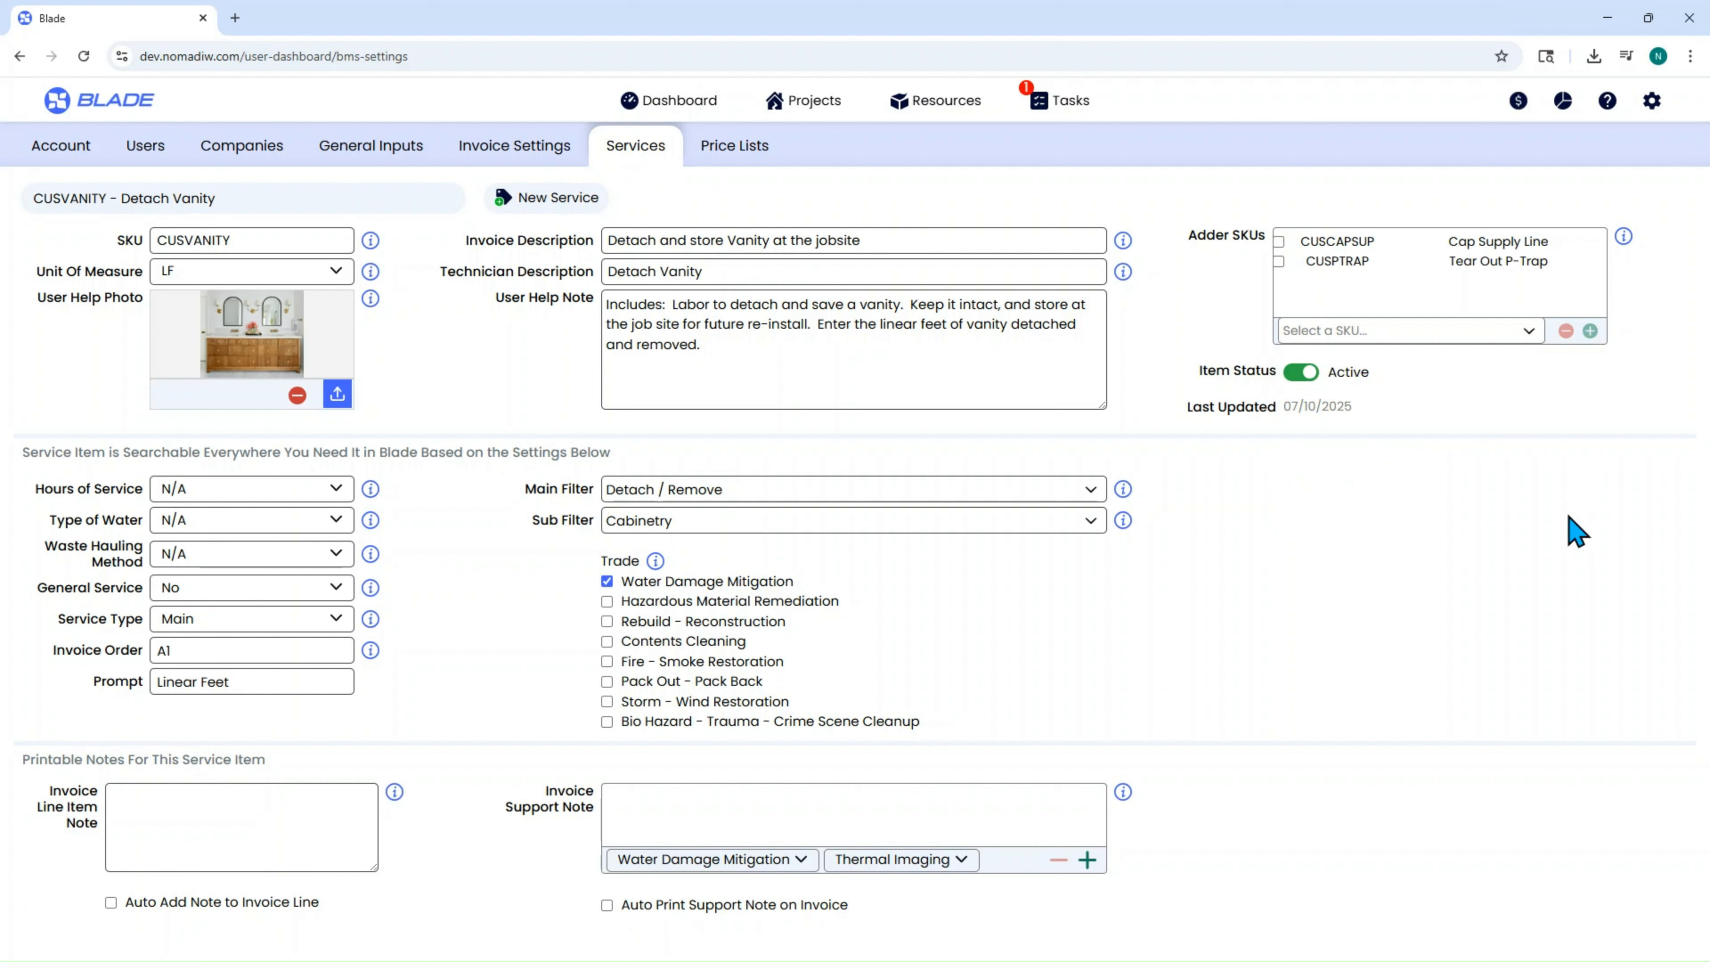
# - Find the sink removal item with "sink" and add CUSSINK to Detach Vanity's adder SKUs
pyautogui.click(1354, 332)
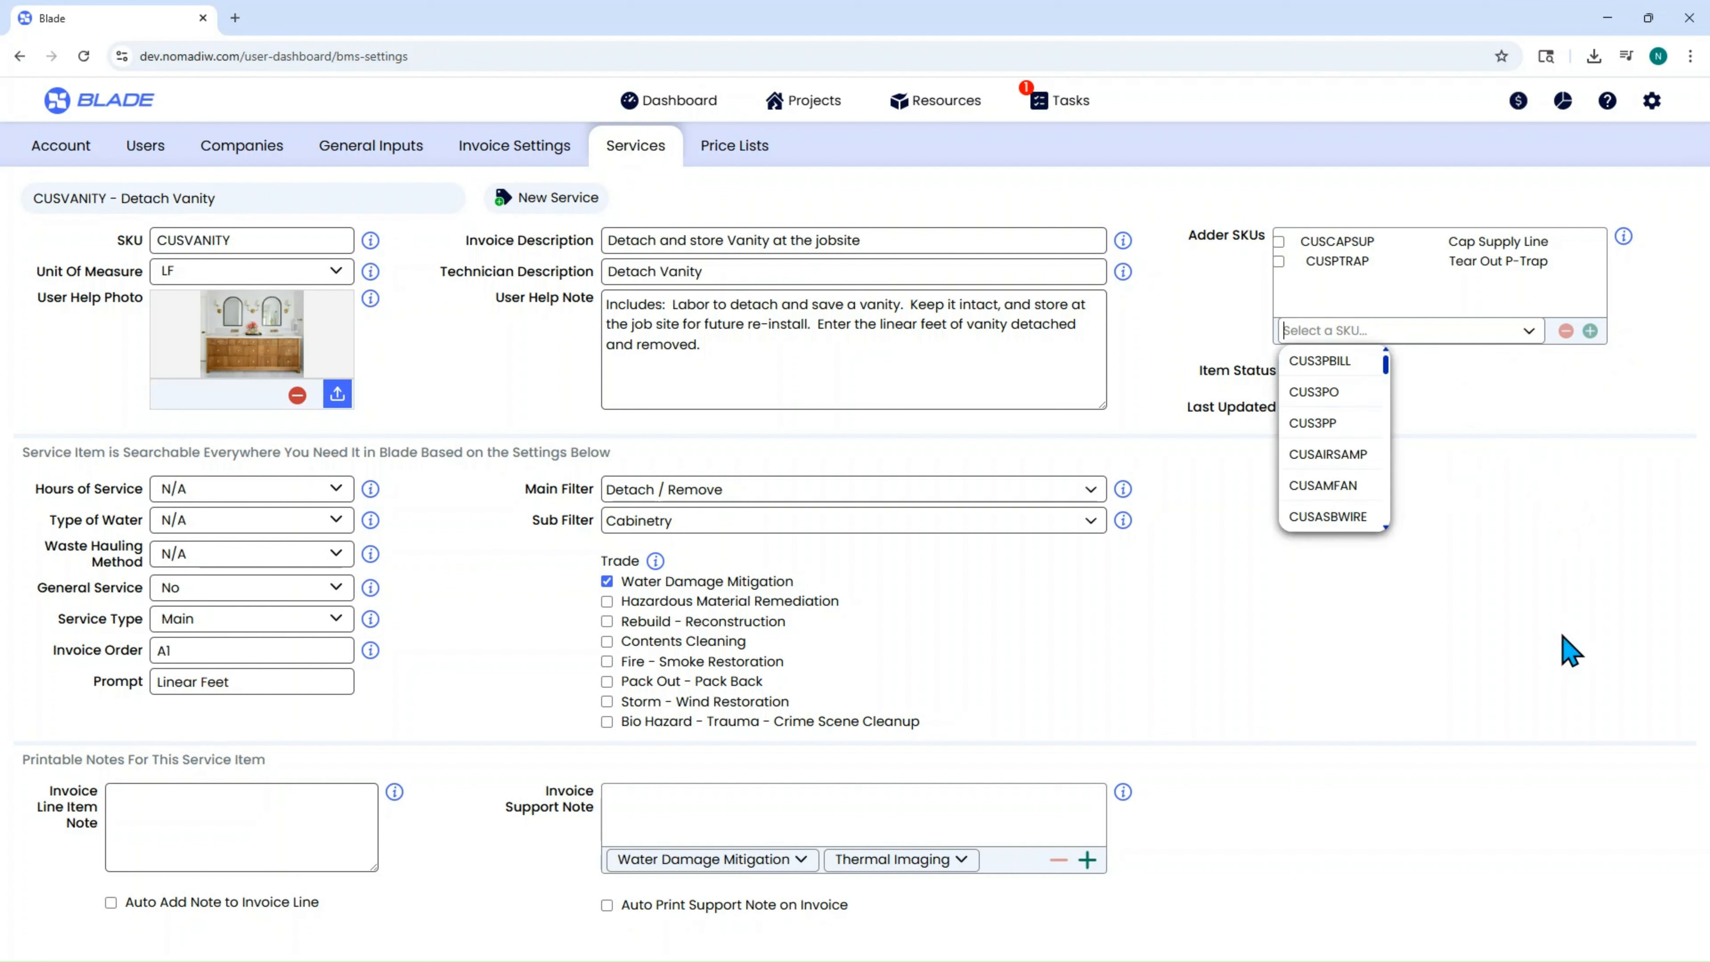
pyautogui.write('sink')
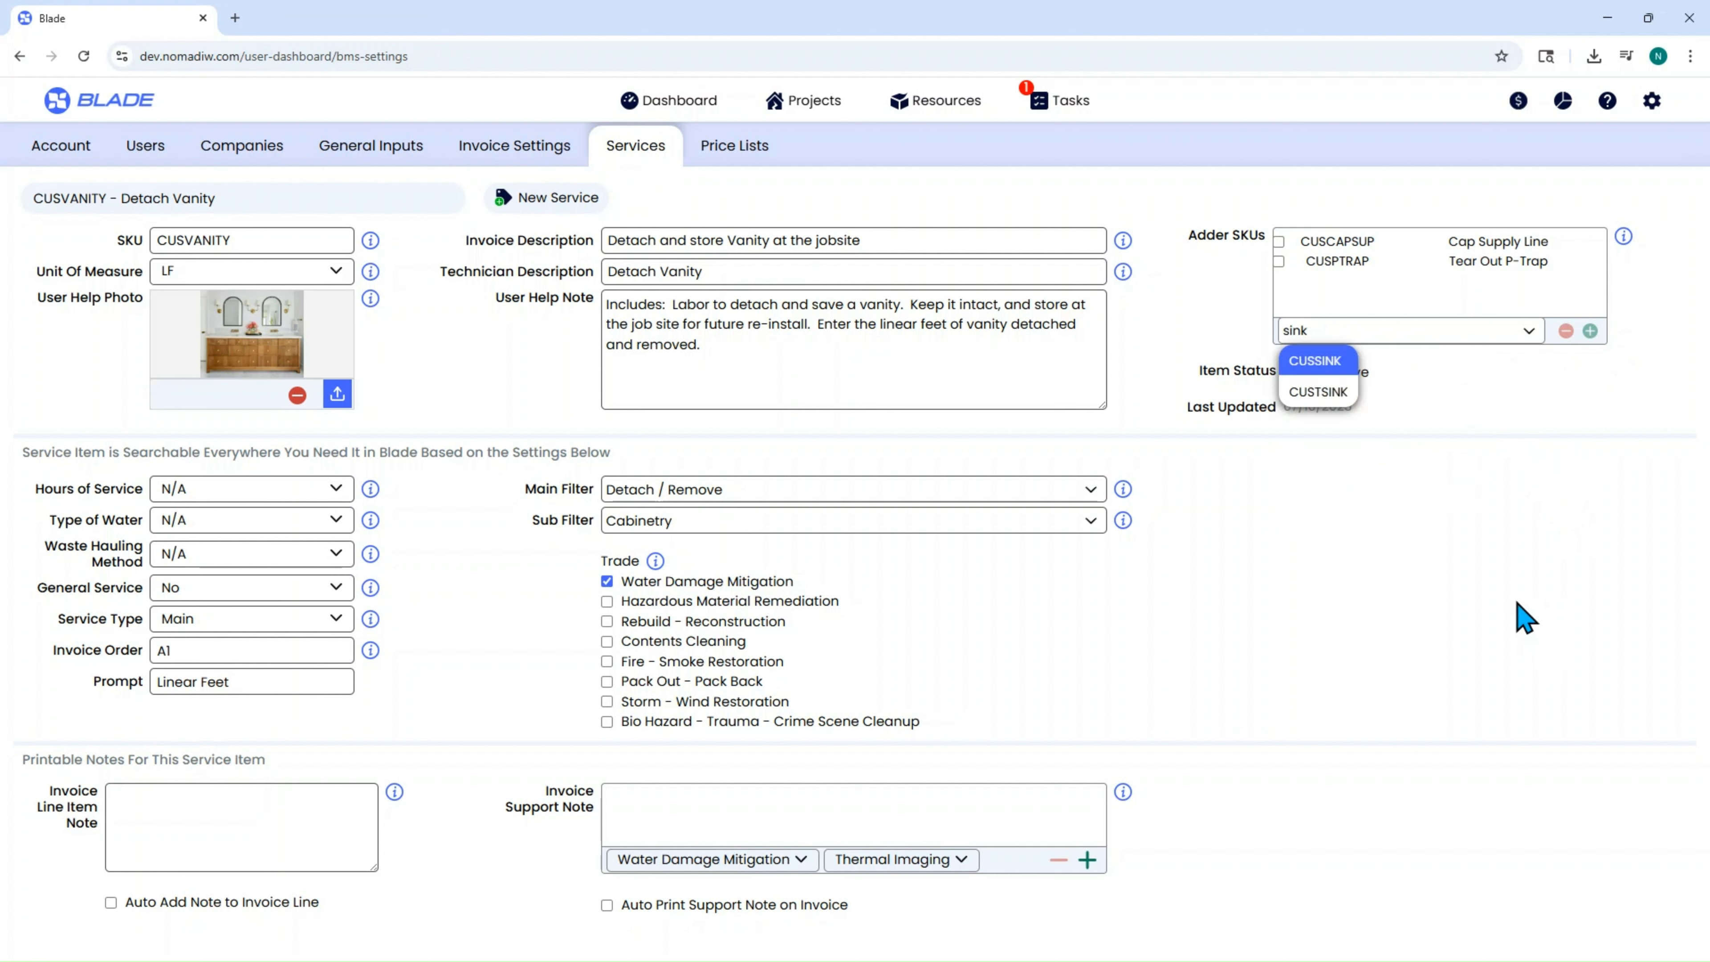
pyautogui.click(1313, 355)
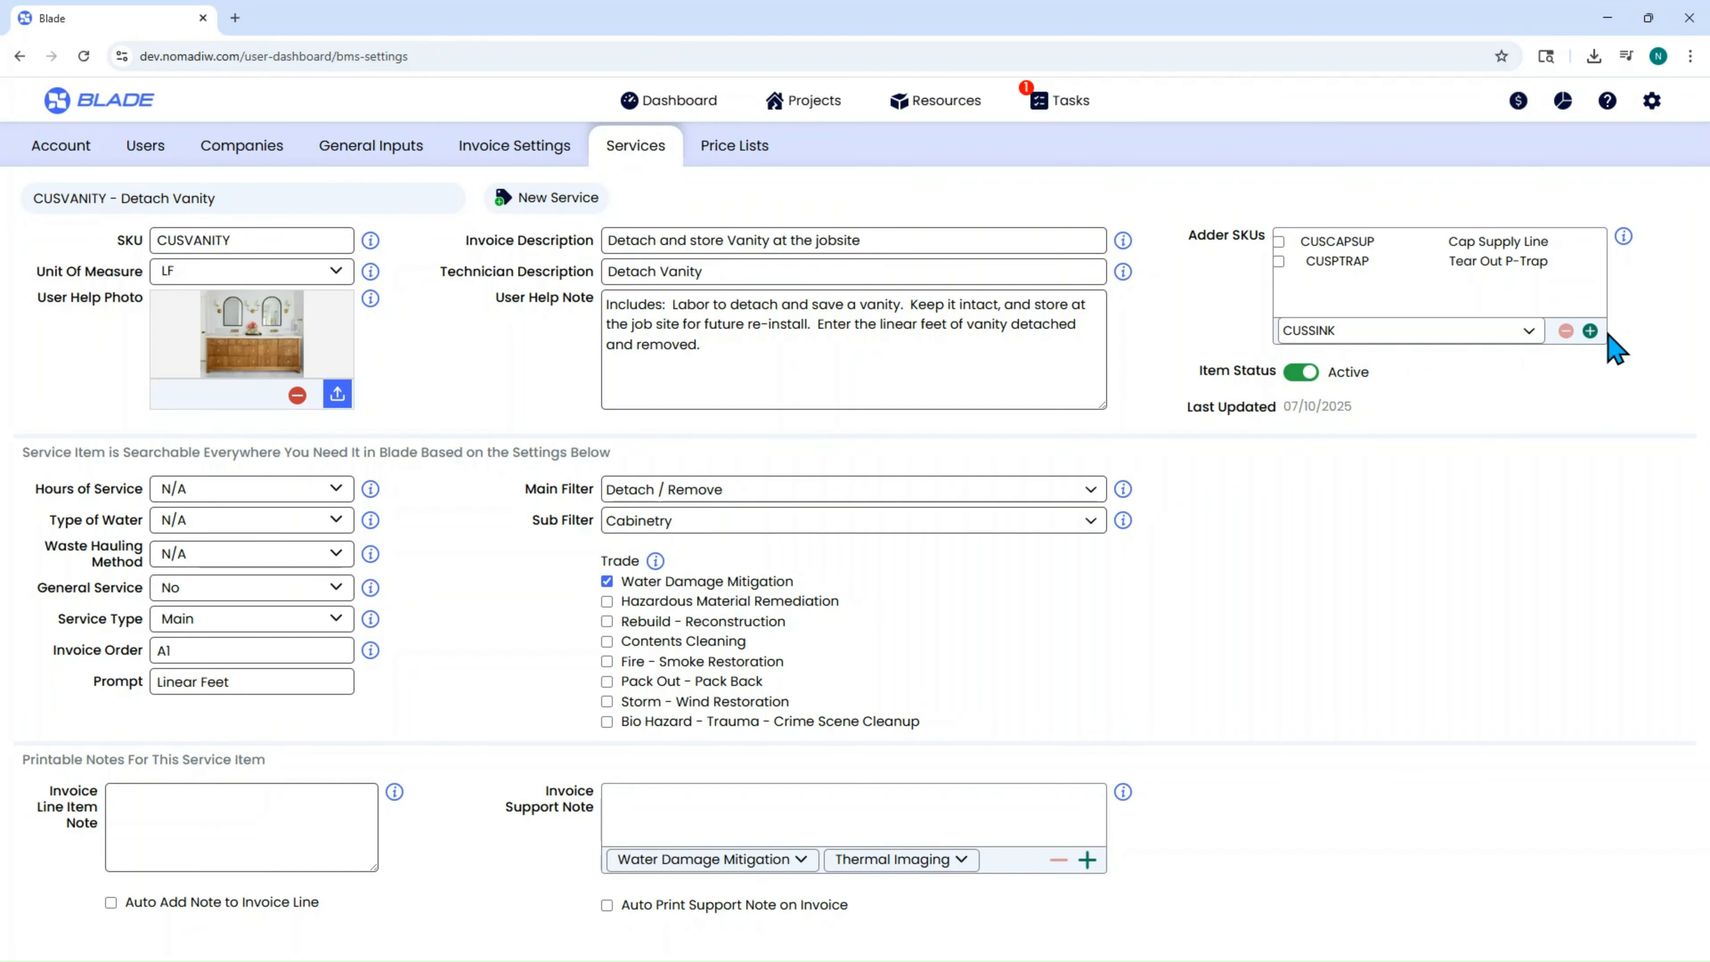
pyautogui.click(1590, 330)
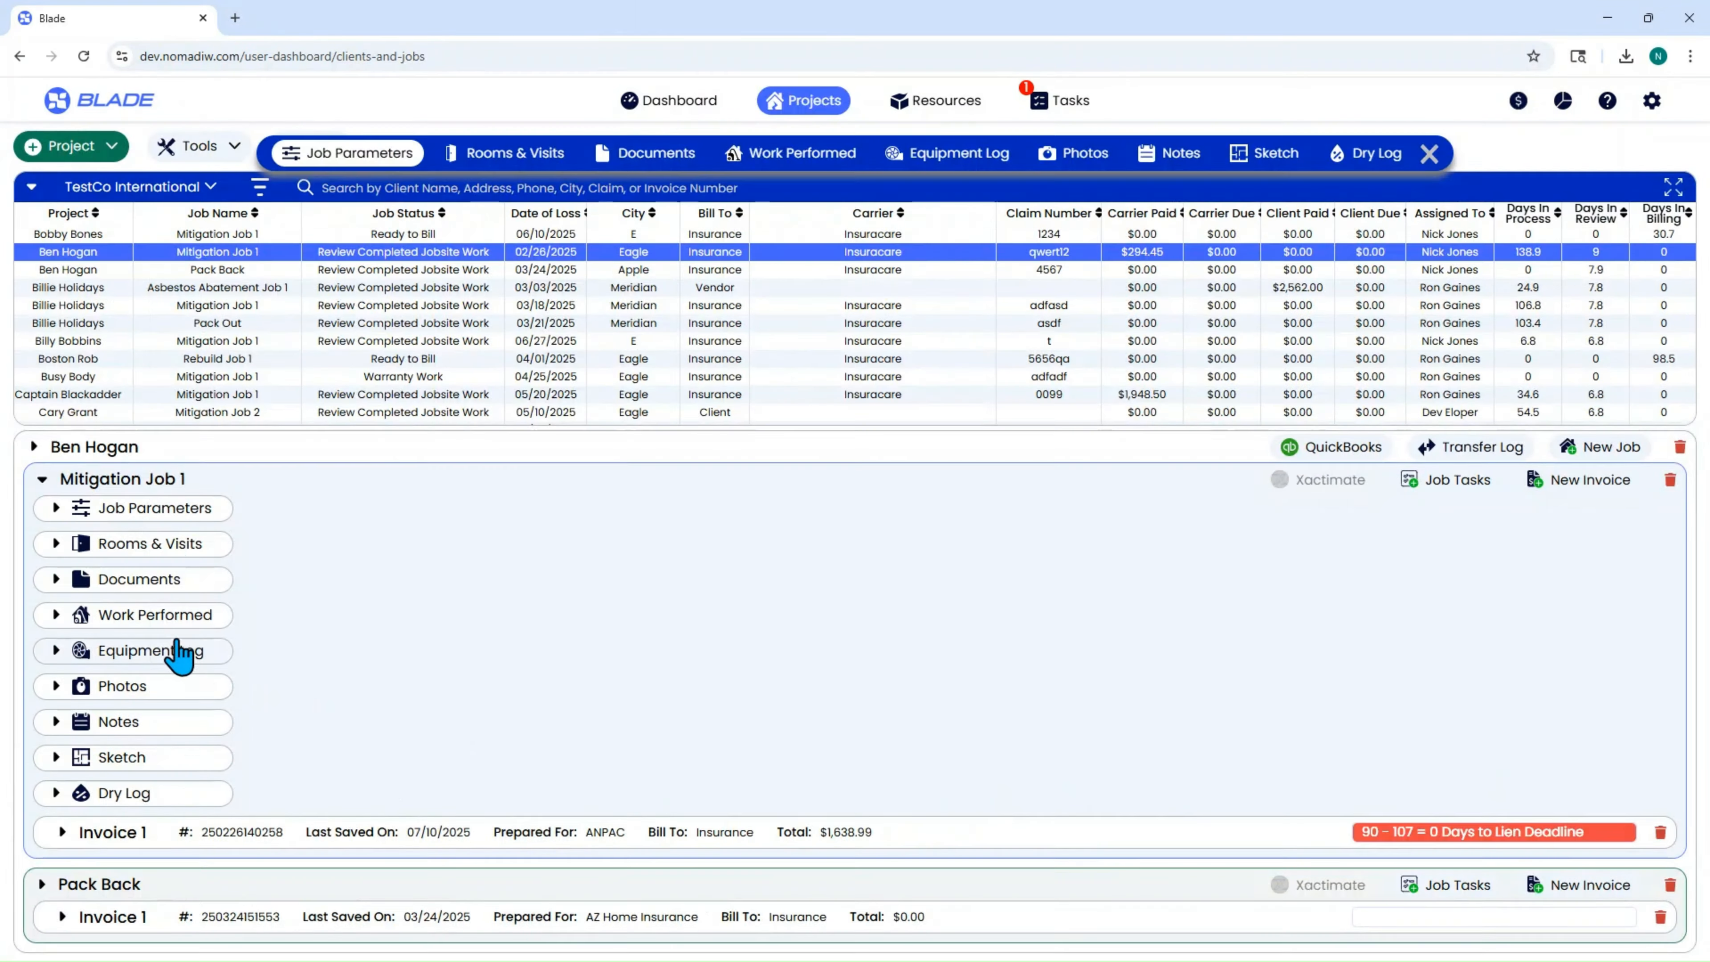
# - Add Detach Vanity - CUSVANITY to Mitigation Job 1's Work Performed for the Basement Bathroom with a quantity of 3 linear feet
pyautogui.click(195, 626)
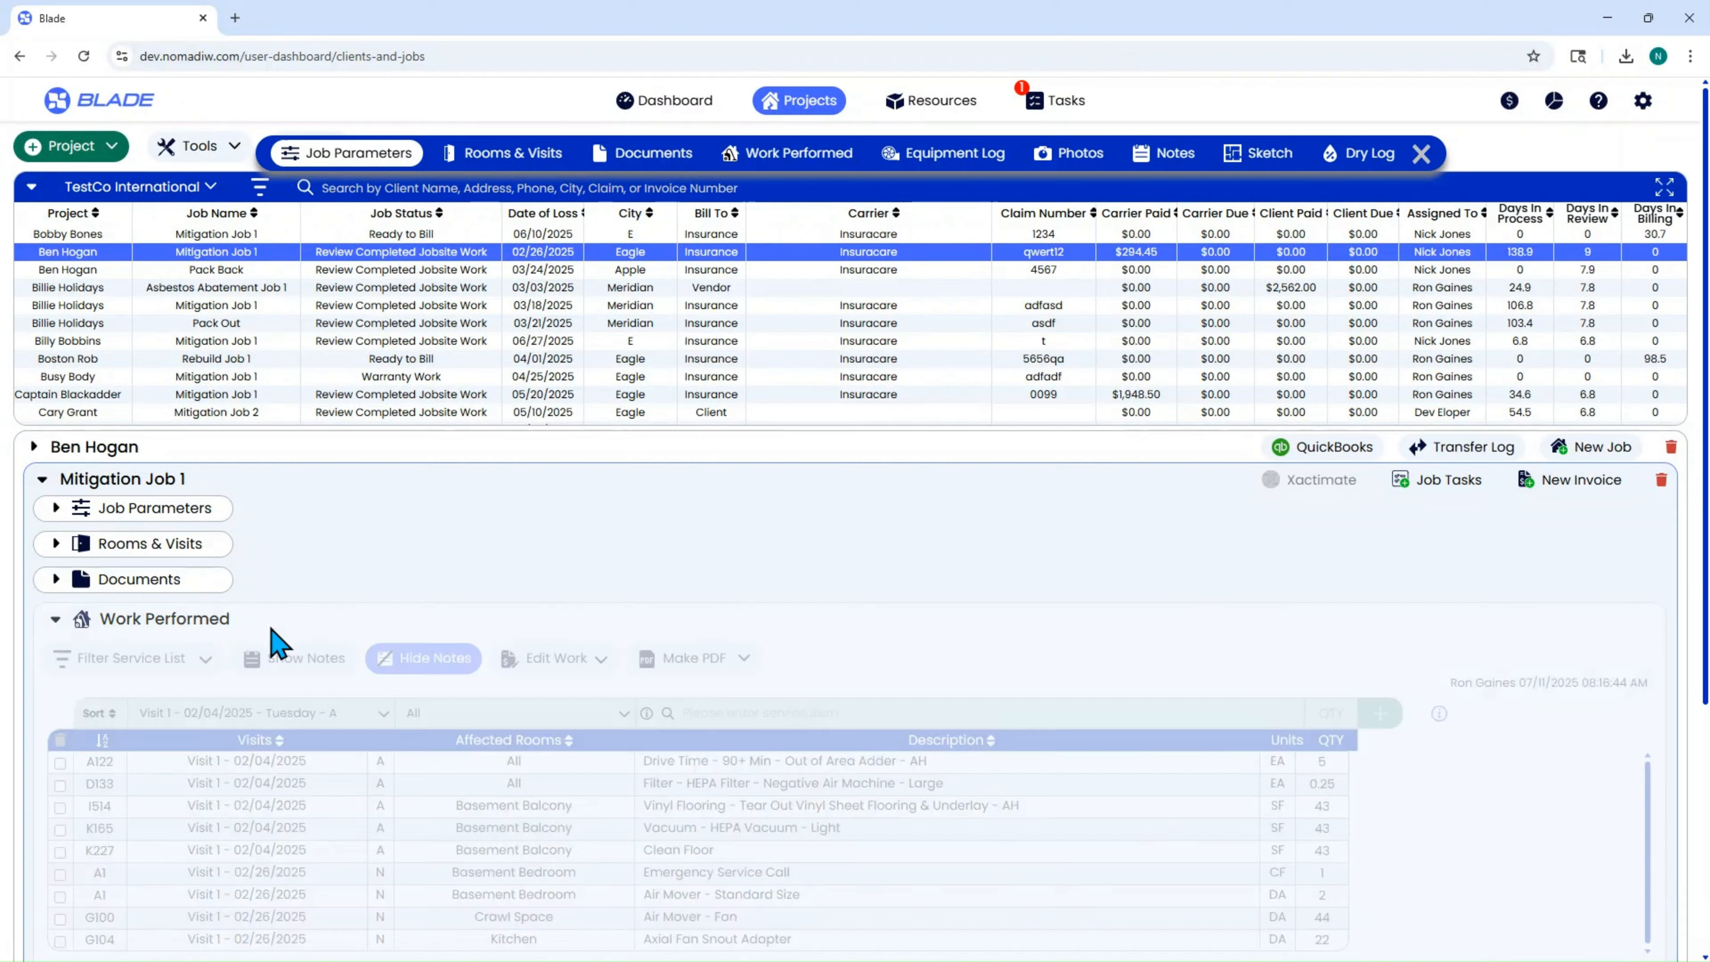
pyautogui.click(875, 714)
pyautogui.write('va')
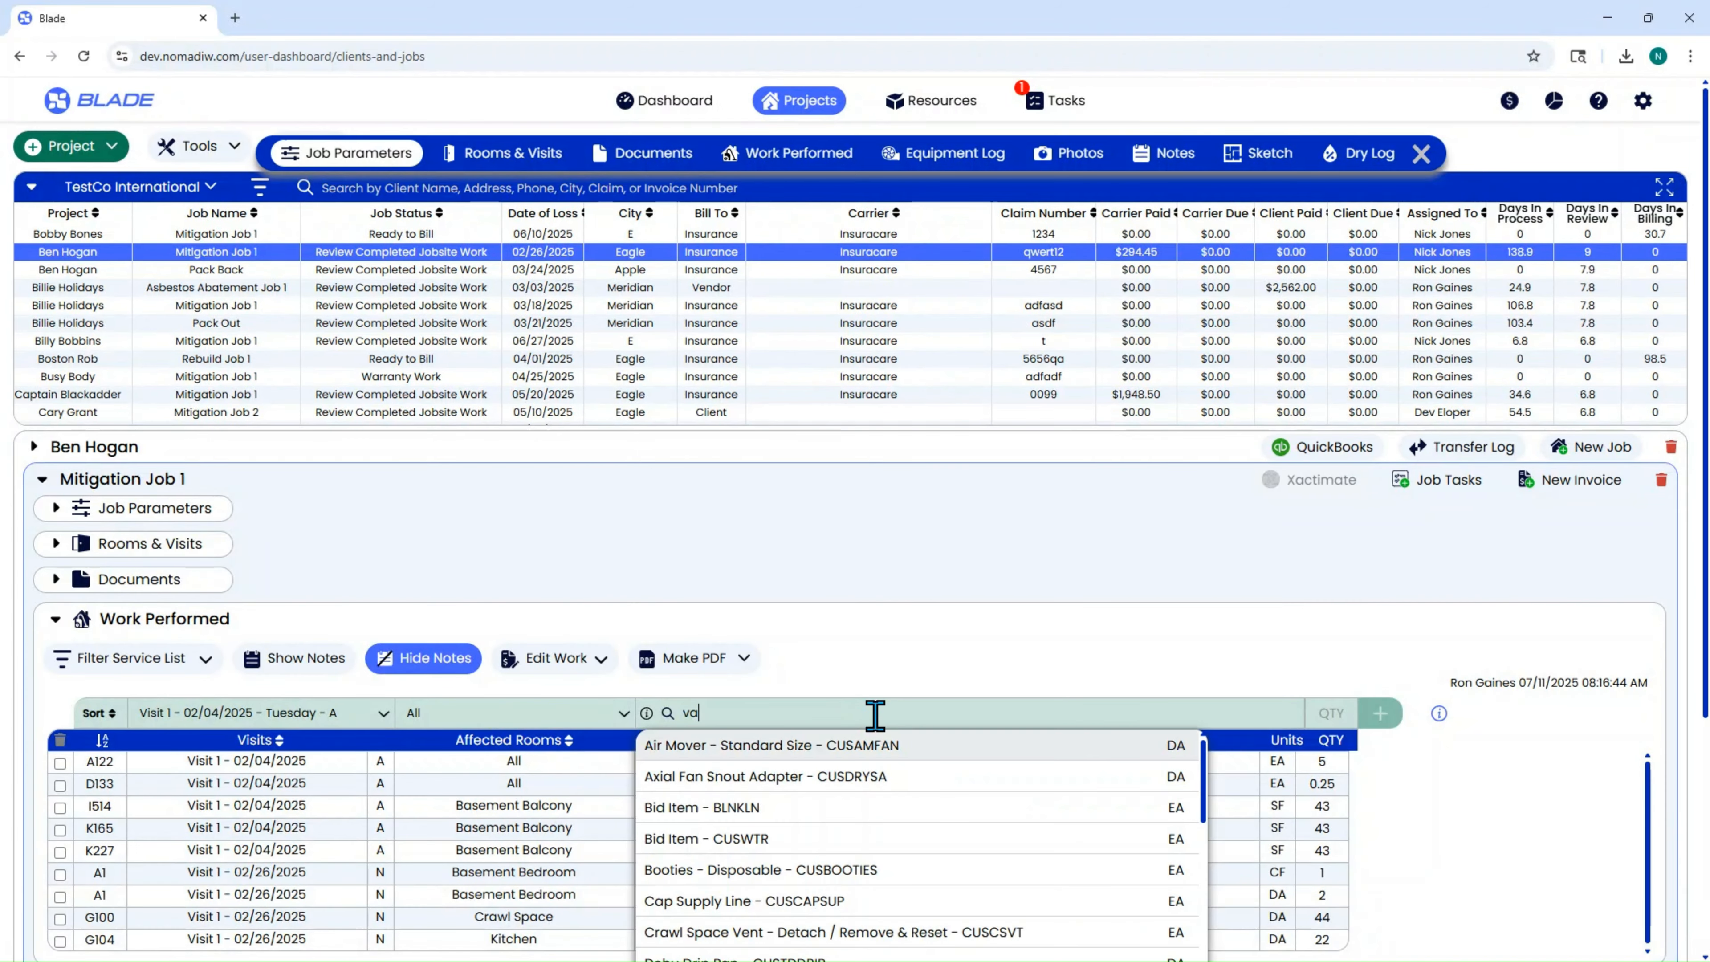
pyautogui.click(869, 745)
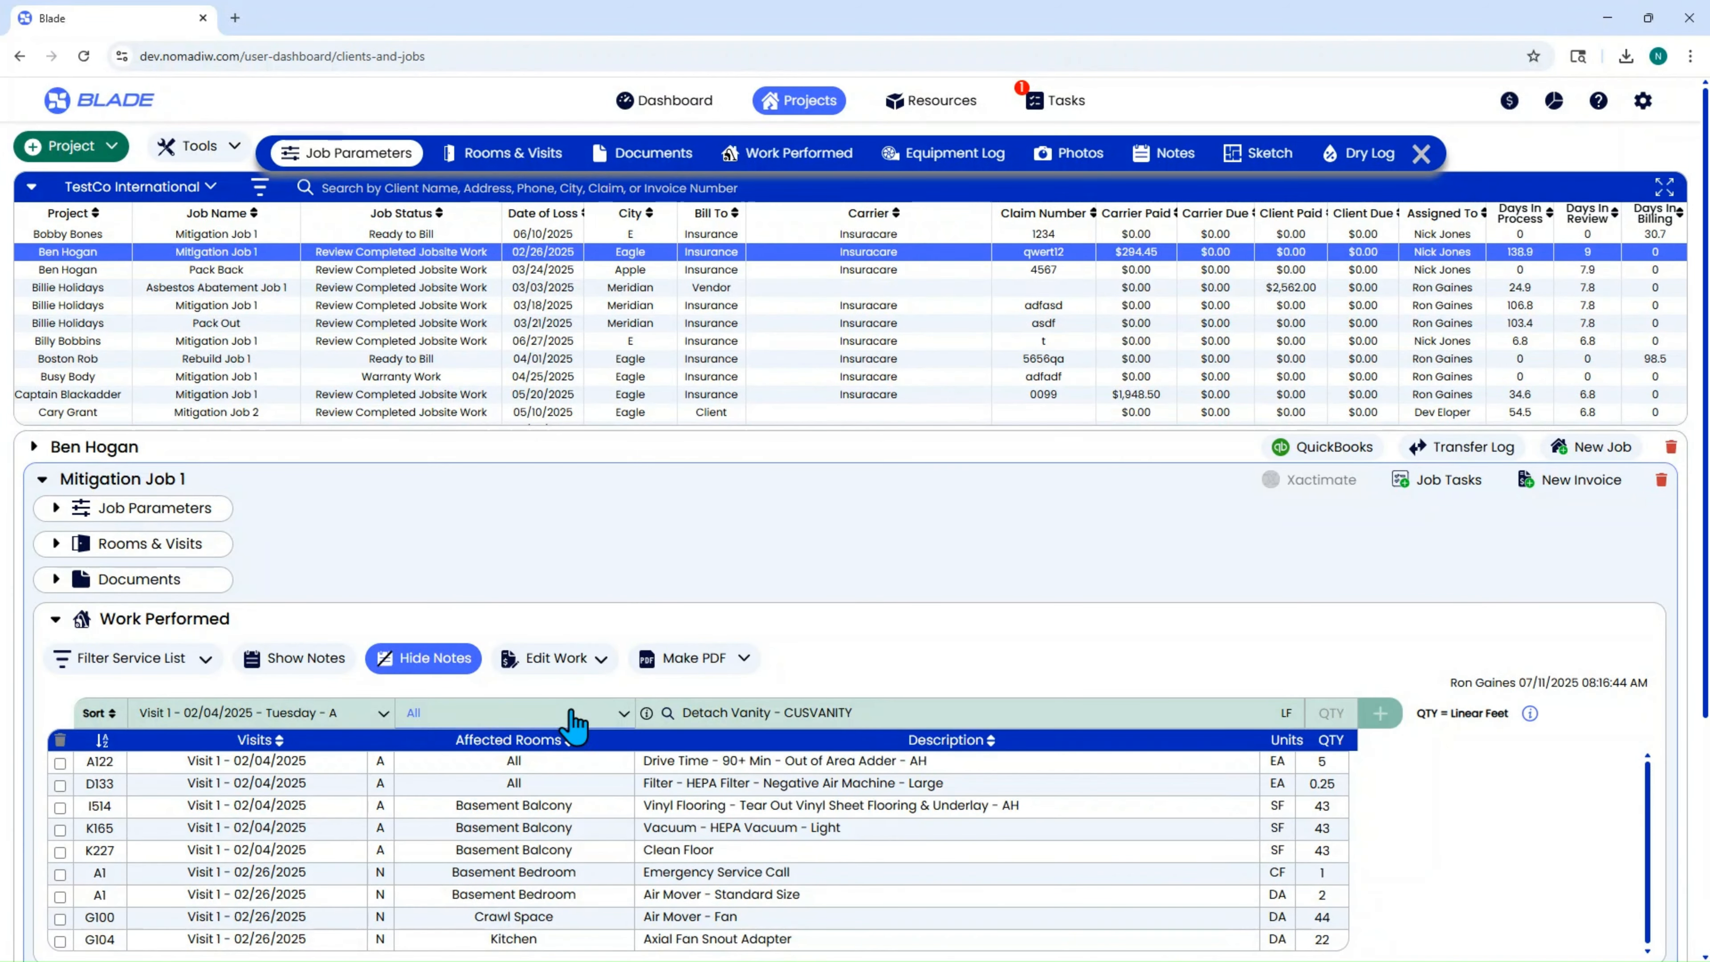
pyautogui.click(599, 712)
pyautogui.click(535, 781)
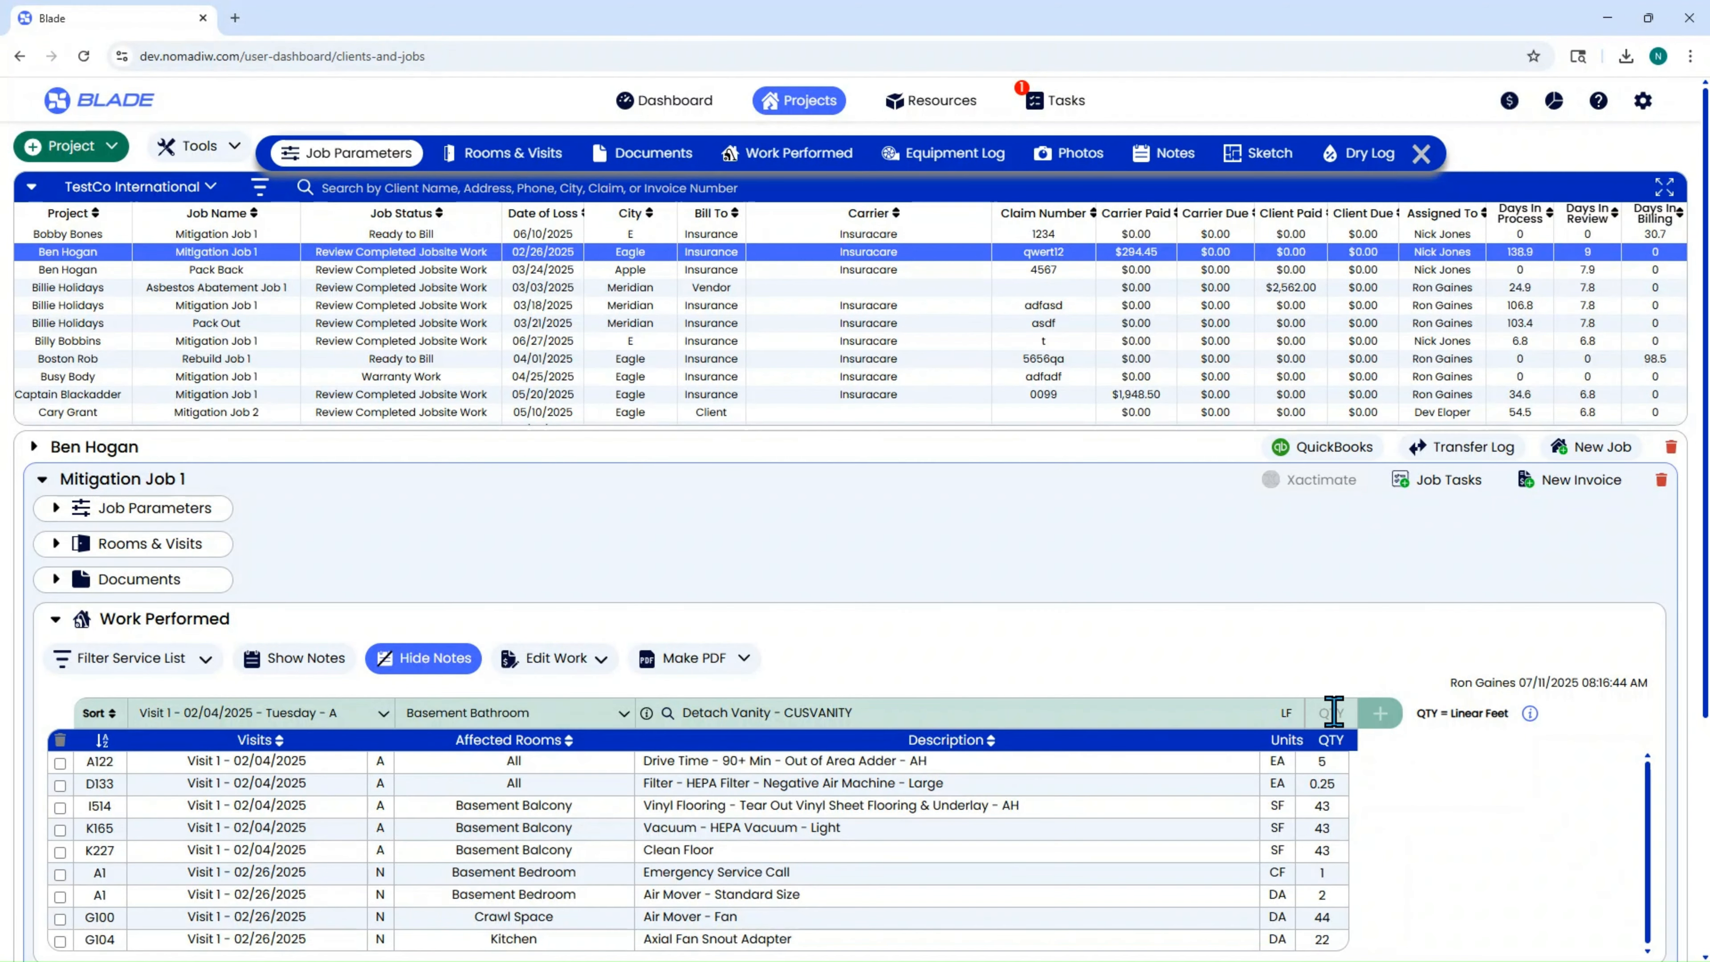
pyautogui.click(1380, 712)
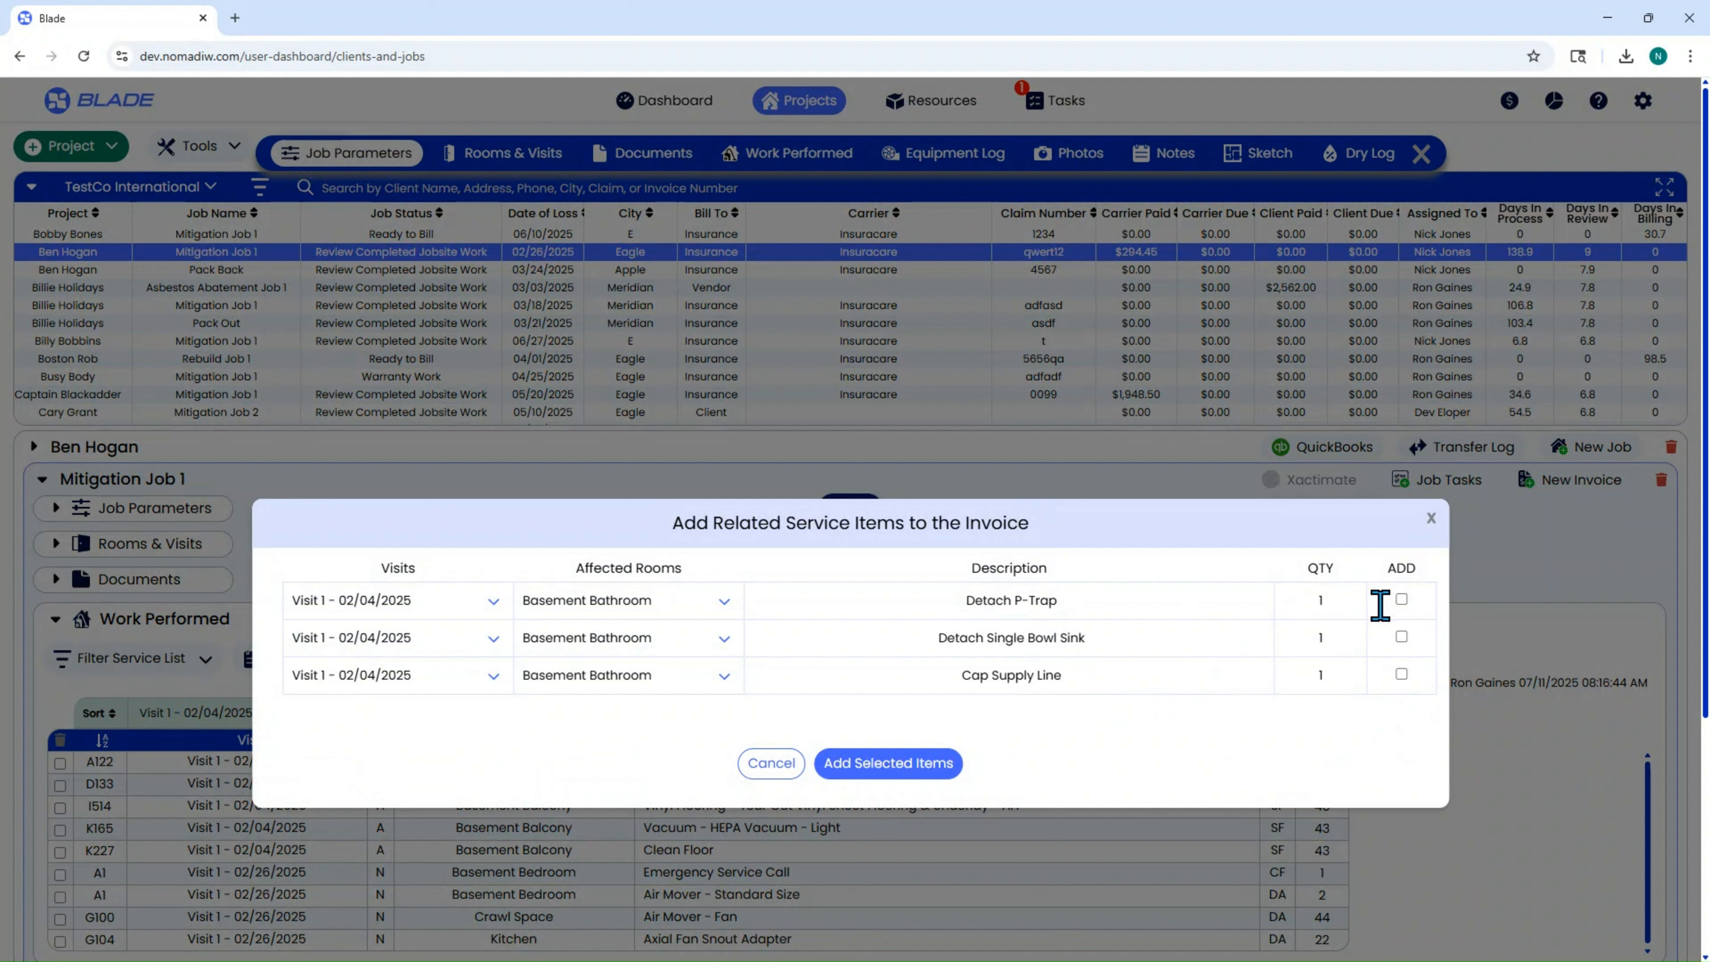
# - Add the related items Detach P-Trap, Detach Single Bowl Sink and Cap Supply Line, with a quantity of 2 for Cap Supply Line
pyautogui.click(1402, 599)
pyautogui.click(1402, 637)
pyautogui.click(1317, 677)
pyautogui.write('2')
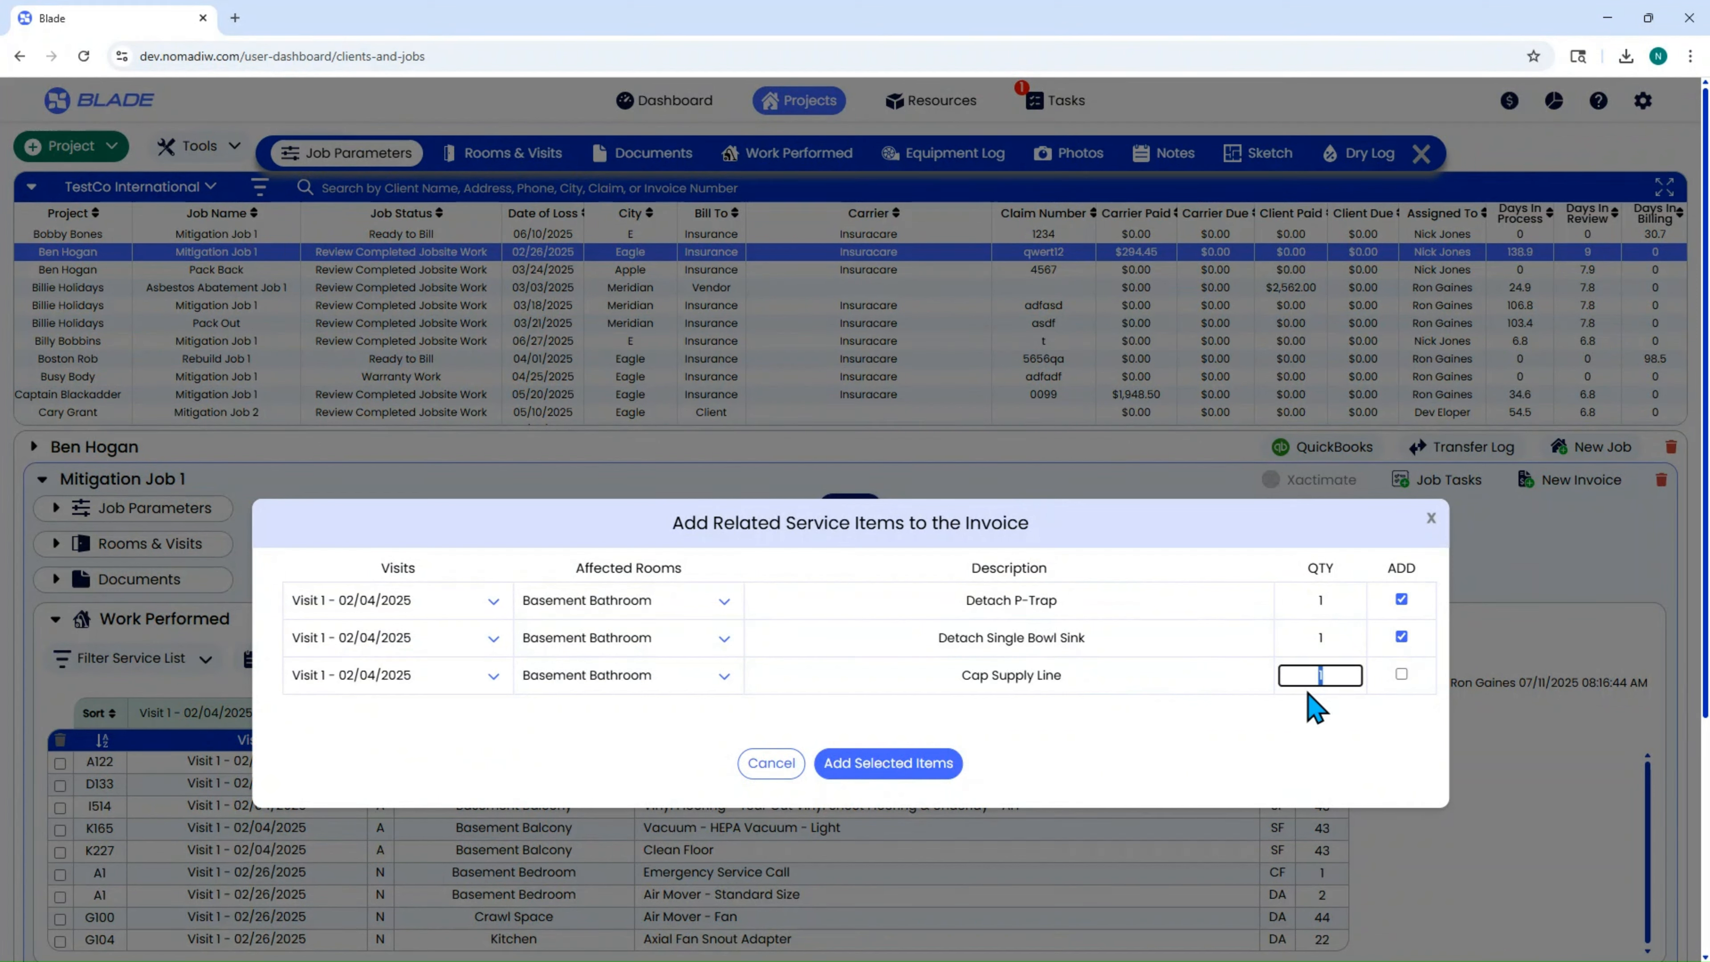
pyautogui.click(1402, 674)
pyautogui.click(913, 768)
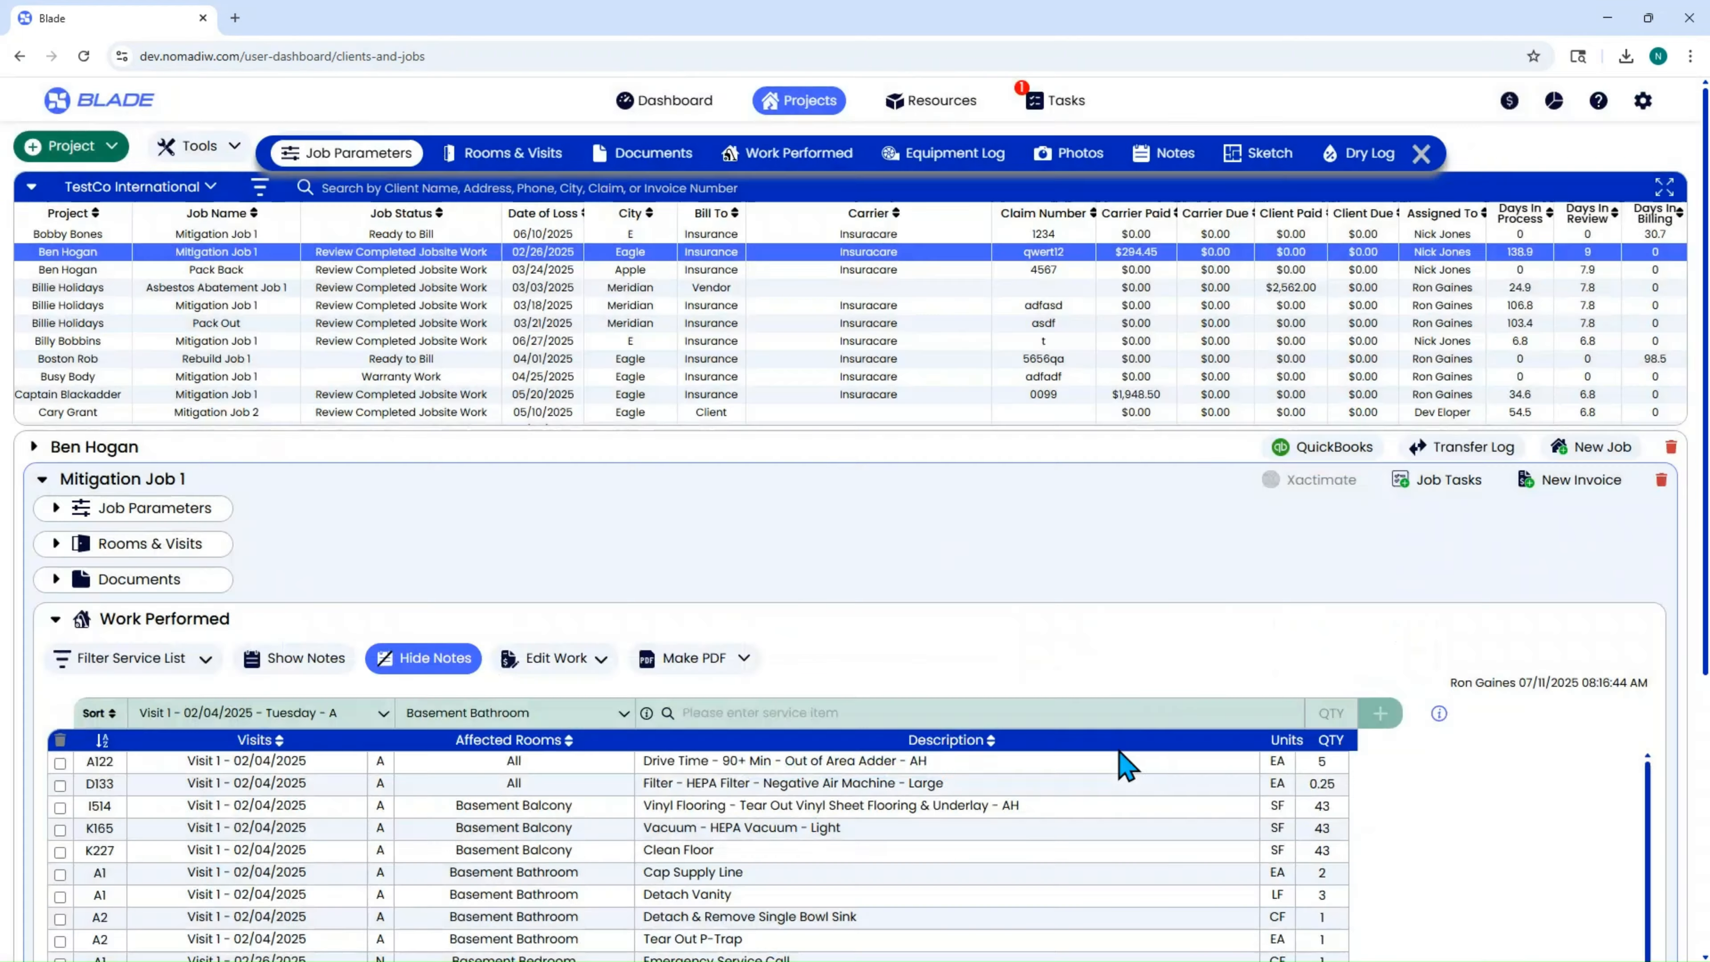
pyautogui.scroll(-4, 1191, 741)
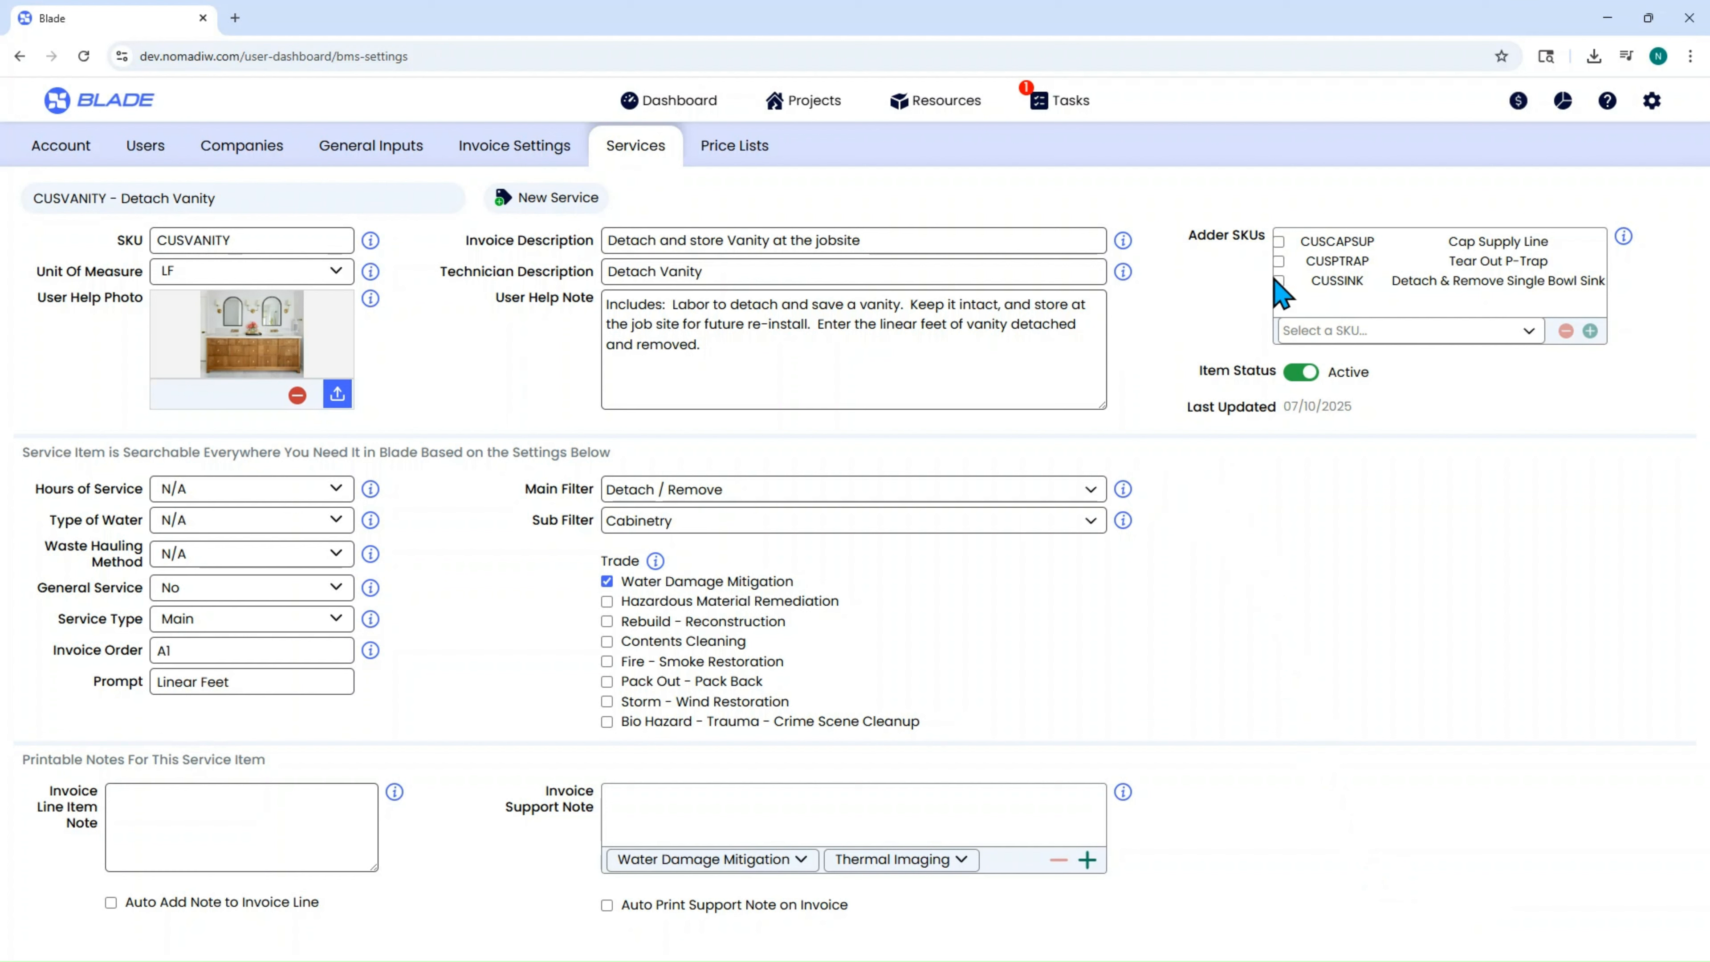
# - Remove CUSPTRAP from Detach Vanity's adder SKUs and switch its Item Status off and back on
pyautogui.click(1278, 262)
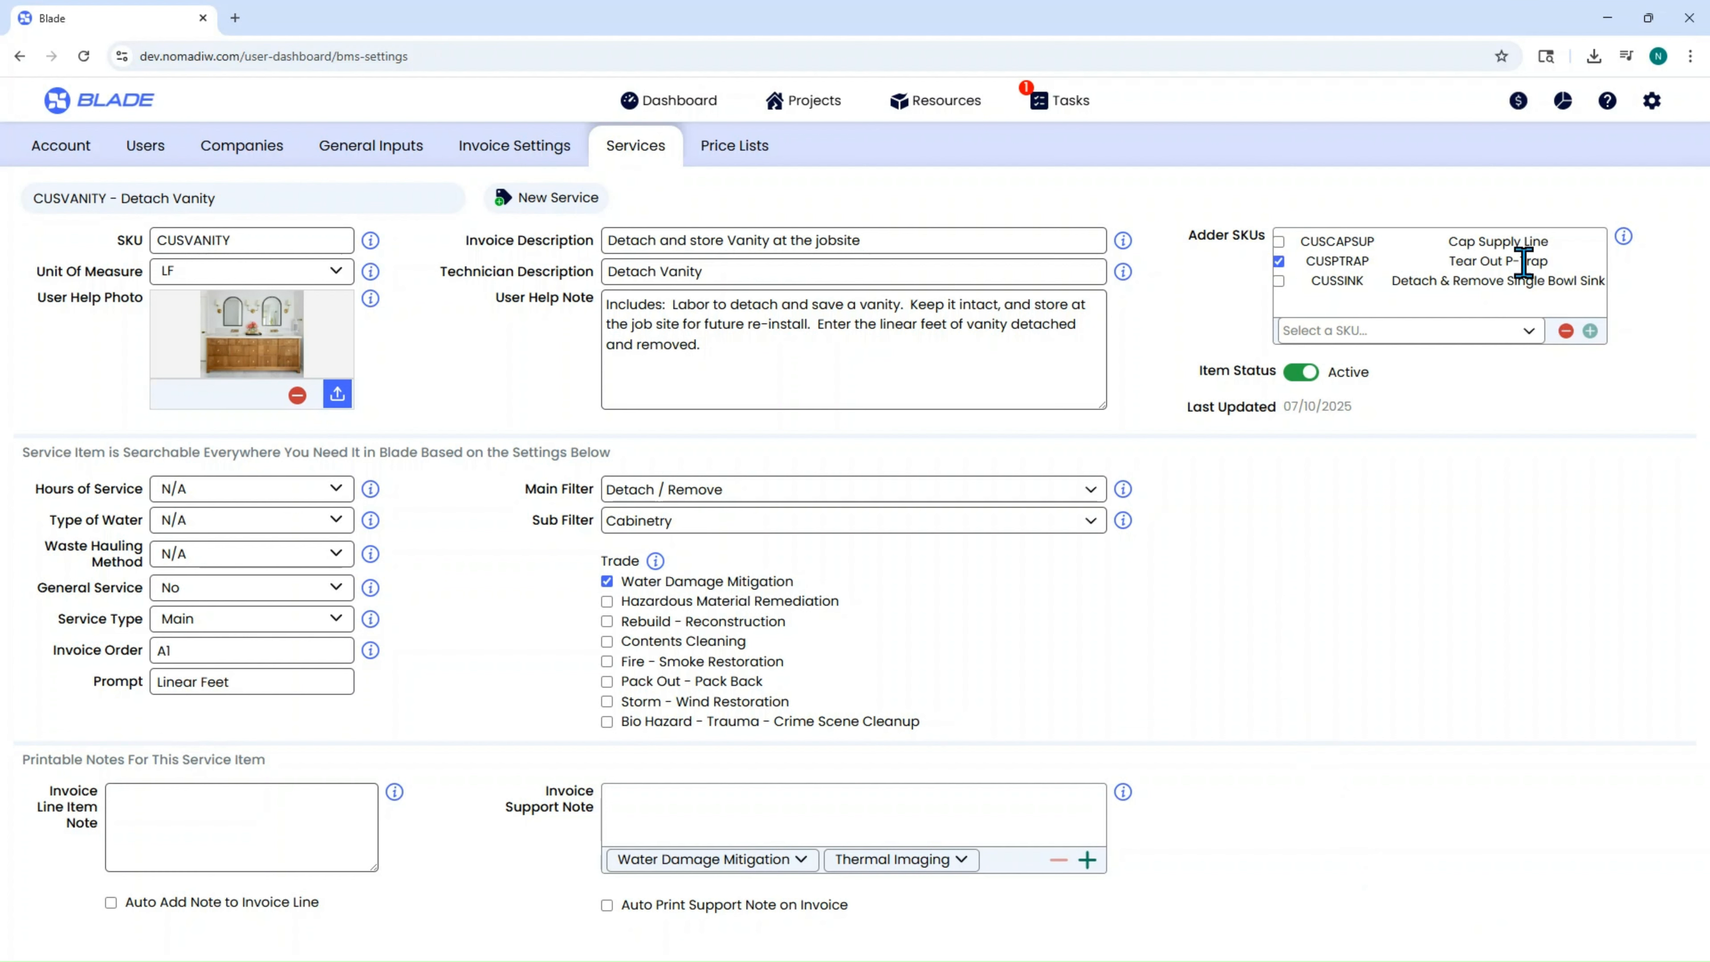
pyautogui.click(1566, 332)
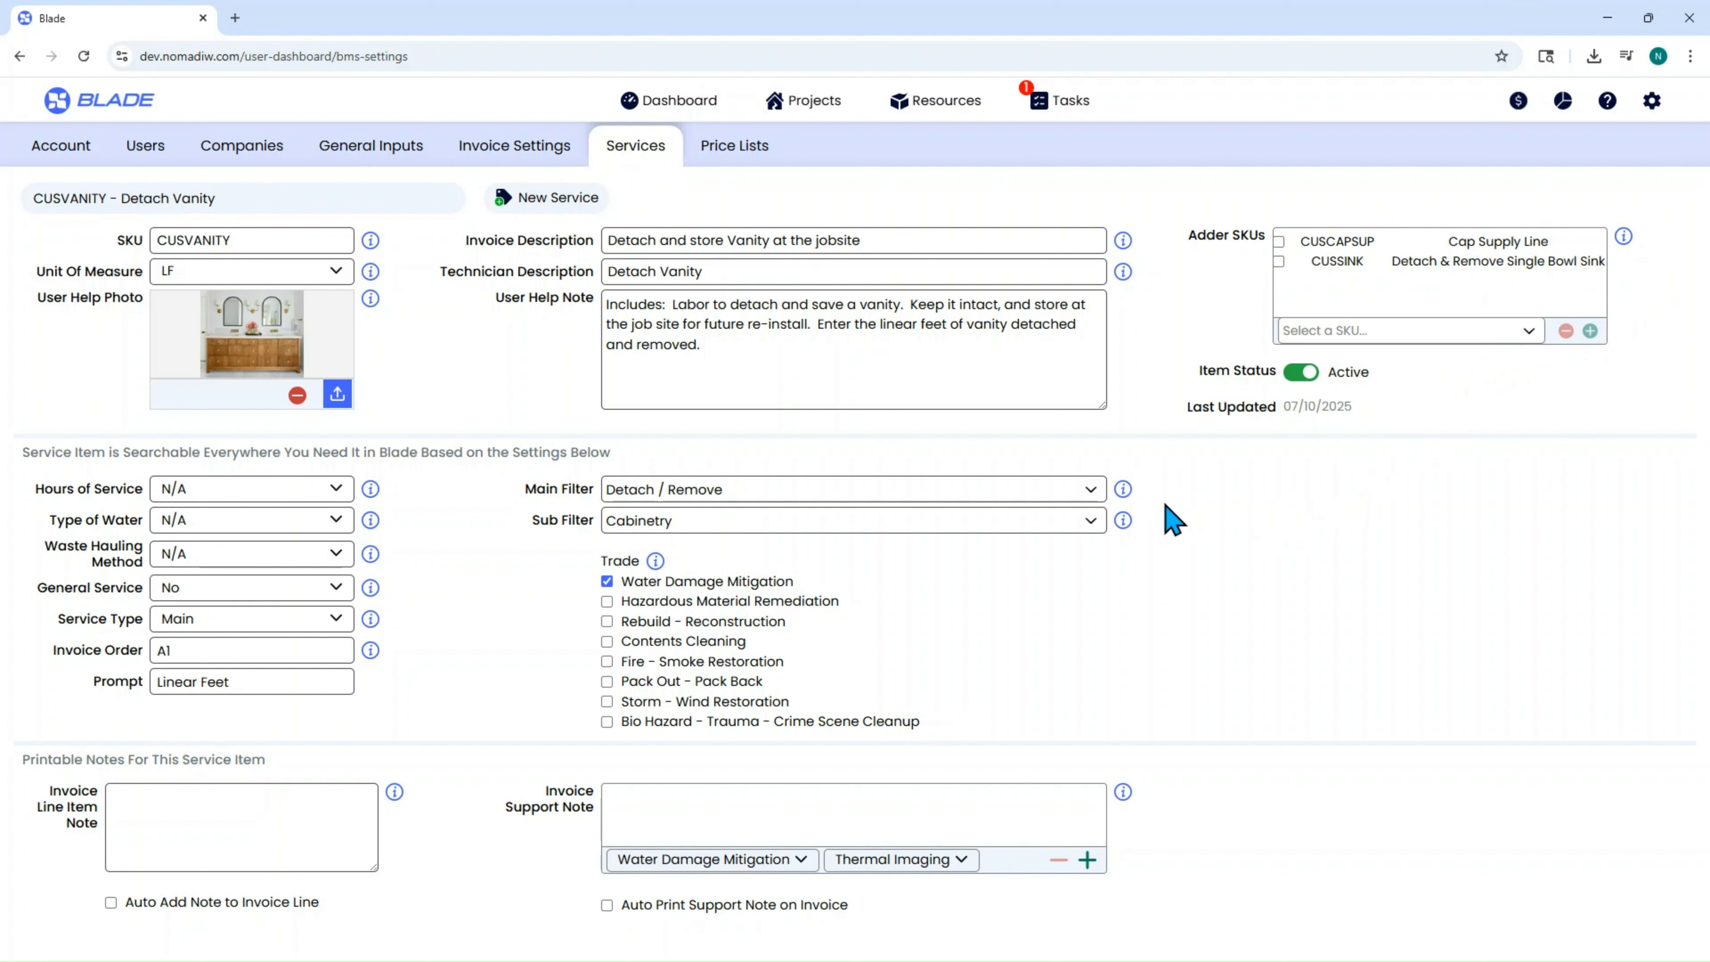
pyautogui.click(1304, 372)
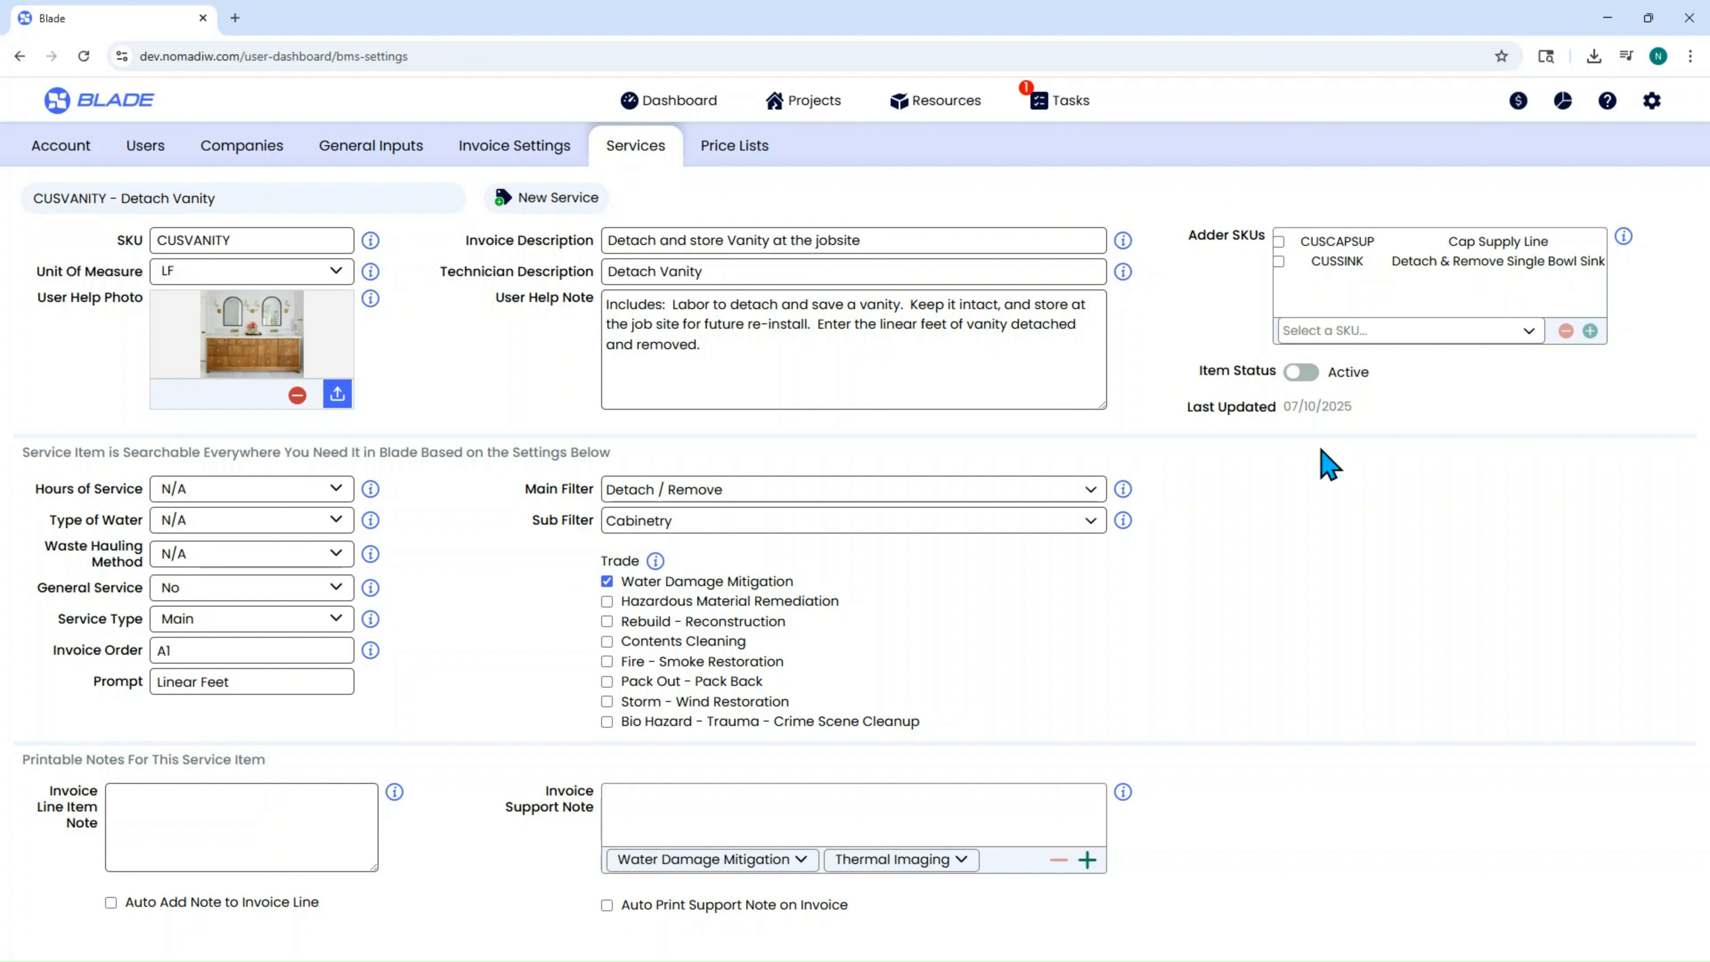
pyautogui.click(1301, 372)
# - Set Detach Vanity's Hours of Service to After and open Mitigation Job 1's Work Performed
pyautogui.click(276, 492)
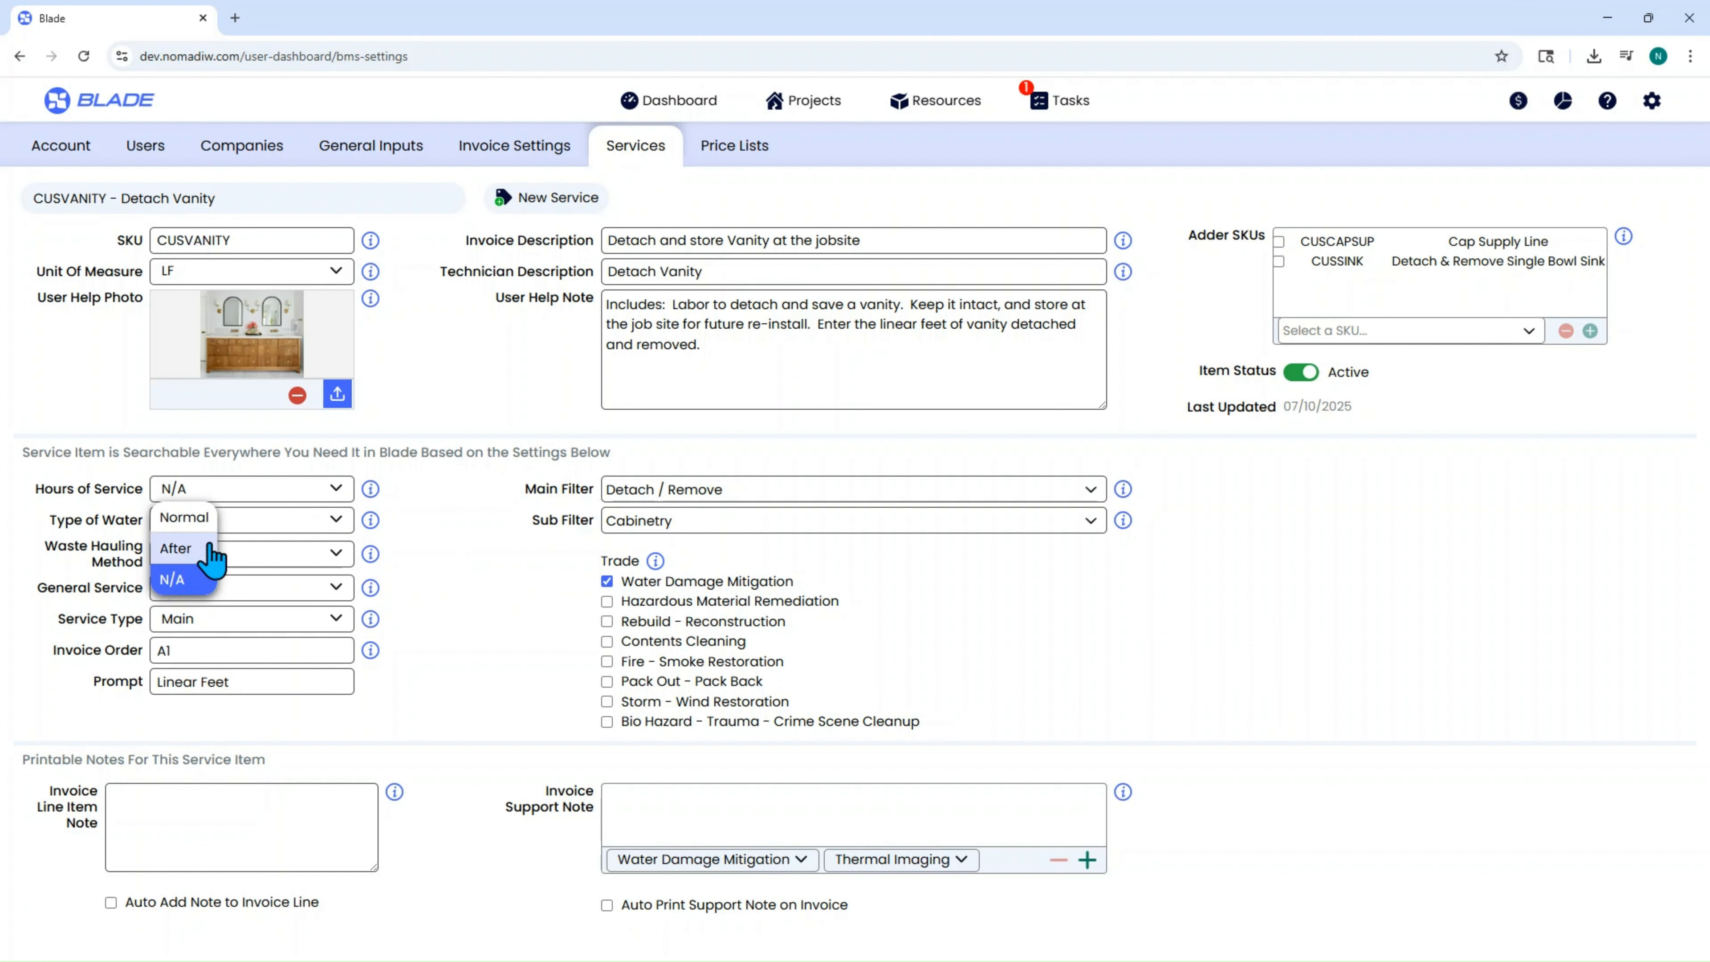
pyautogui.click(176, 548)
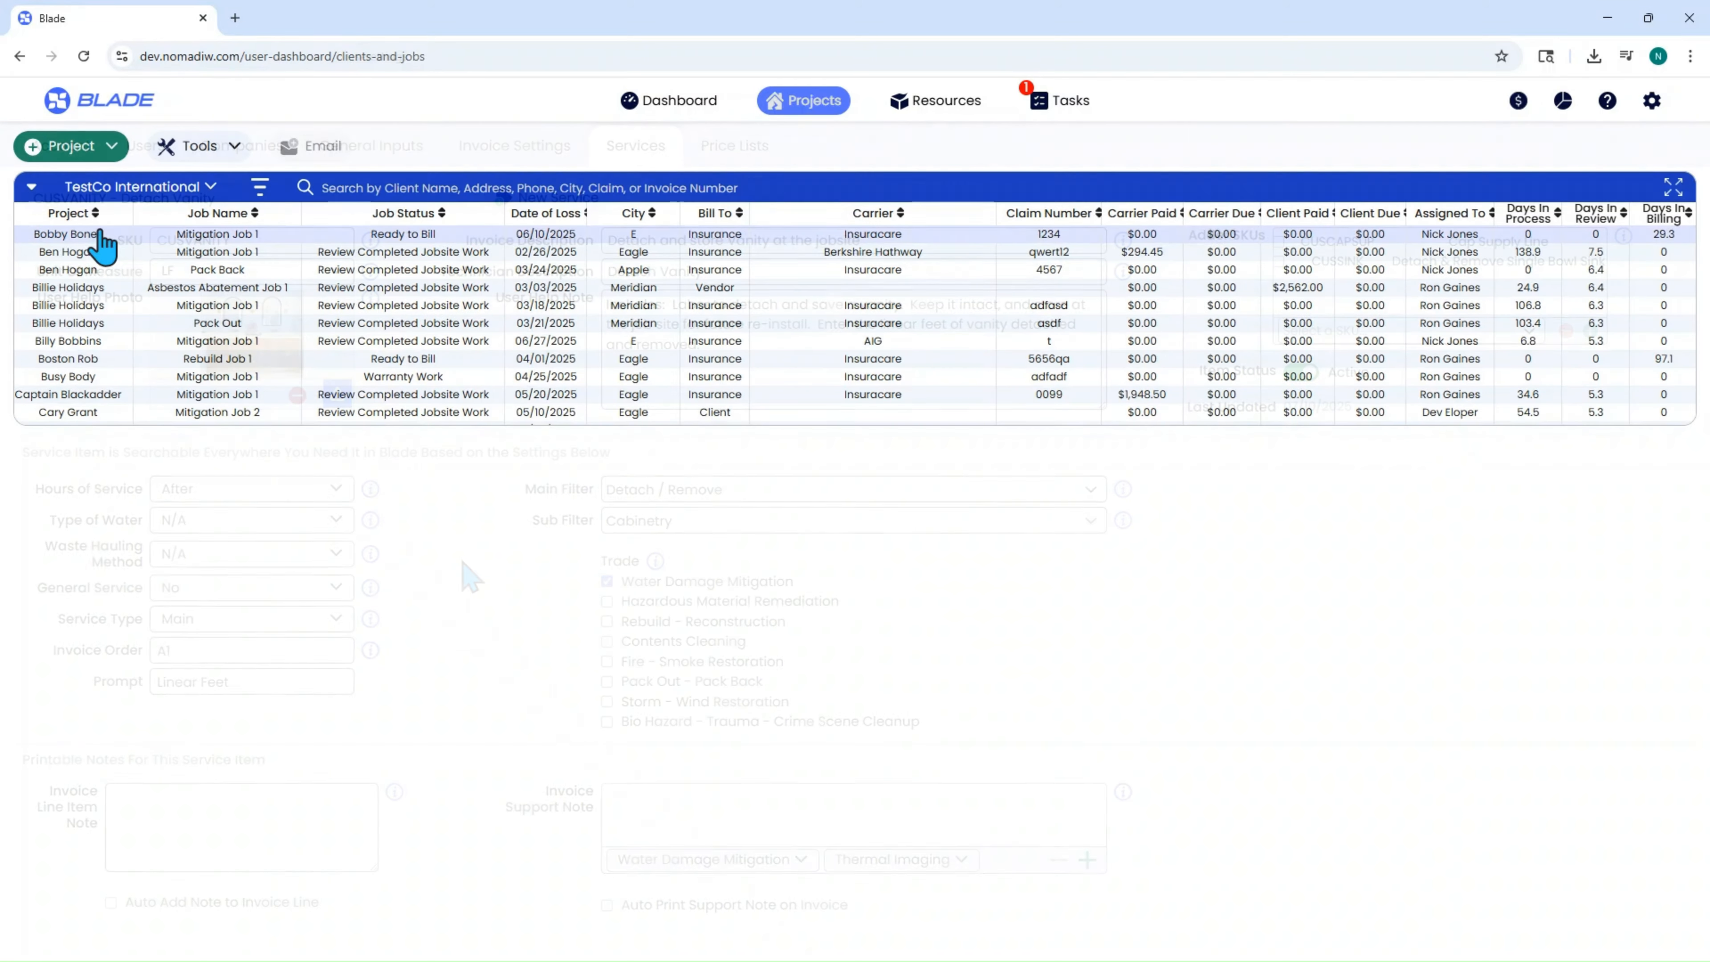
pyautogui.click(99, 251)
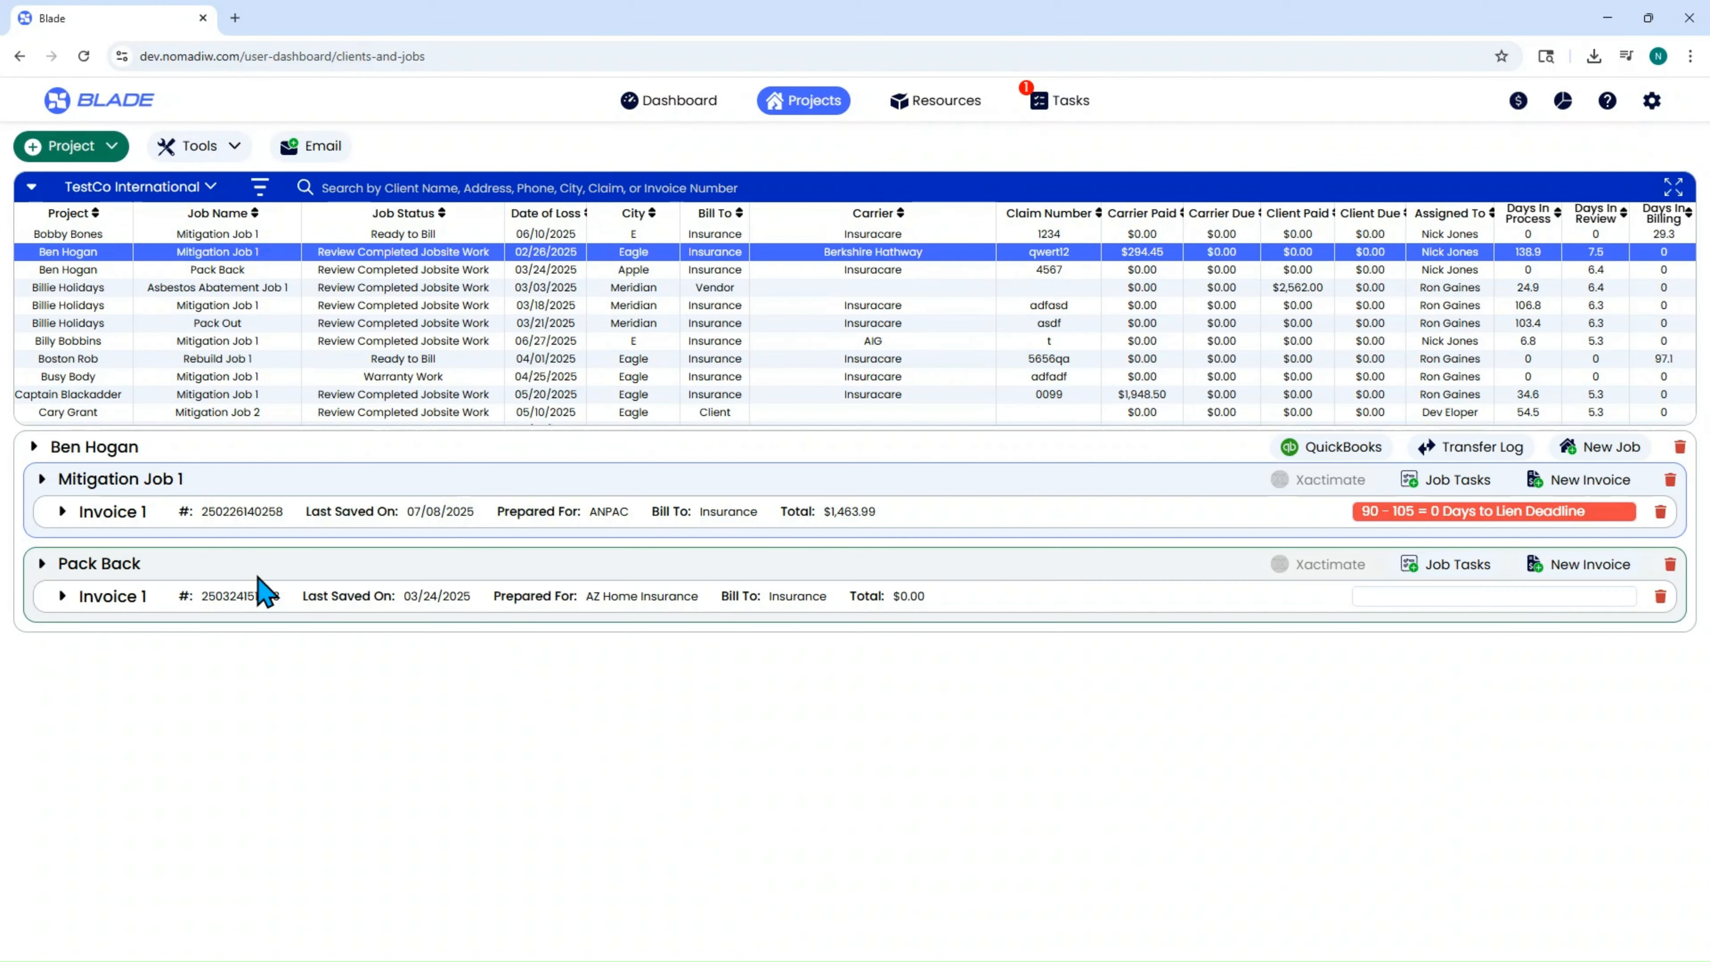
pyautogui.click(44, 478)
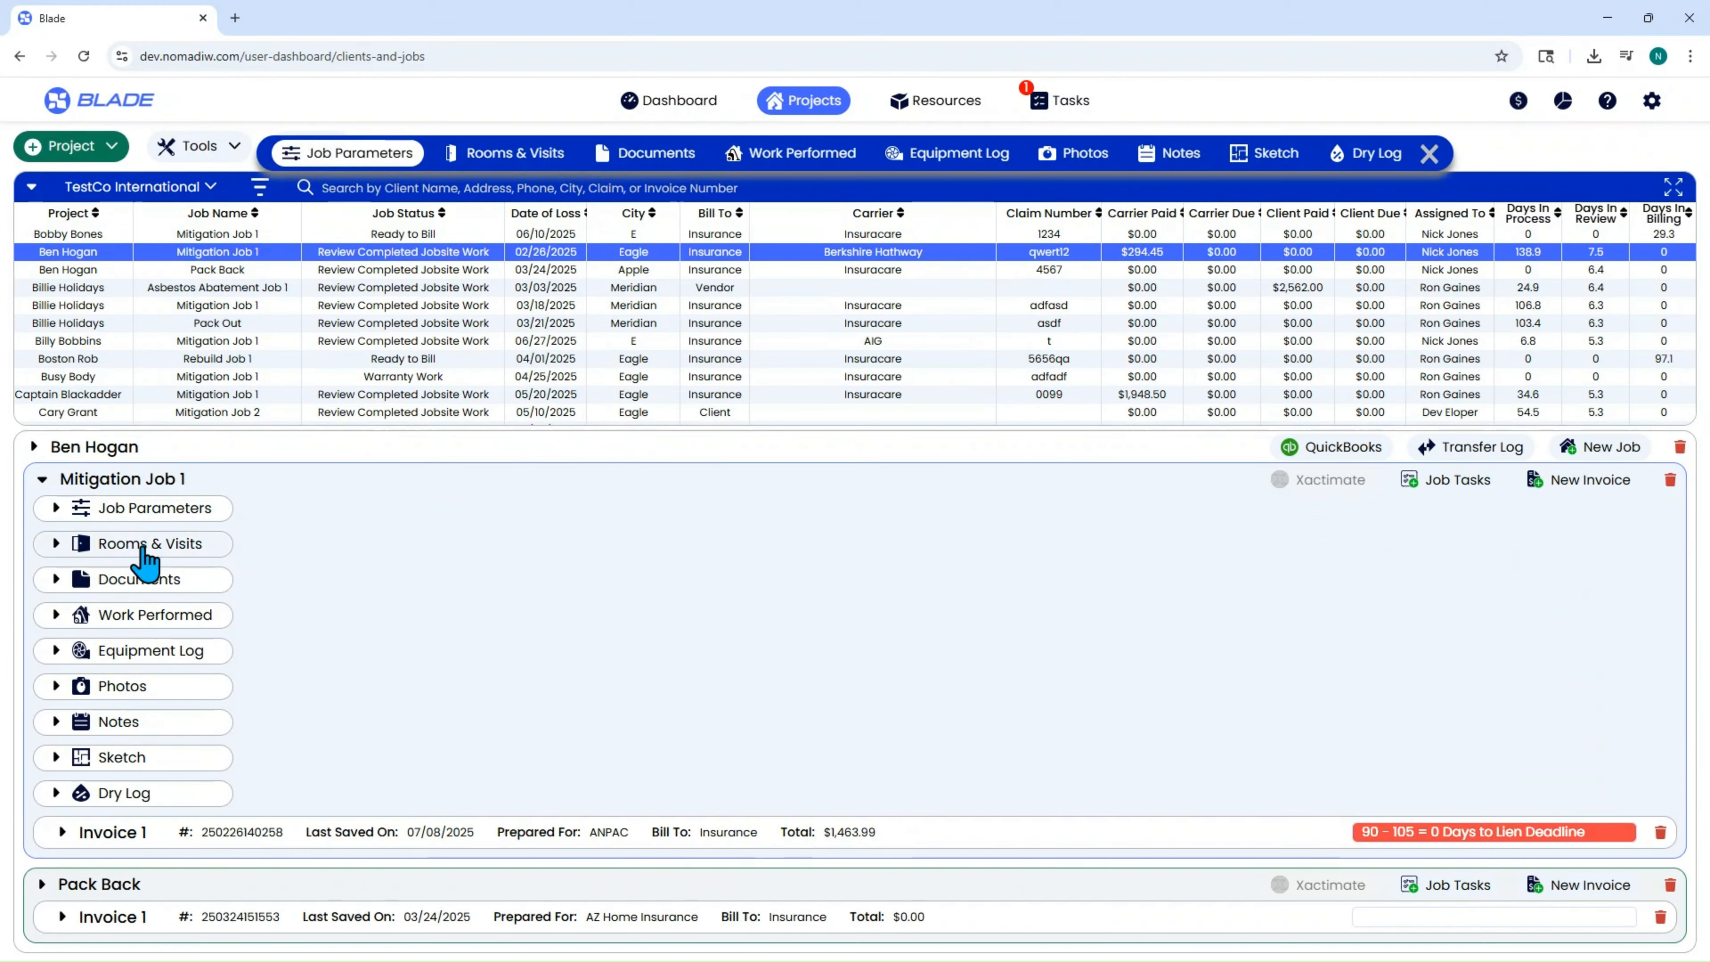
pyautogui.click(148, 615)
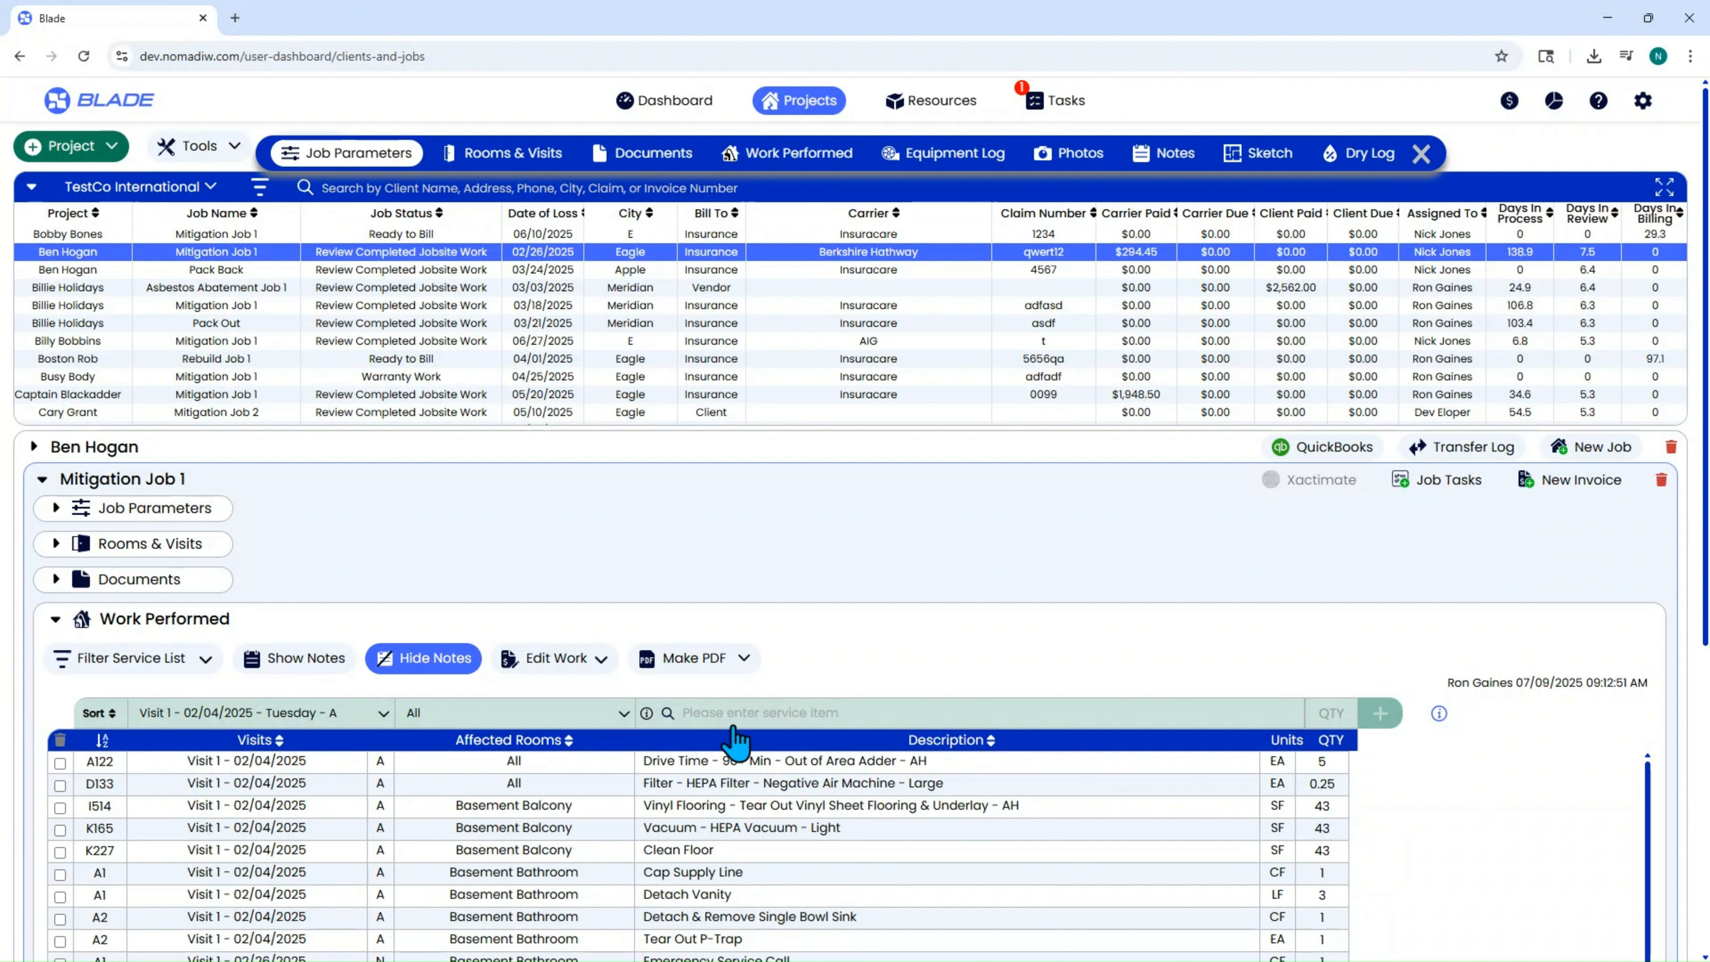
# - Compare the service item search for "vanit" under the 02/26/2025 normal-hours and 02/04/2025 after-hours visits, choosing Detach Vanity for the latter
pyautogui.click(545, 716)
pyautogui.click(350, 715)
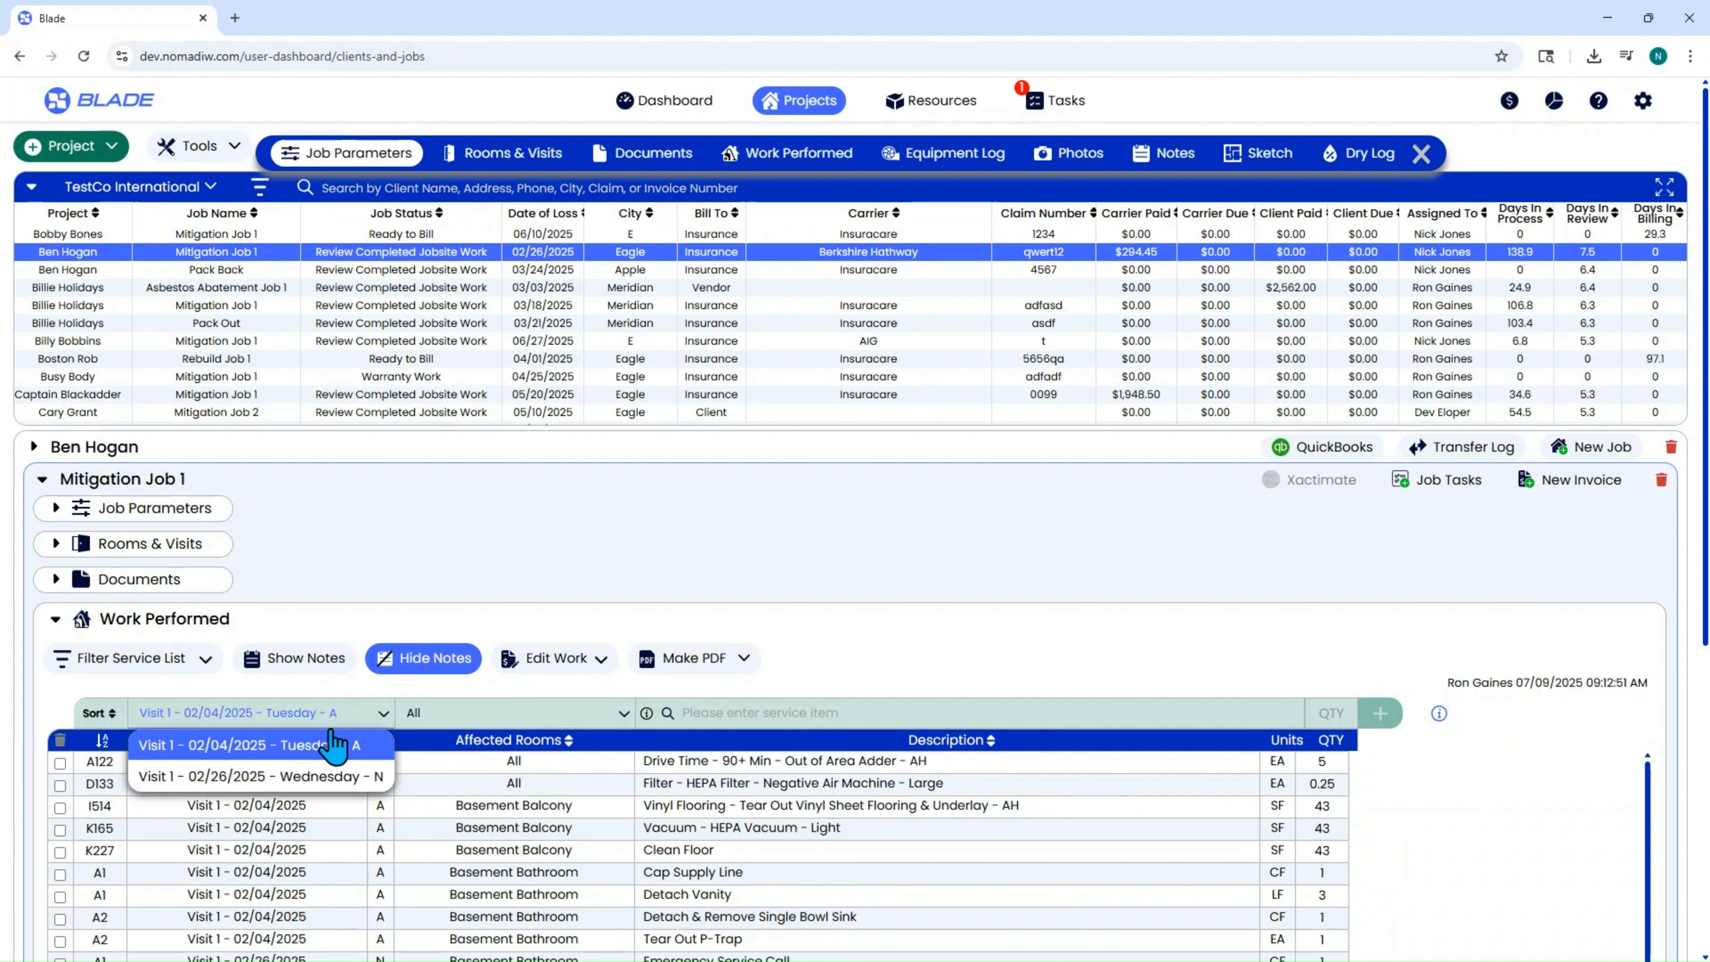
pyautogui.click(344, 775)
pyautogui.click(753, 713)
pyautogui.write('vanit')
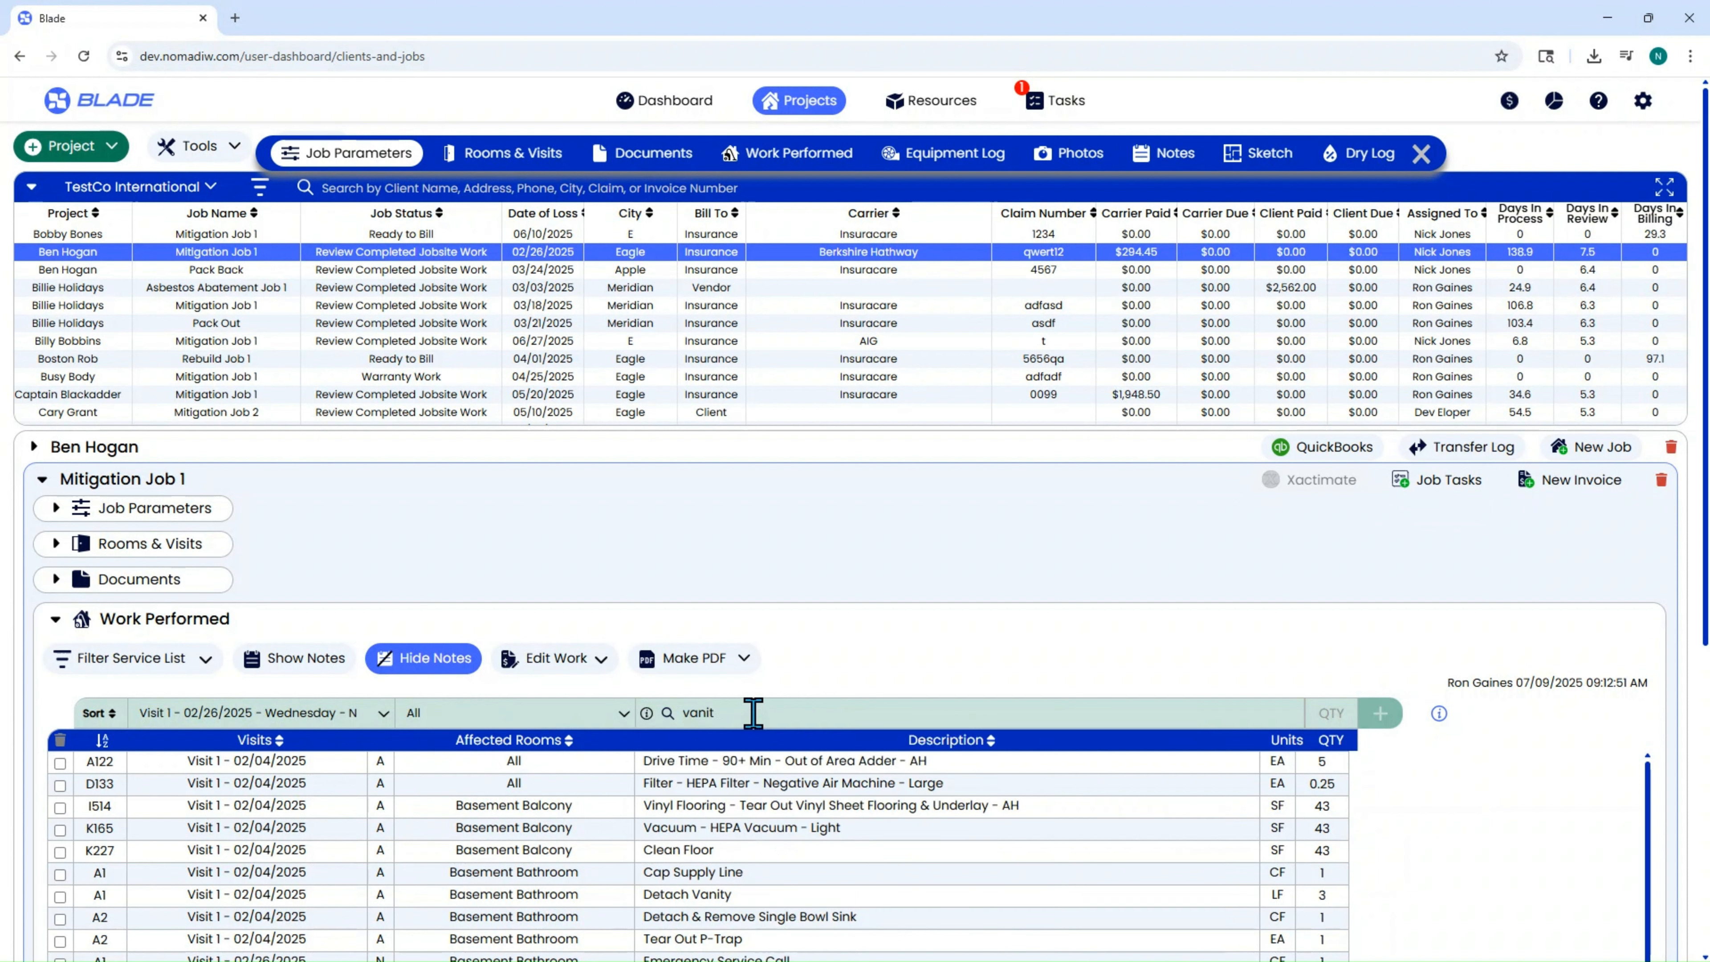
pyautogui.click(279, 716)
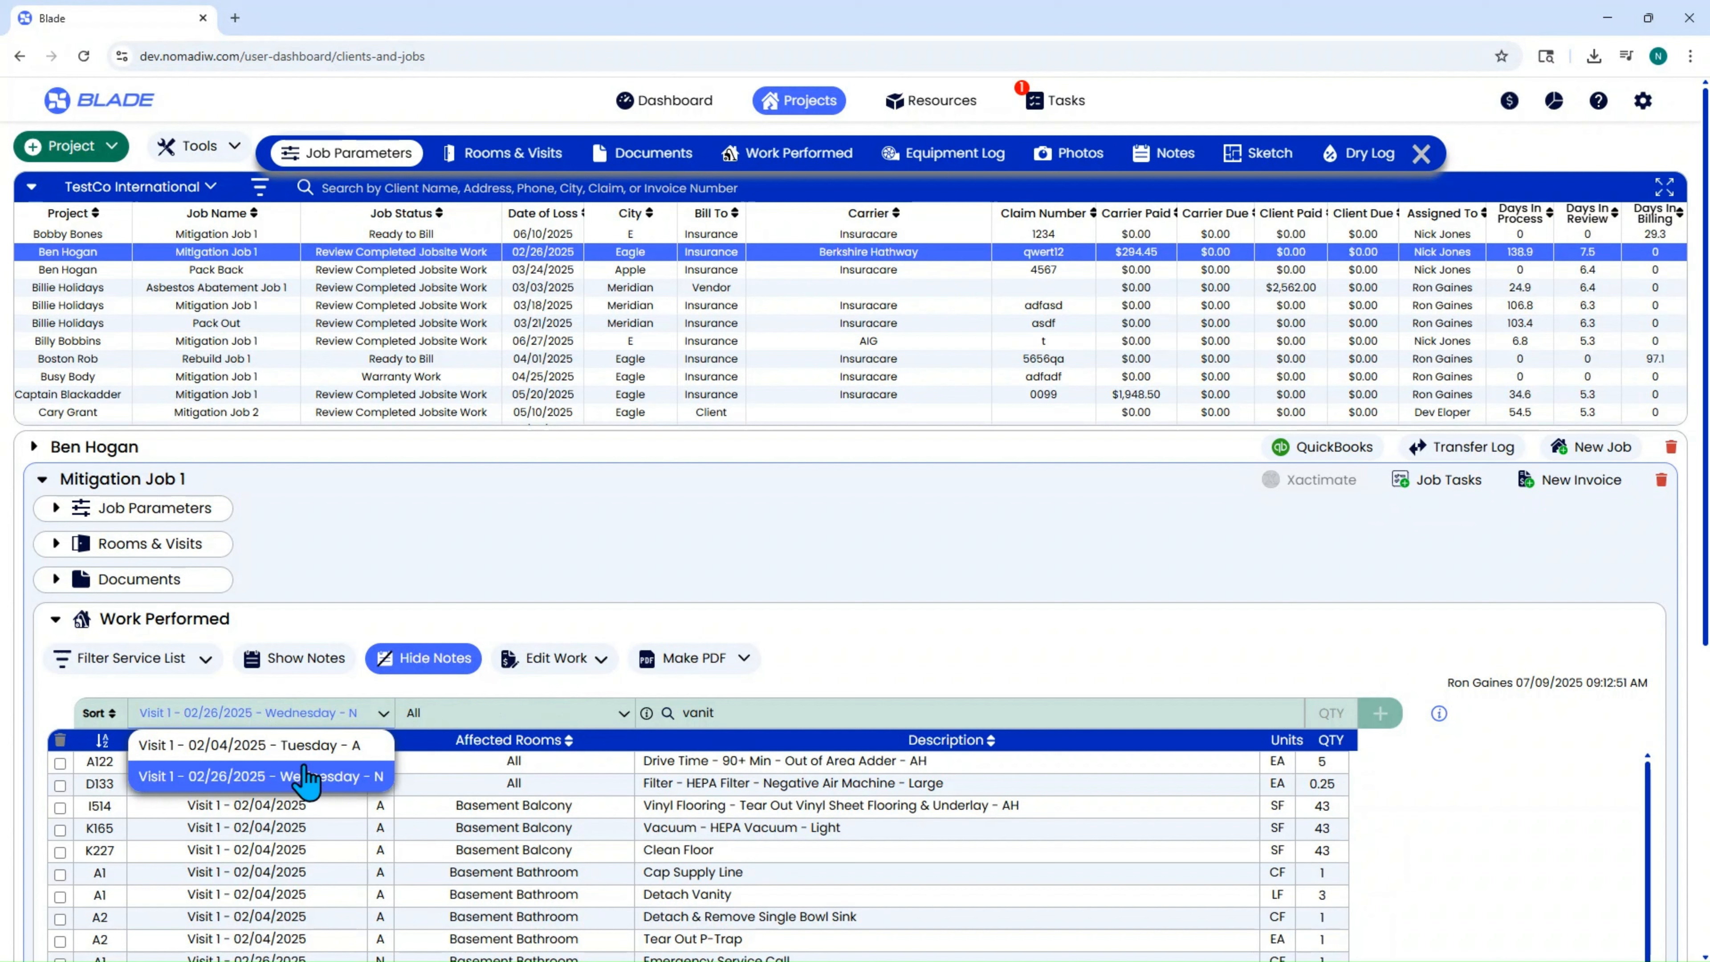
pyautogui.click(297, 745)
pyautogui.click(768, 712)
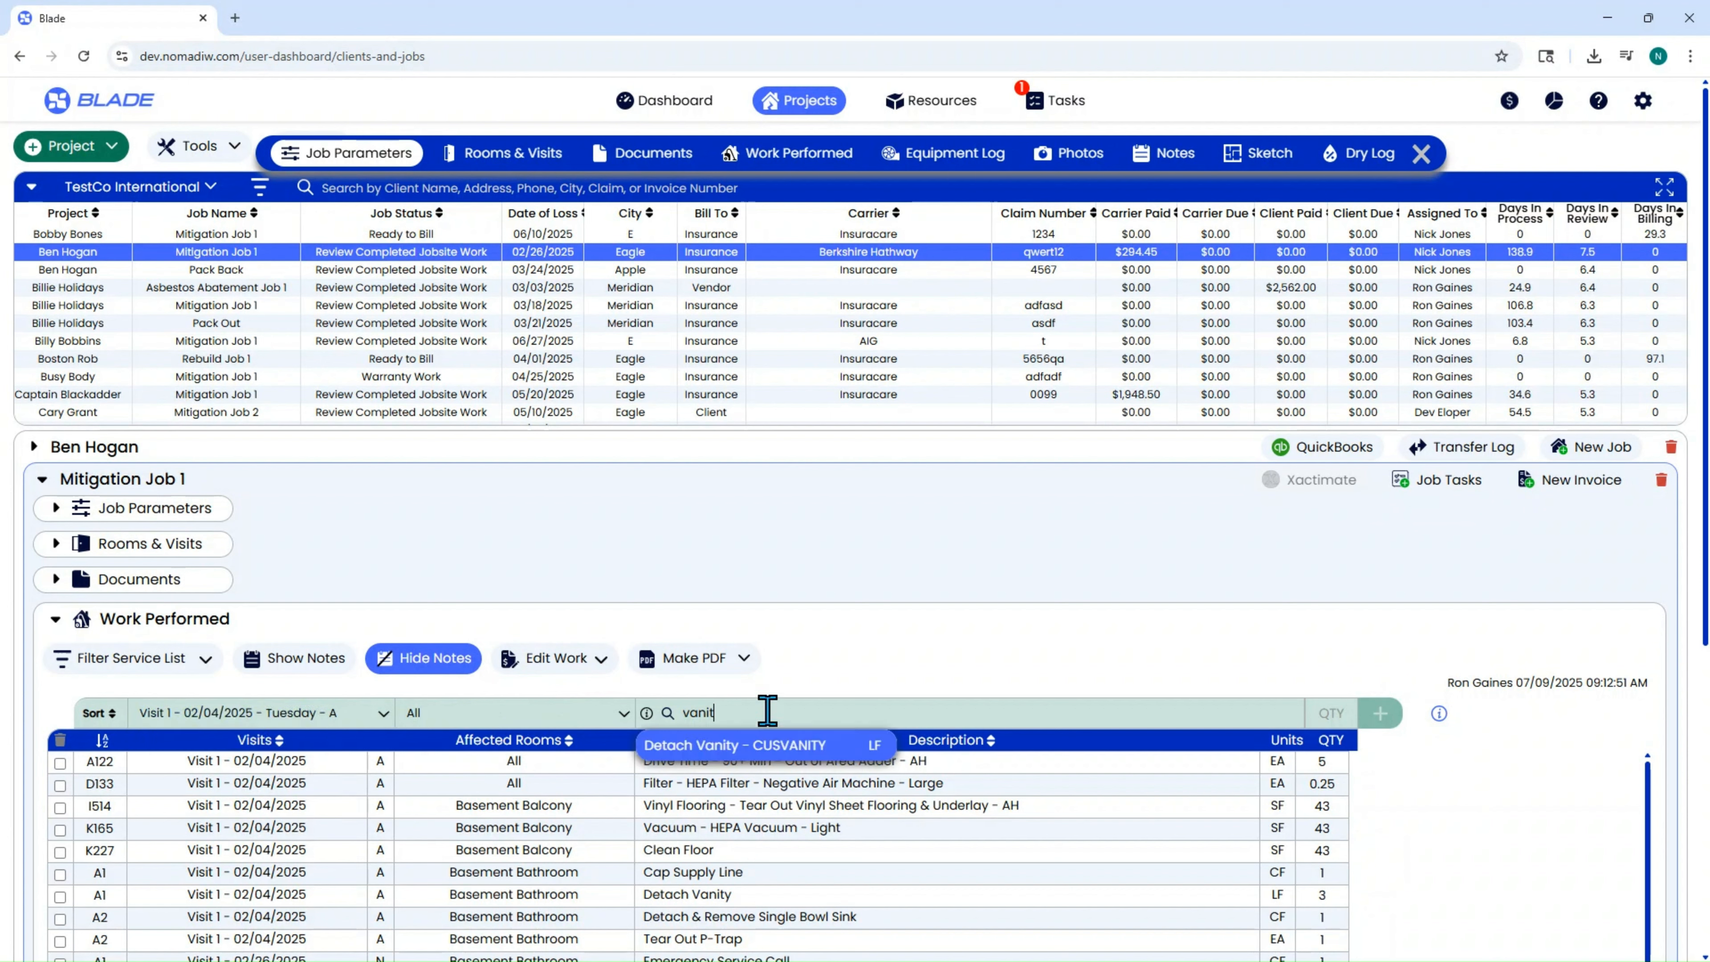
pyautogui.click(762, 753)
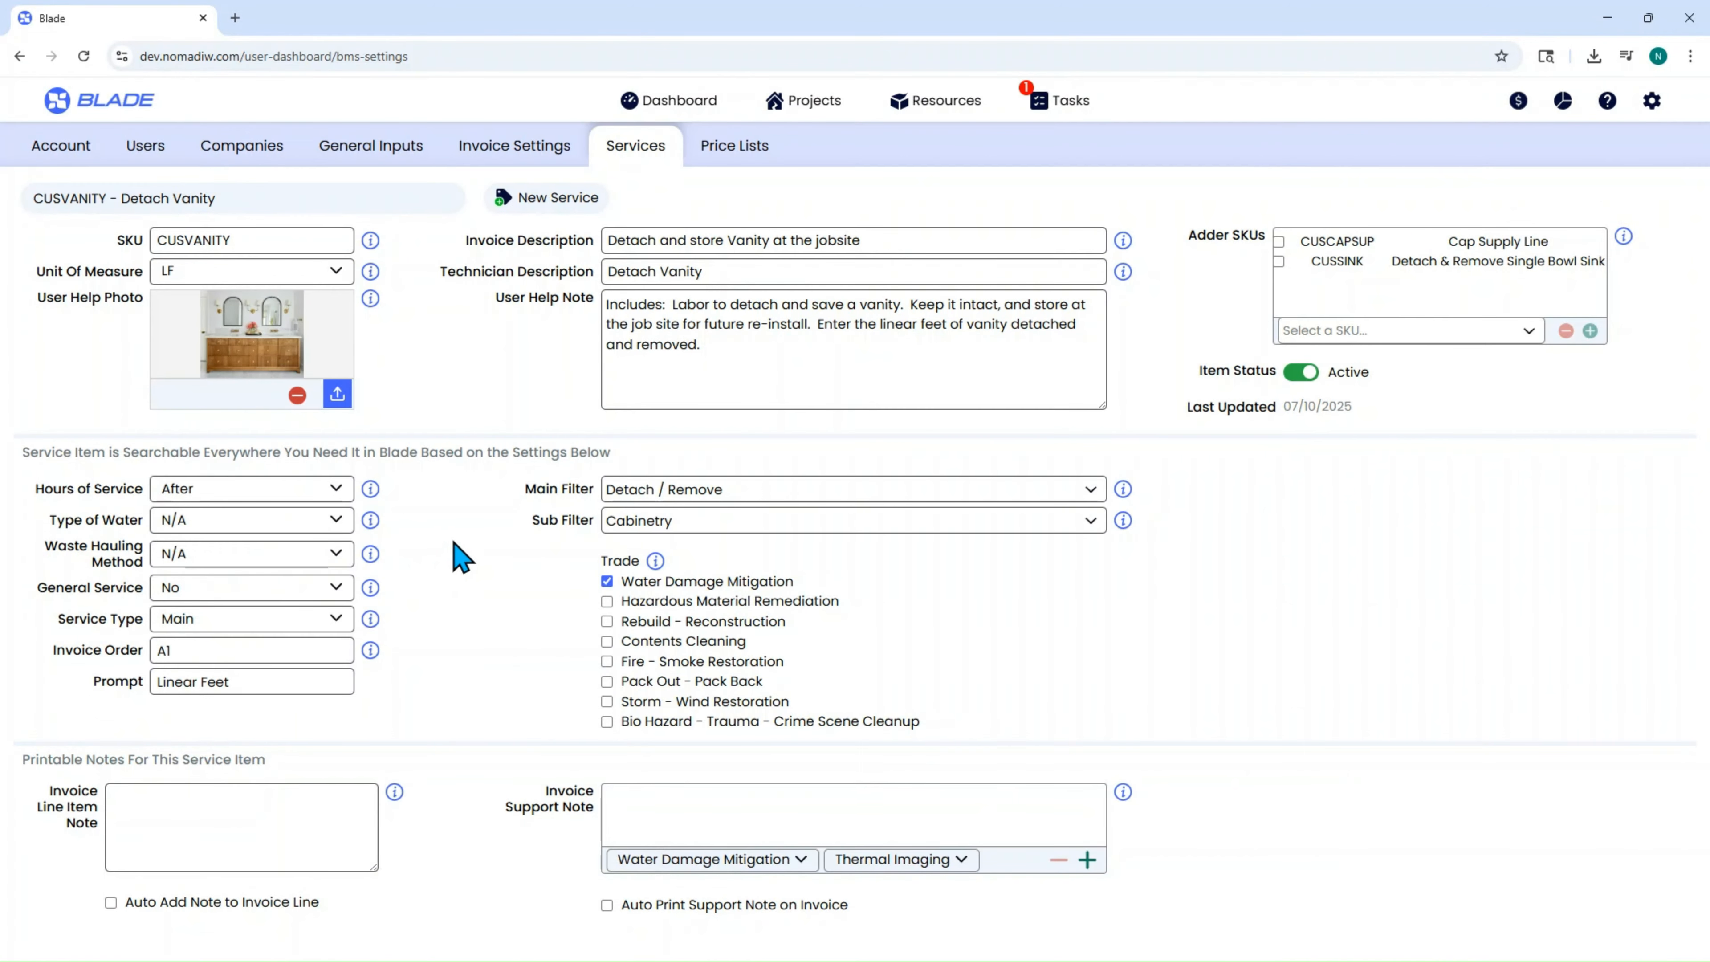
# - Set Detach Vanity's Hours of Service back to N/A in the service settings
pyautogui.click(249, 495)
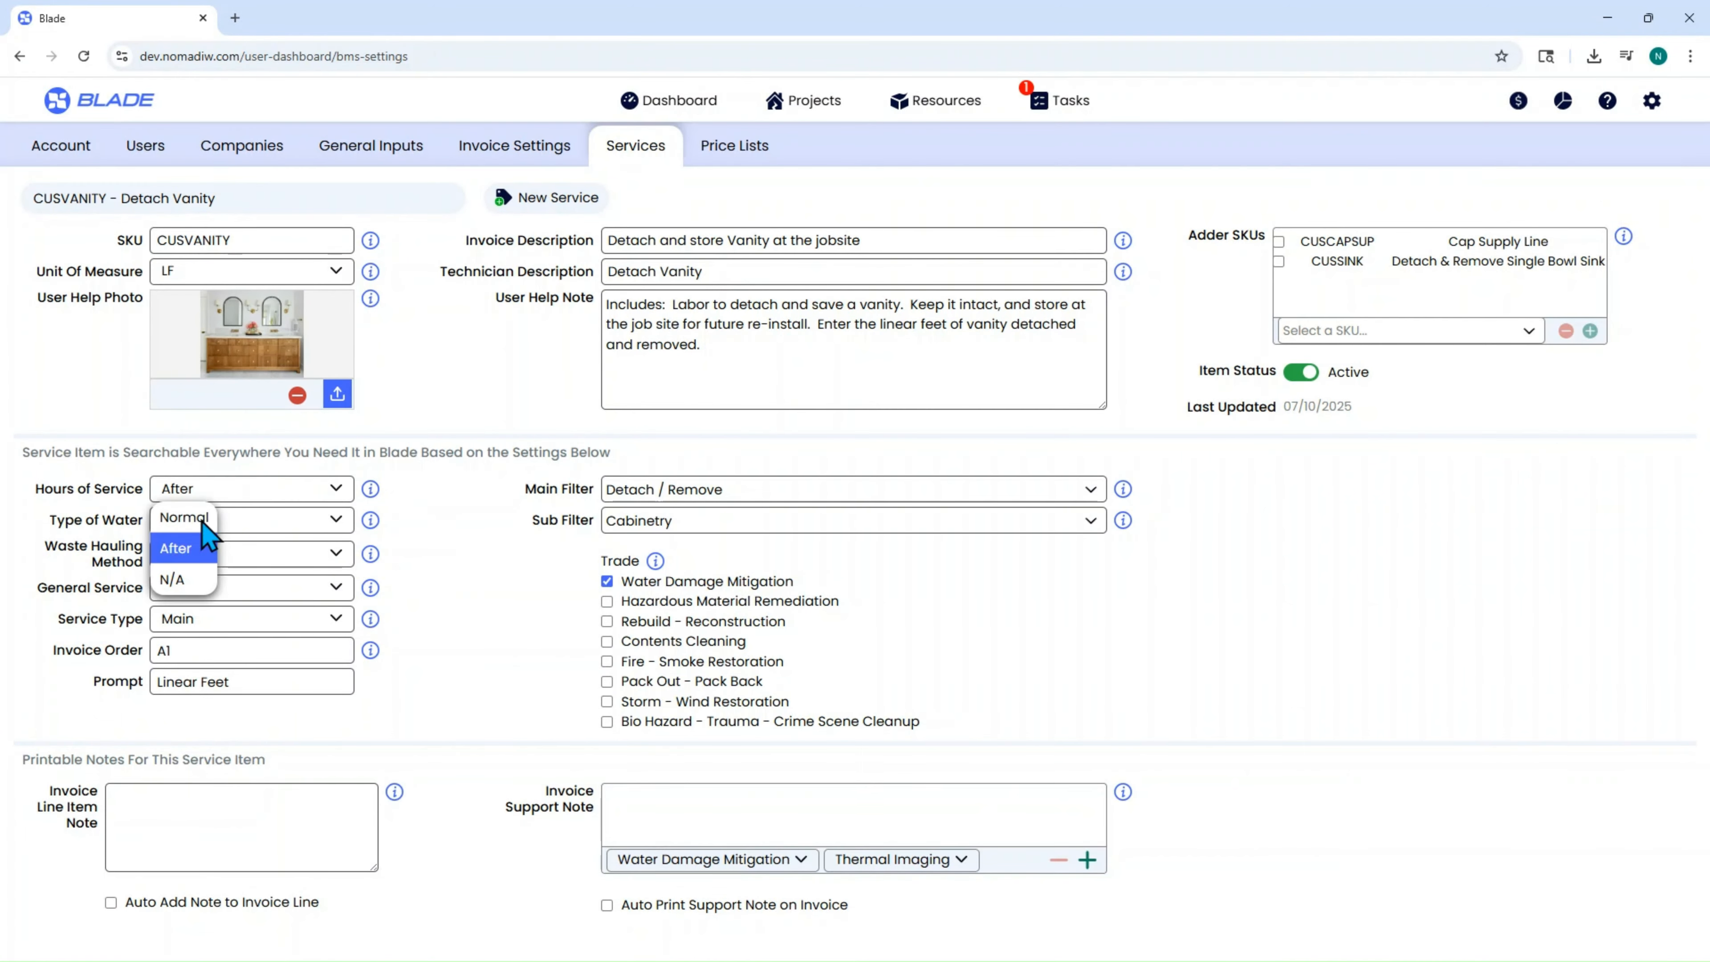
pyautogui.click(165, 581)
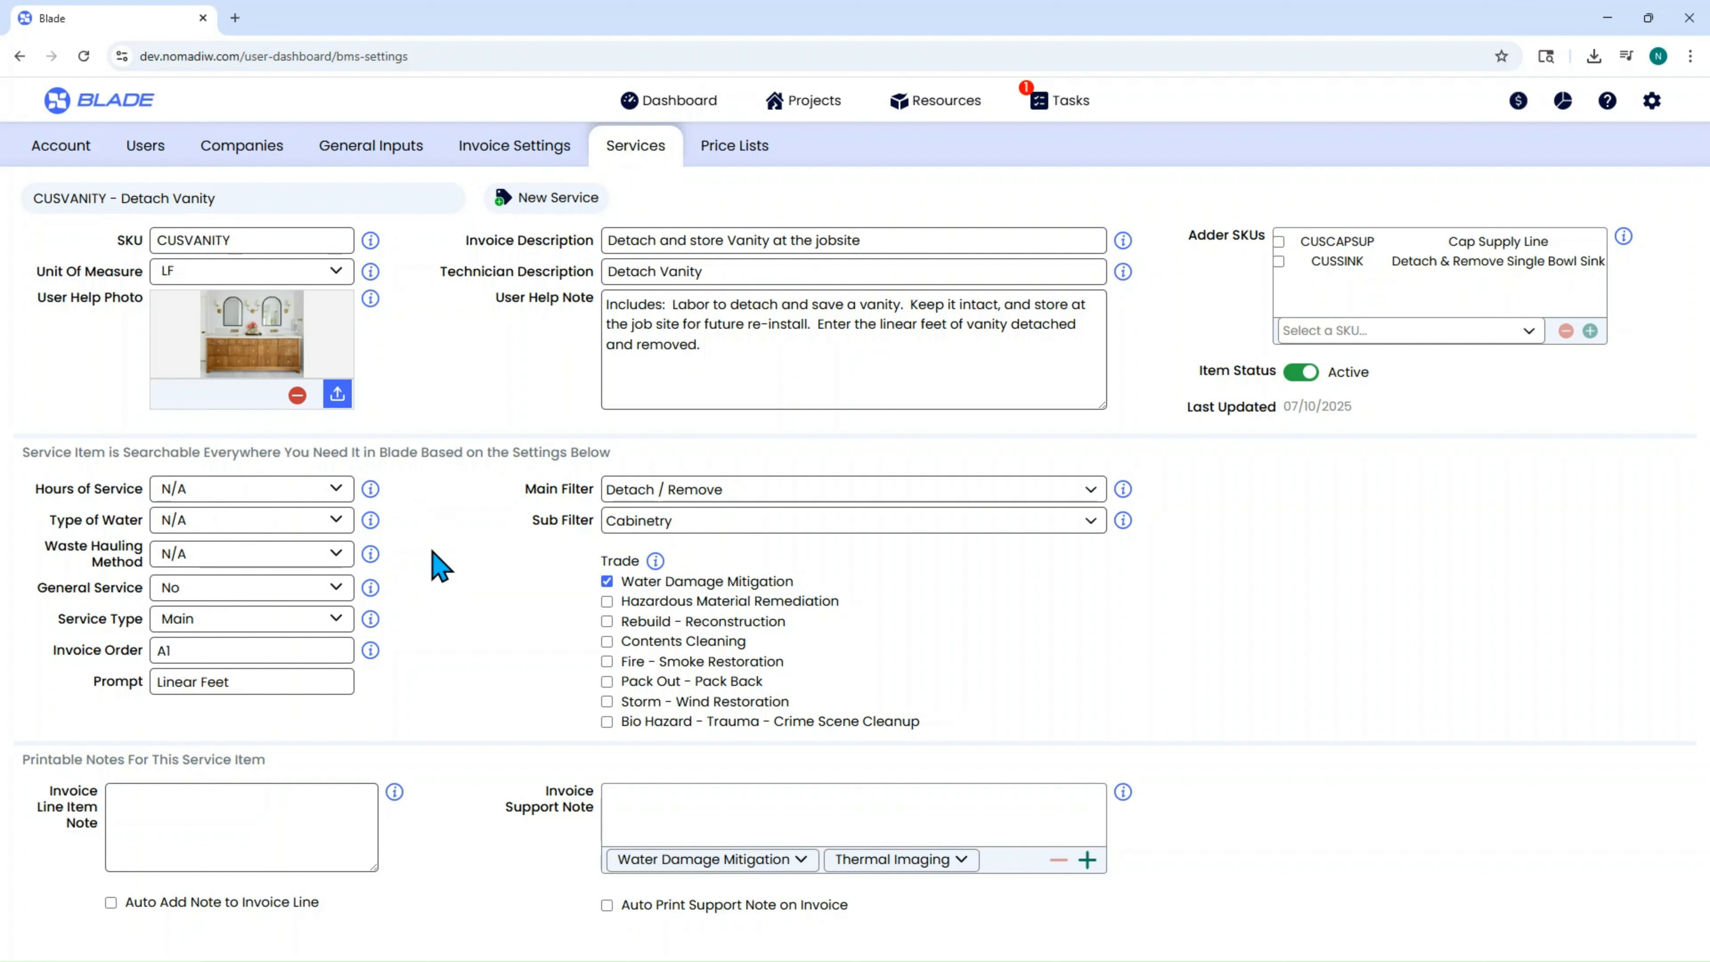
# - Set Type of Water to CAT 1 and Waste Hauling Method to Bag and Haul Away, comparing them with Mitigation Job 1's Job Parameters
pyautogui.click(243, 532)
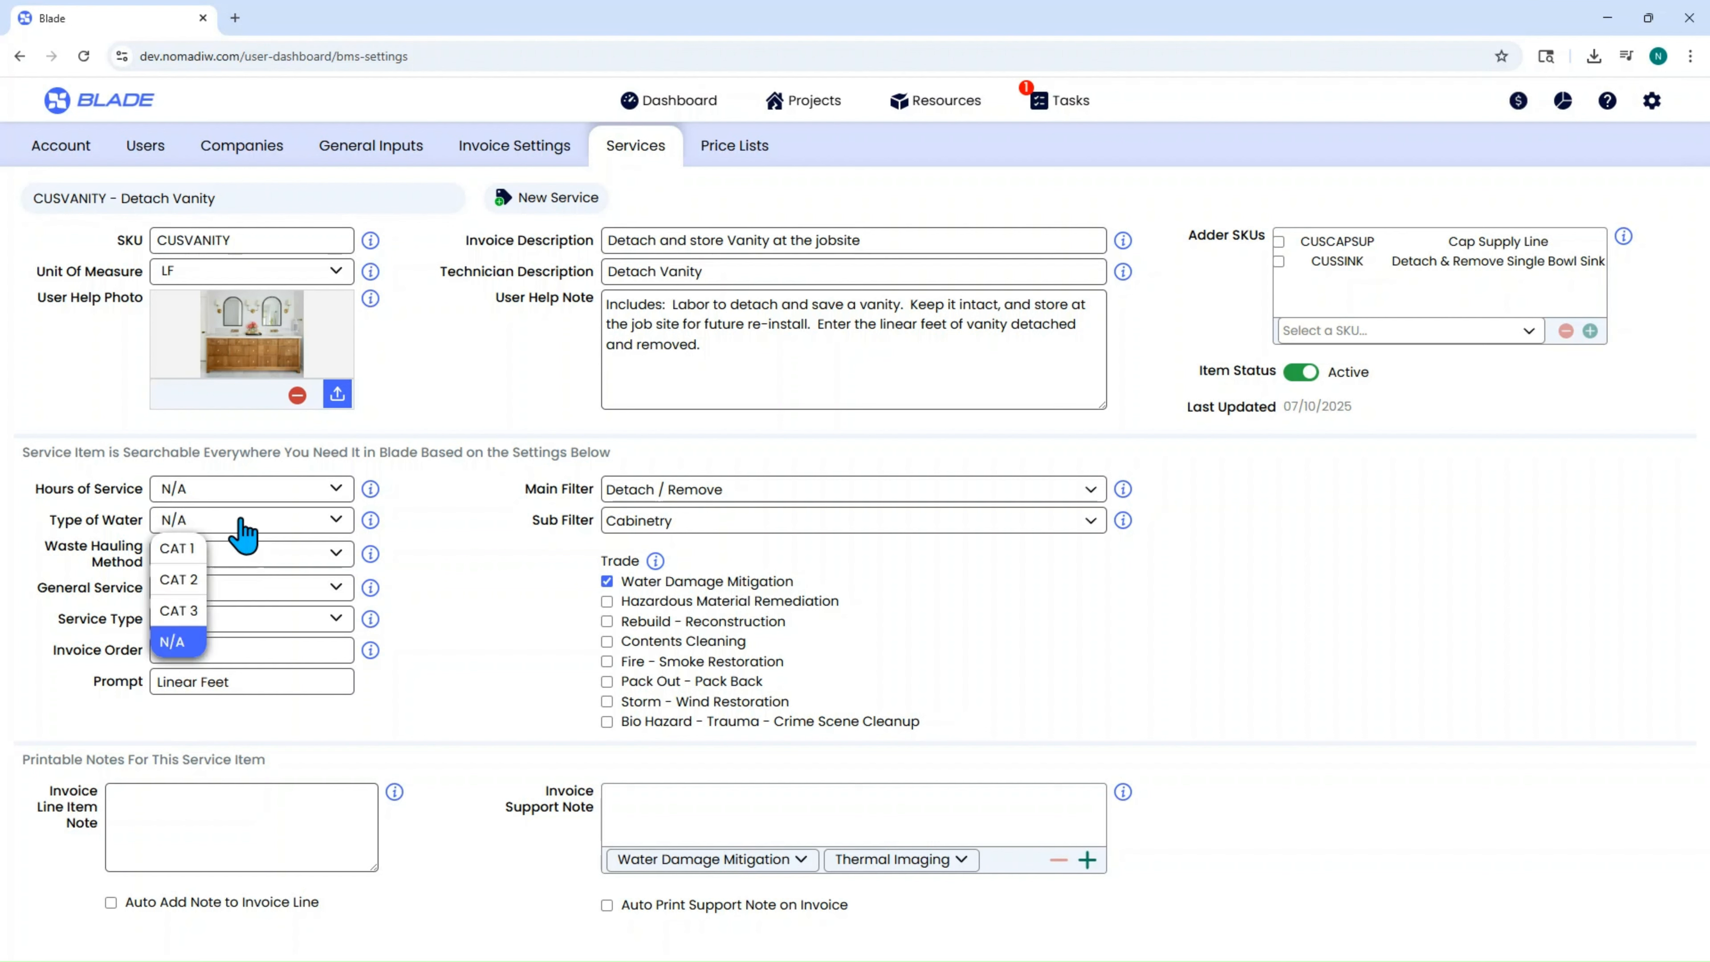
pyautogui.click(165, 548)
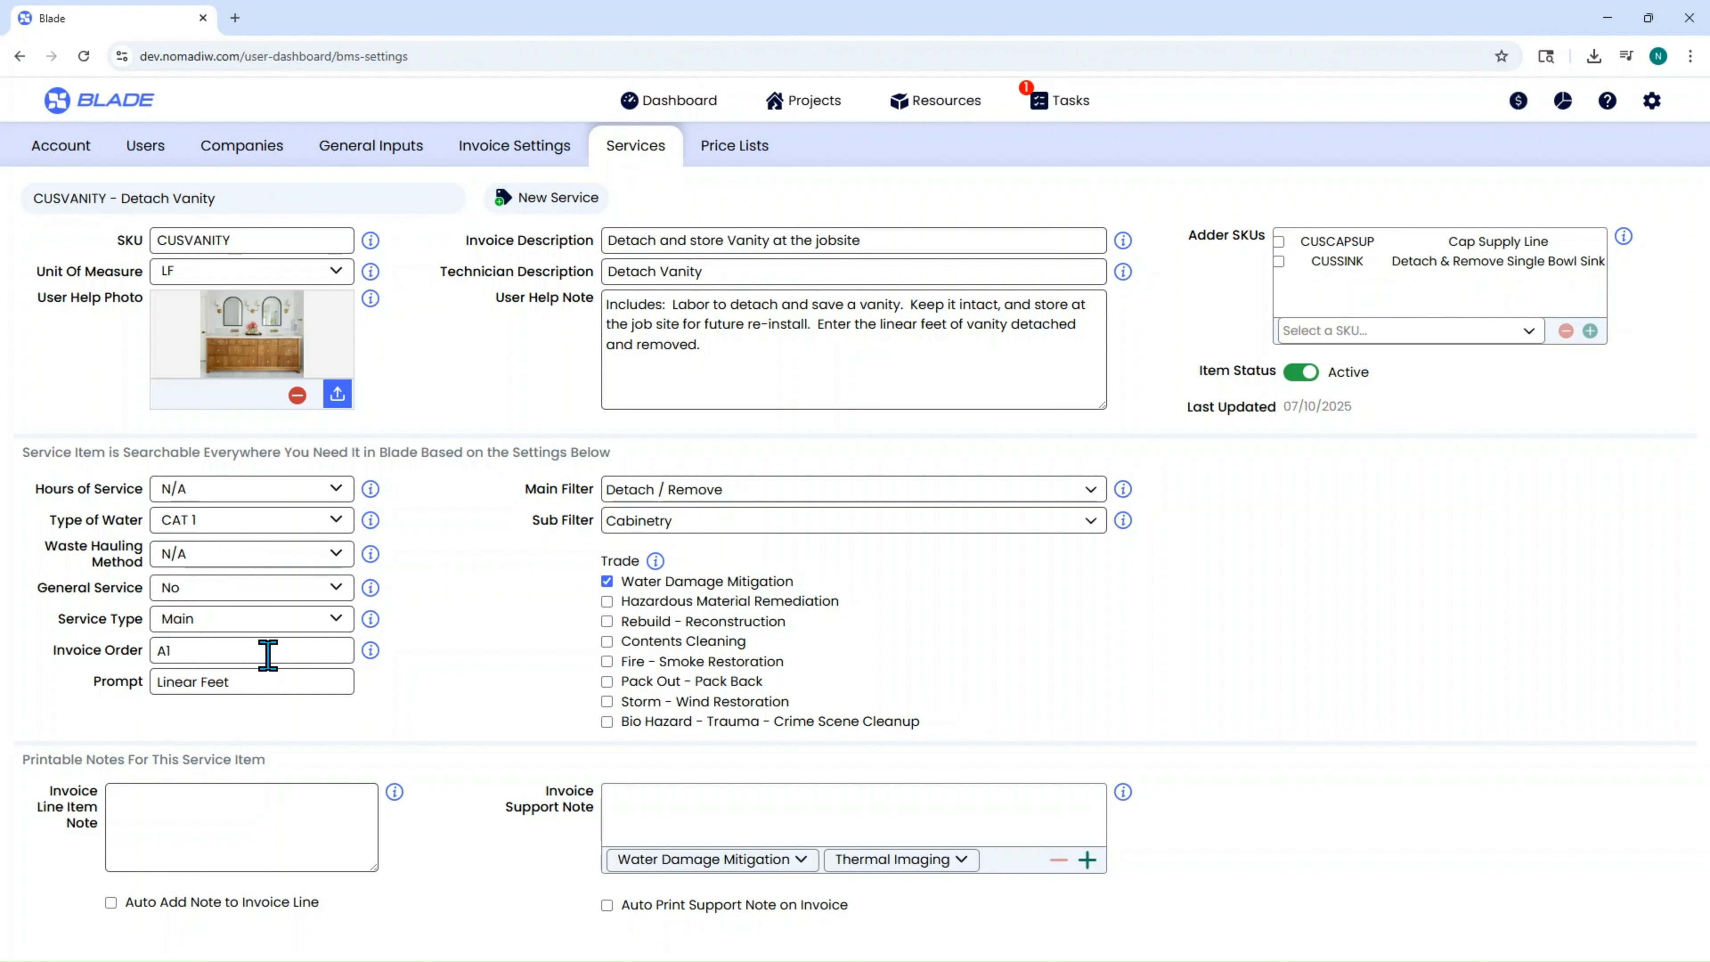
pyautogui.click(202, 556)
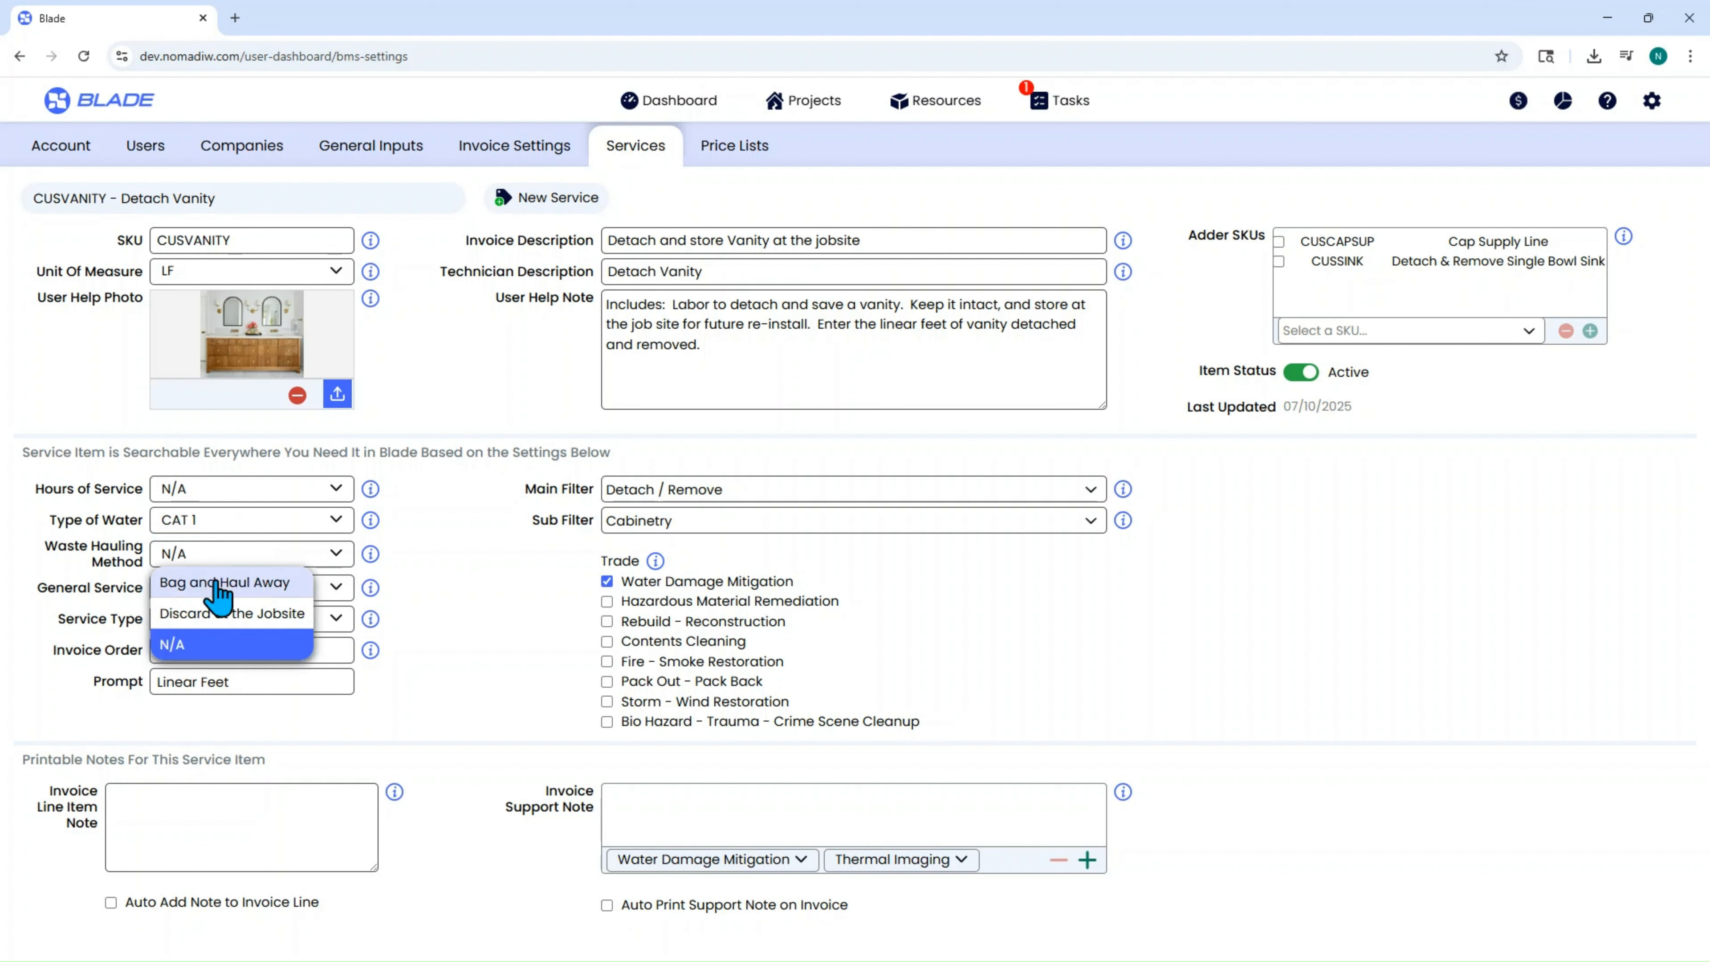
pyautogui.click(217, 584)
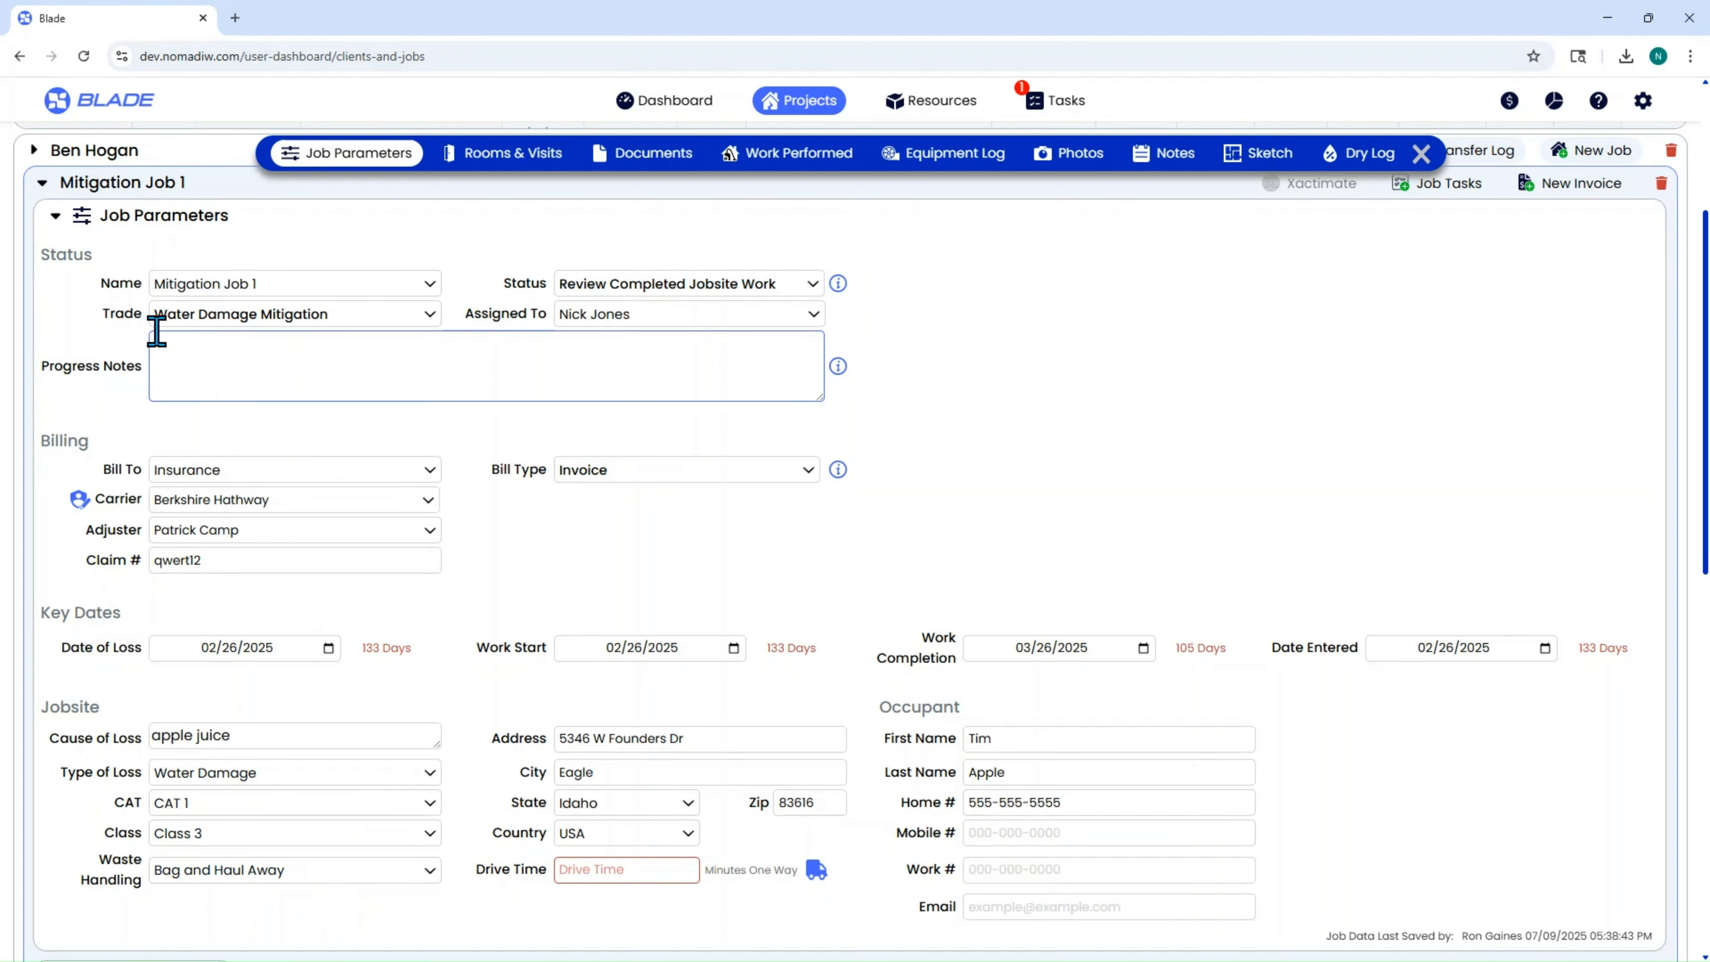
pyautogui.click(53, 218)
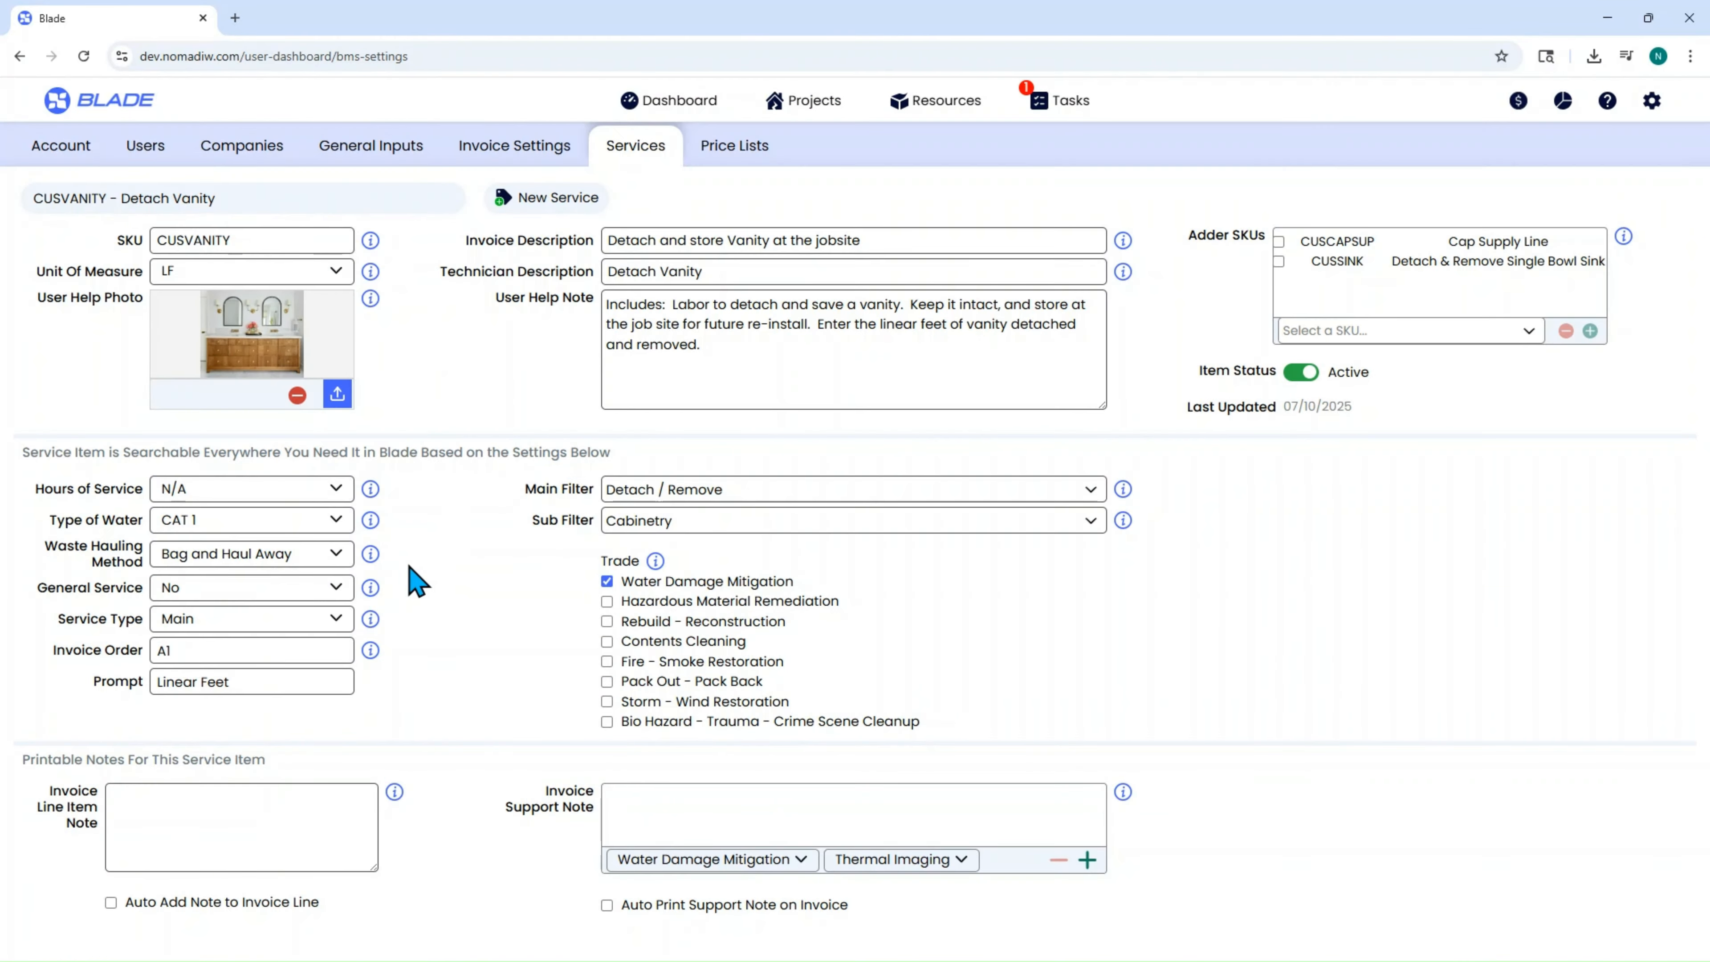
# - Set Detach Vanity's Type of Water and Waste Hauling Method back to N/A
pyautogui.click(280, 522)
pyautogui.click(175, 646)
pyautogui.click(226, 554)
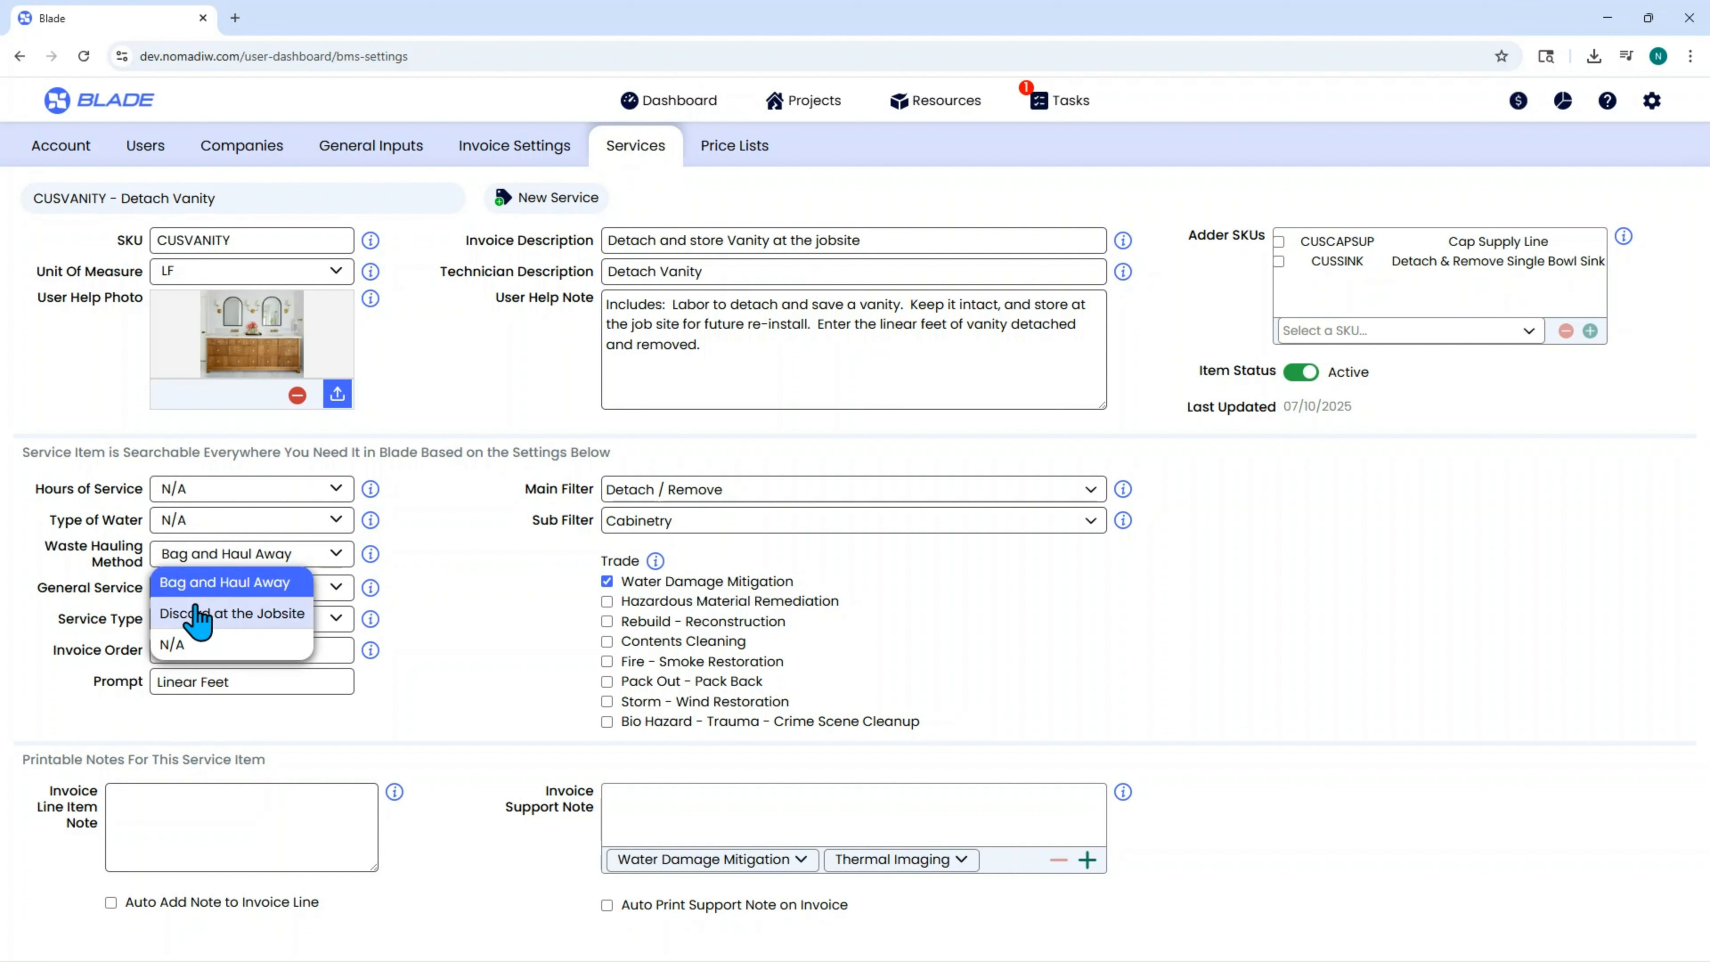
pyautogui.click(176, 647)
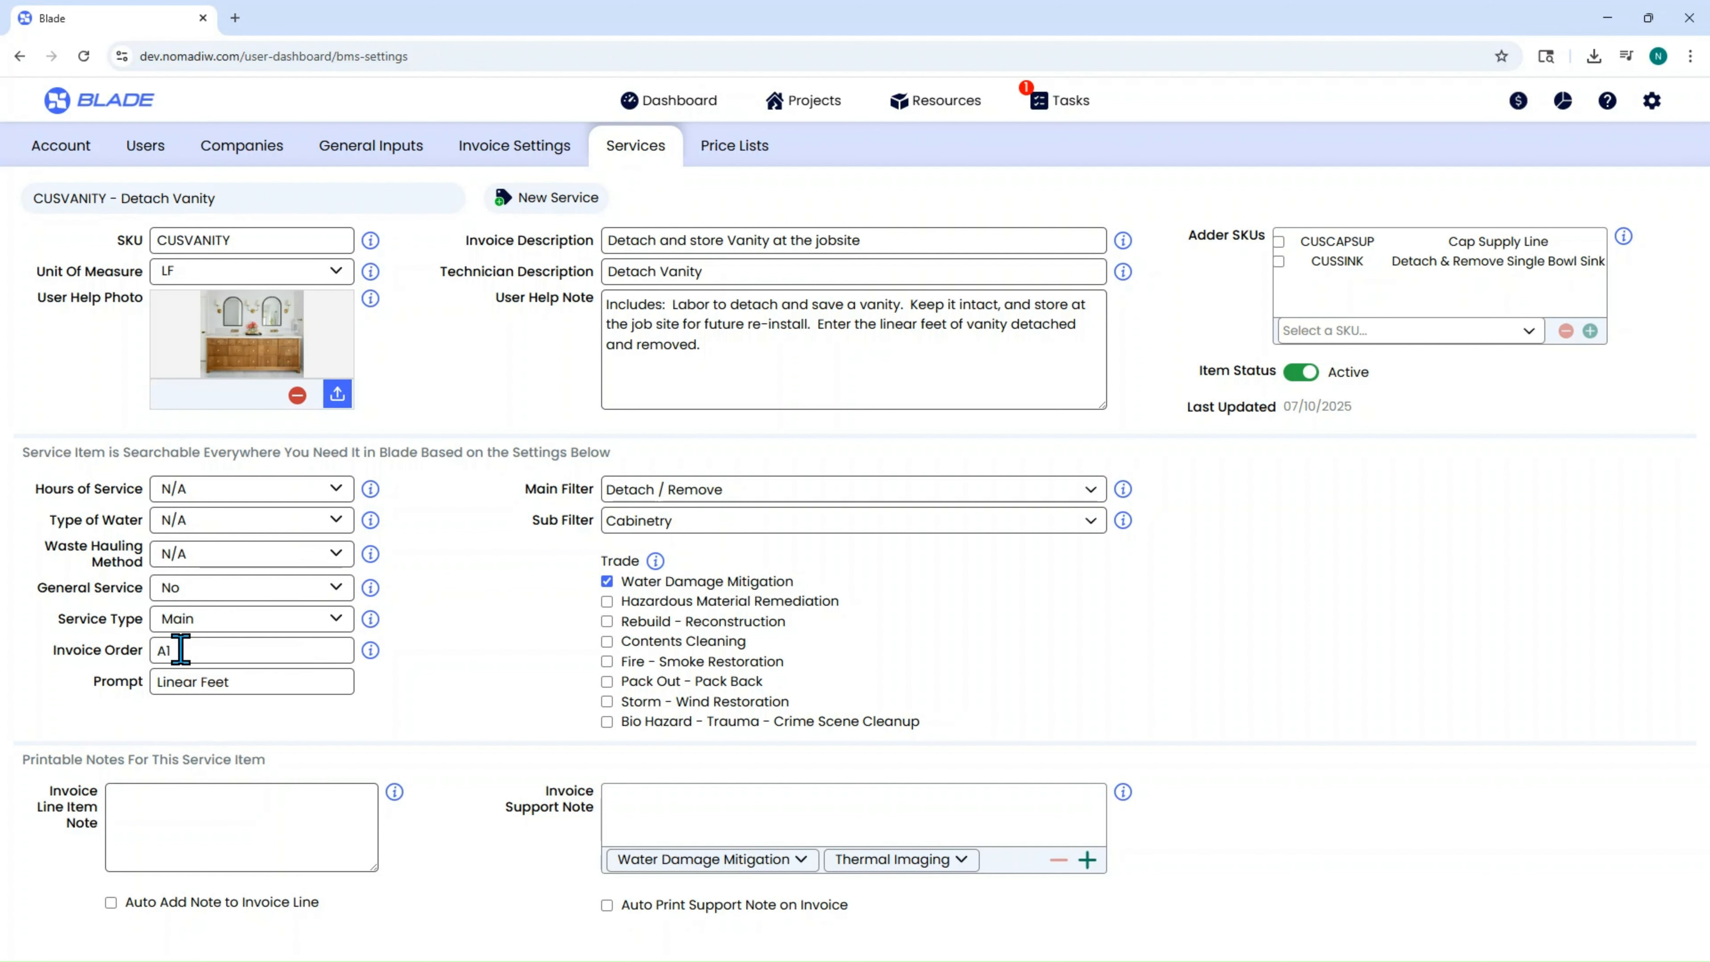
# - Switch Detach Vanity's General Service setting to Yes and return it to No
pyautogui.click(197, 597)
pyautogui.click(183, 603)
pyautogui.click(186, 593)
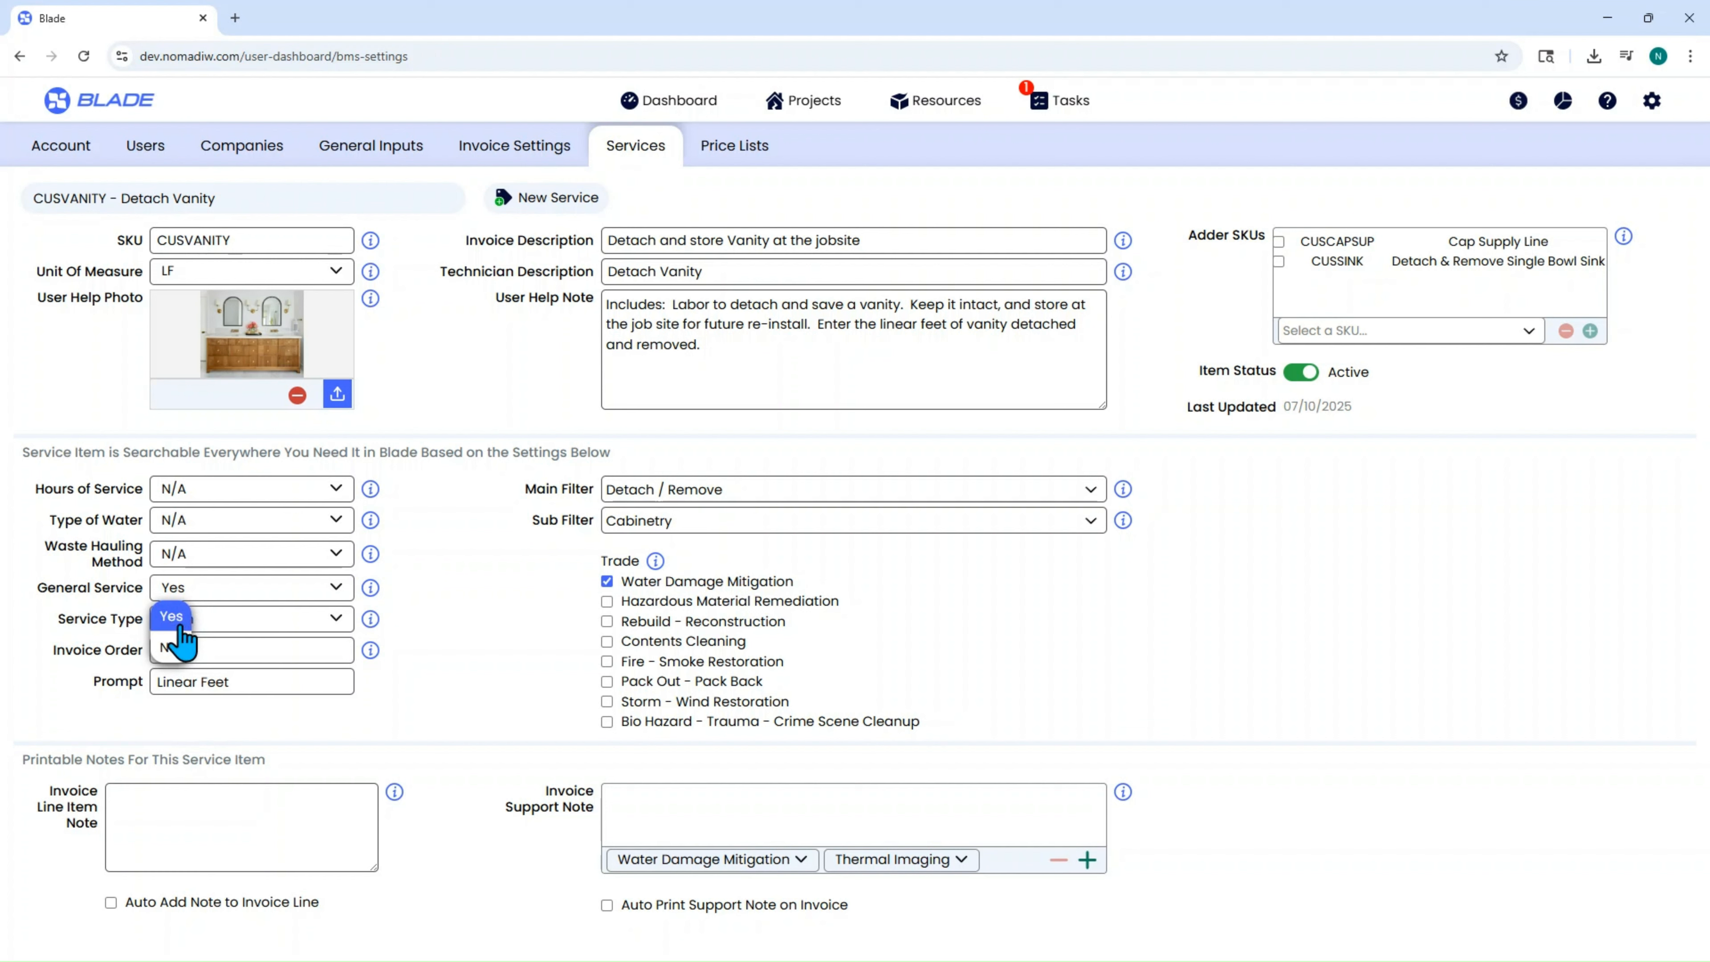
pyautogui.click(413, 626)
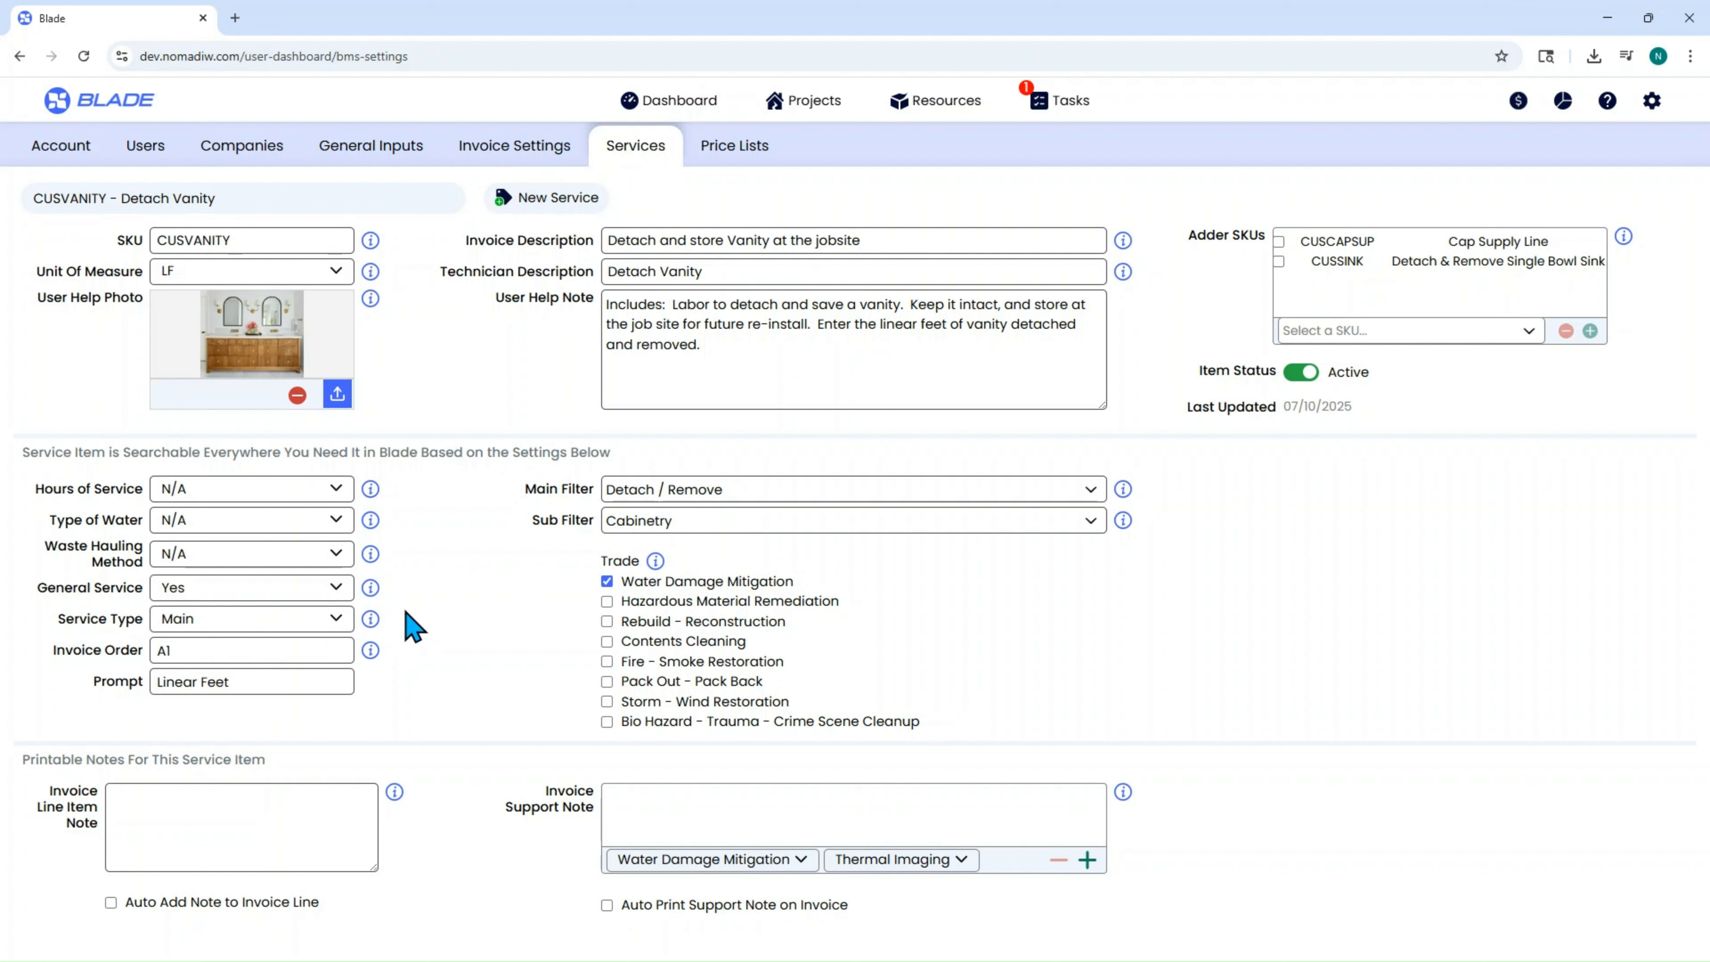
pyautogui.click(223, 591)
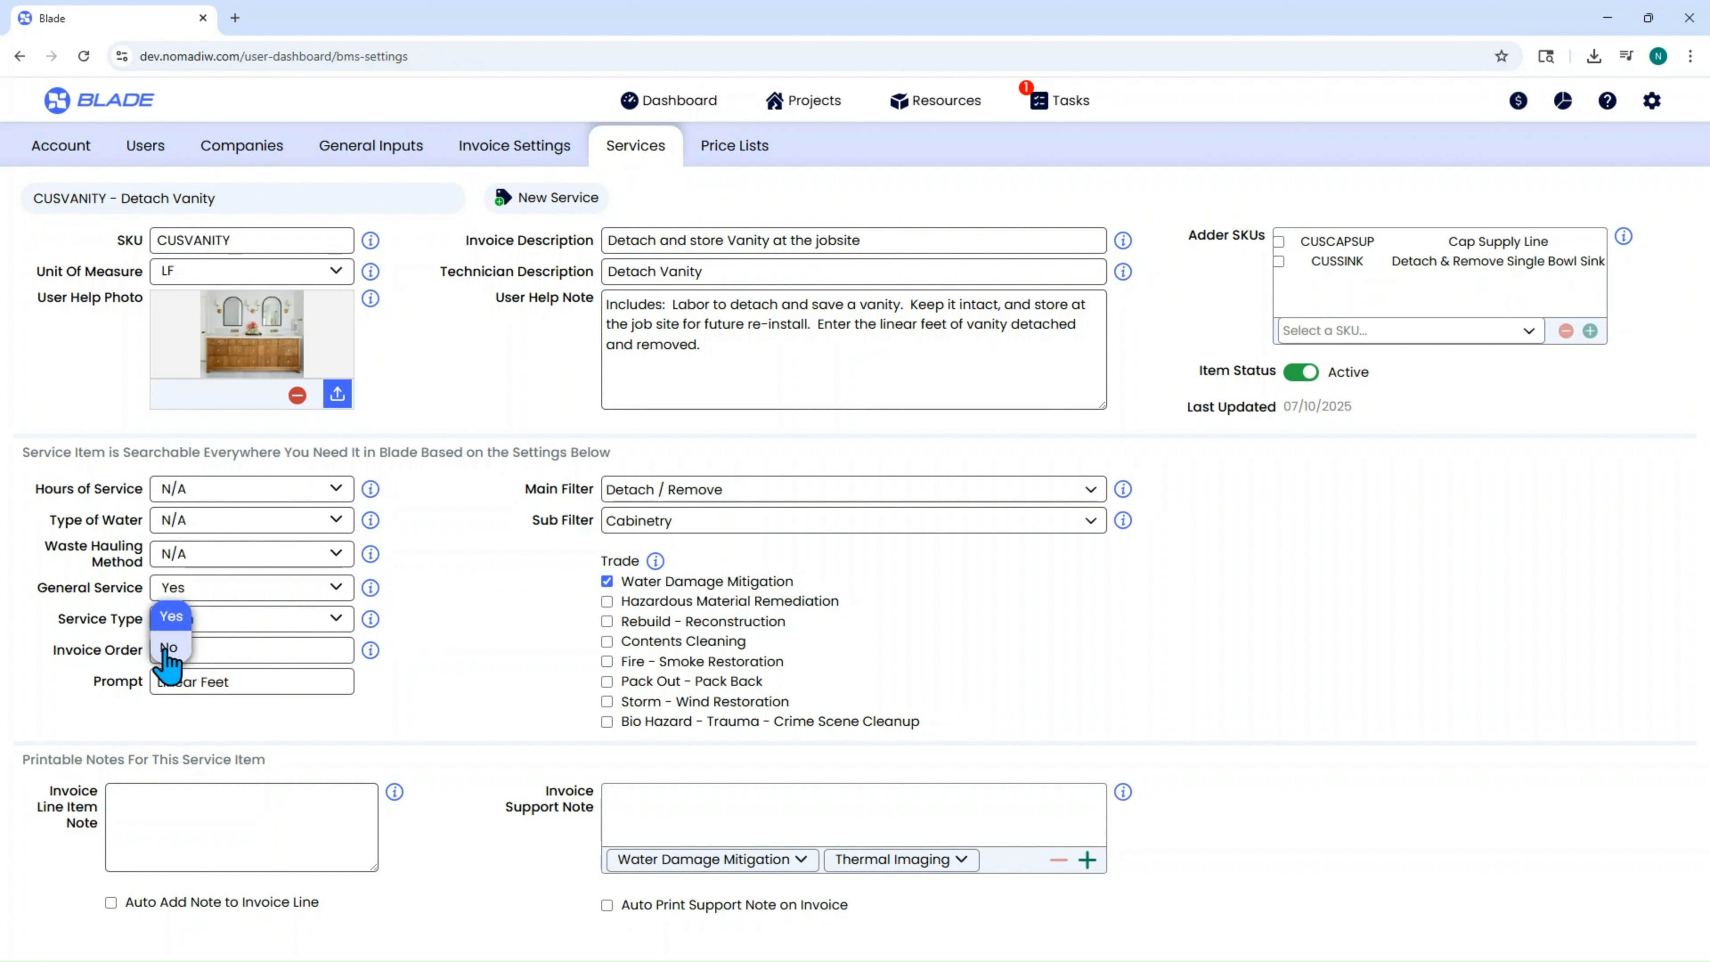
pyautogui.click(169, 648)
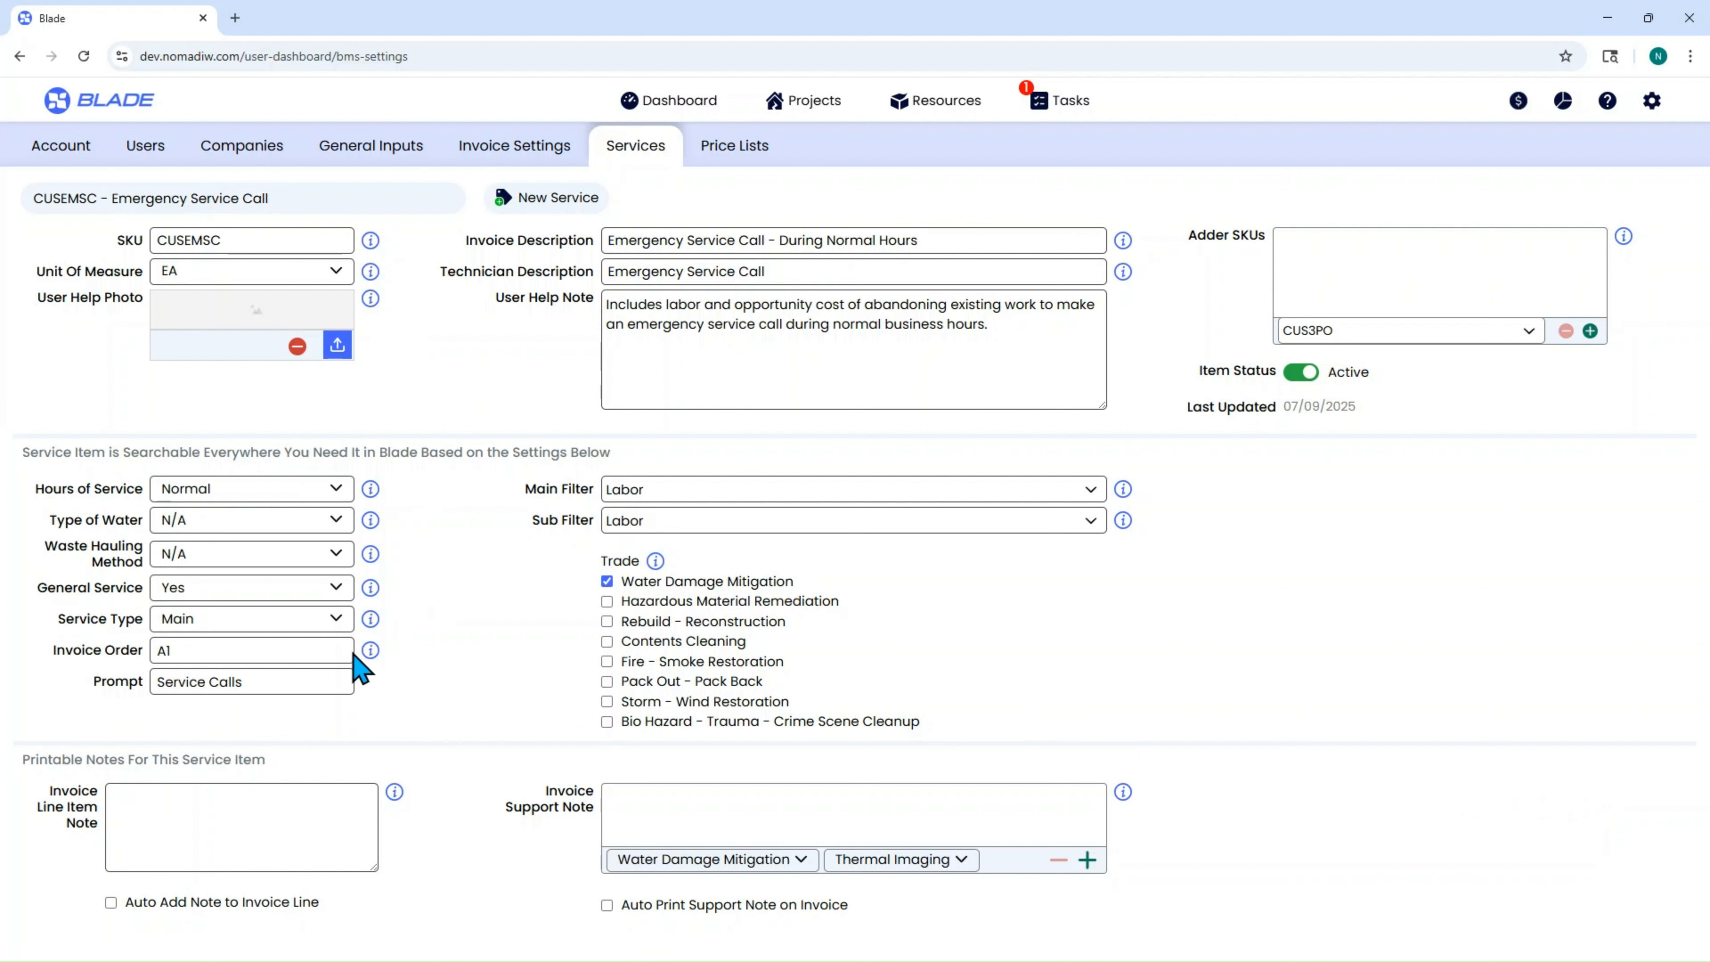
# - Set Emergency Service Call's General Service to Yes, and add one to Invoice 1 for the 02/26/2025 visit with Basement Bathroom selected
pyautogui.click(237, 589)
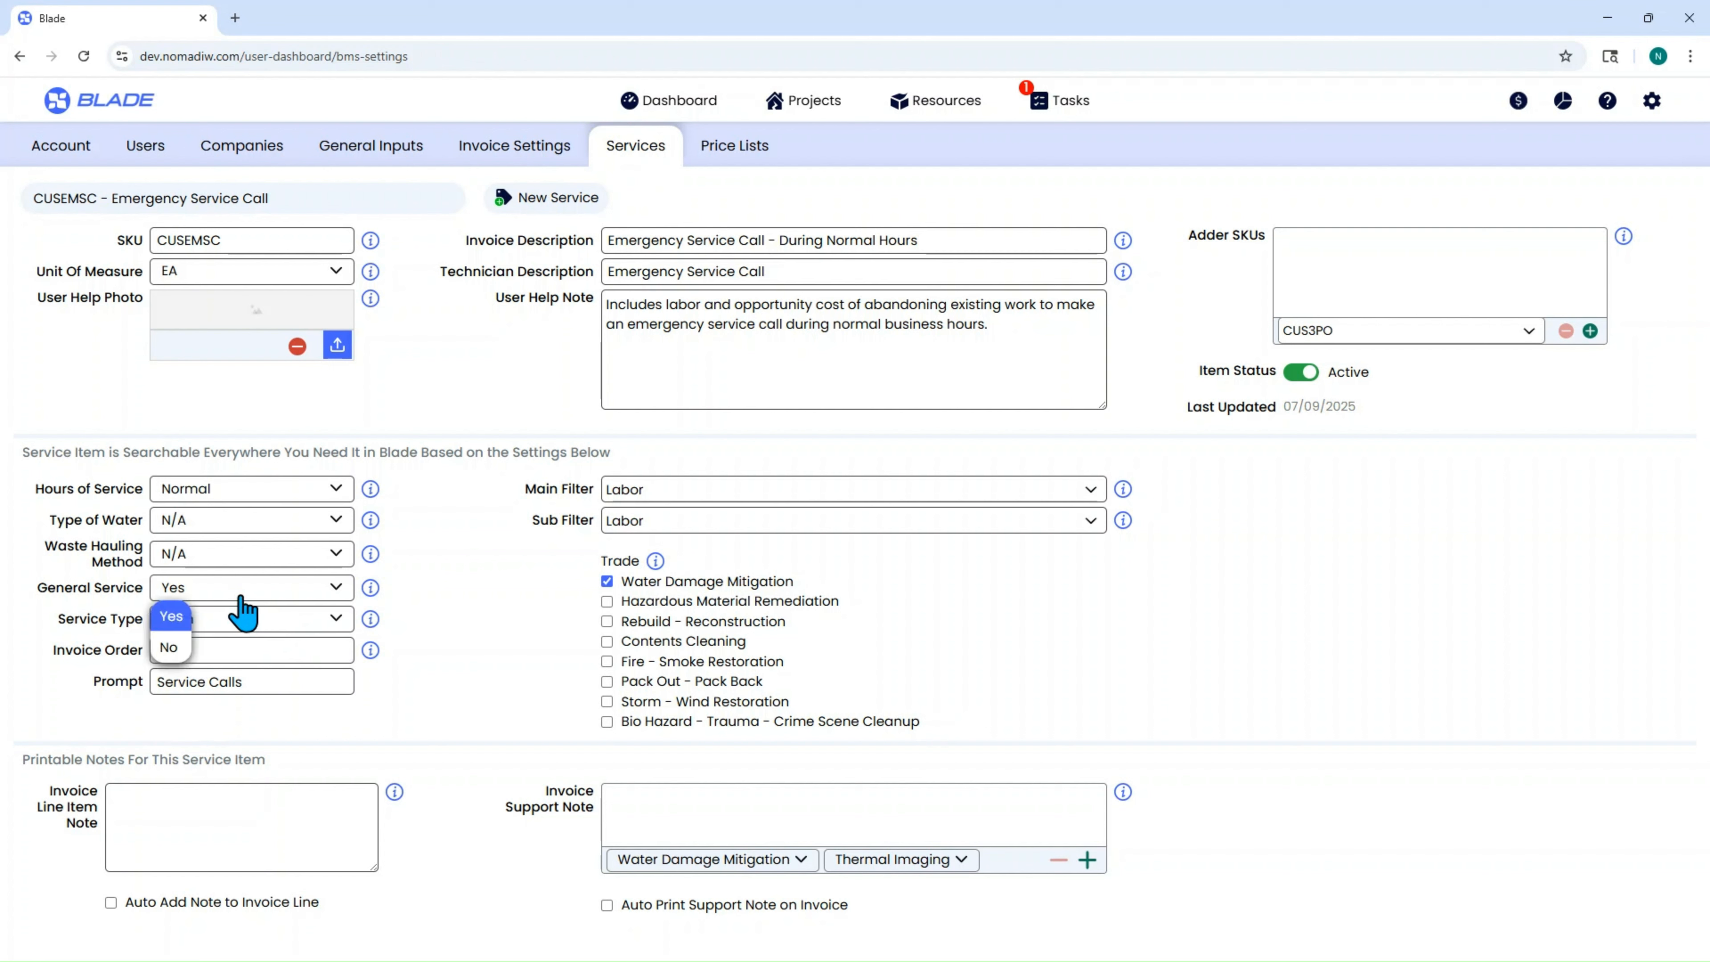
pyautogui.click(177, 617)
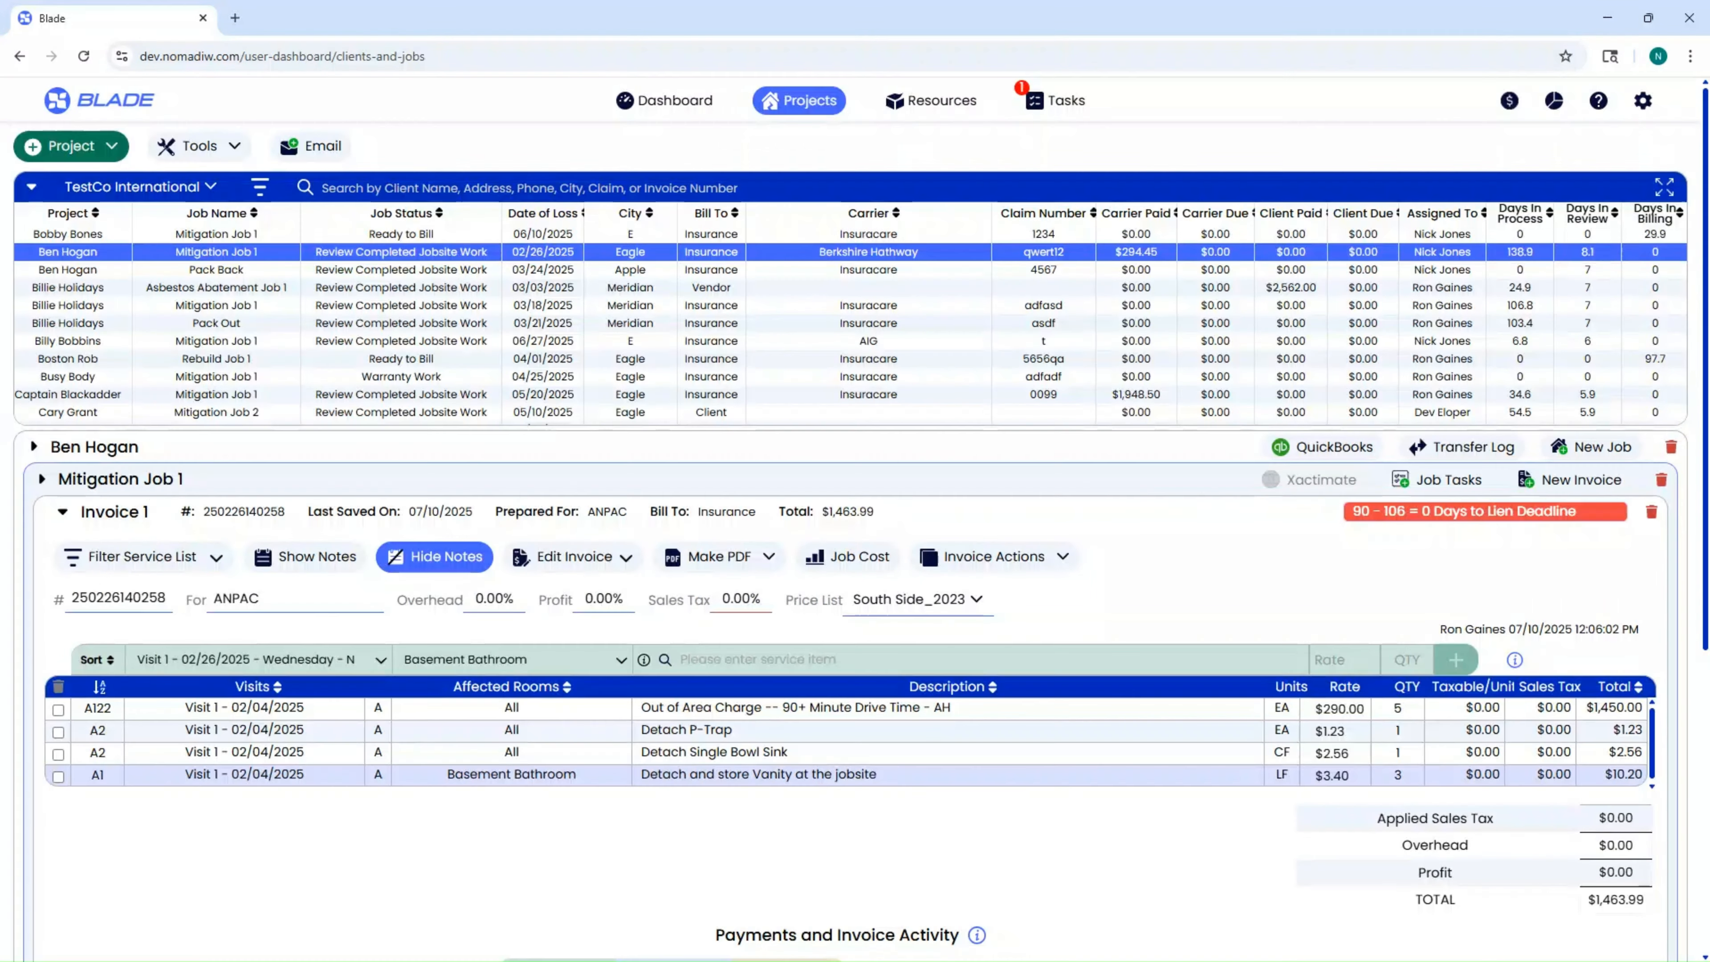
pyautogui.click(739, 660)
pyautogui.click(579, 660)
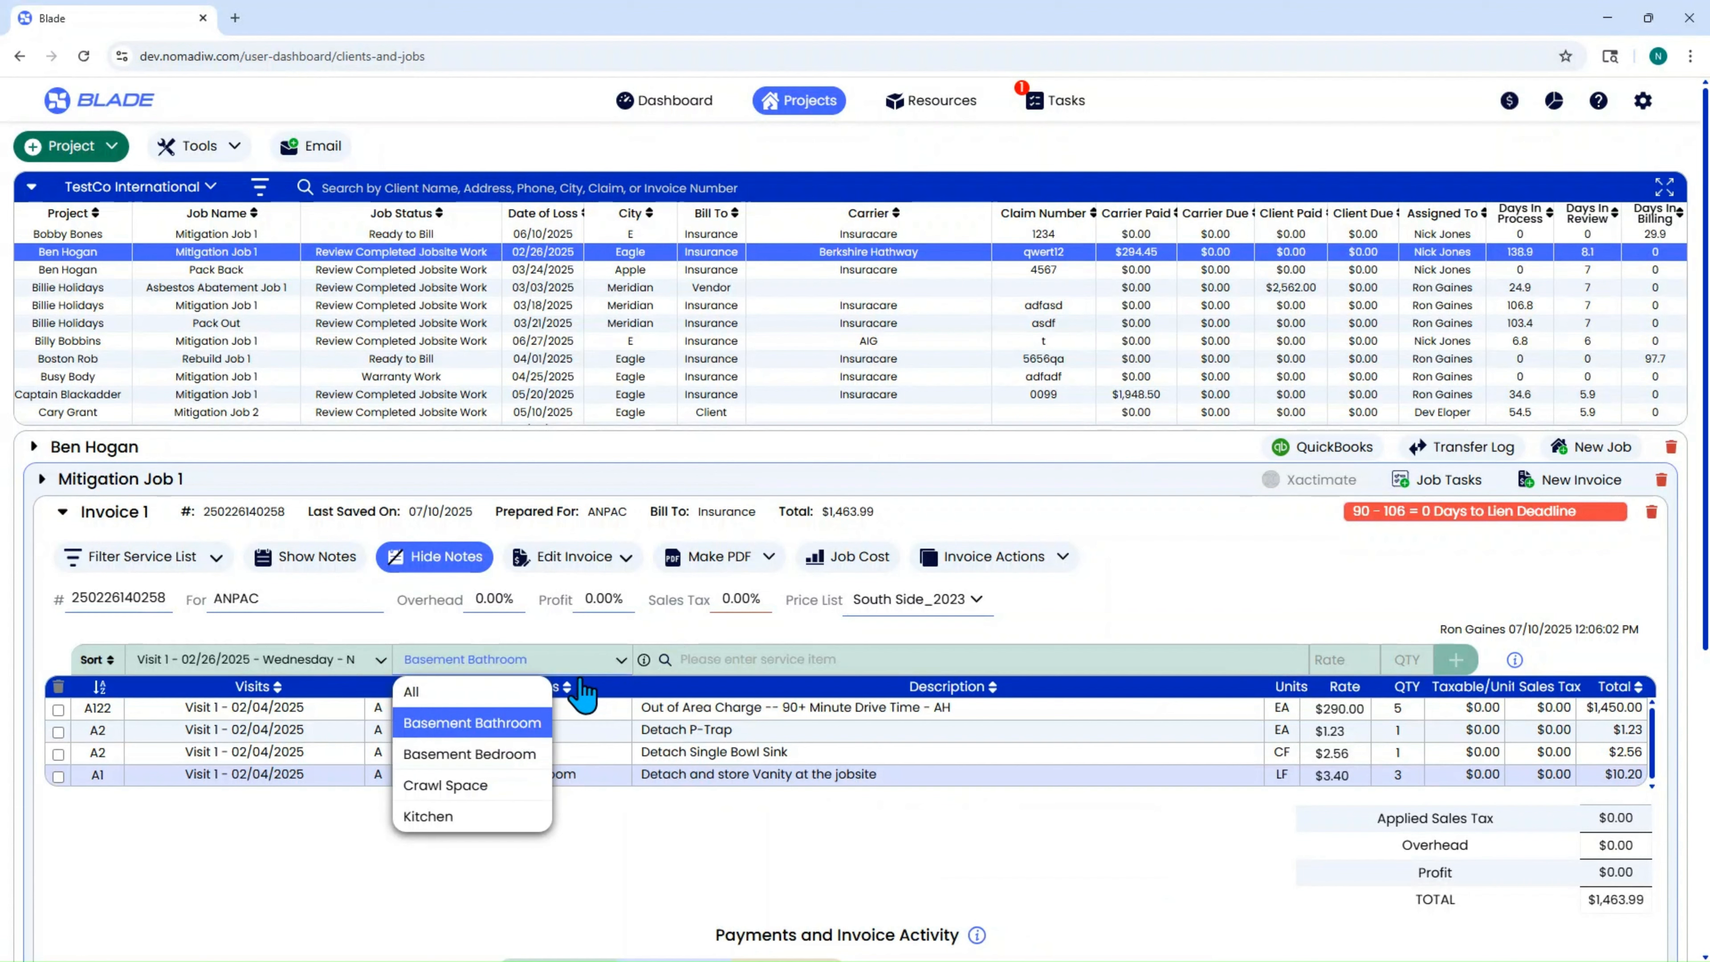
pyautogui.click(495, 713)
pyautogui.click(710, 659)
pyautogui.write('emer')
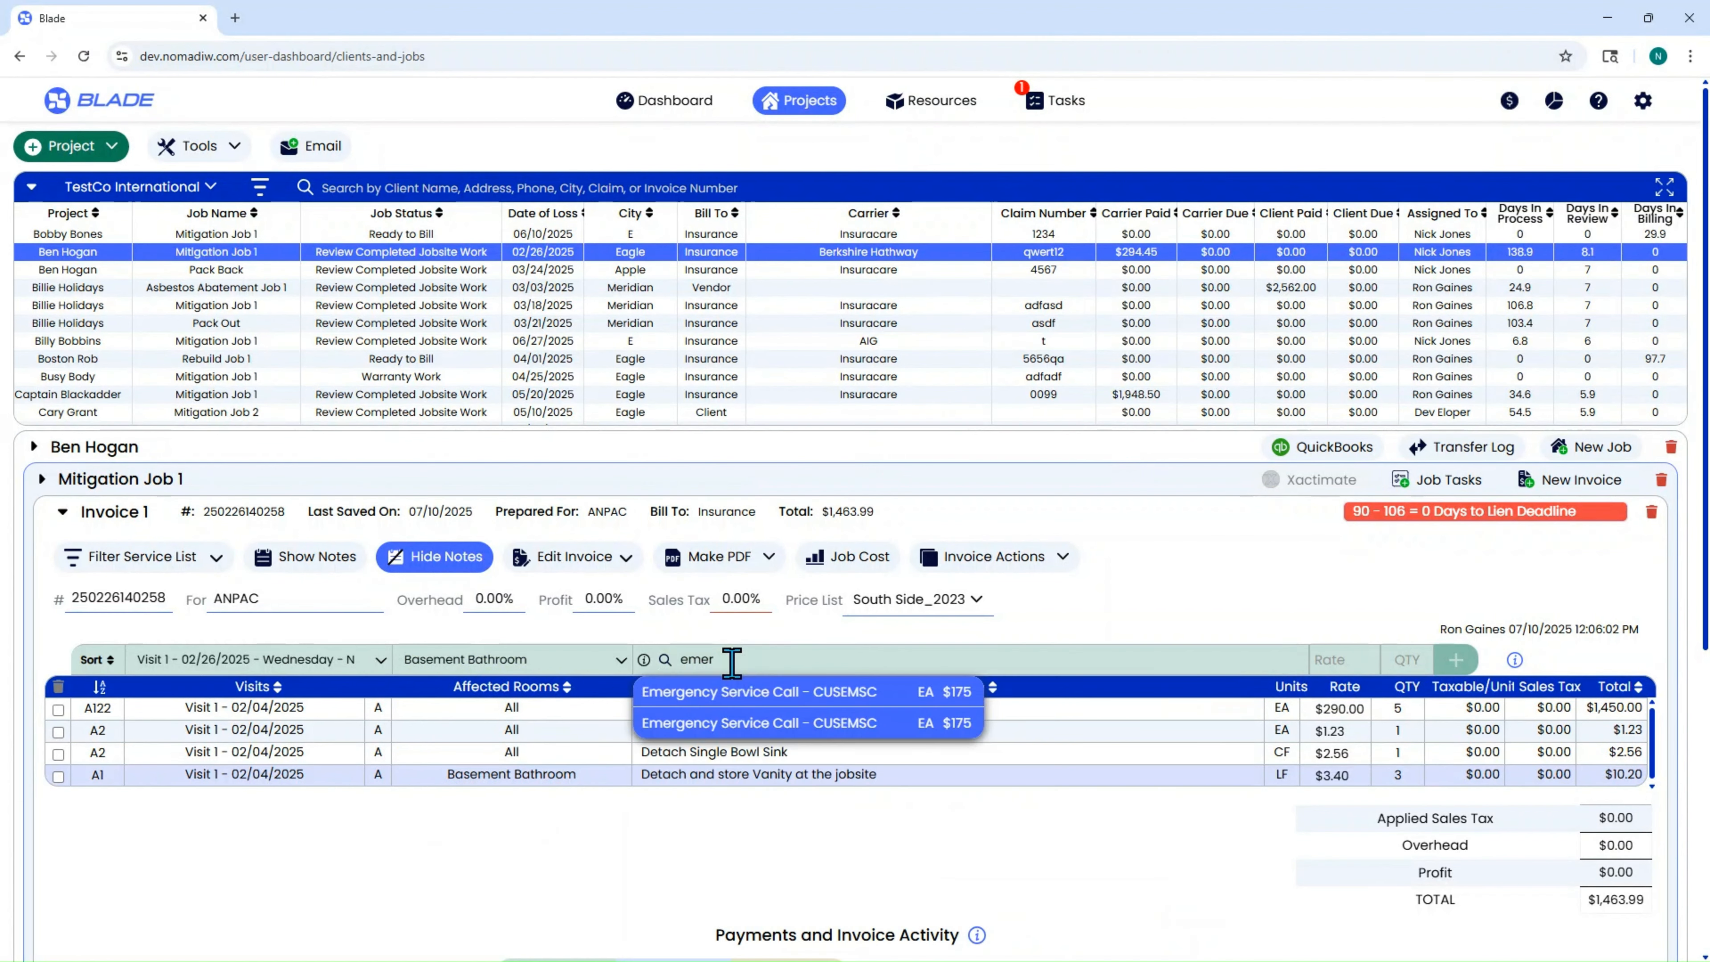
pyautogui.click(771, 695)
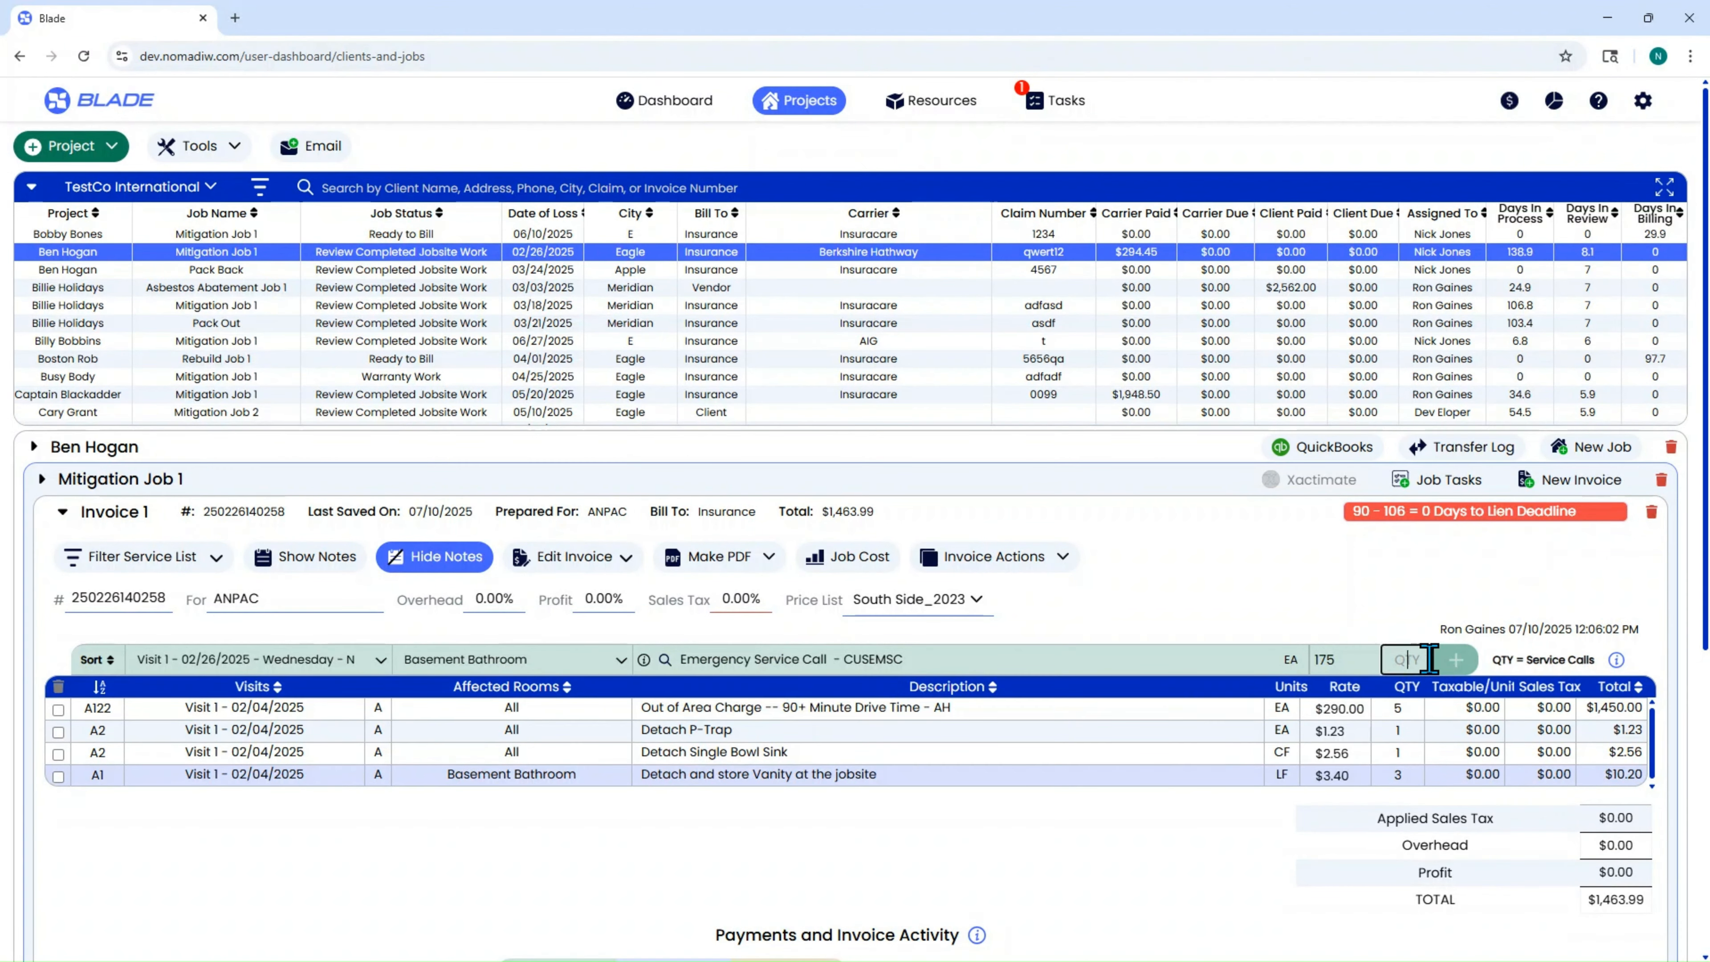
pyautogui.click(1458, 660)
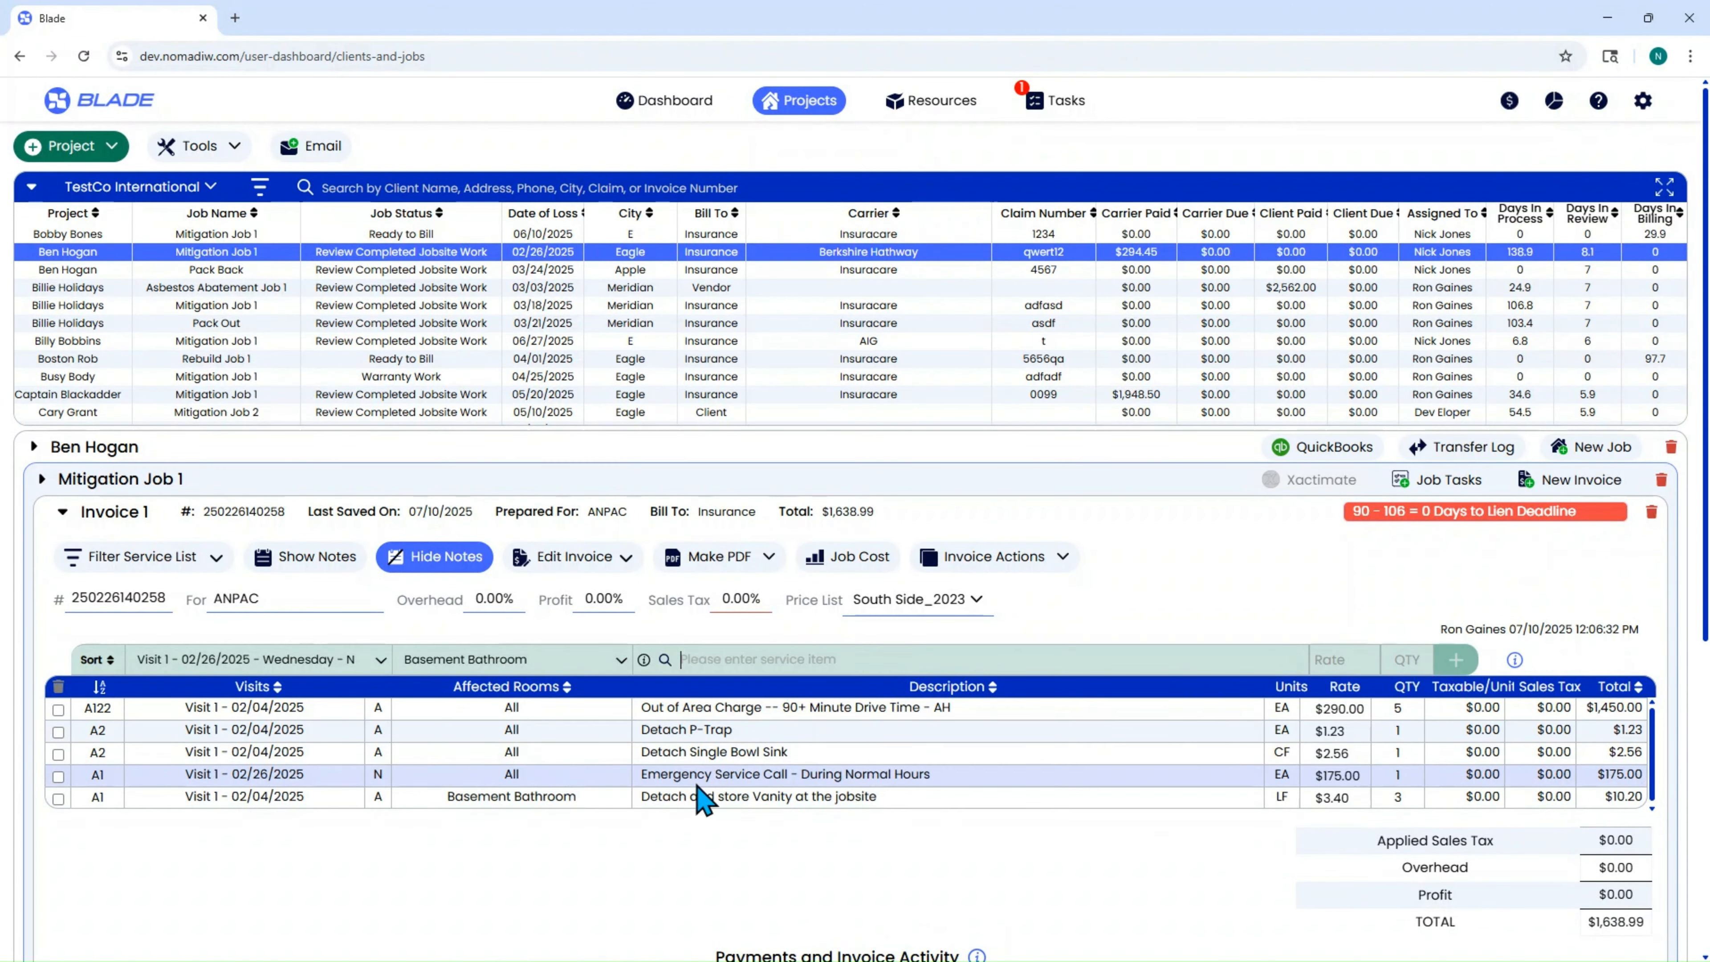
pyautogui.click(562, 774)
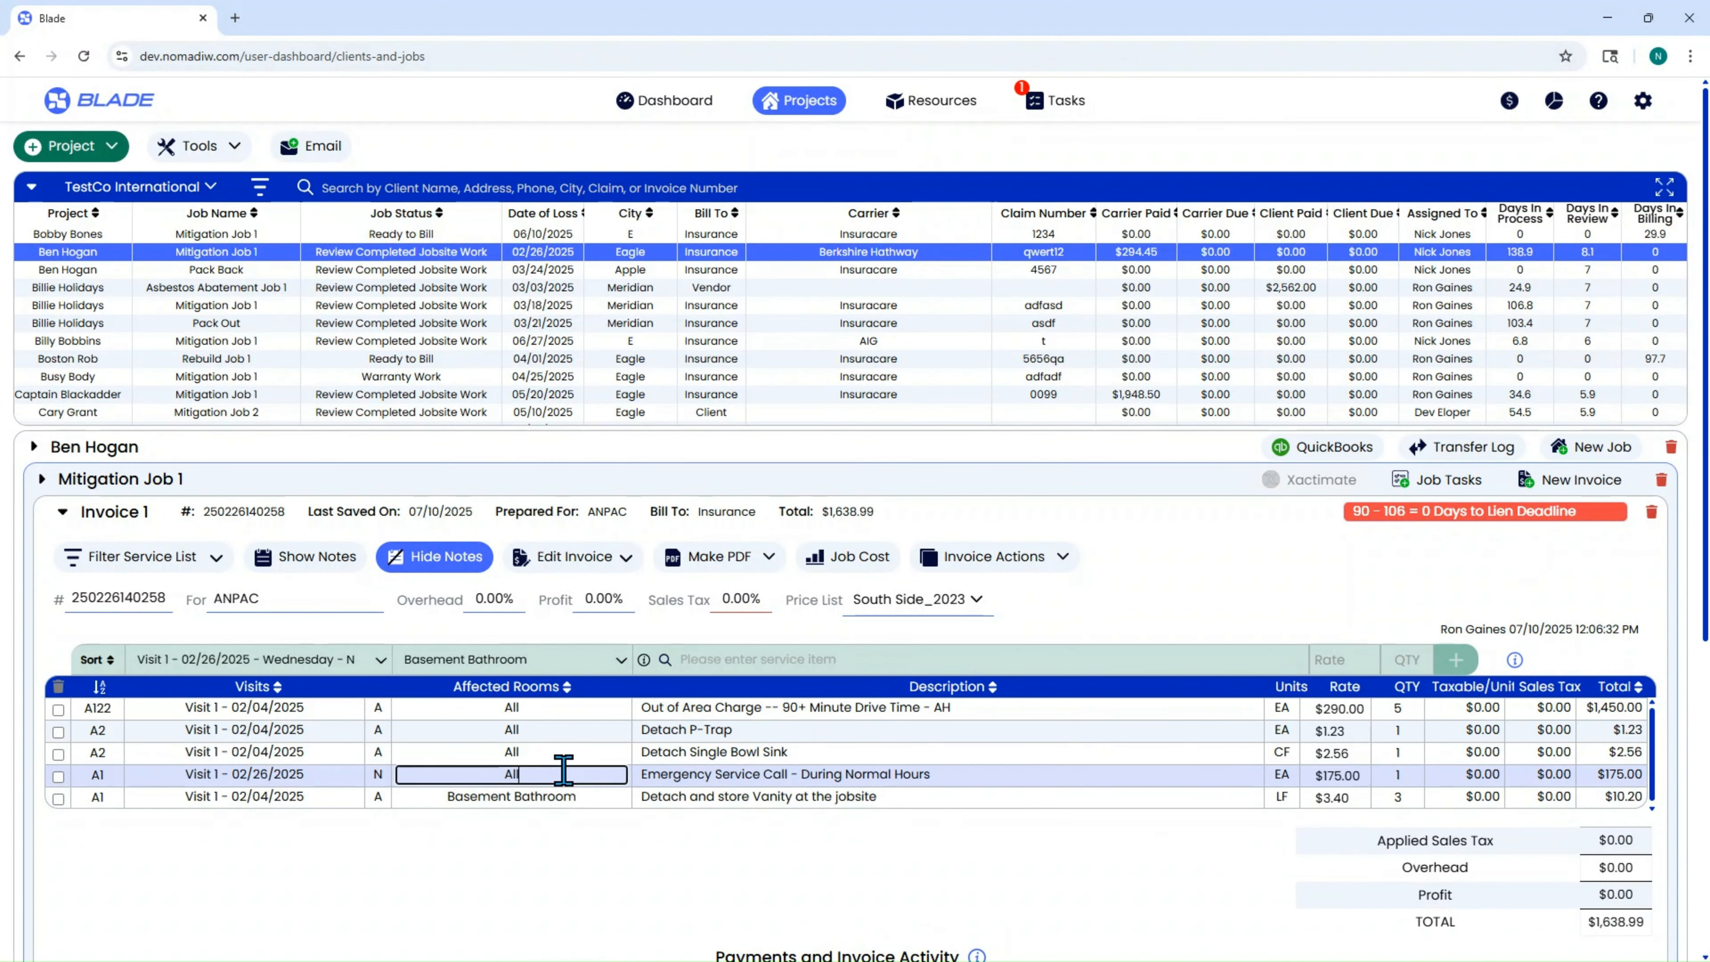
pyautogui.click(658, 774)
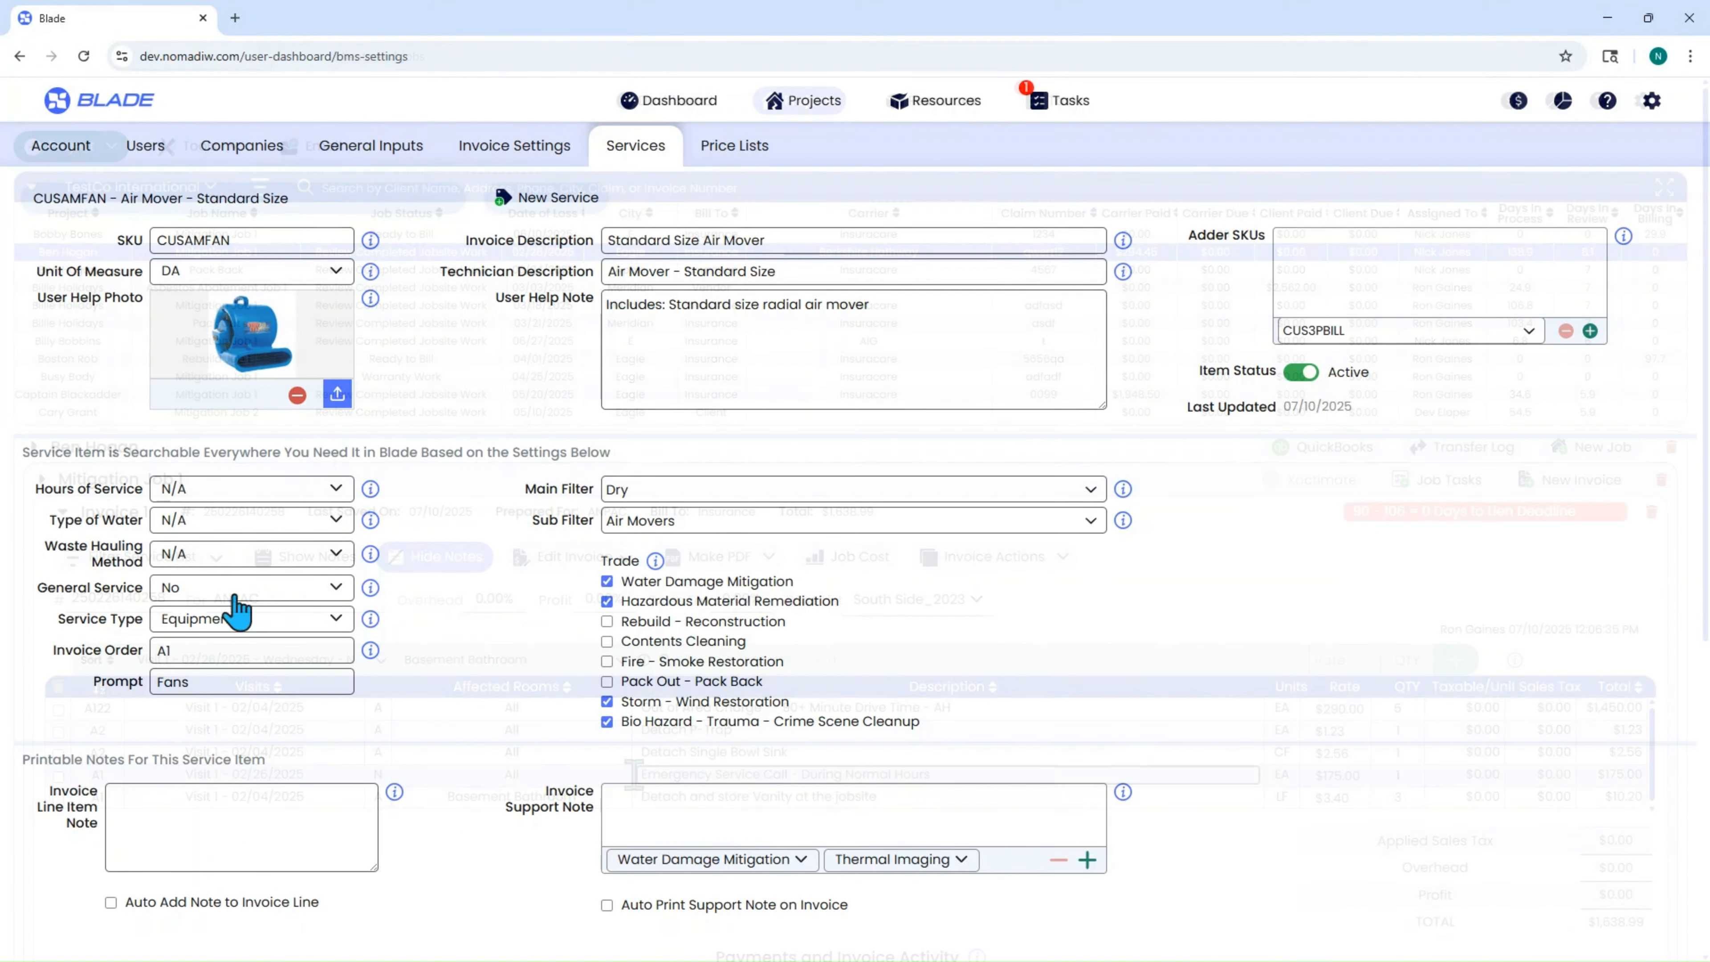
# - Set Air Mover - Standard Size's Service Type to Equipment, and add 2 units to Work Performed for Basement Bedroom on the 02/26/2025 visit
pyautogui.click(229, 623)
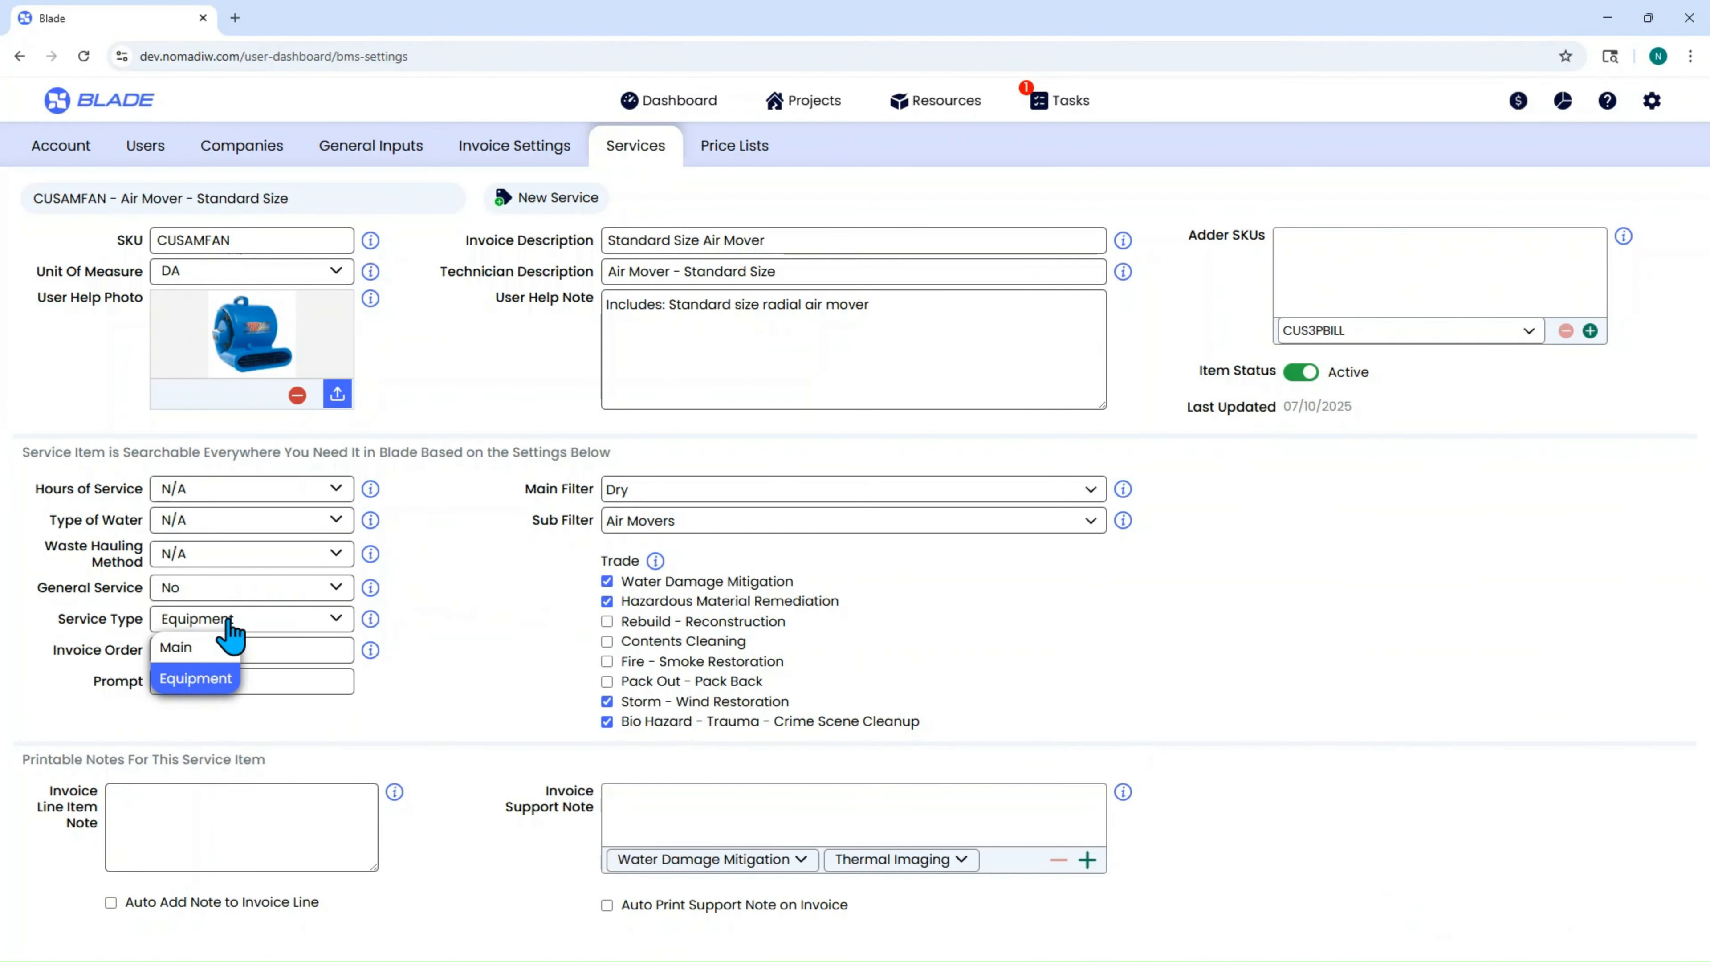
pyautogui.click(197, 678)
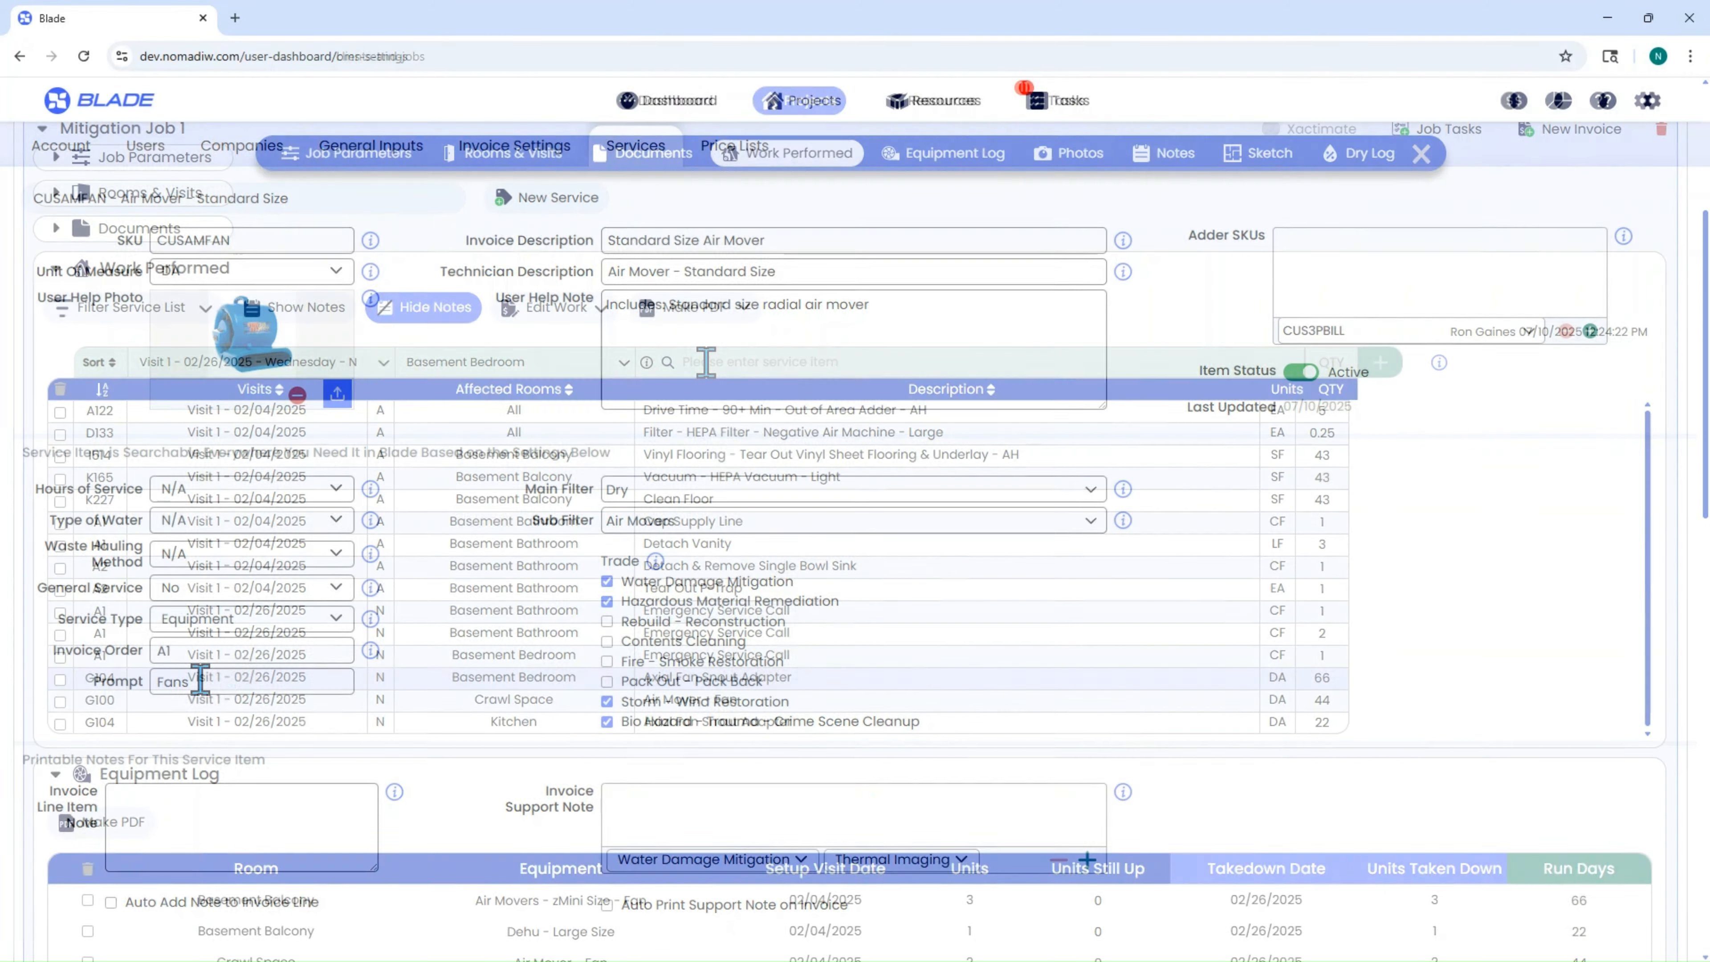
pyautogui.click(704, 362)
pyautogui.write('air mo')
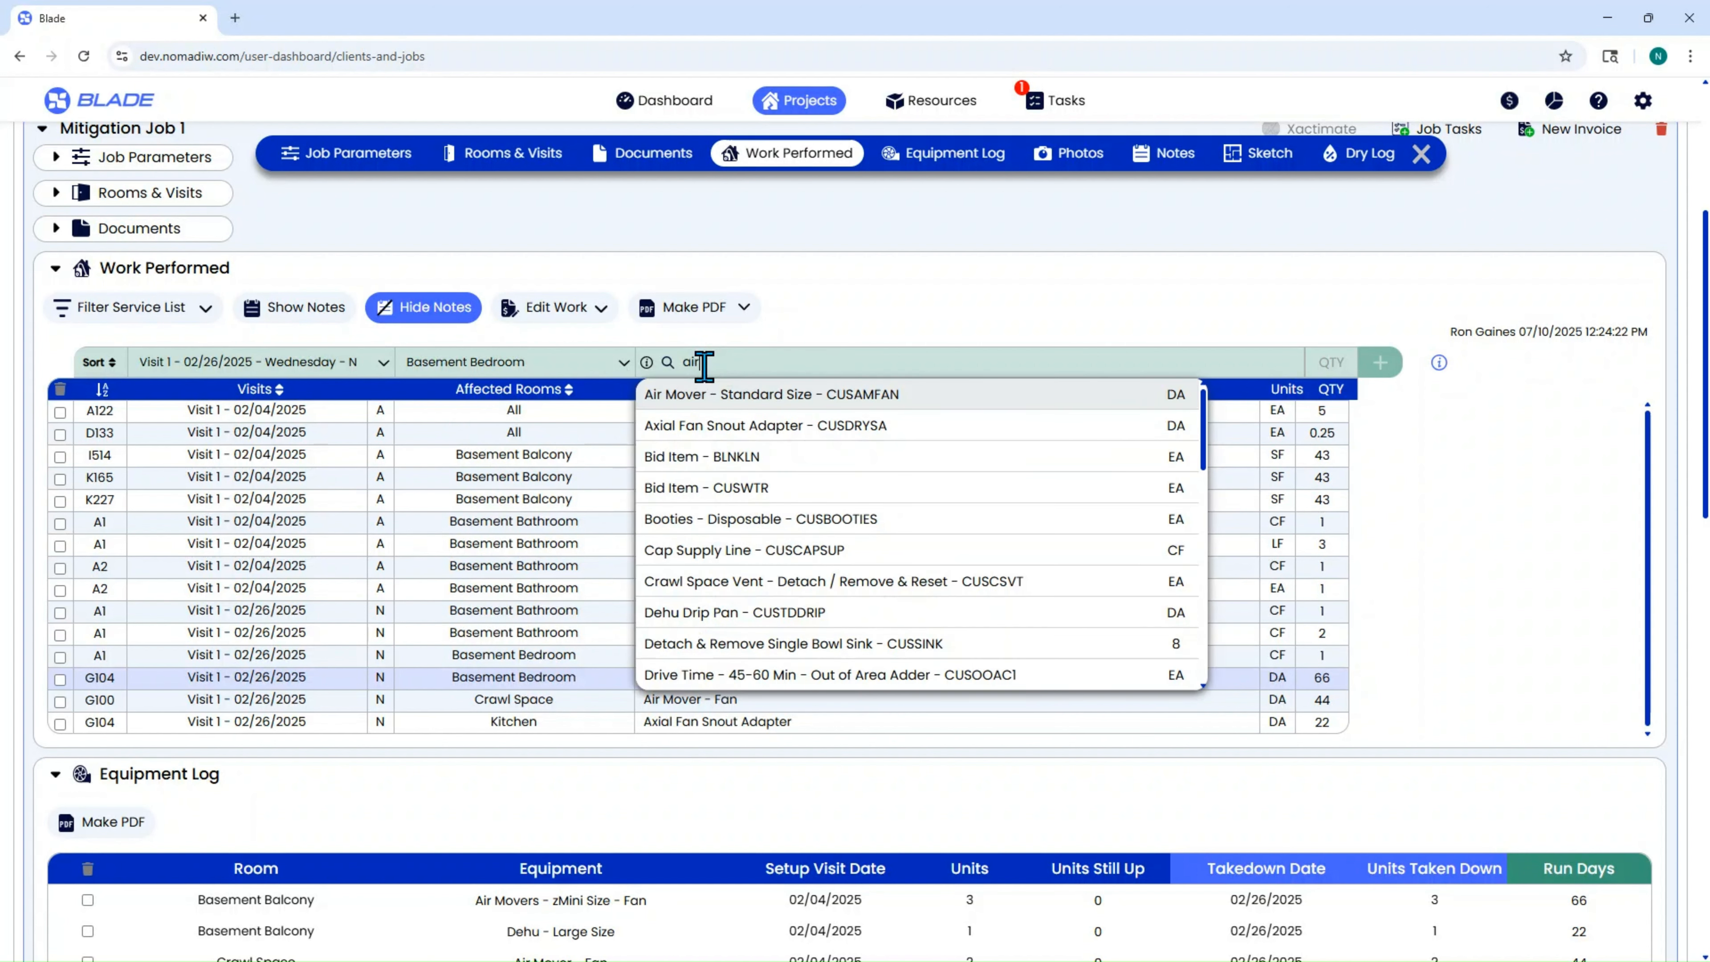
pyautogui.click(748, 395)
pyautogui.click(1328, 360)
pyautogui.write('2')
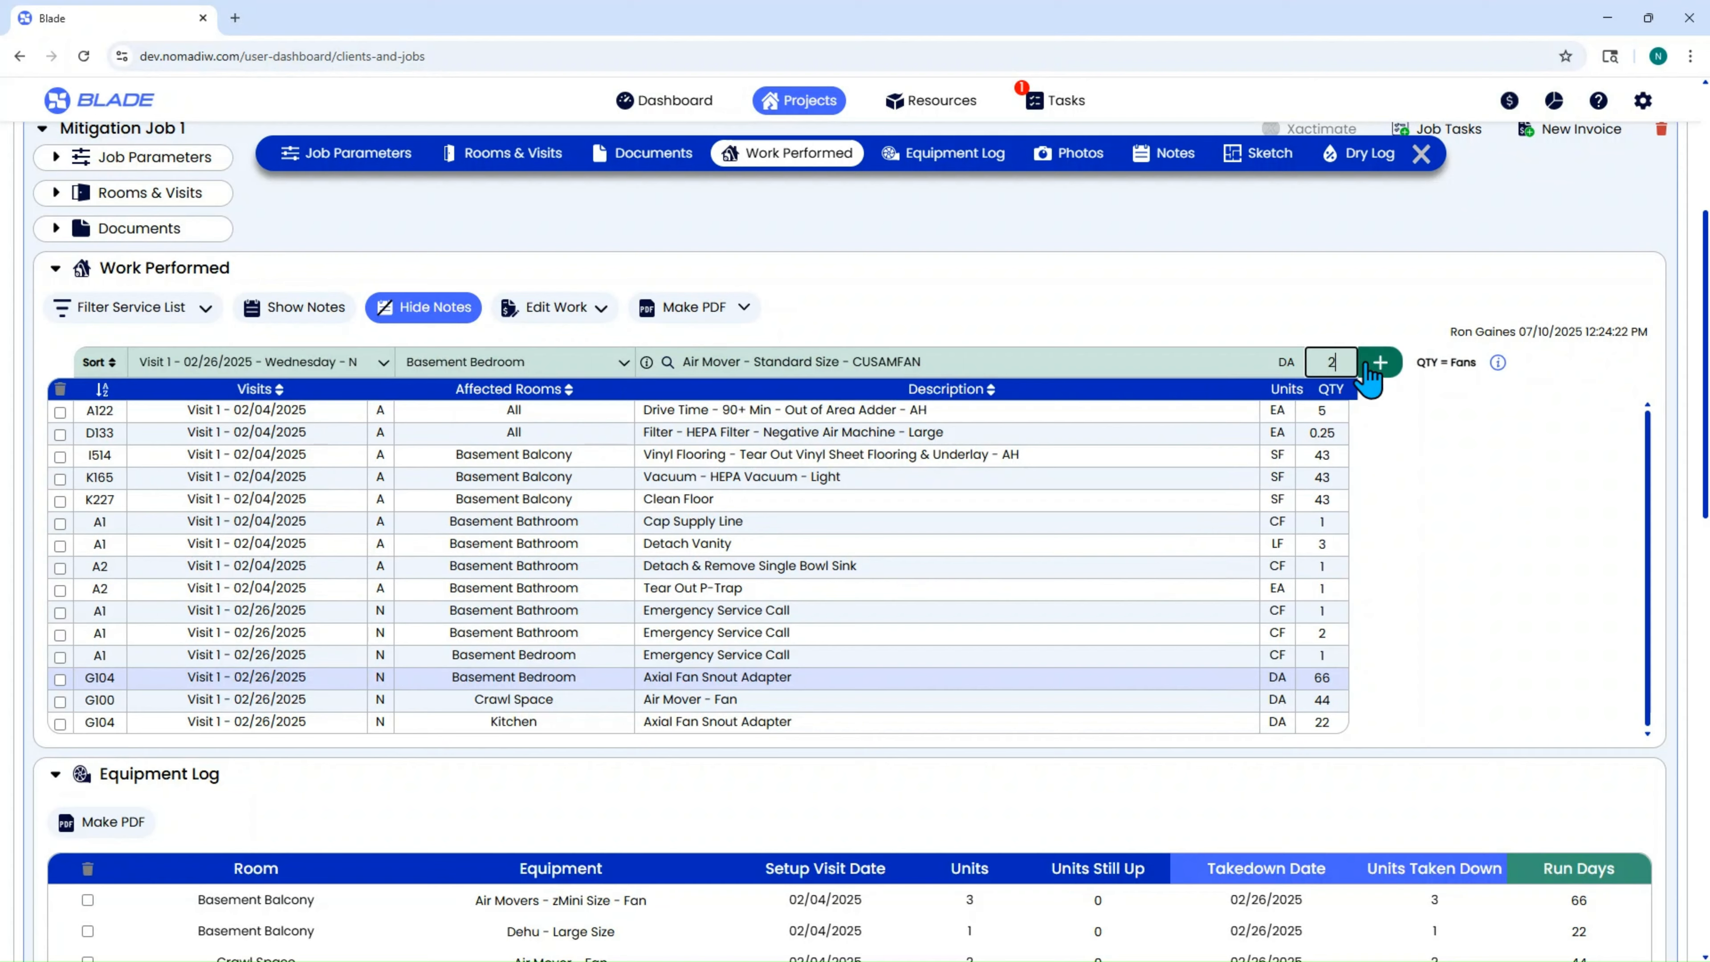
pyautogui.click(1380, 363)
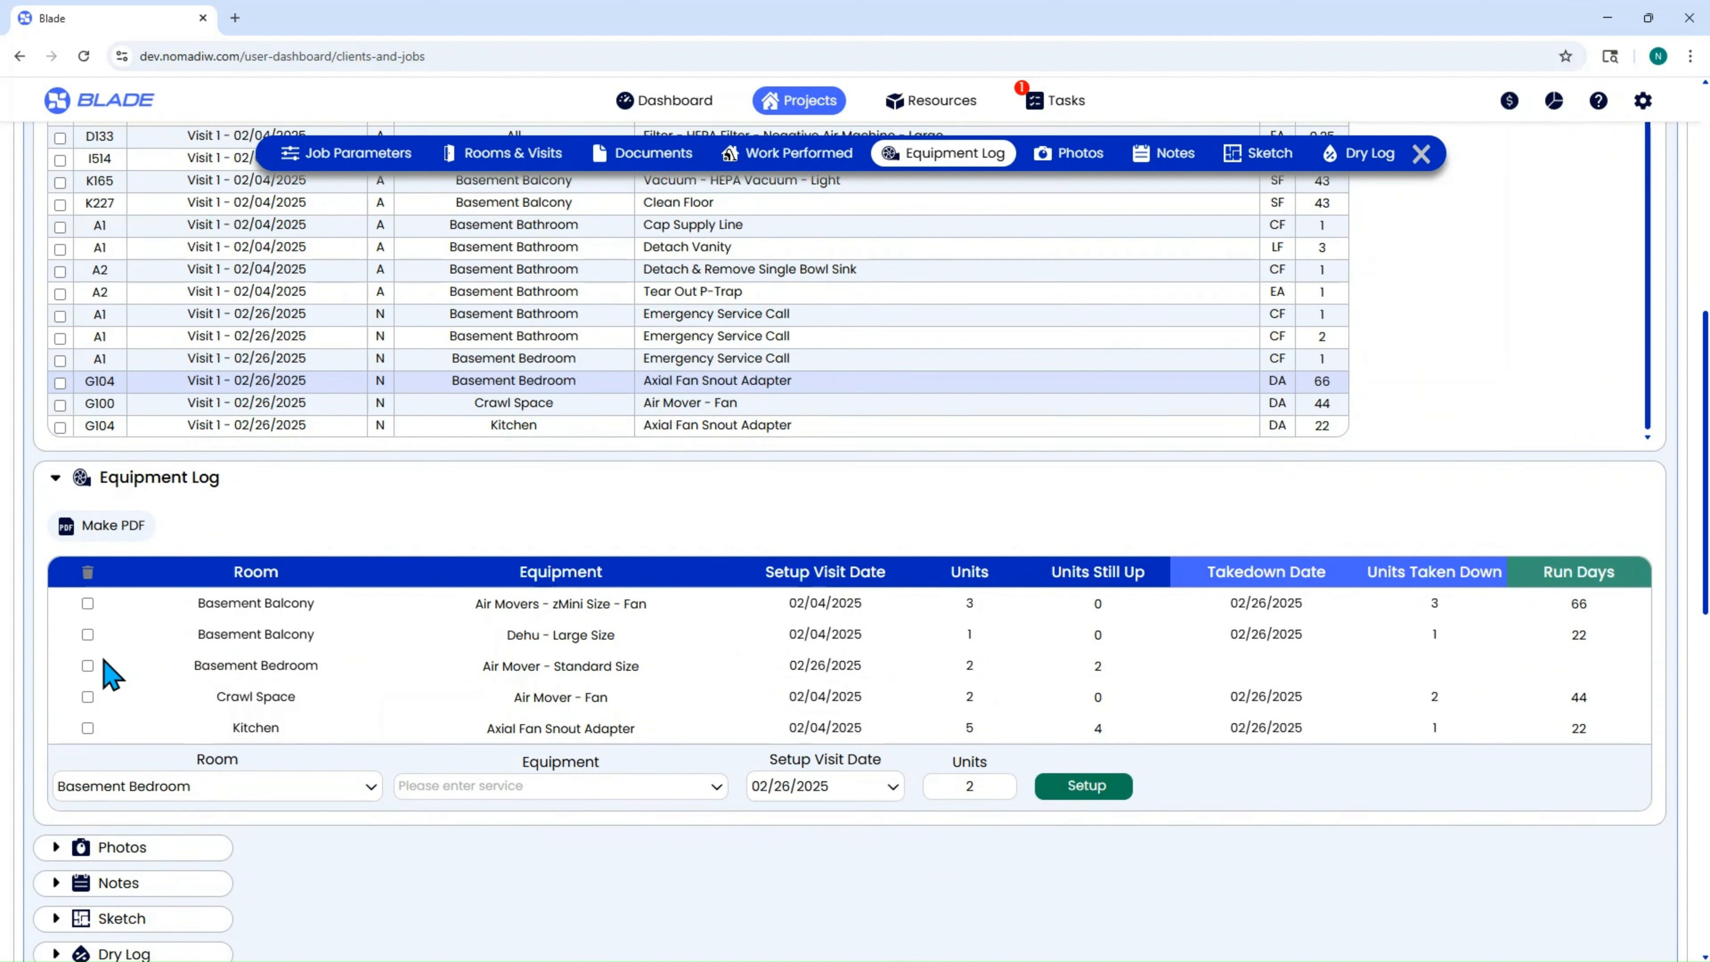
# - Record the takedown of the Basement Bedroom's 2 standard-size air movers on 02/26/2025 in the Equipment Log
pyautogui.click(88, 665)
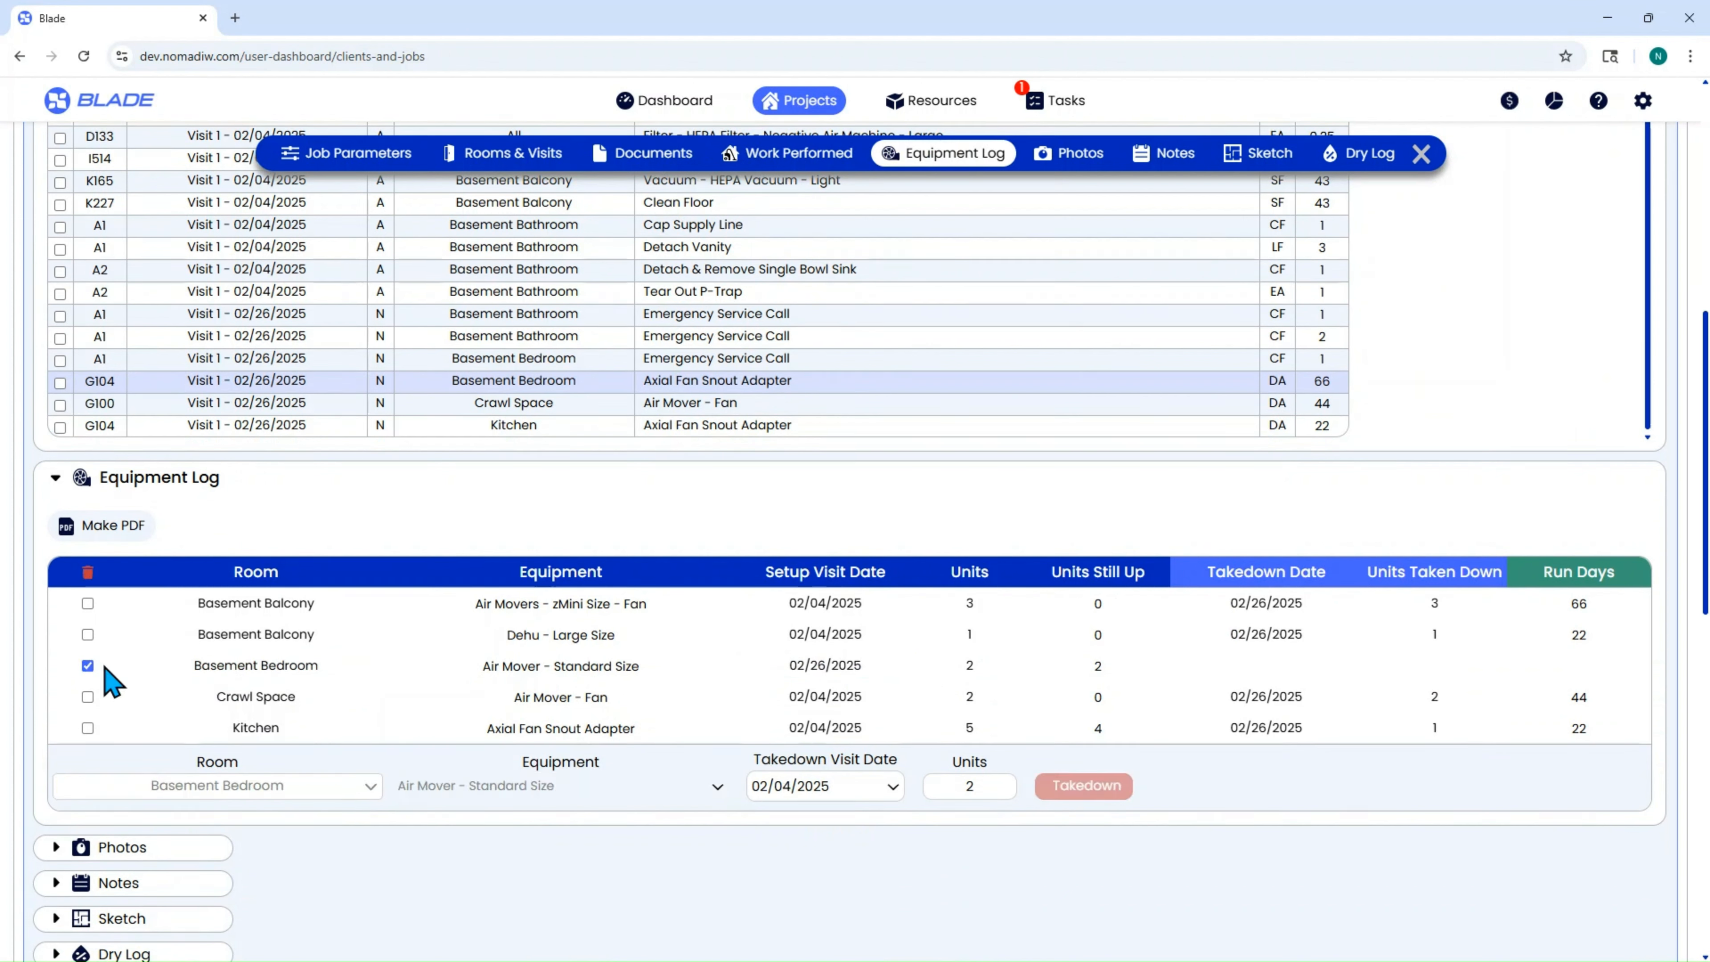
pyautogui.click(774, 789)
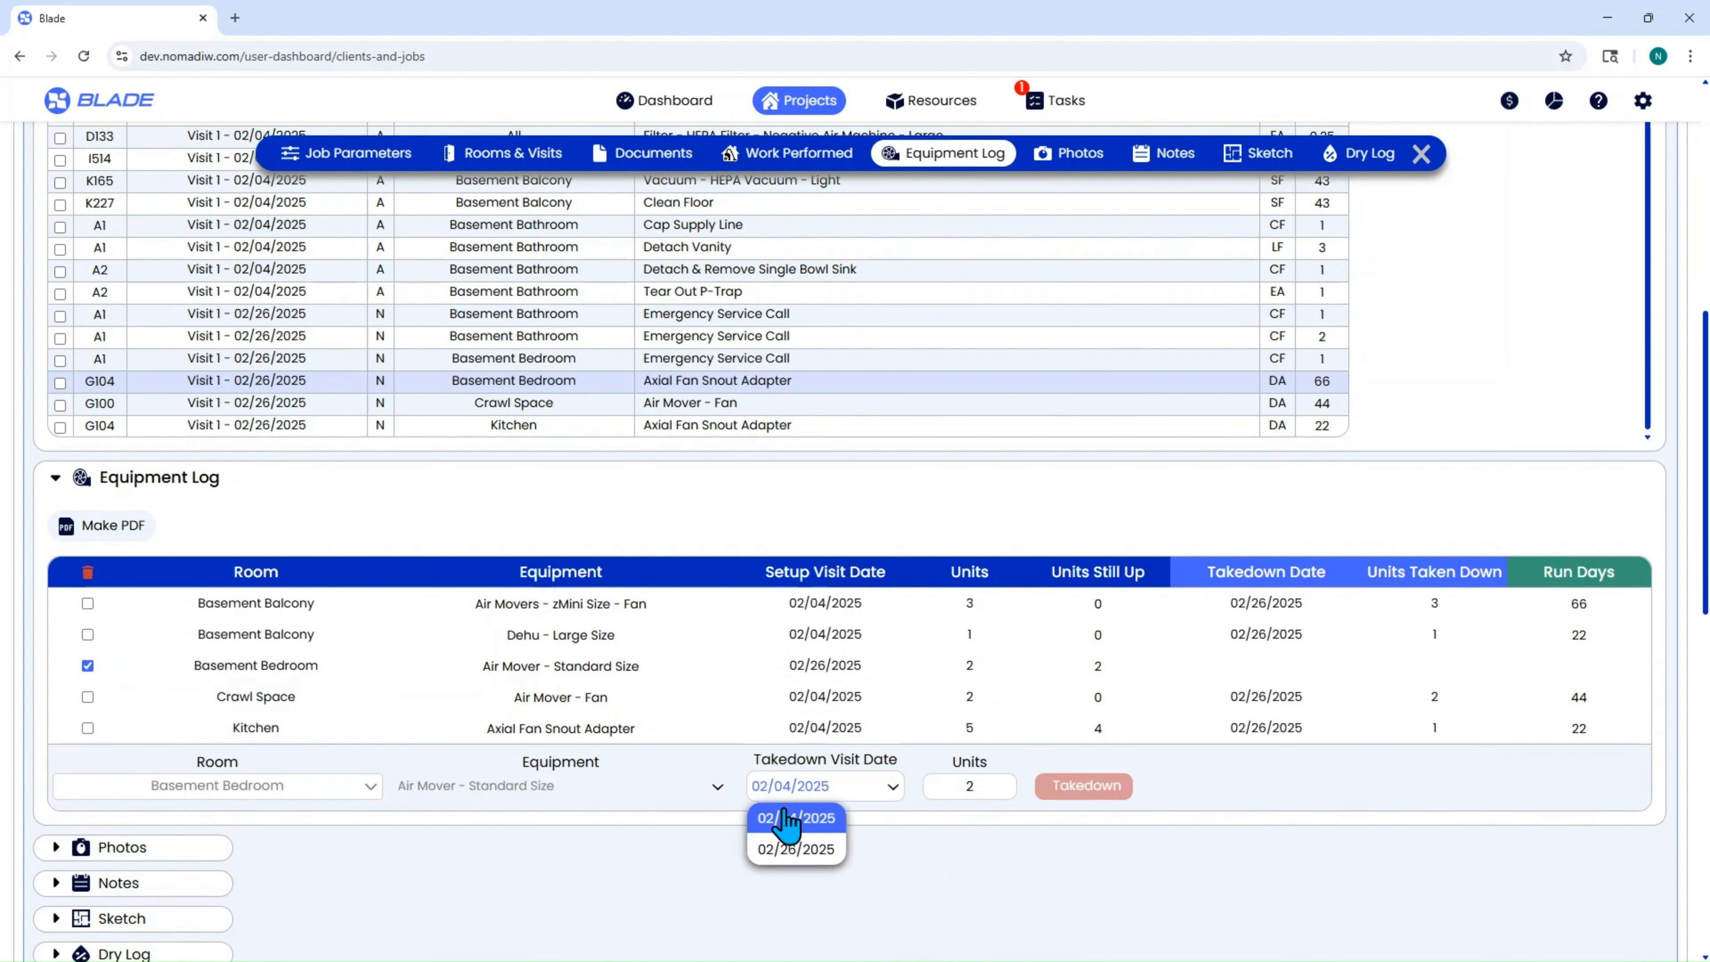
pyautogui.click(1084, 786)
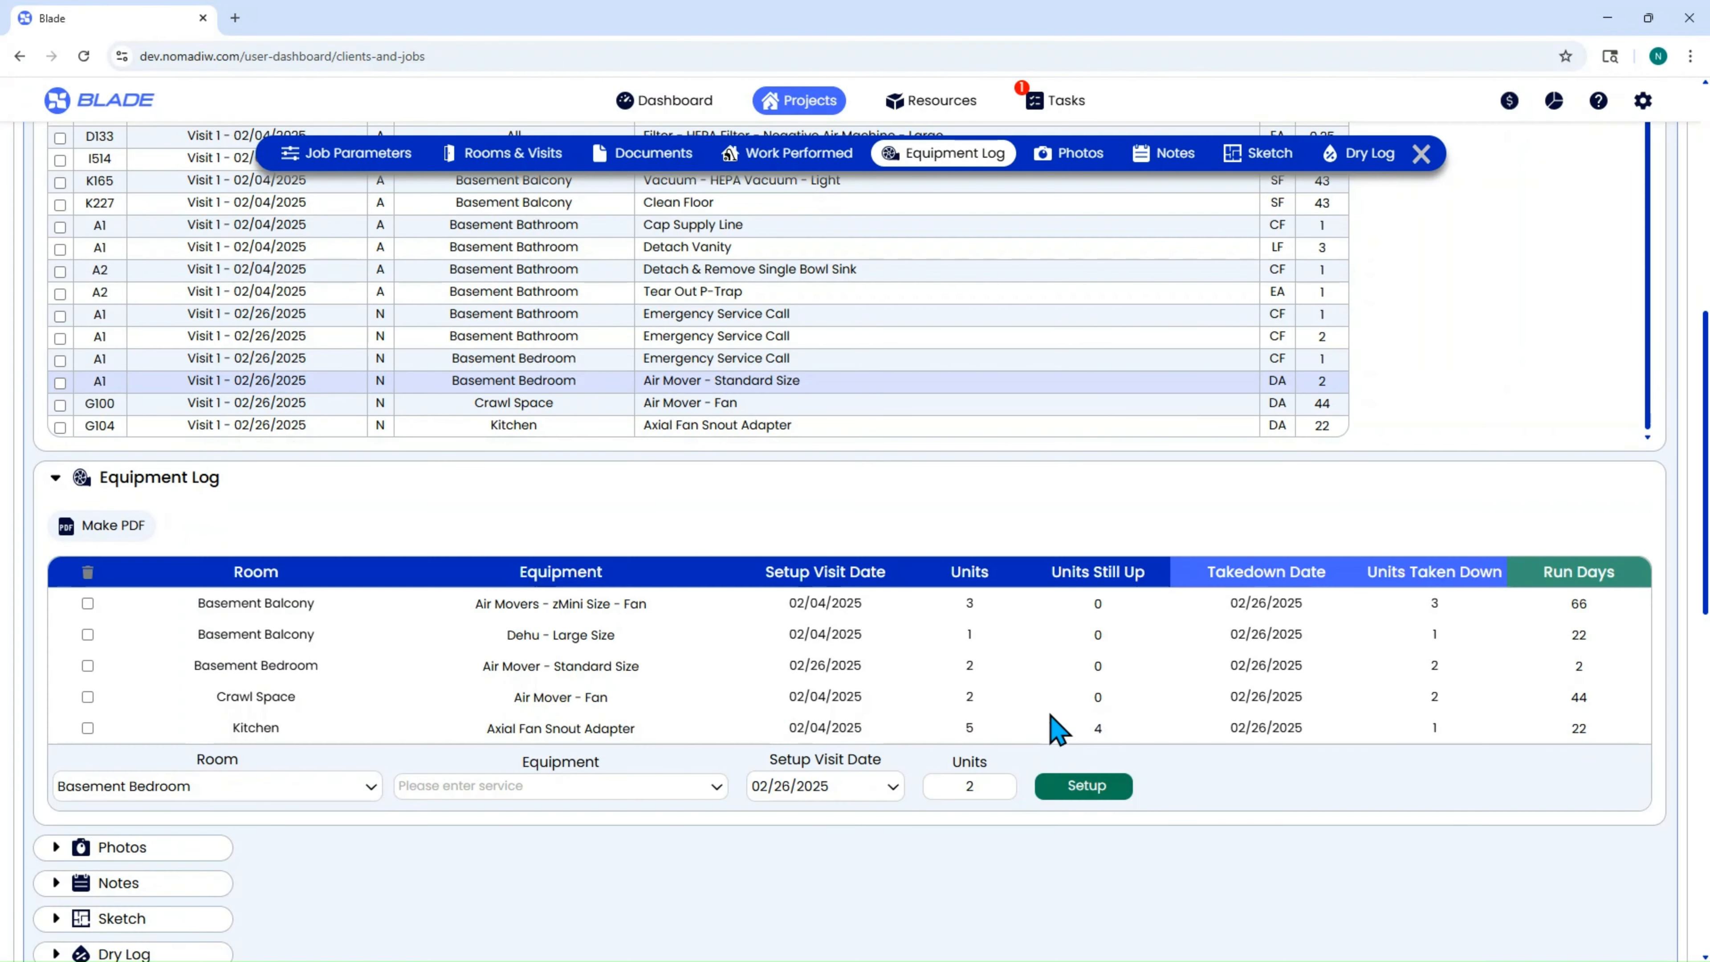
# - Examine the Air Mover - Standard Size line in Work Performed and display its setup and takedown note
pyautogui.scroll(2, 794, 505)
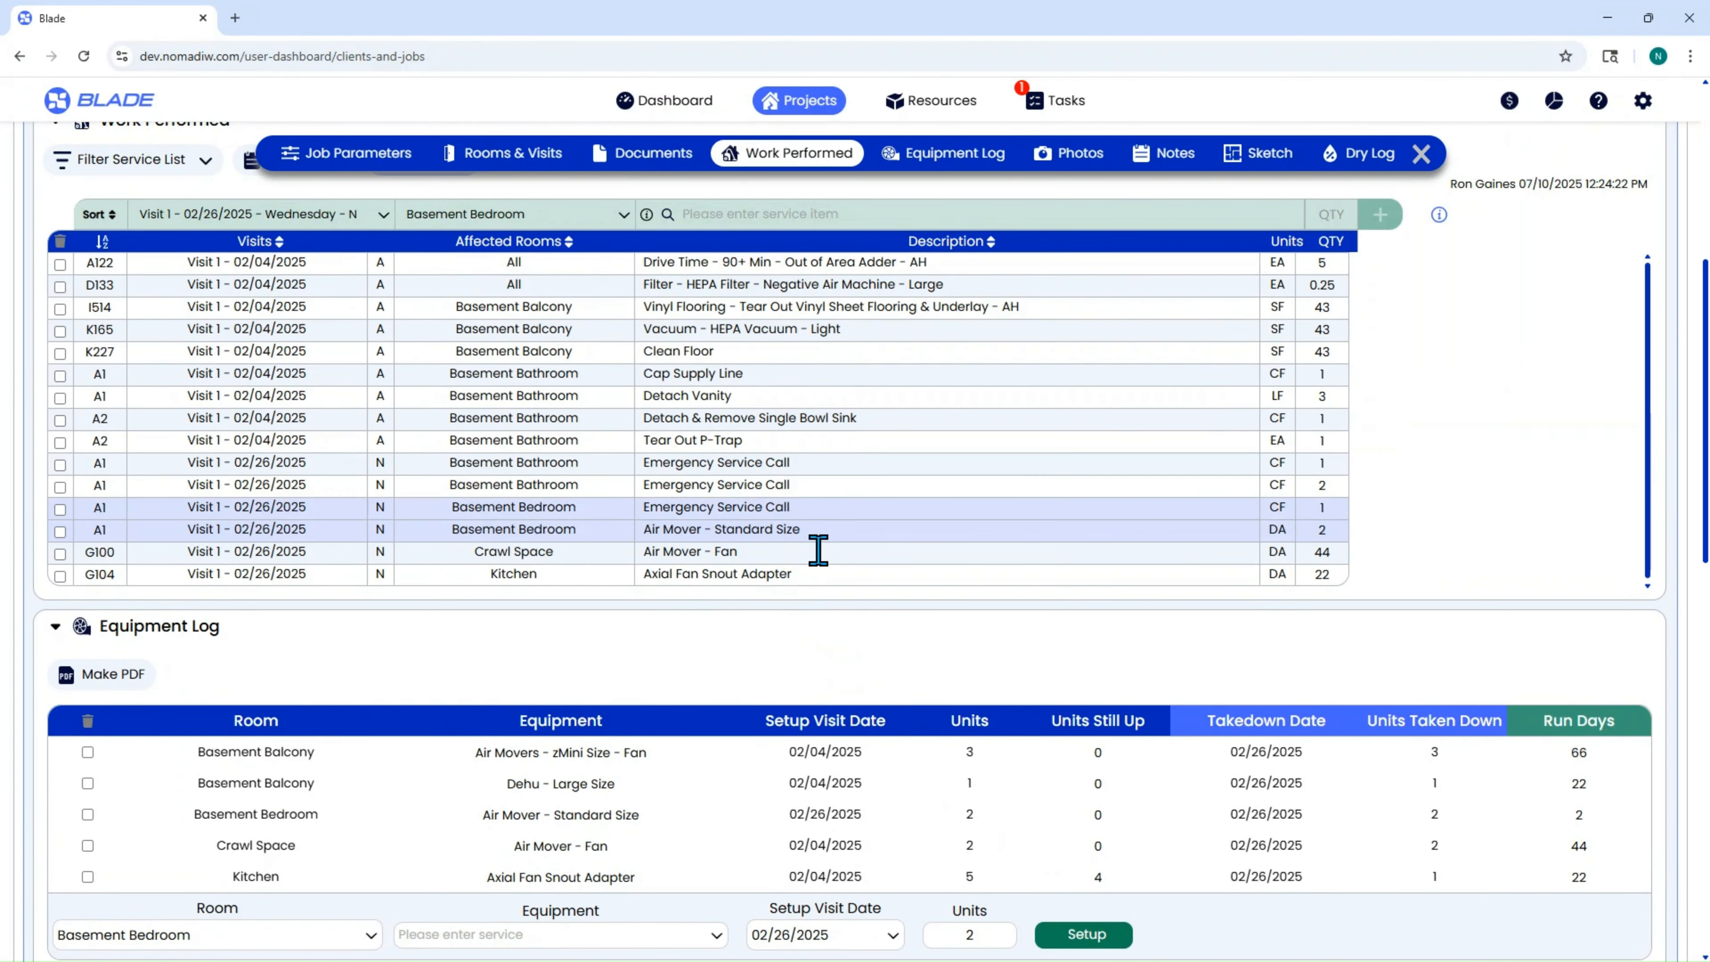
pyautogui.click(790, 529)
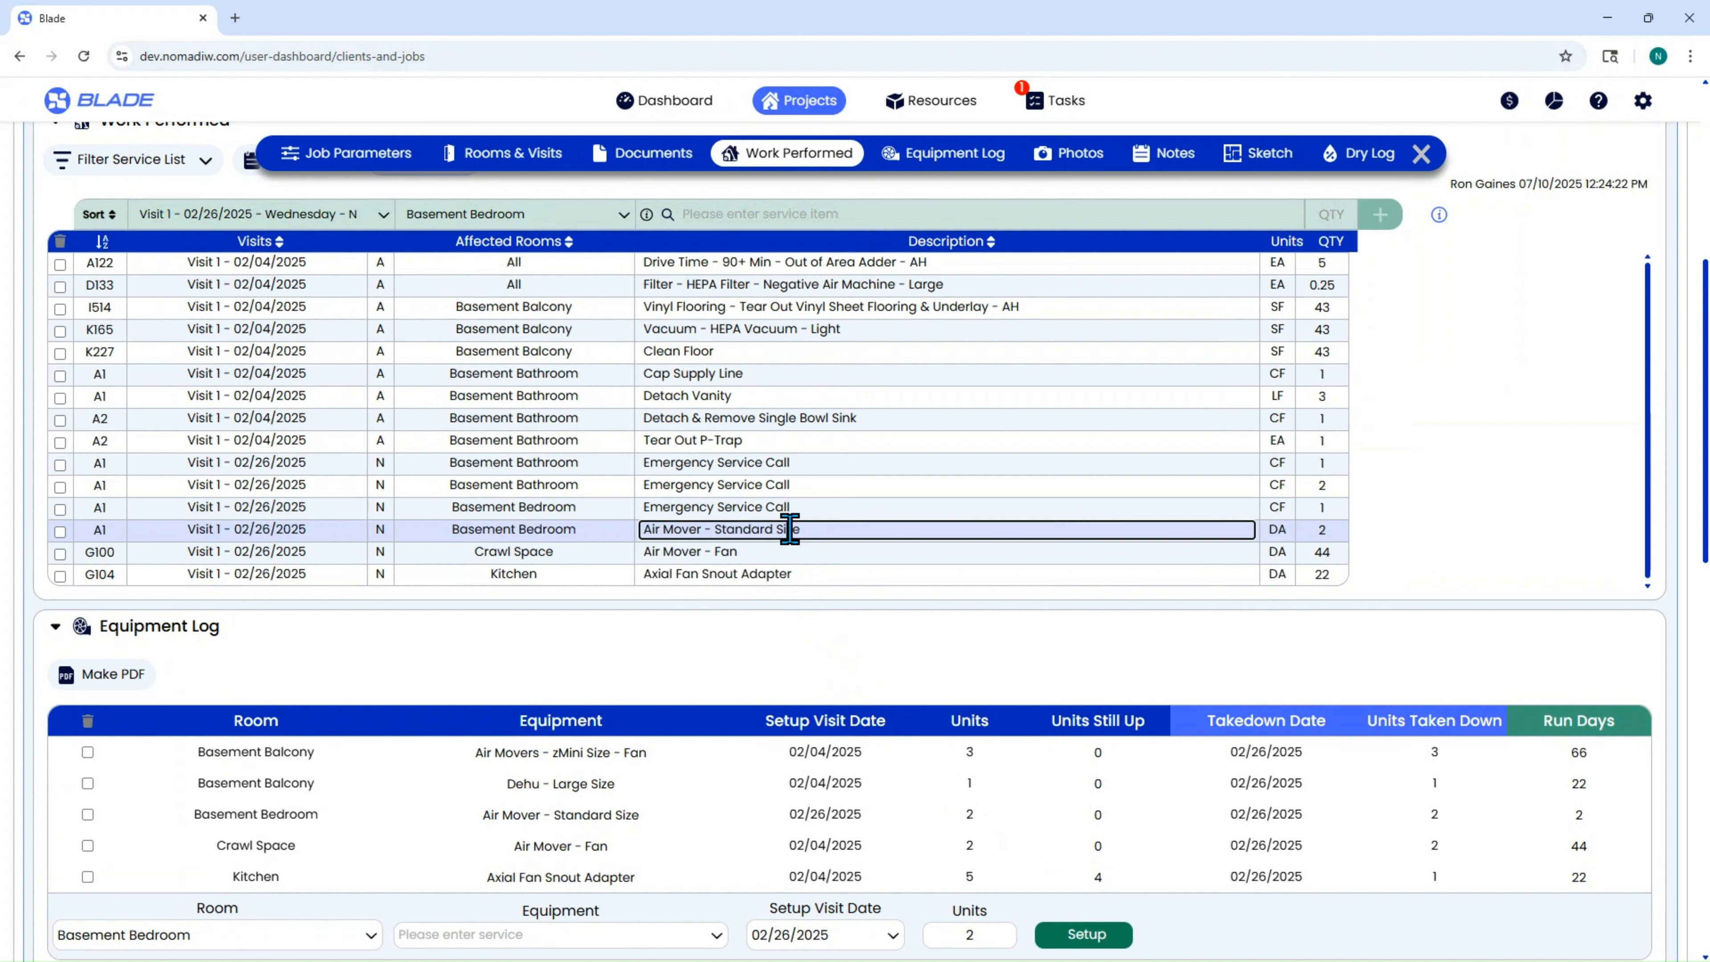
pyautogui.scroll(2, 578, 271)
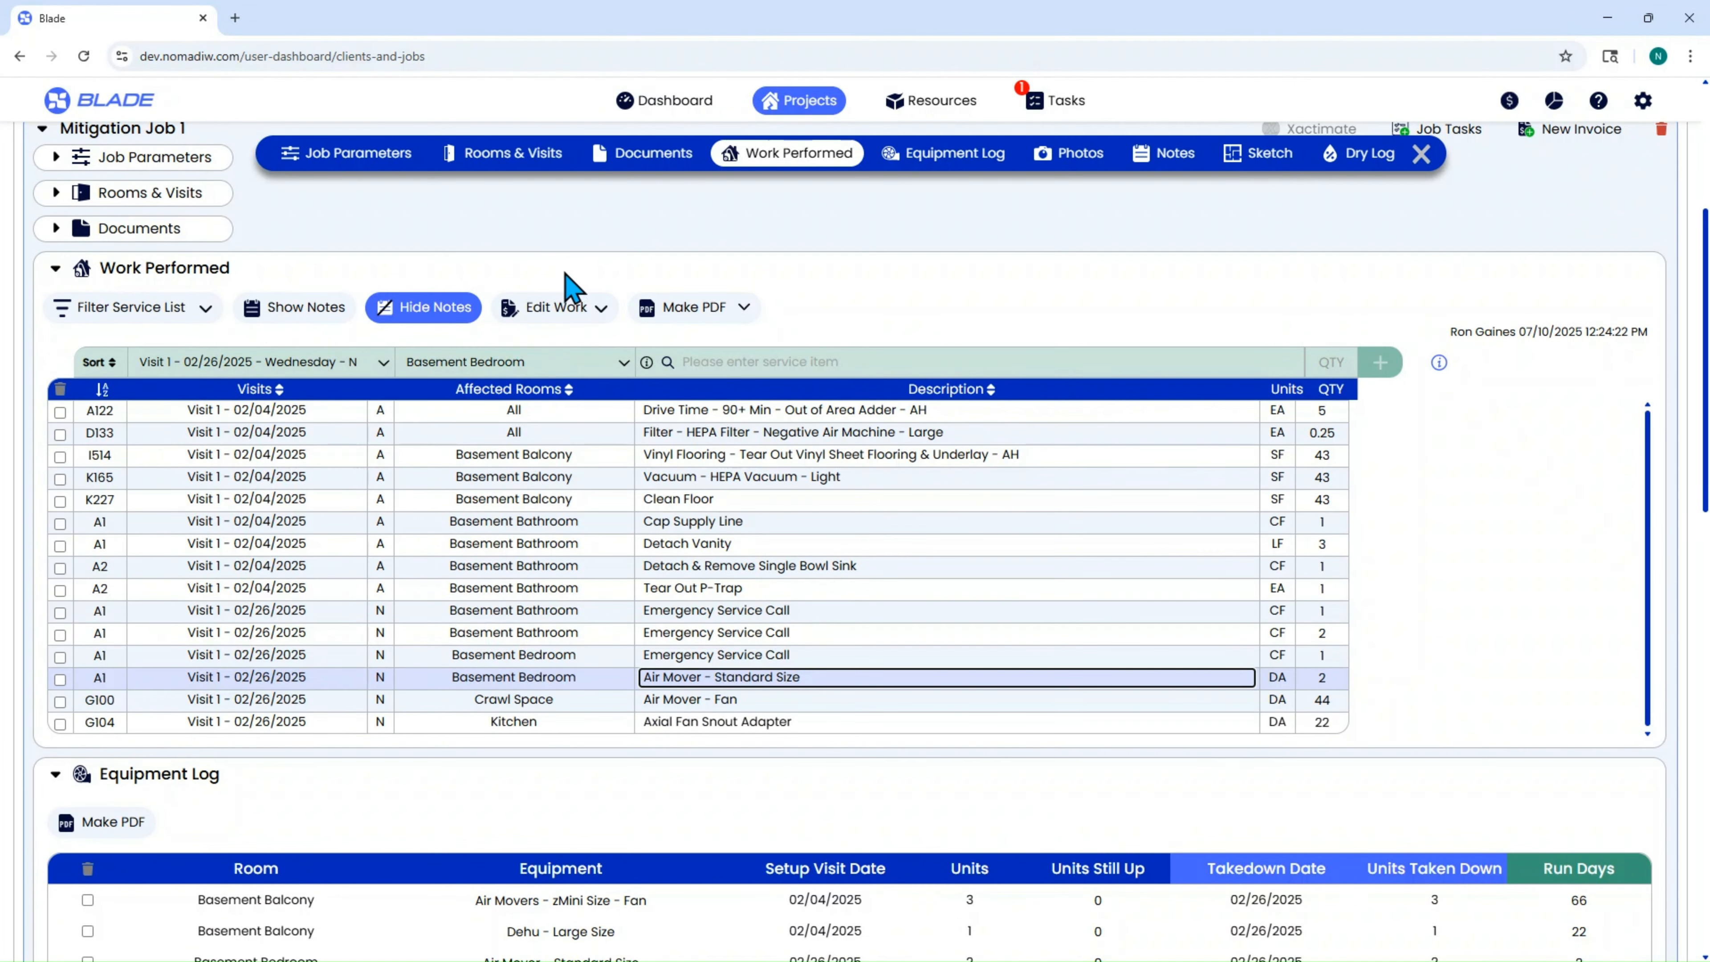
pyautogui.click(281, 311)
pyautogui.scroll(-20, 929, 700)
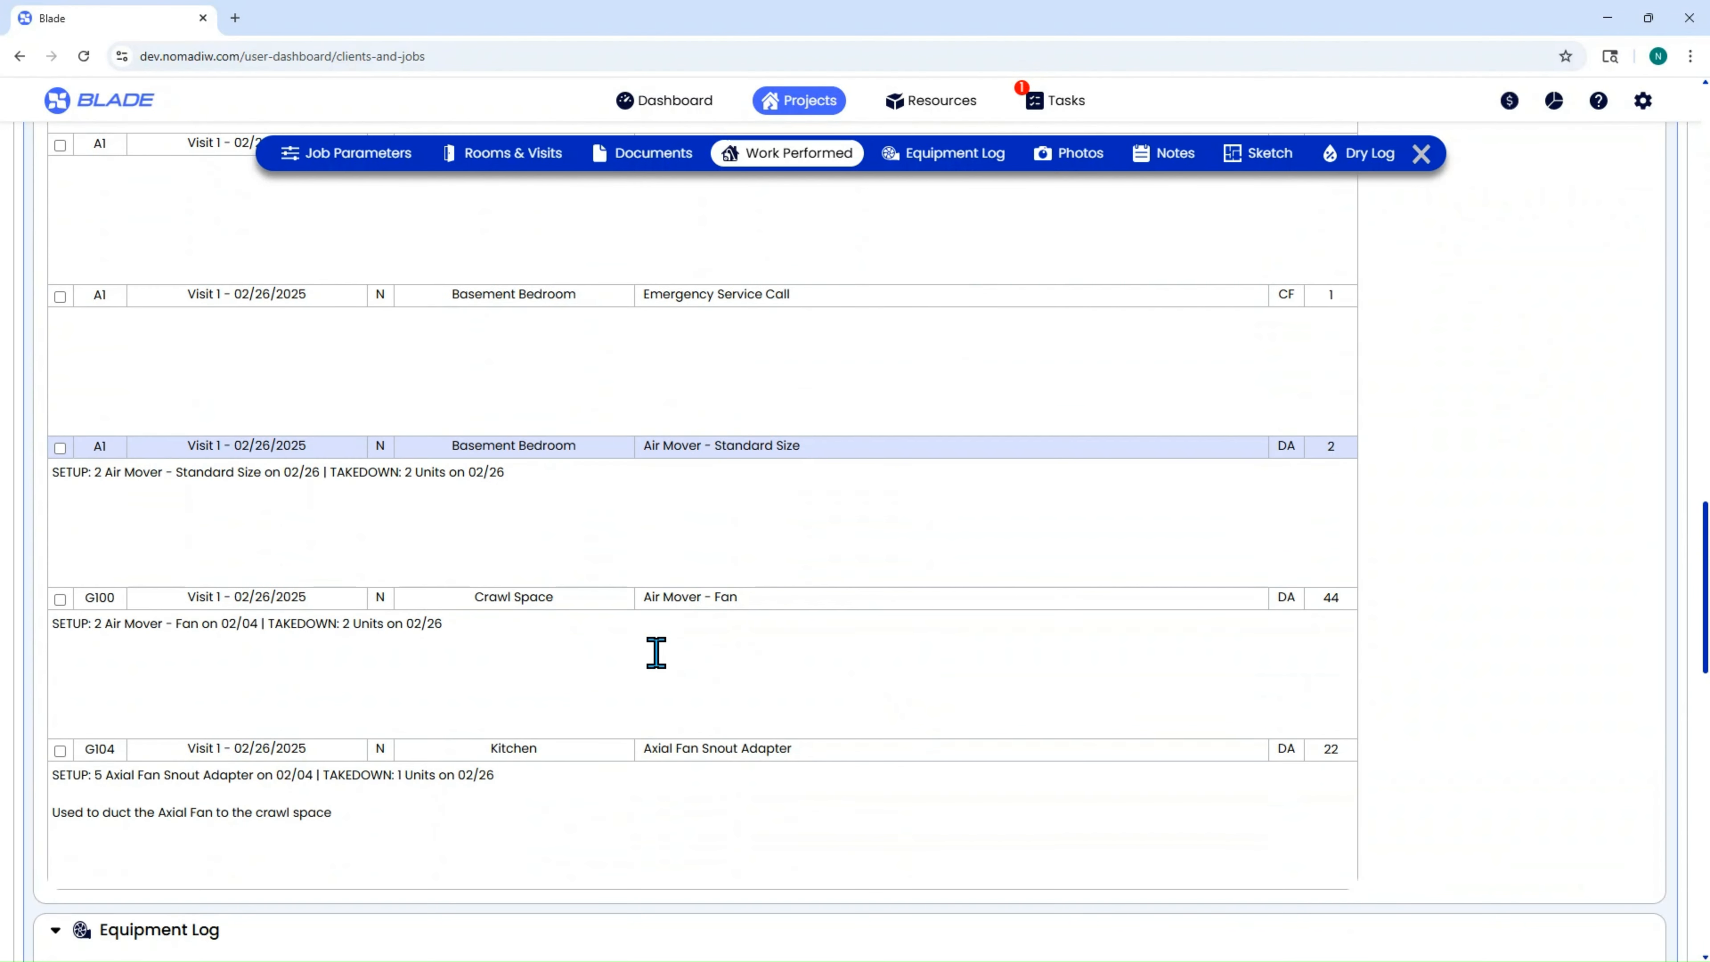
pyautogui.click(454, 496)
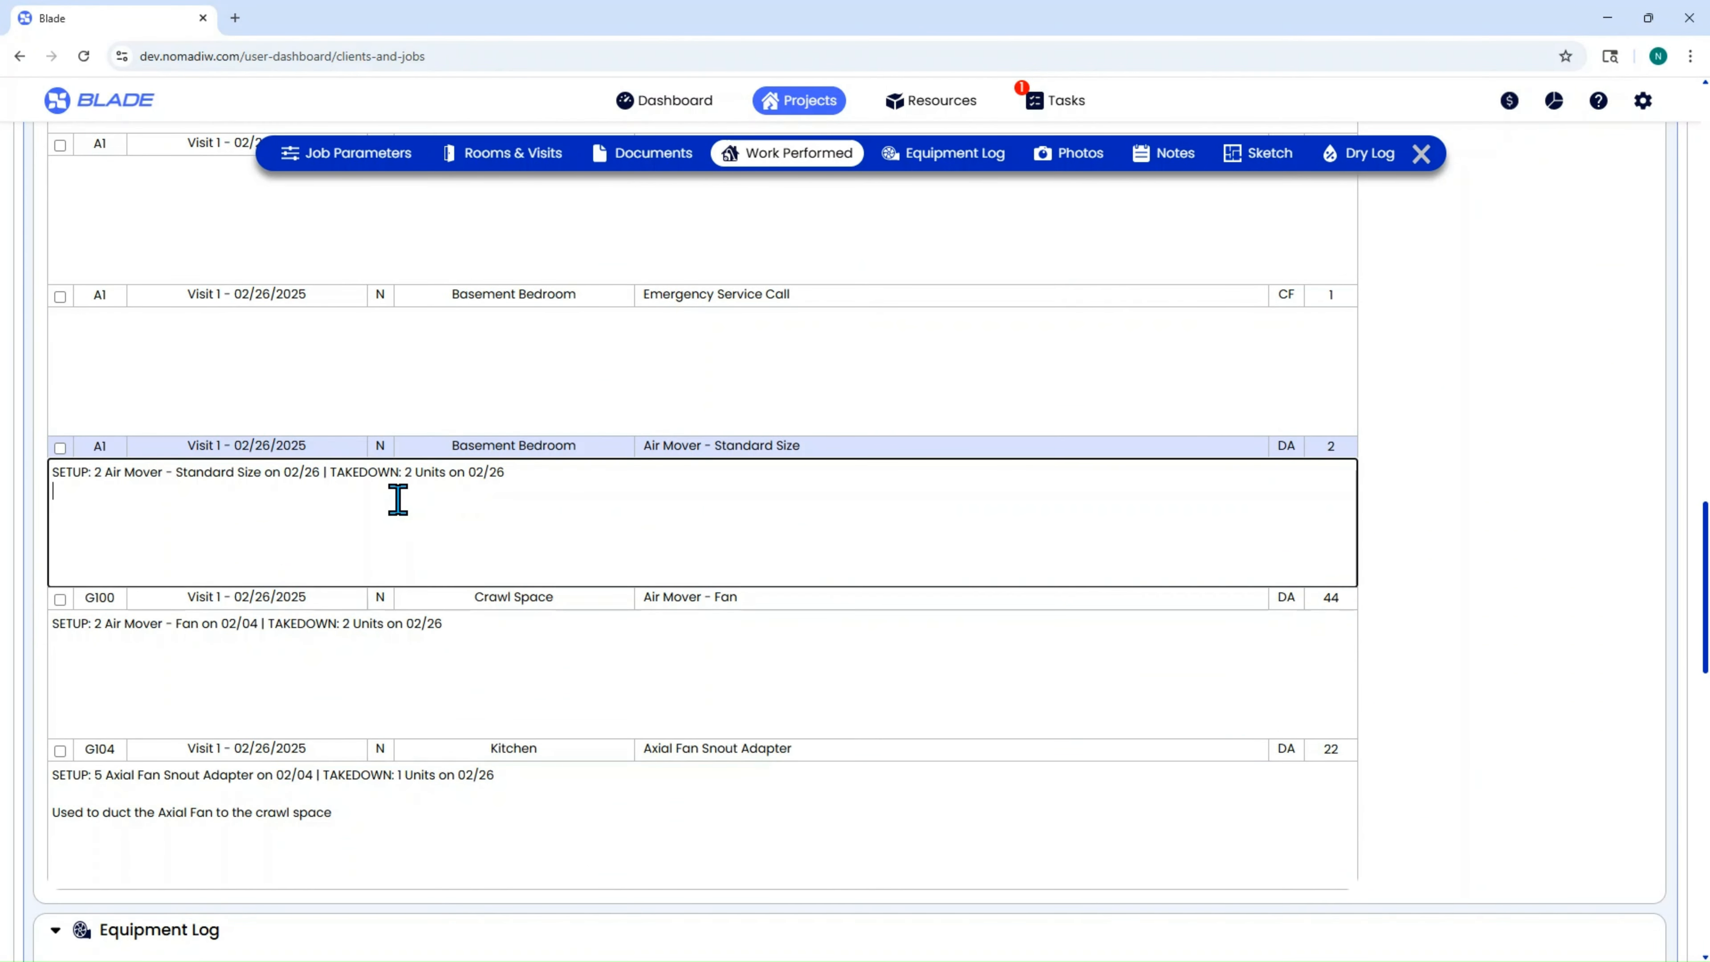
pyautogui.moveTo(454, 496); pyautogui.dragTo(46, 477)
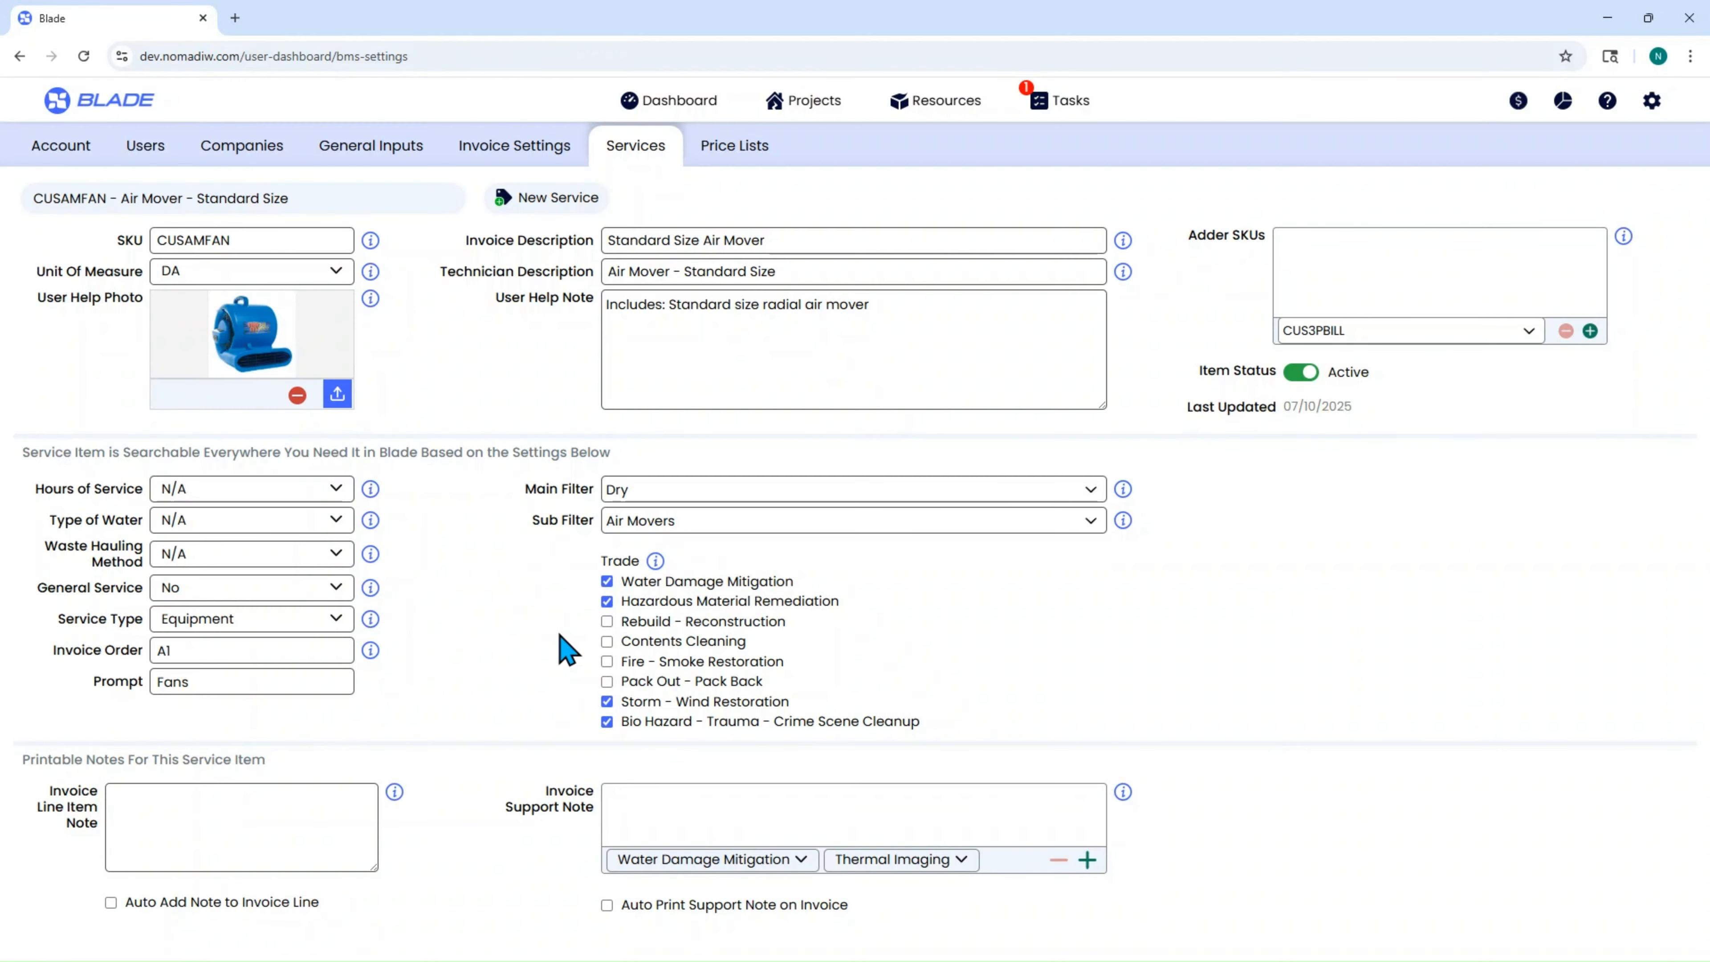
# - Set Air Mover - Standard Size's Invoice Order to A101 and Prompt to "Fans * Run Days", and choose the item in Work Performed
pyautogui.click(231, 651)
pyautogui.moveTo(229, 651); pyautogui.dragTo(122, 644)
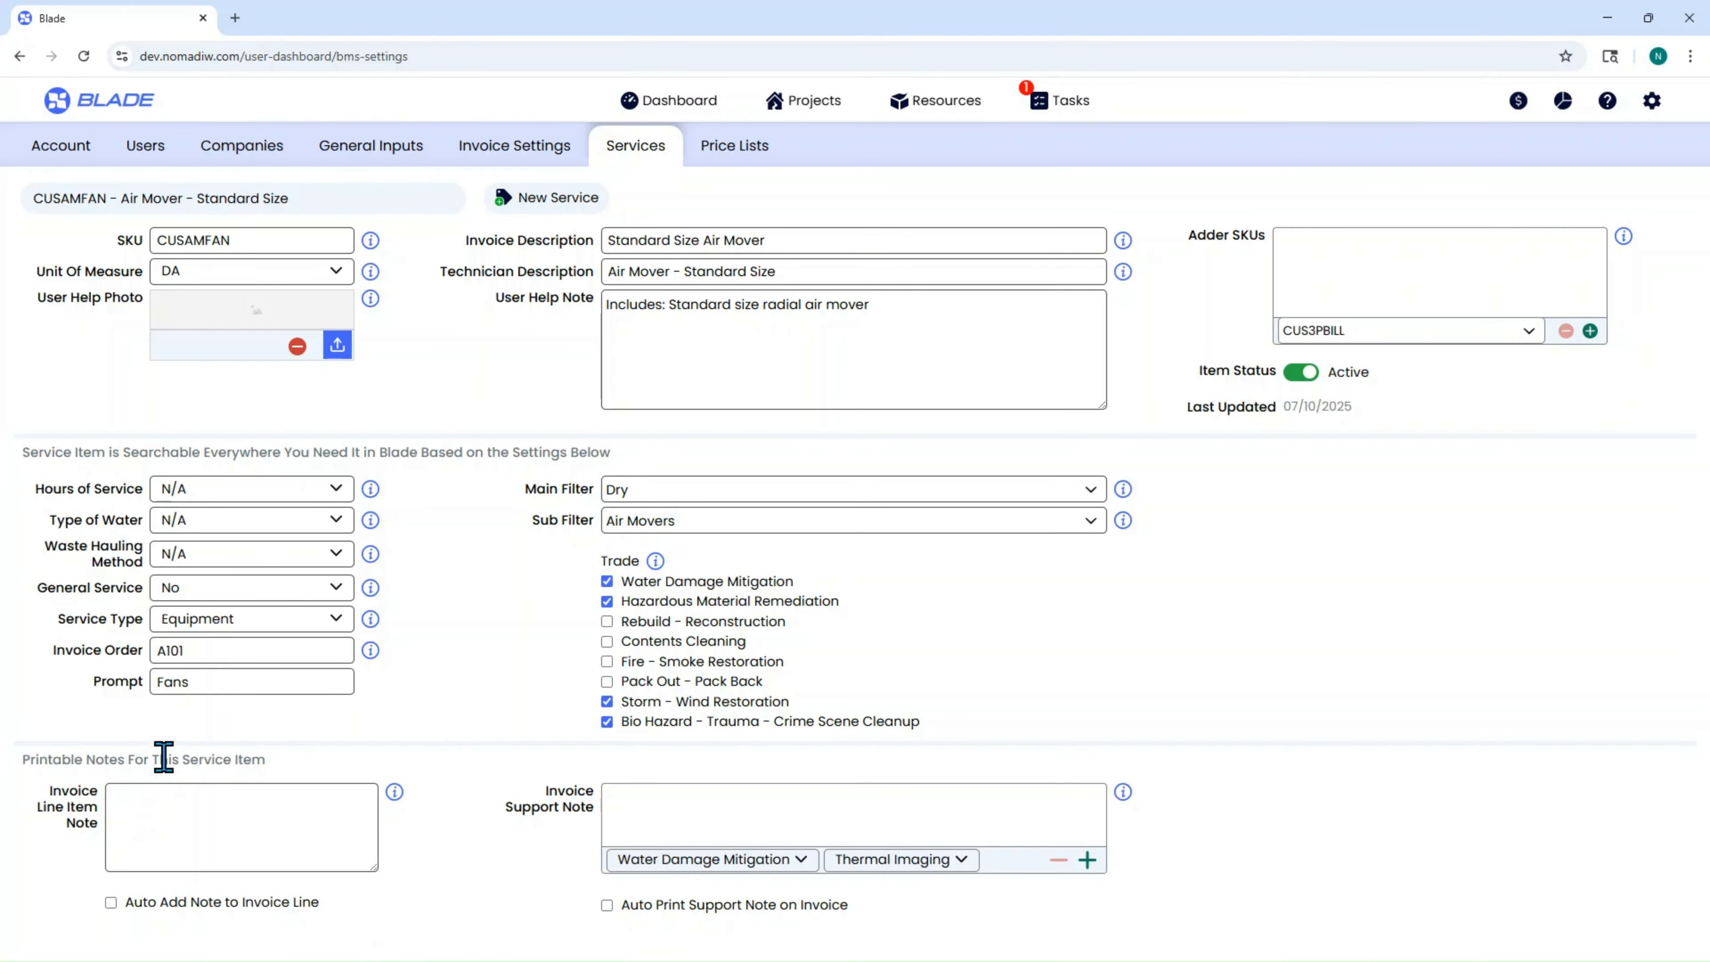
pyautogui.click(205, 681)
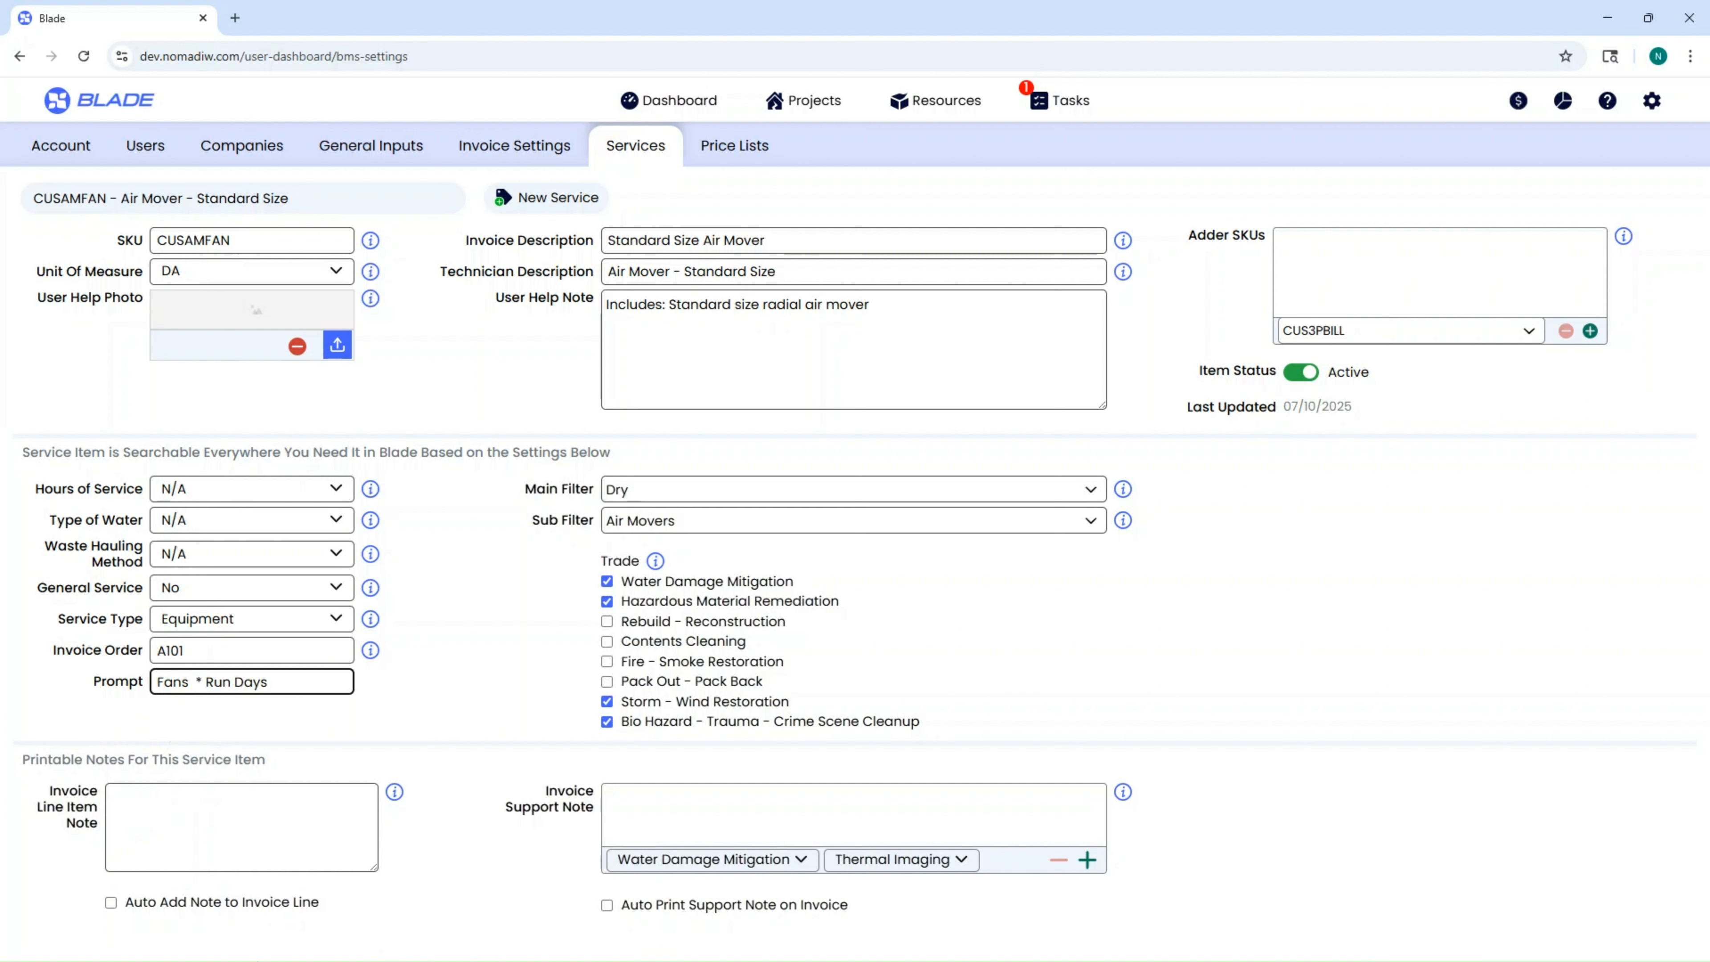
pyautogui.click(401, 592)
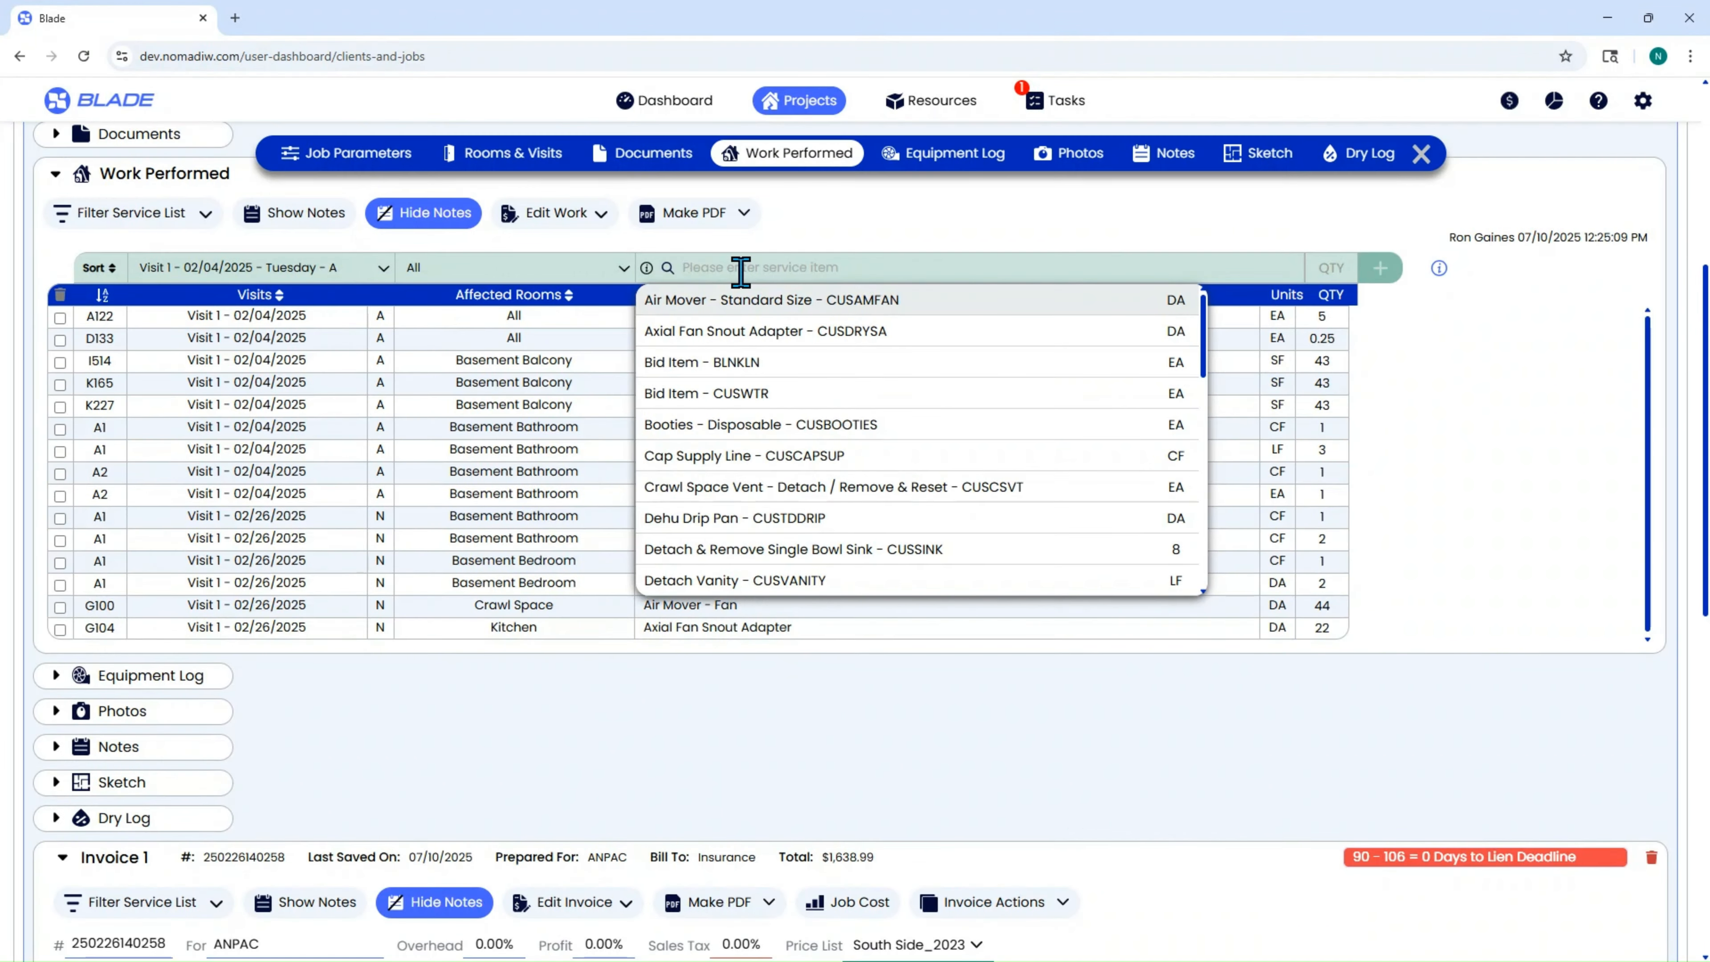
pyautogui.click(754, 299)
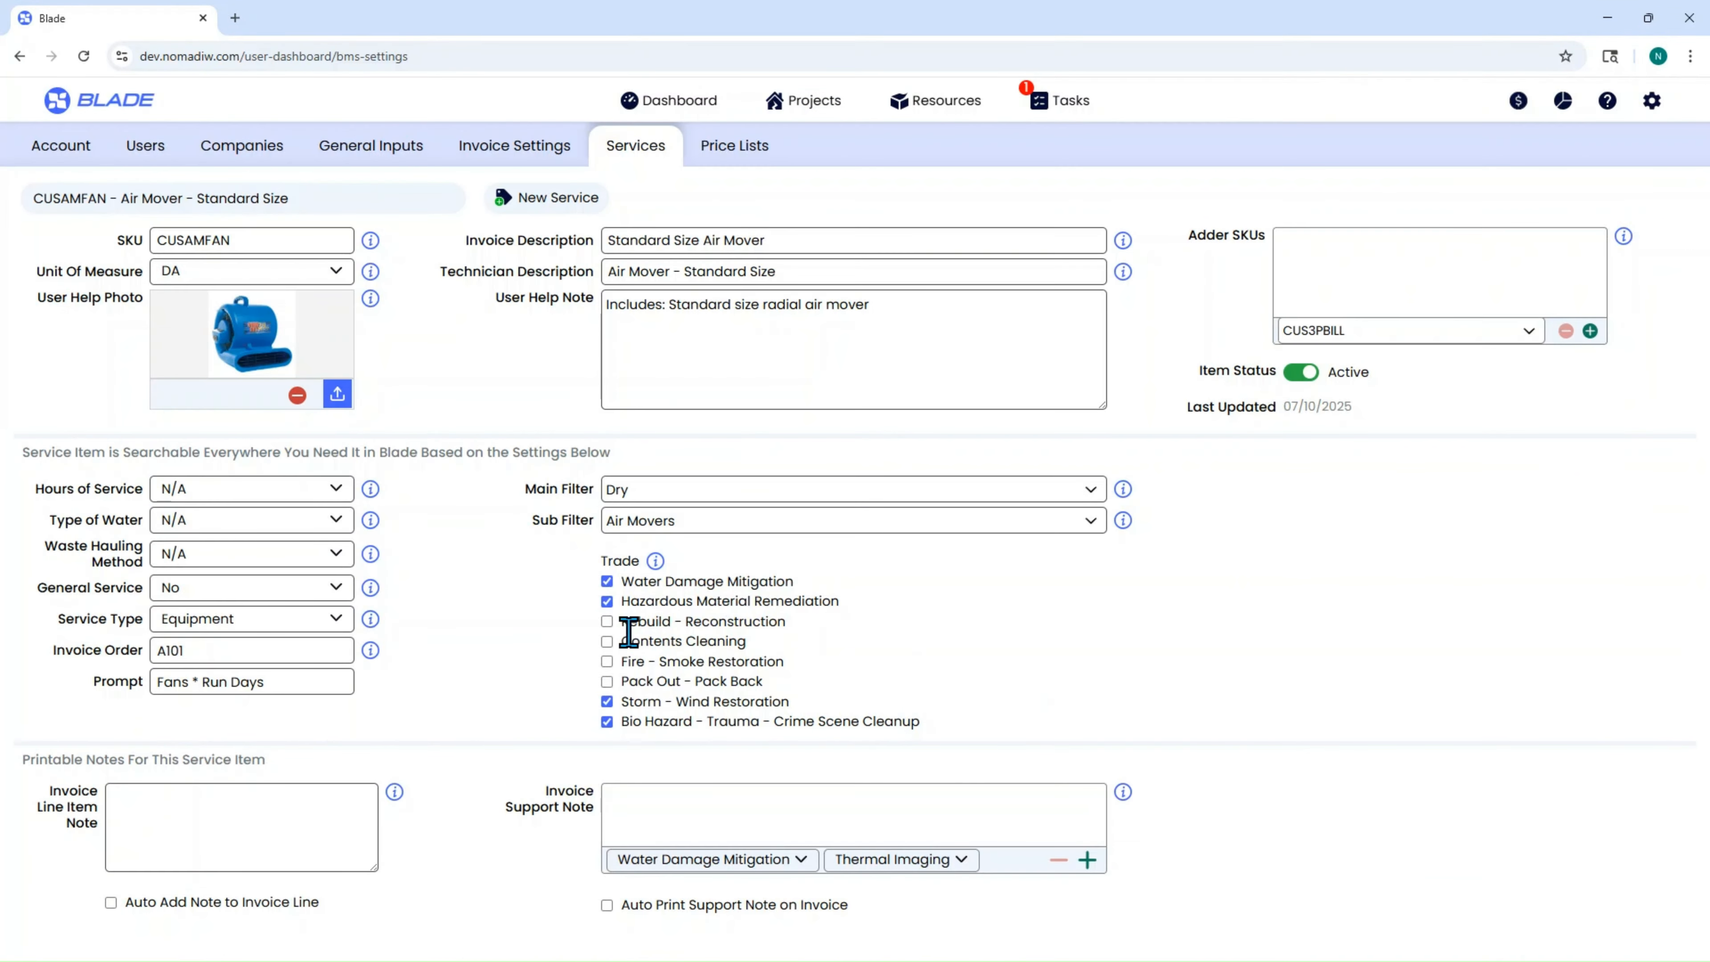
# - Examine the Main Filter and Sub Filter options for Air Mover - Standard Size, keeping Dry and Air Movers
pyautogui.click(648, 495)
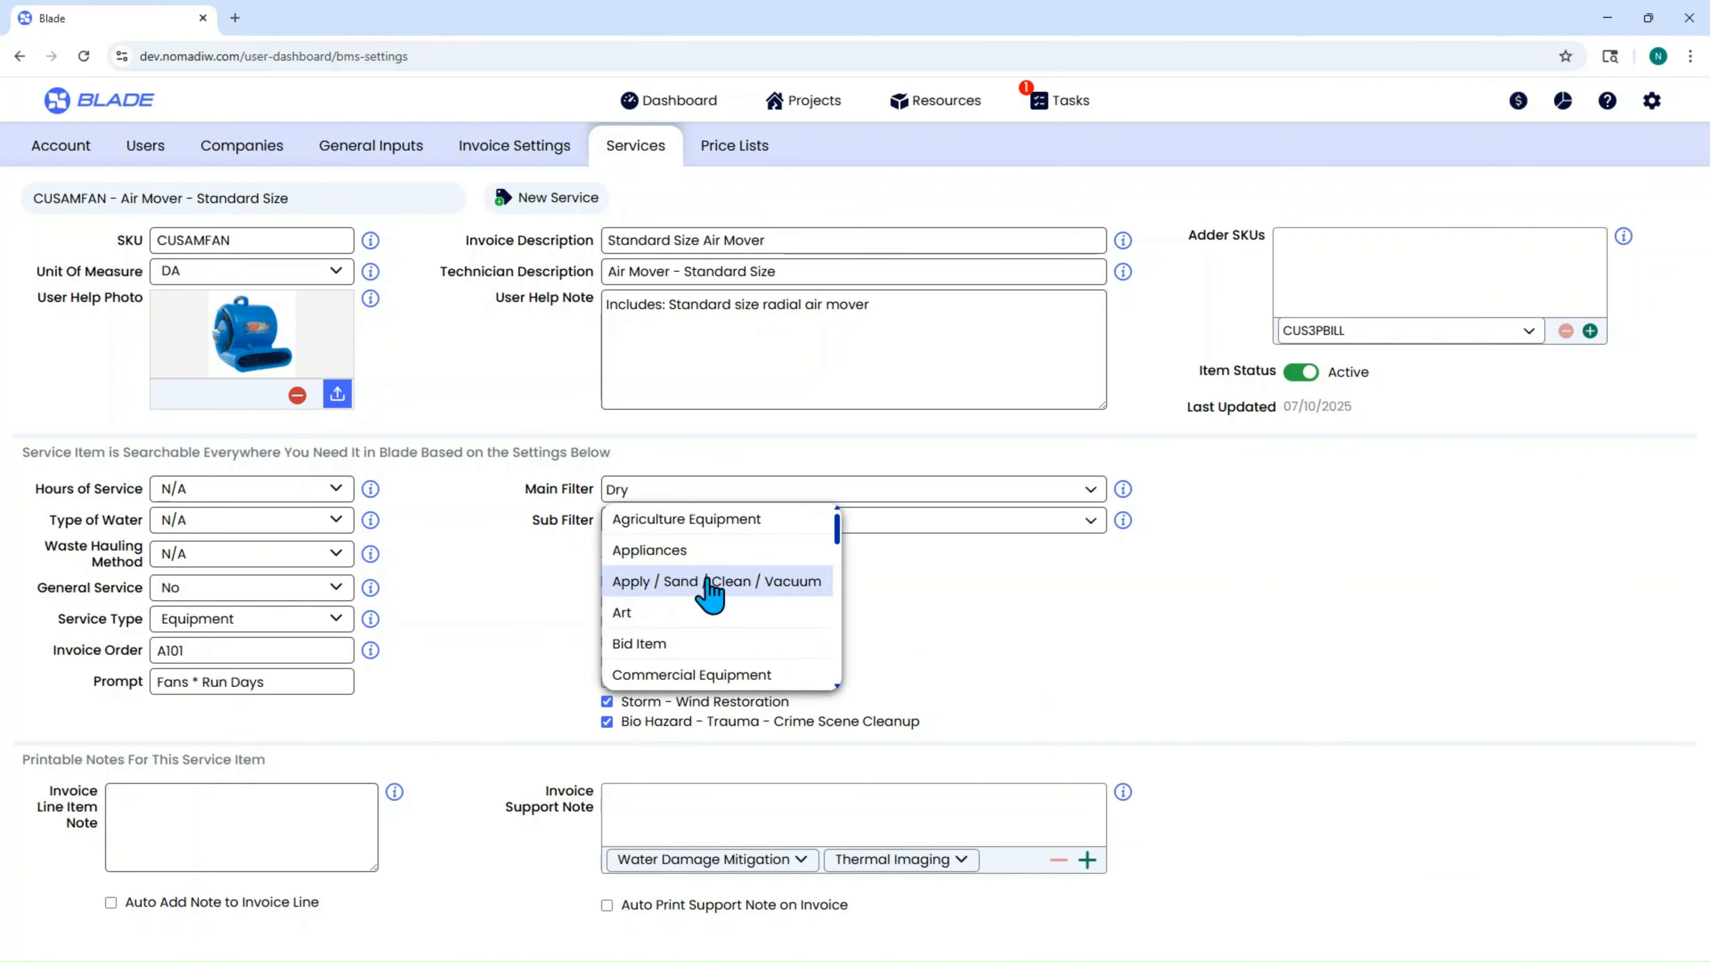
pyautogui.scroll(-4, 734, 613)
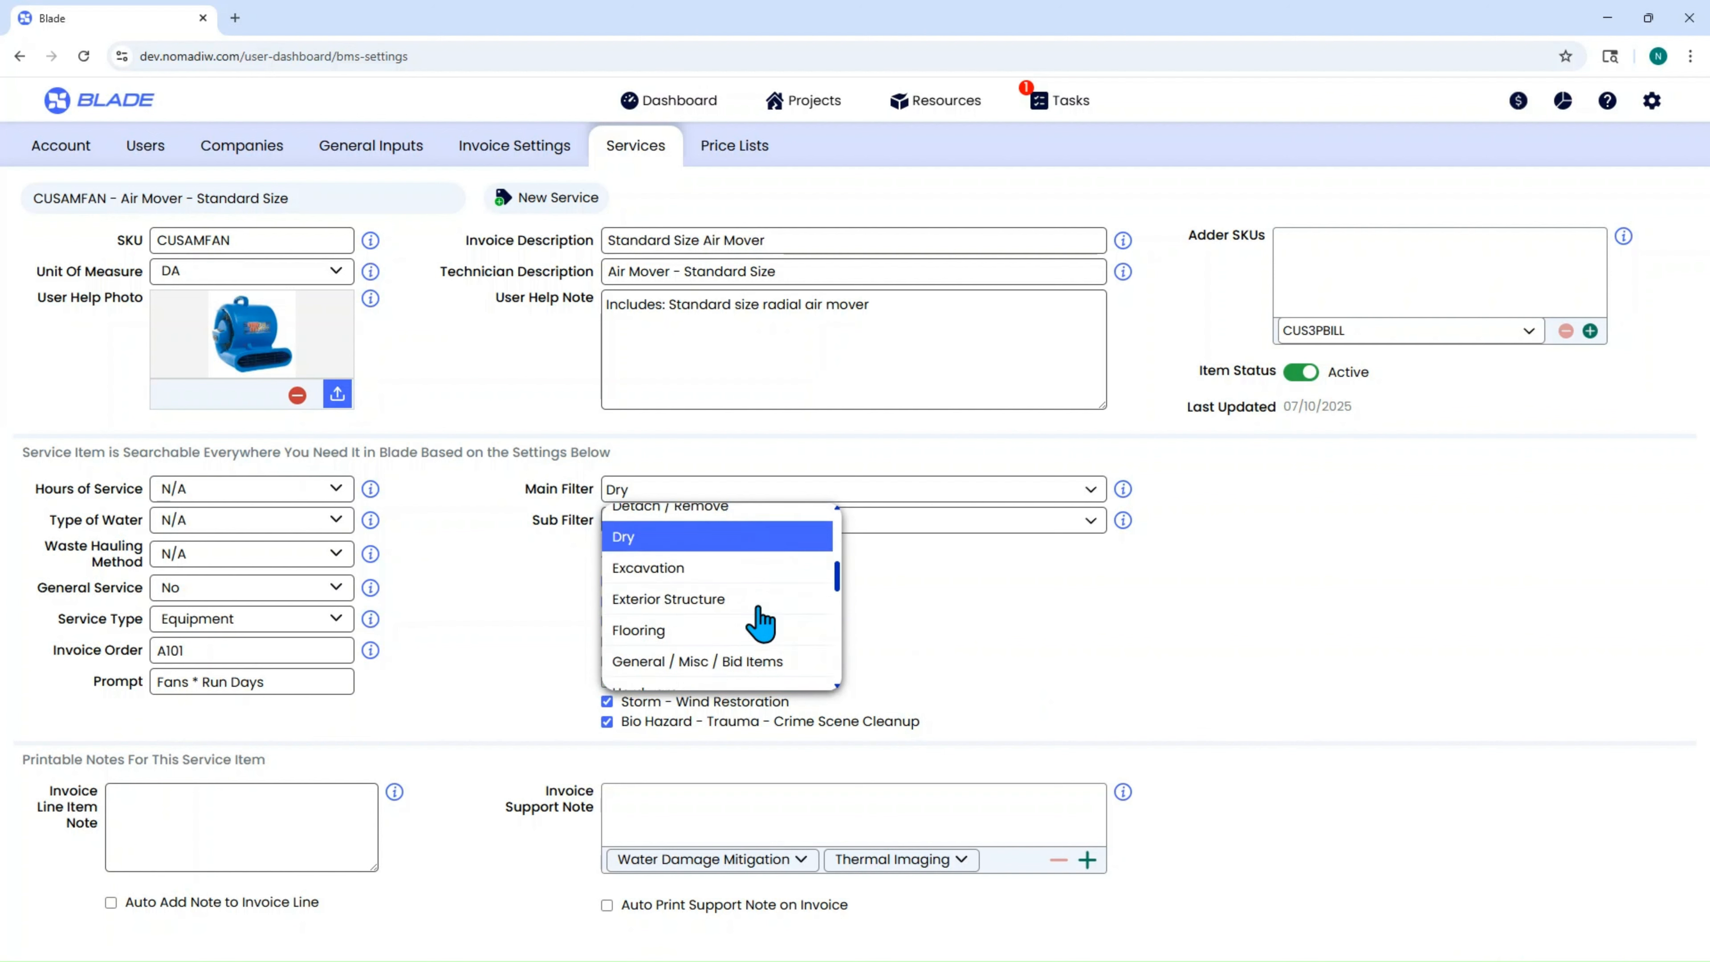
pyautogui.click(859, 602)
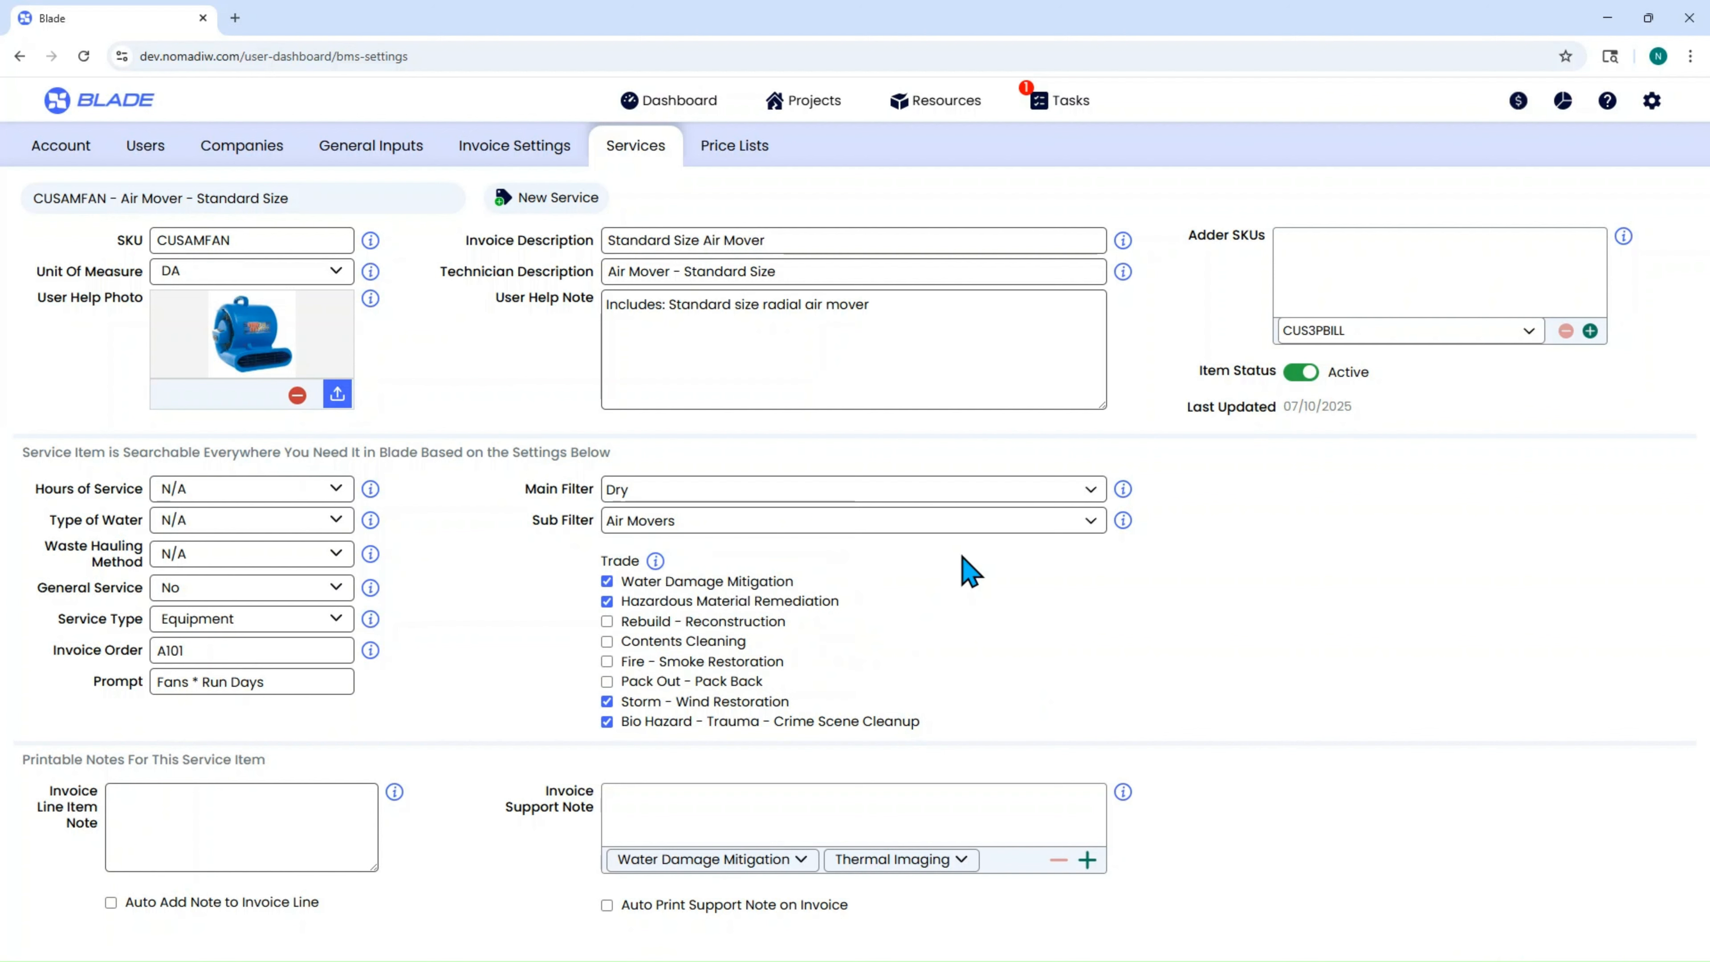
pyautogui.click(956, 525)
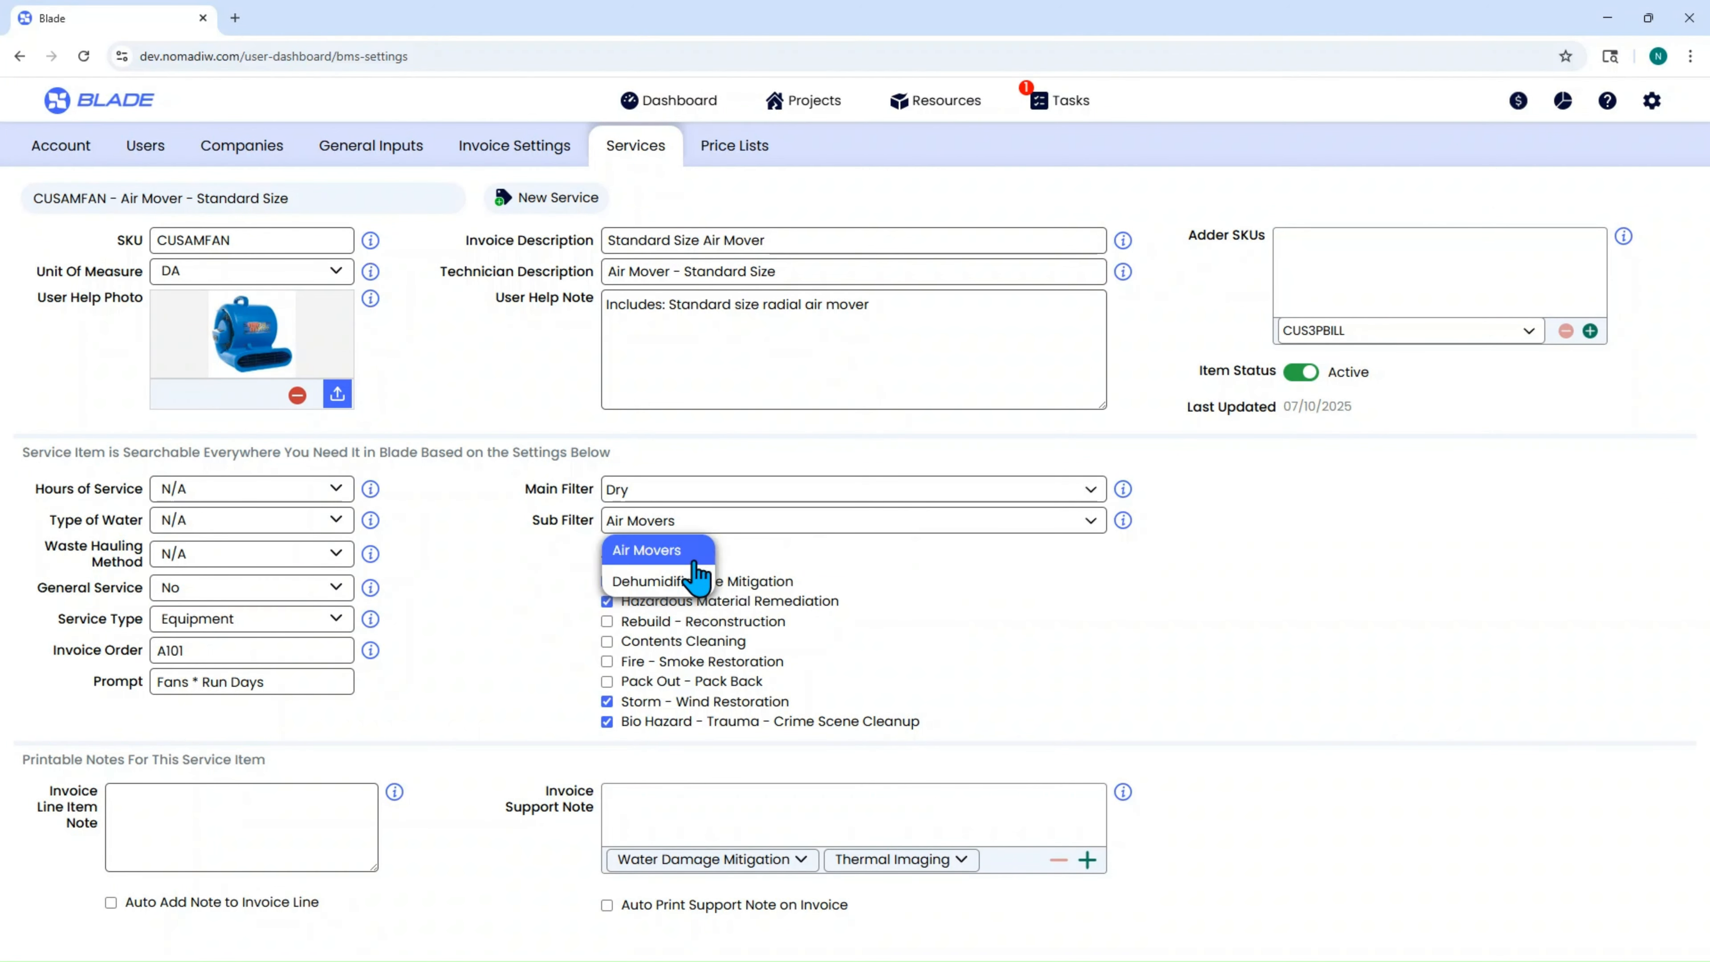
pyautogui.click(950, 598)
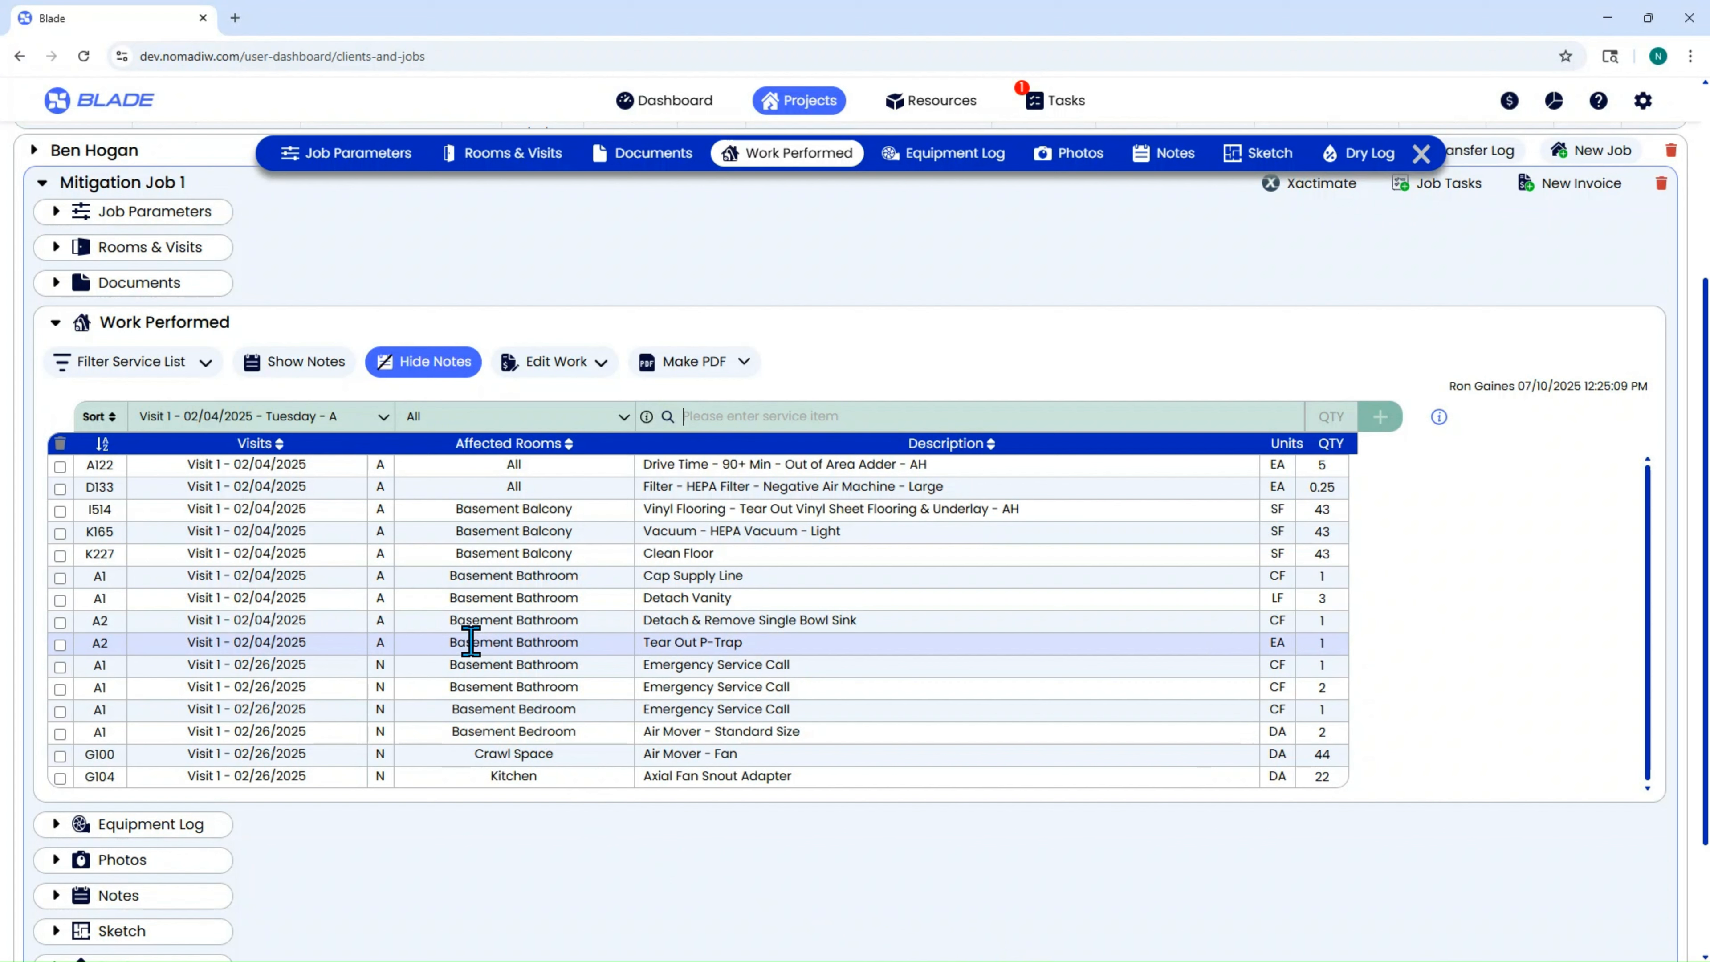
# - Filter the Work Performed service list to the Dry category and display the matching service items
pyautogui.click(168, 367)
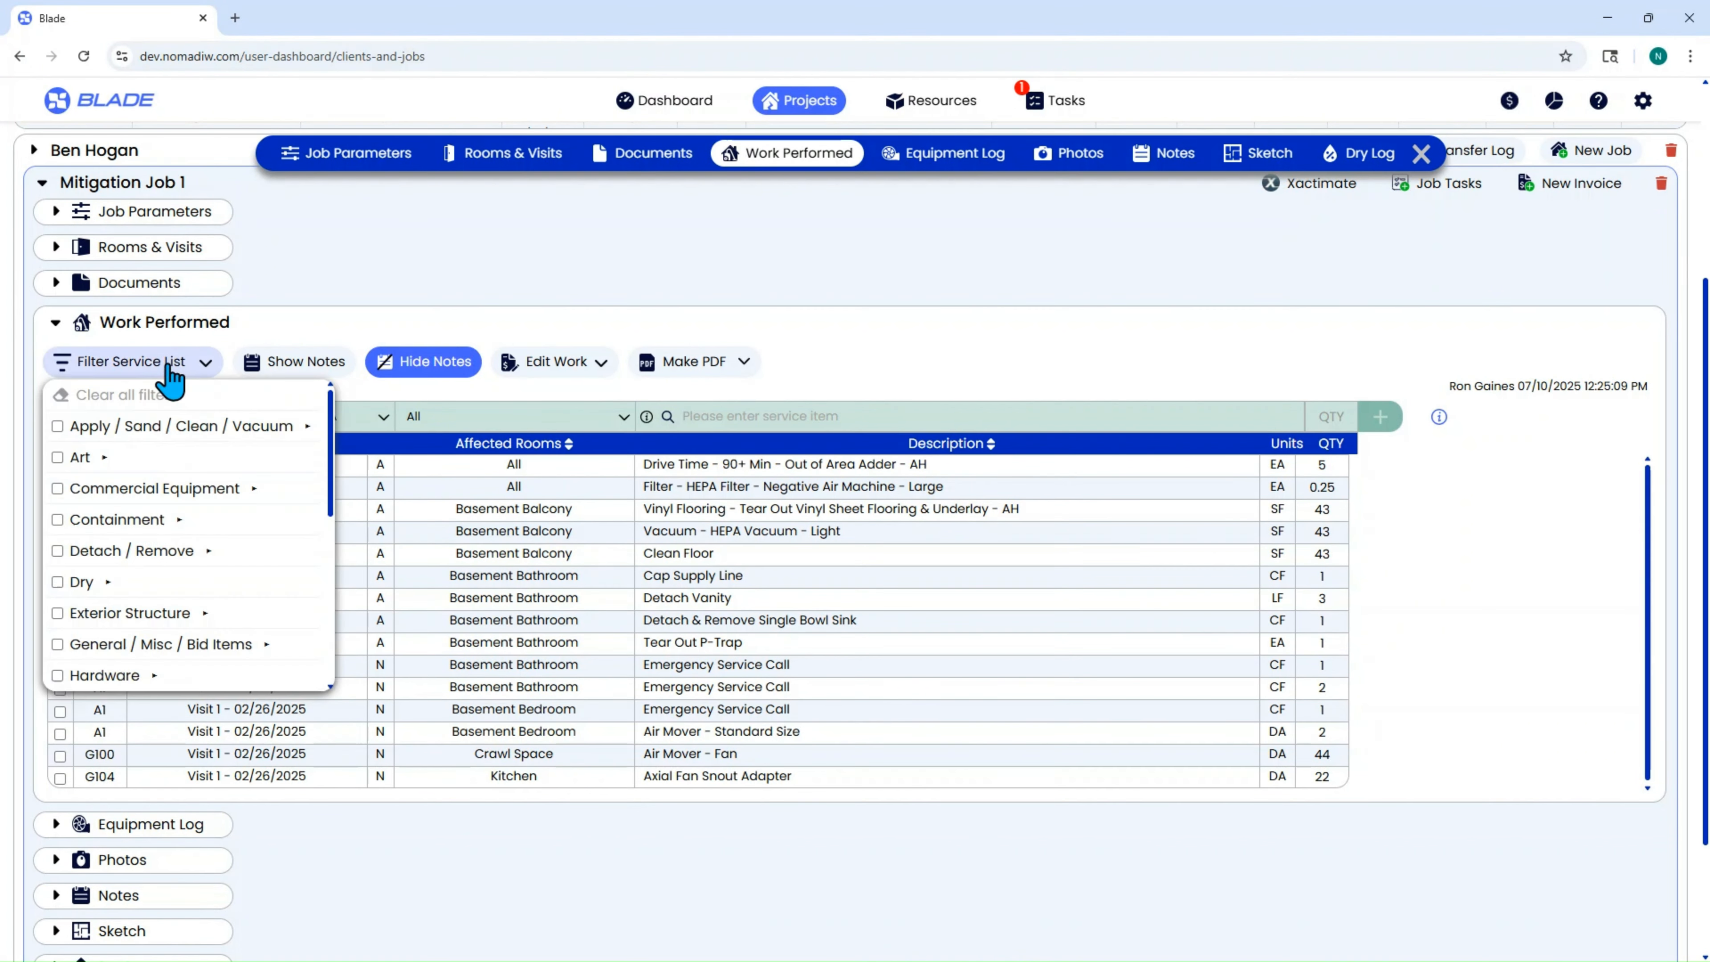
pyautogui.click(61, 585)
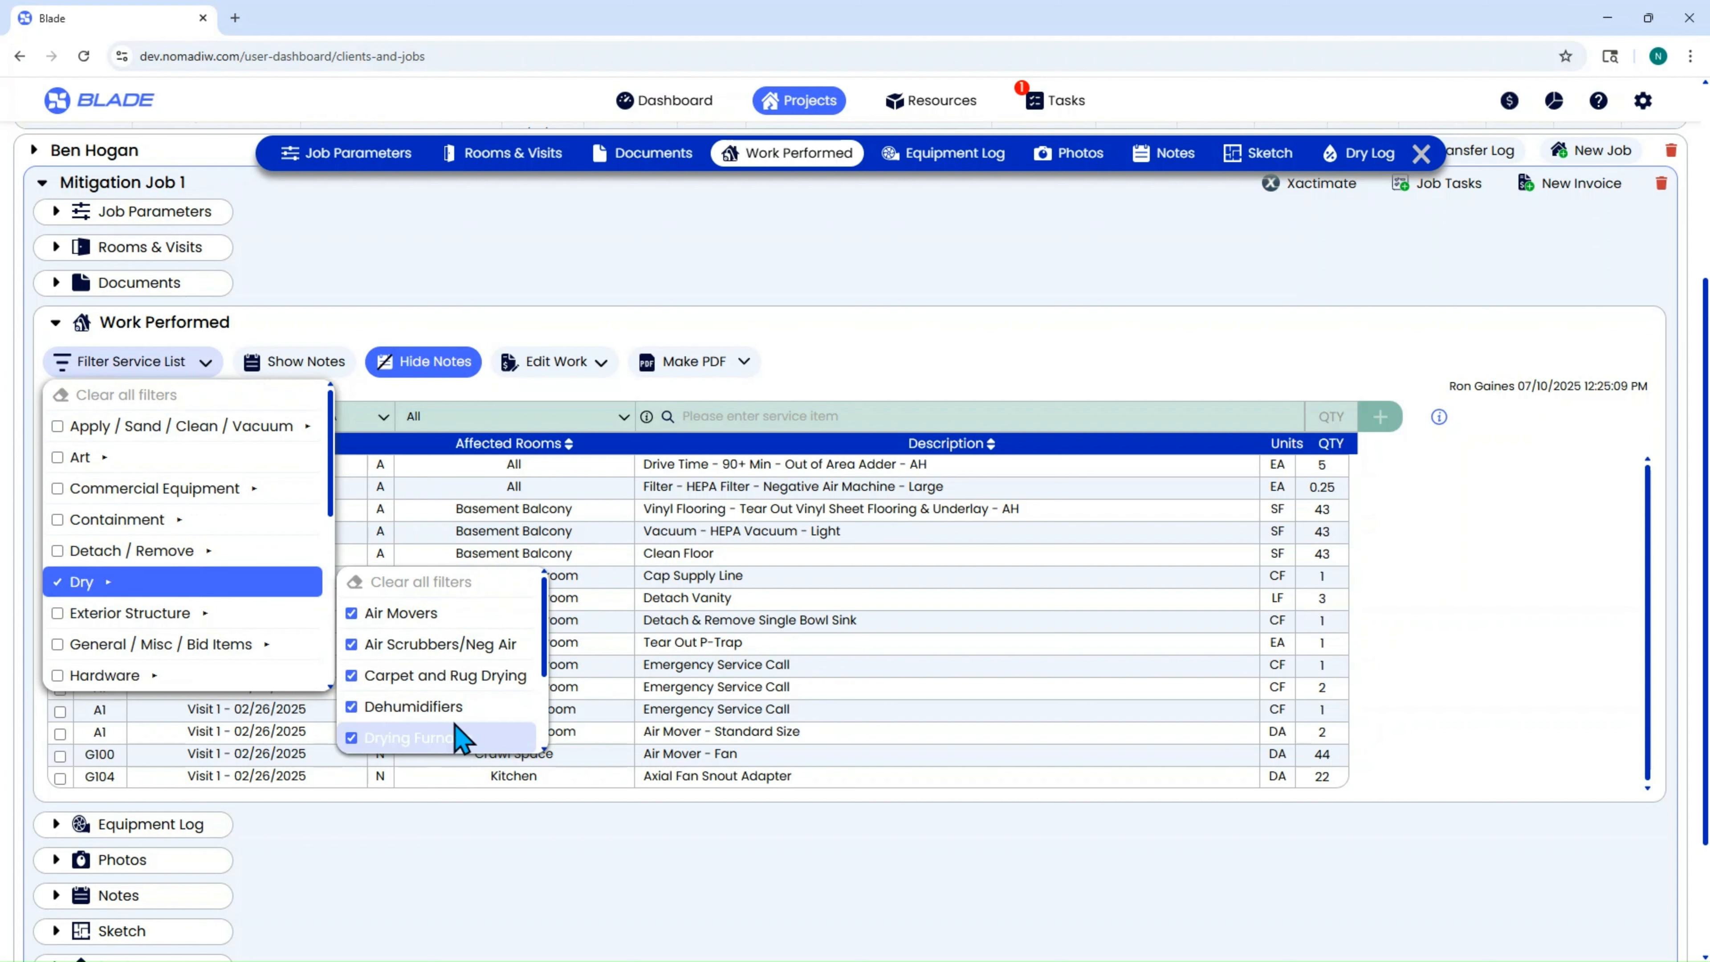
pyautogui.click(740, 414)
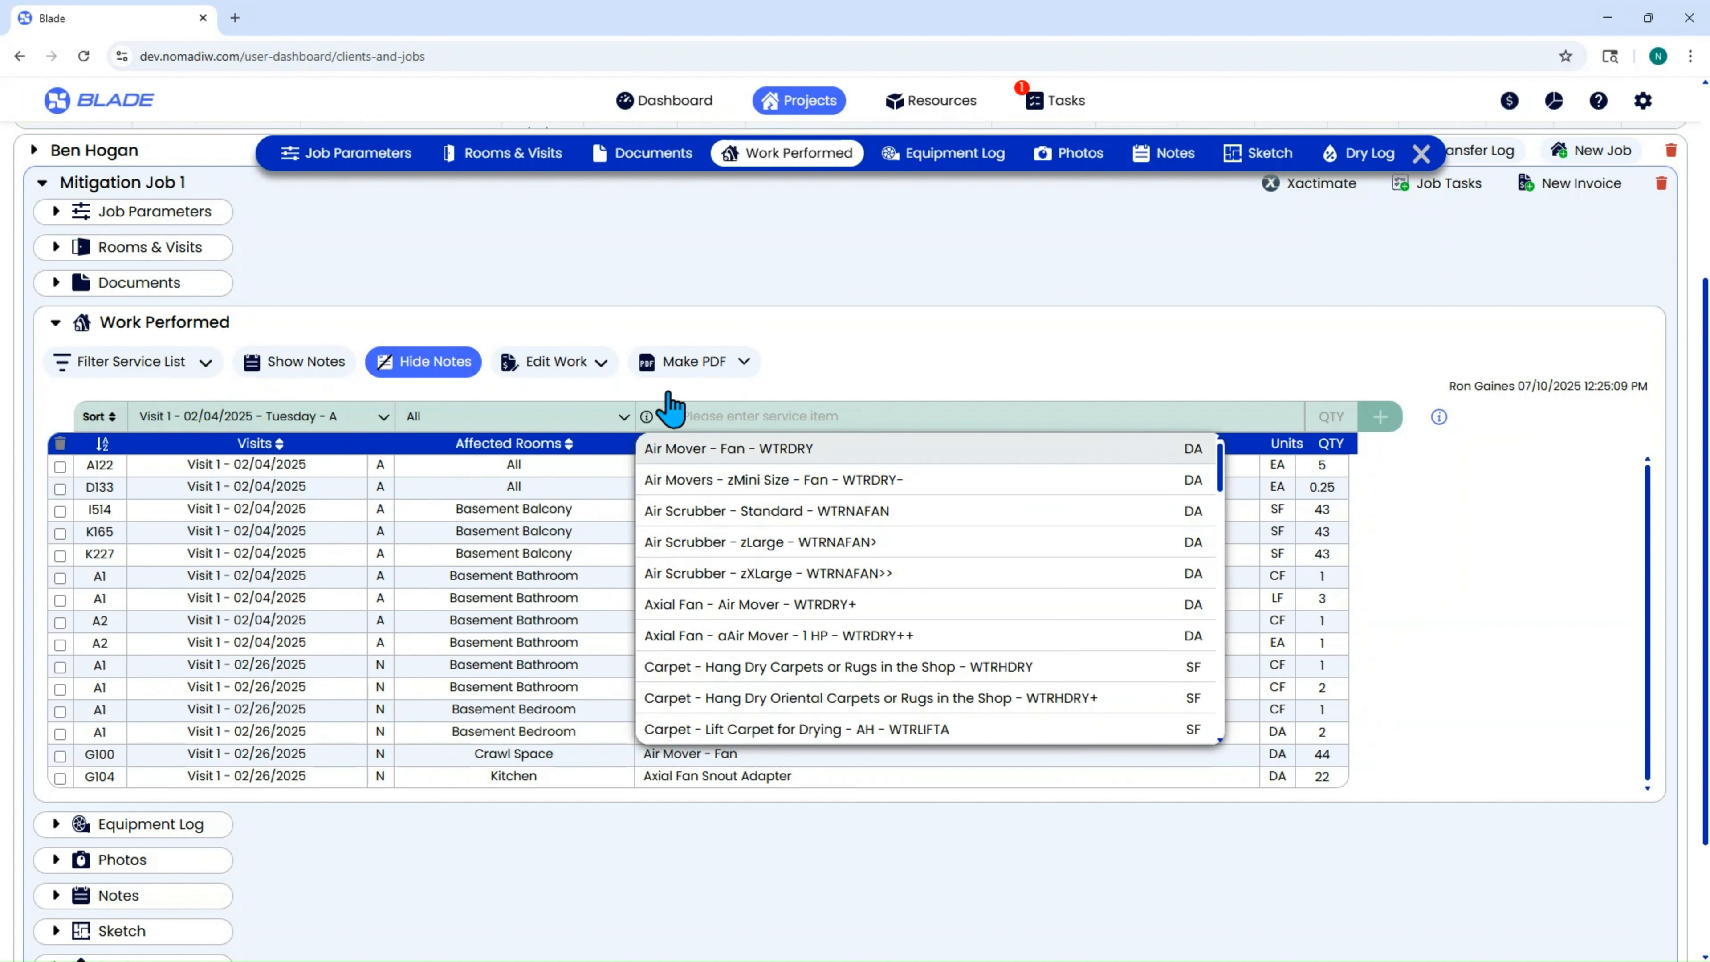
# - Exclude Air Movers, Air Scrubbers/Neg Air and Carpet and Rug Drying from the Dry filter, and display the remaining service items
pyautogui.click(134, 363)
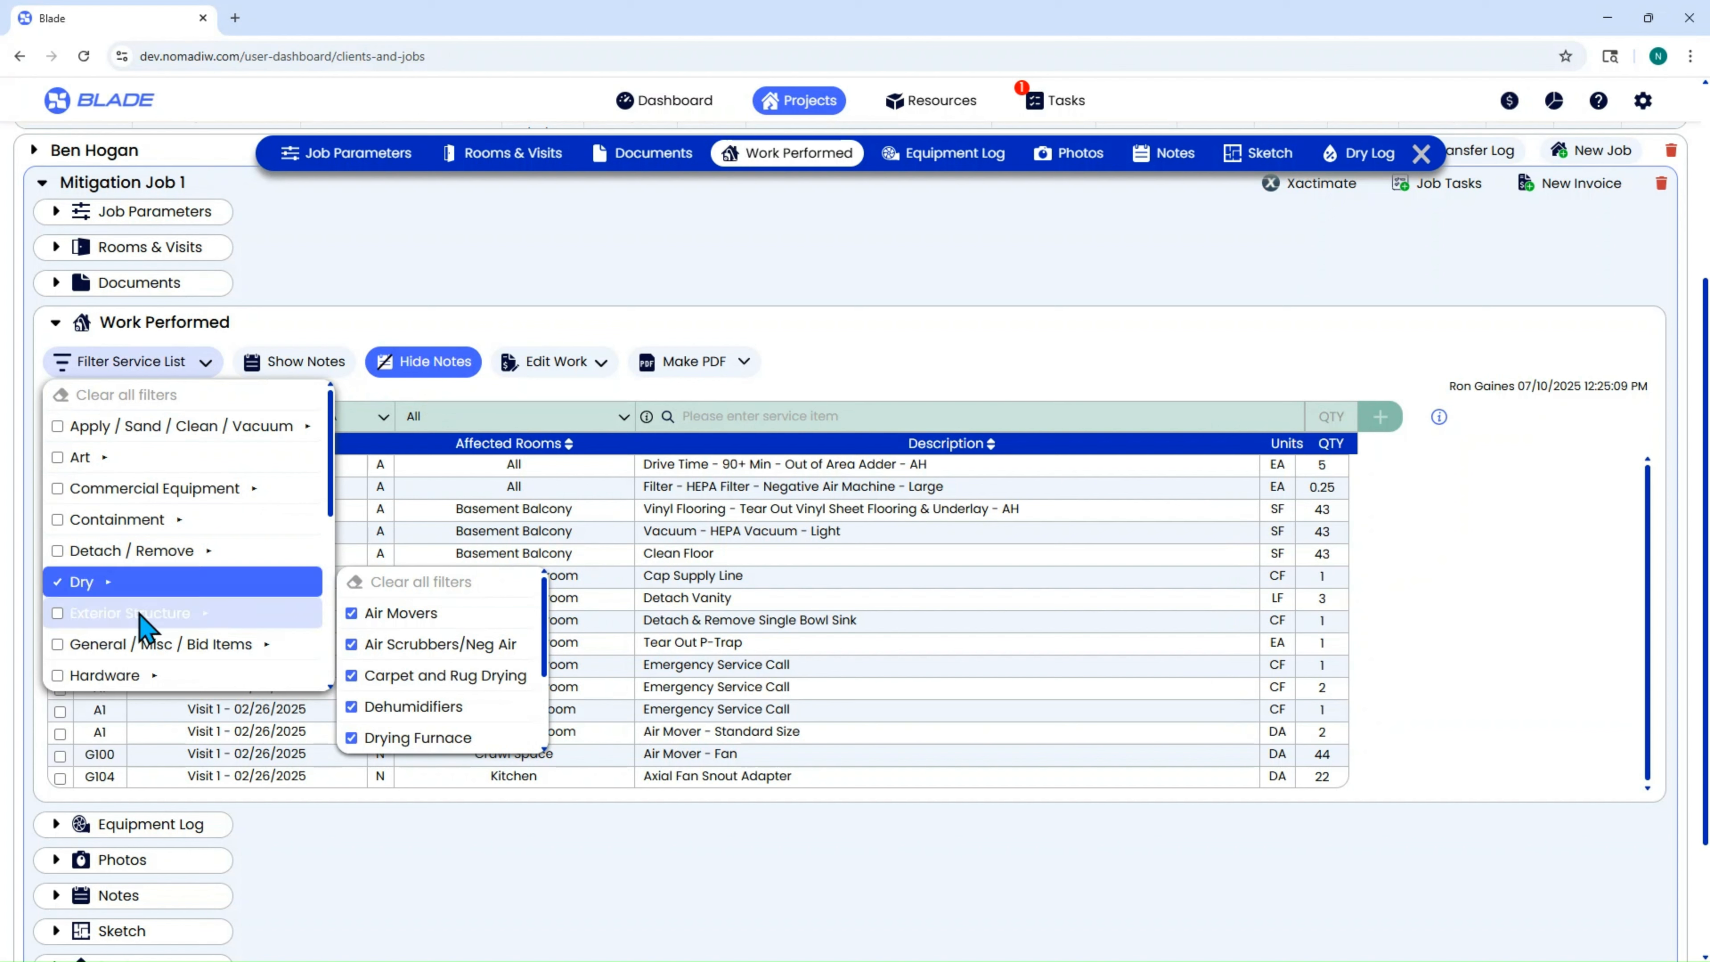
pyautogui.click(421, 614)
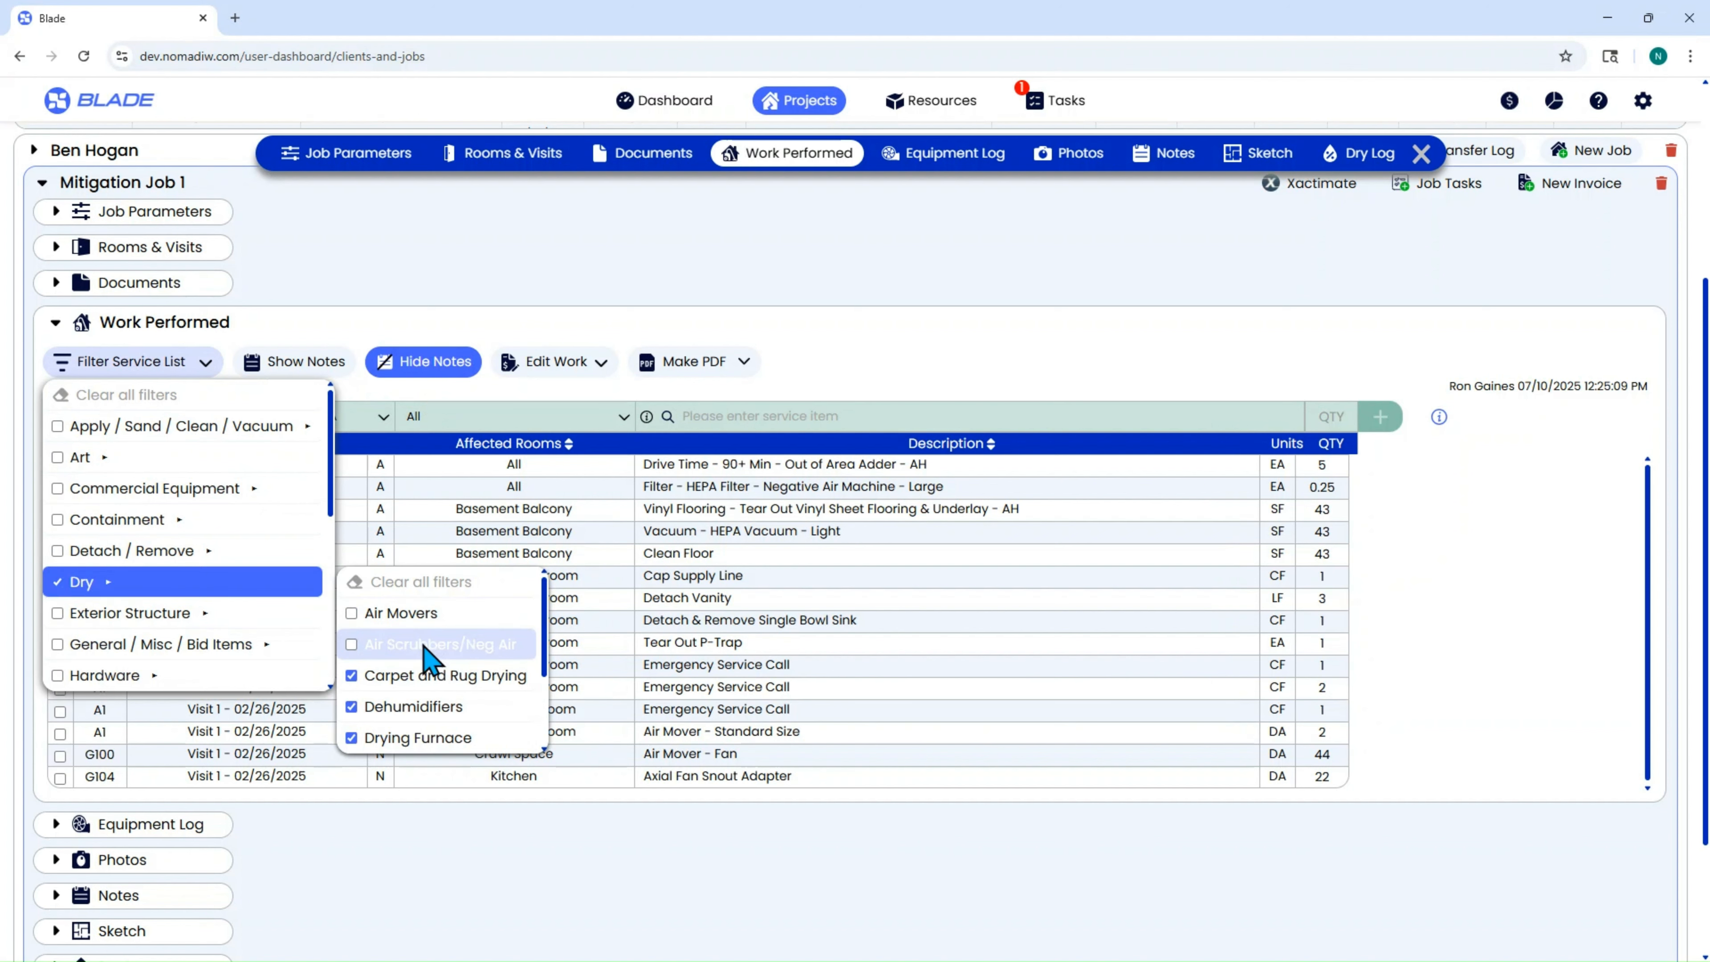
pyautogui.click(431, 675)
pyautogui.click(781, 414)
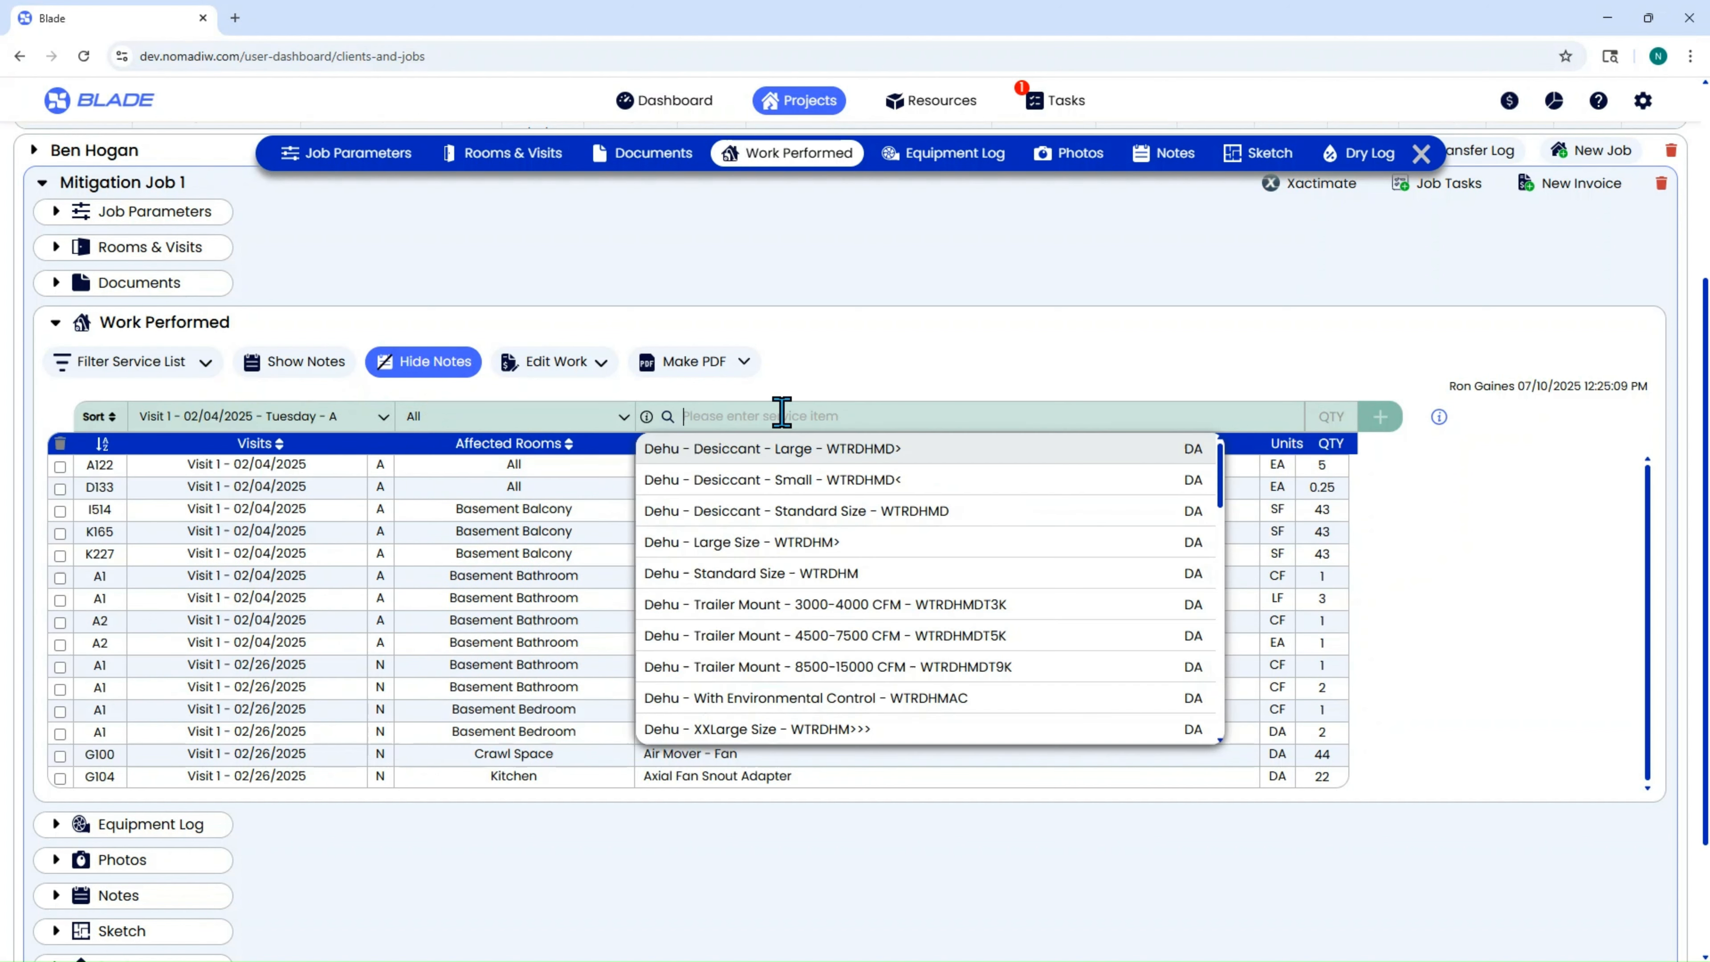
# - Filter the service list to Detach / Remove with only the Appliances subfilter, and browse the matching service items
pyautogui.click(131, 367)
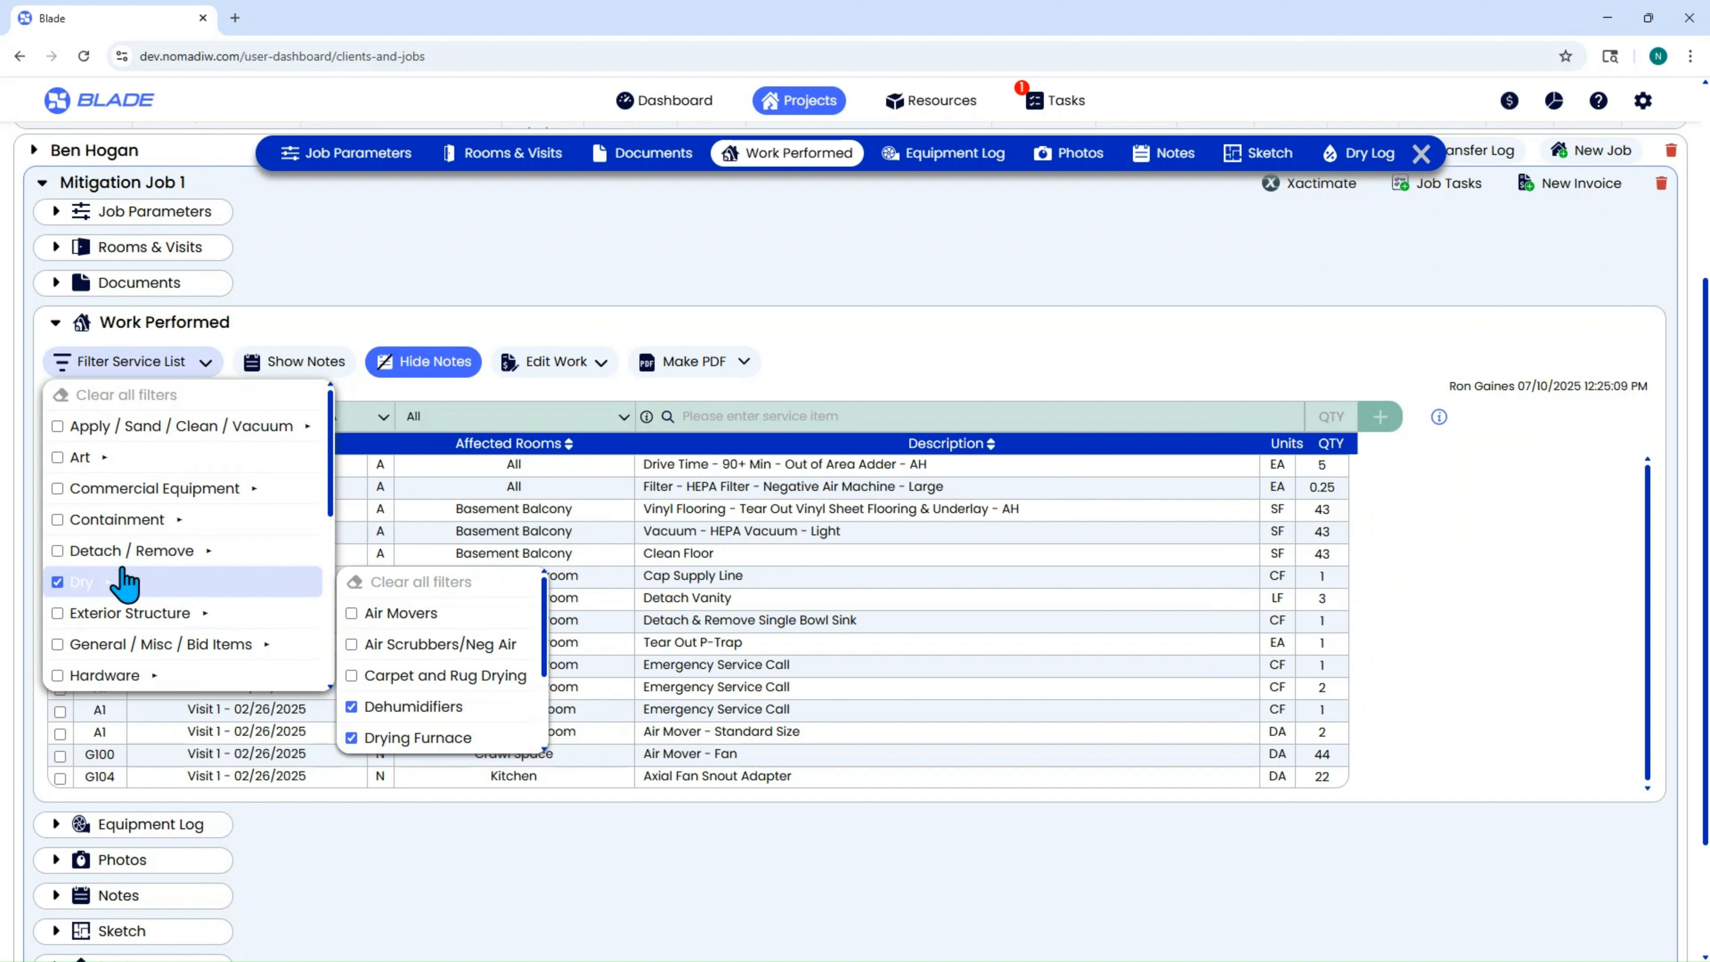
pyautogui.click(58, 551)
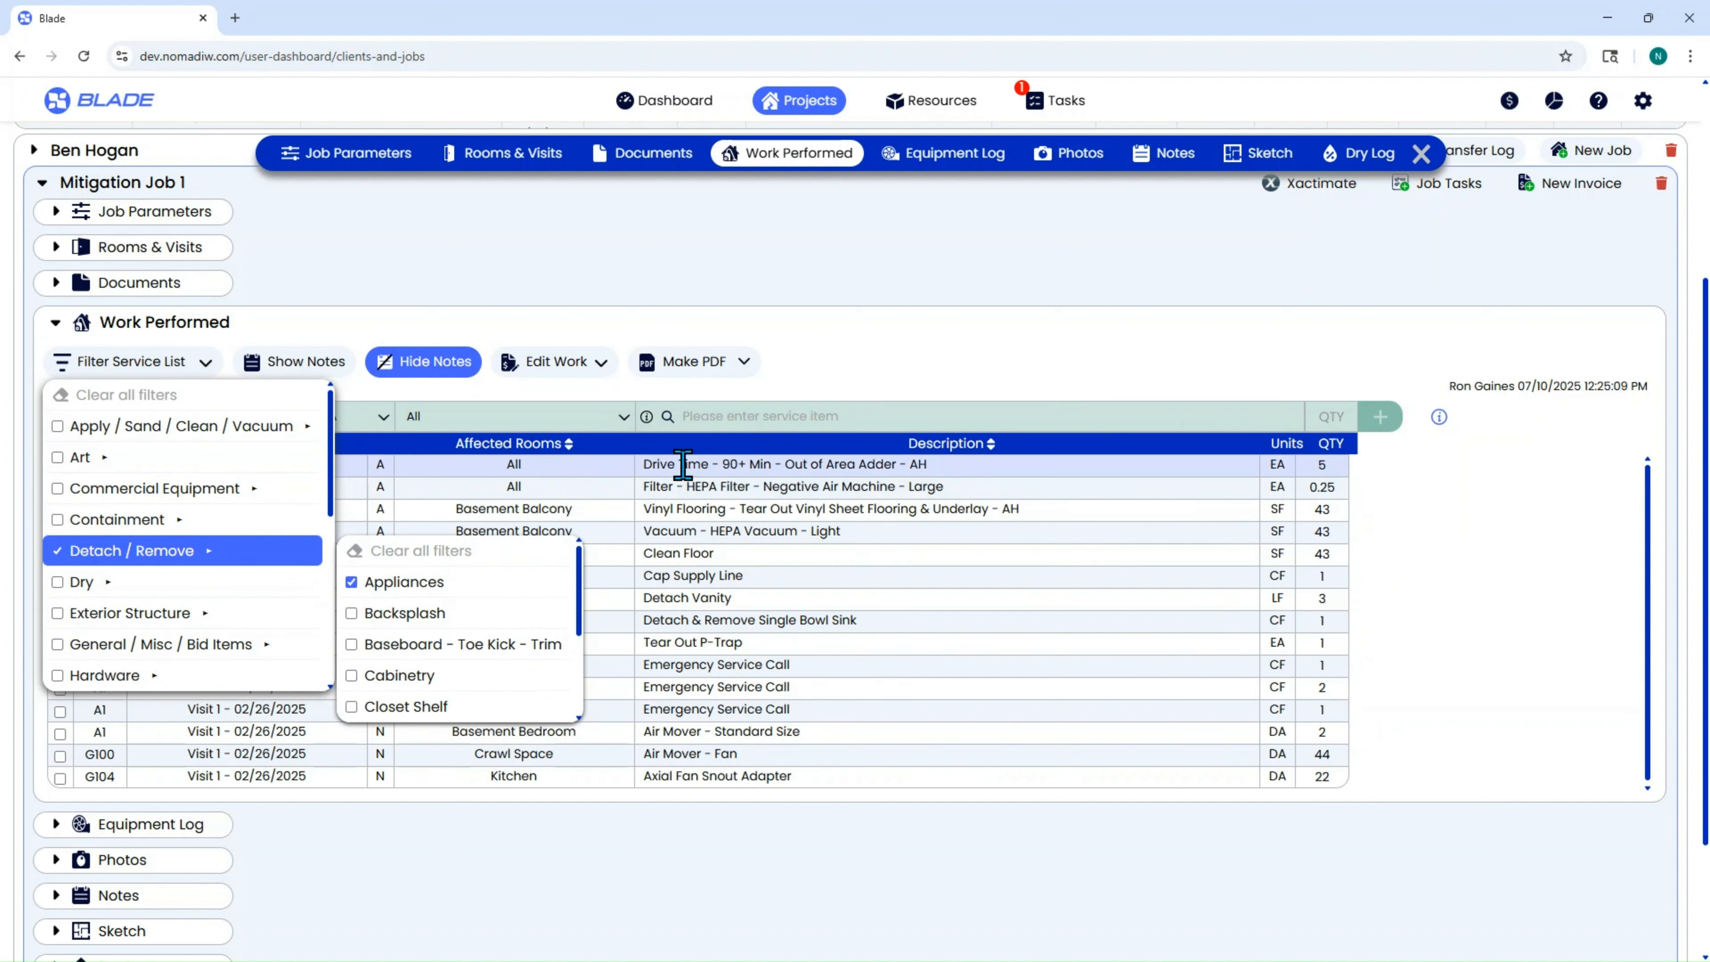
pyautogui.click(744, 415)
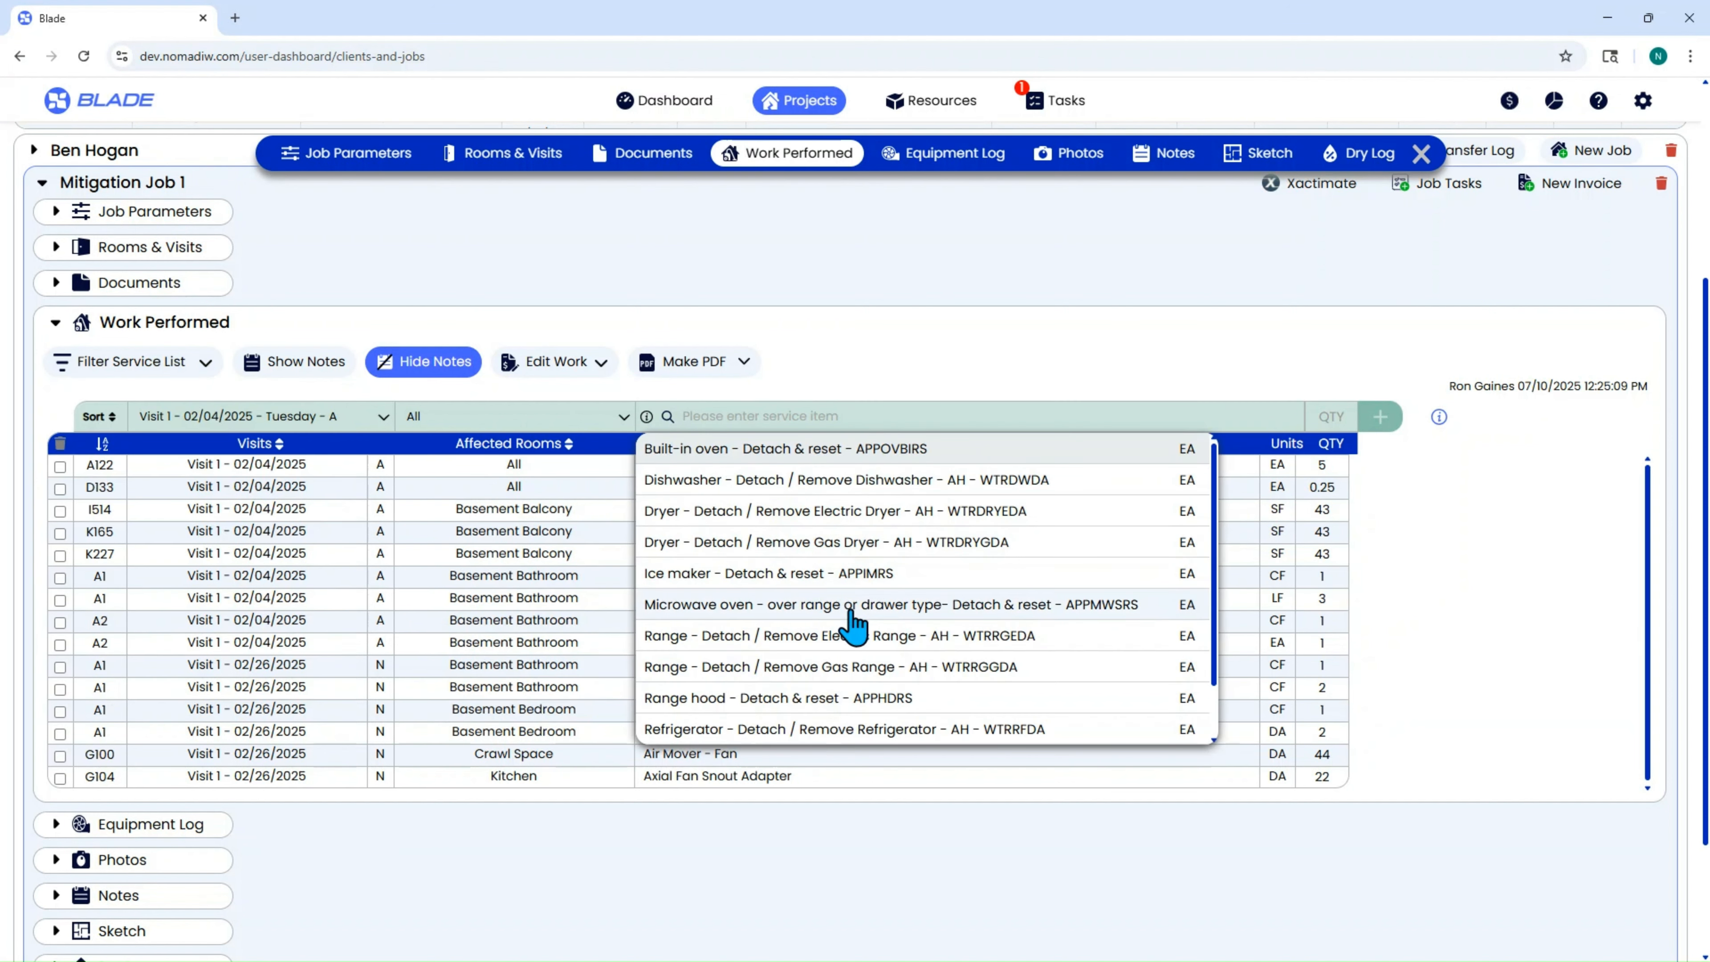
pyautogui.scroll(-4, 856, 640)
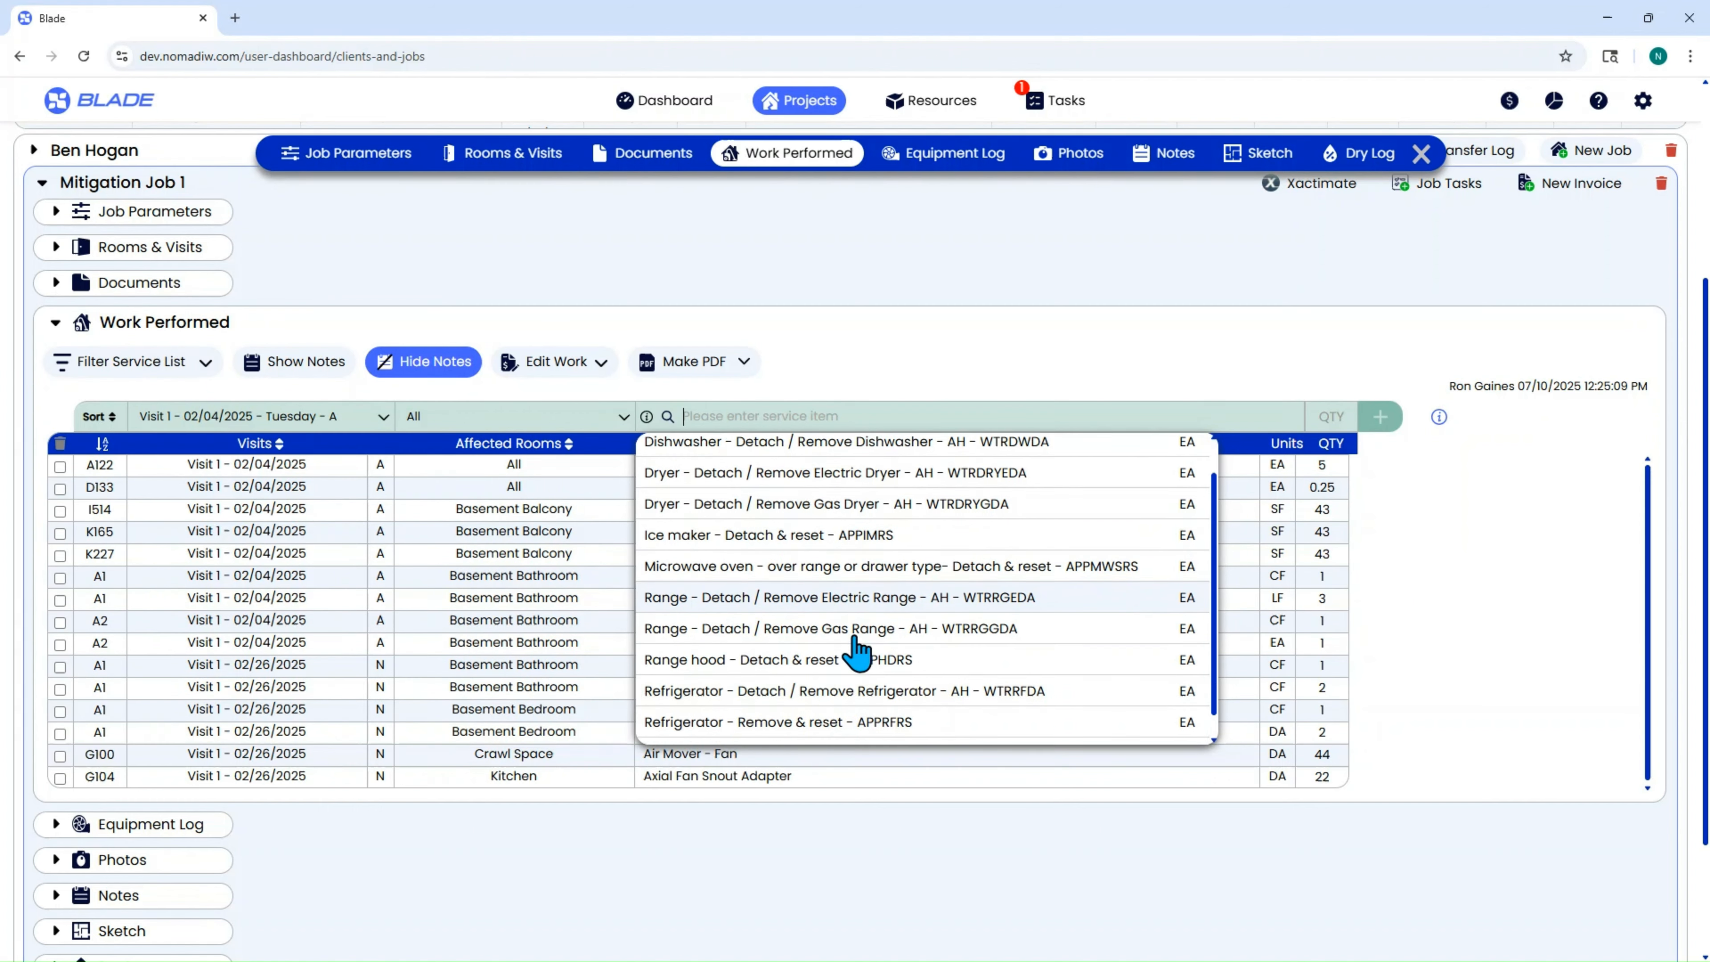
pyautogui.scroll(4, 848, 500)
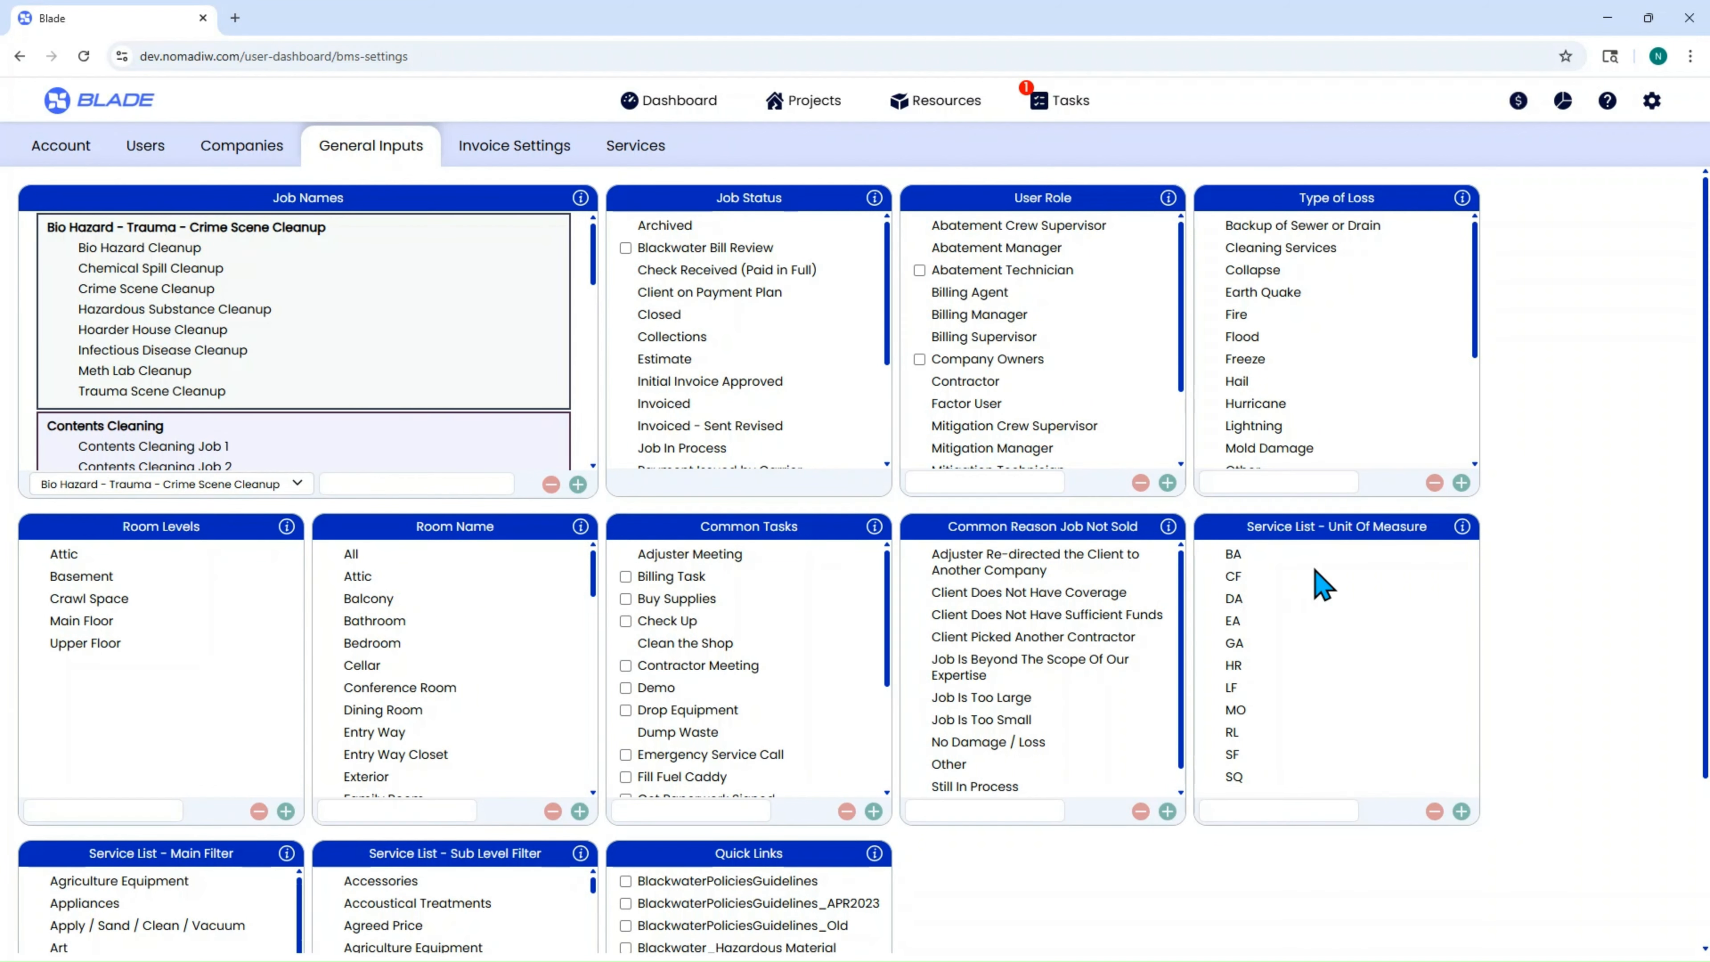
# - Search the Services settings for "dec" and load the CUSDECON - Temporary Decon Chamber item
pyautogui.scroll(-2, 1319, 583)
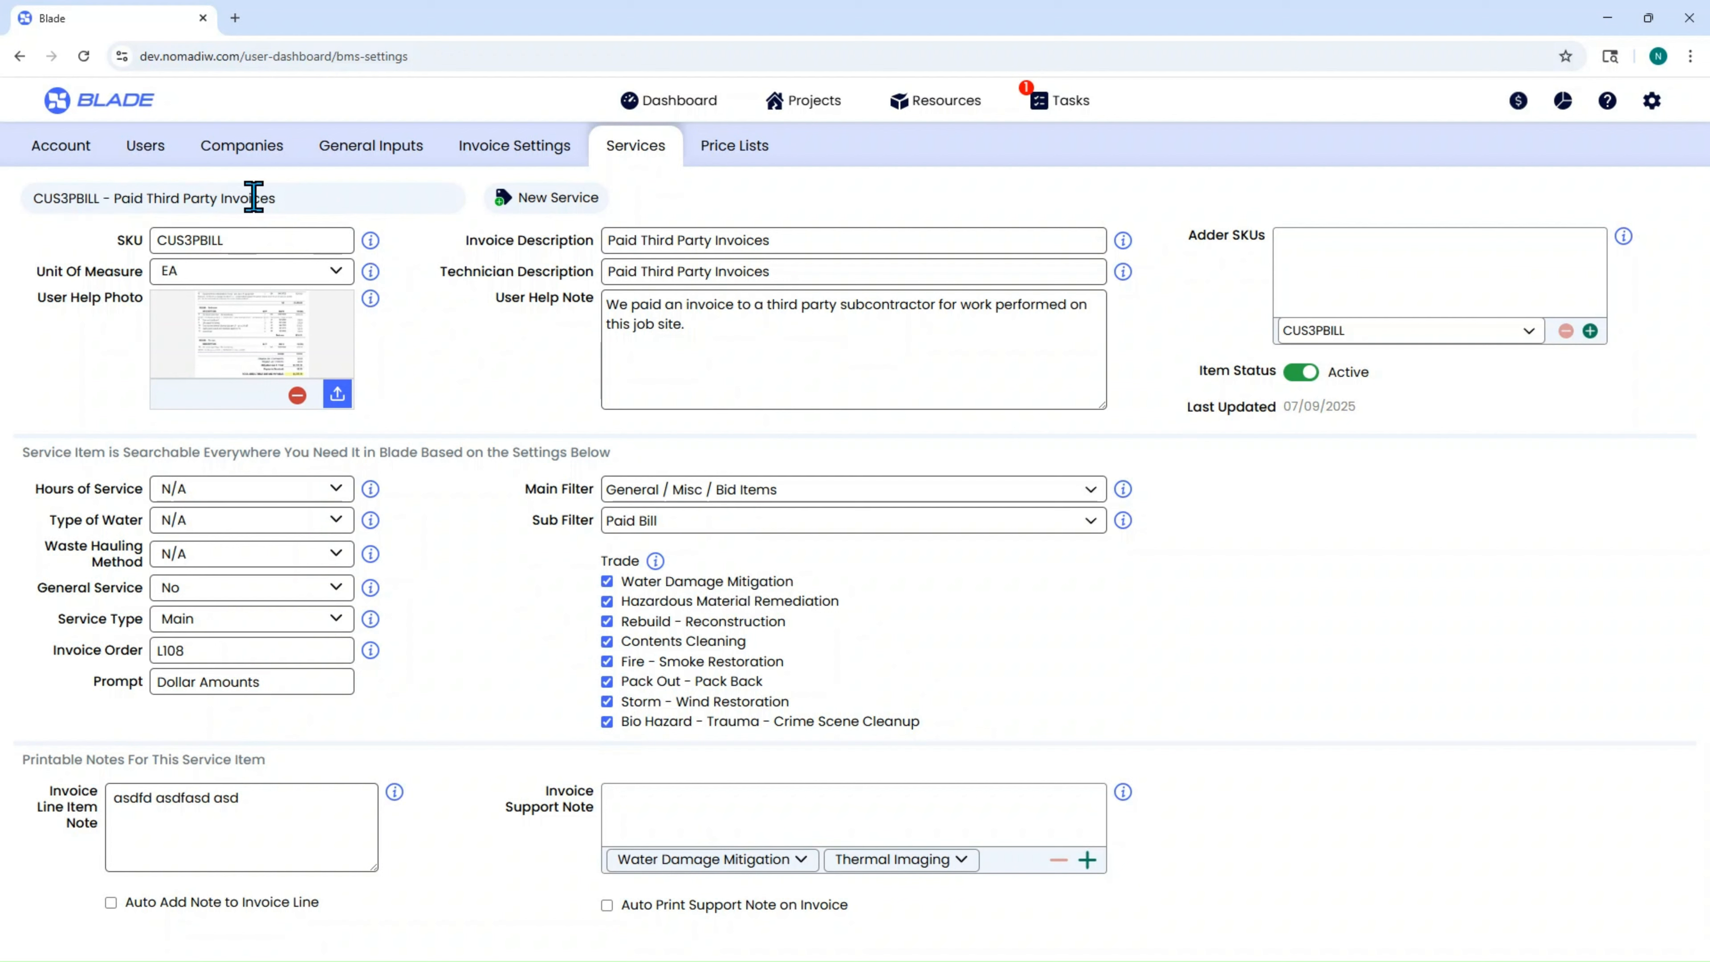
pyautogui.moveTo(357, 201); pyautogui.dragTo(3, 183)
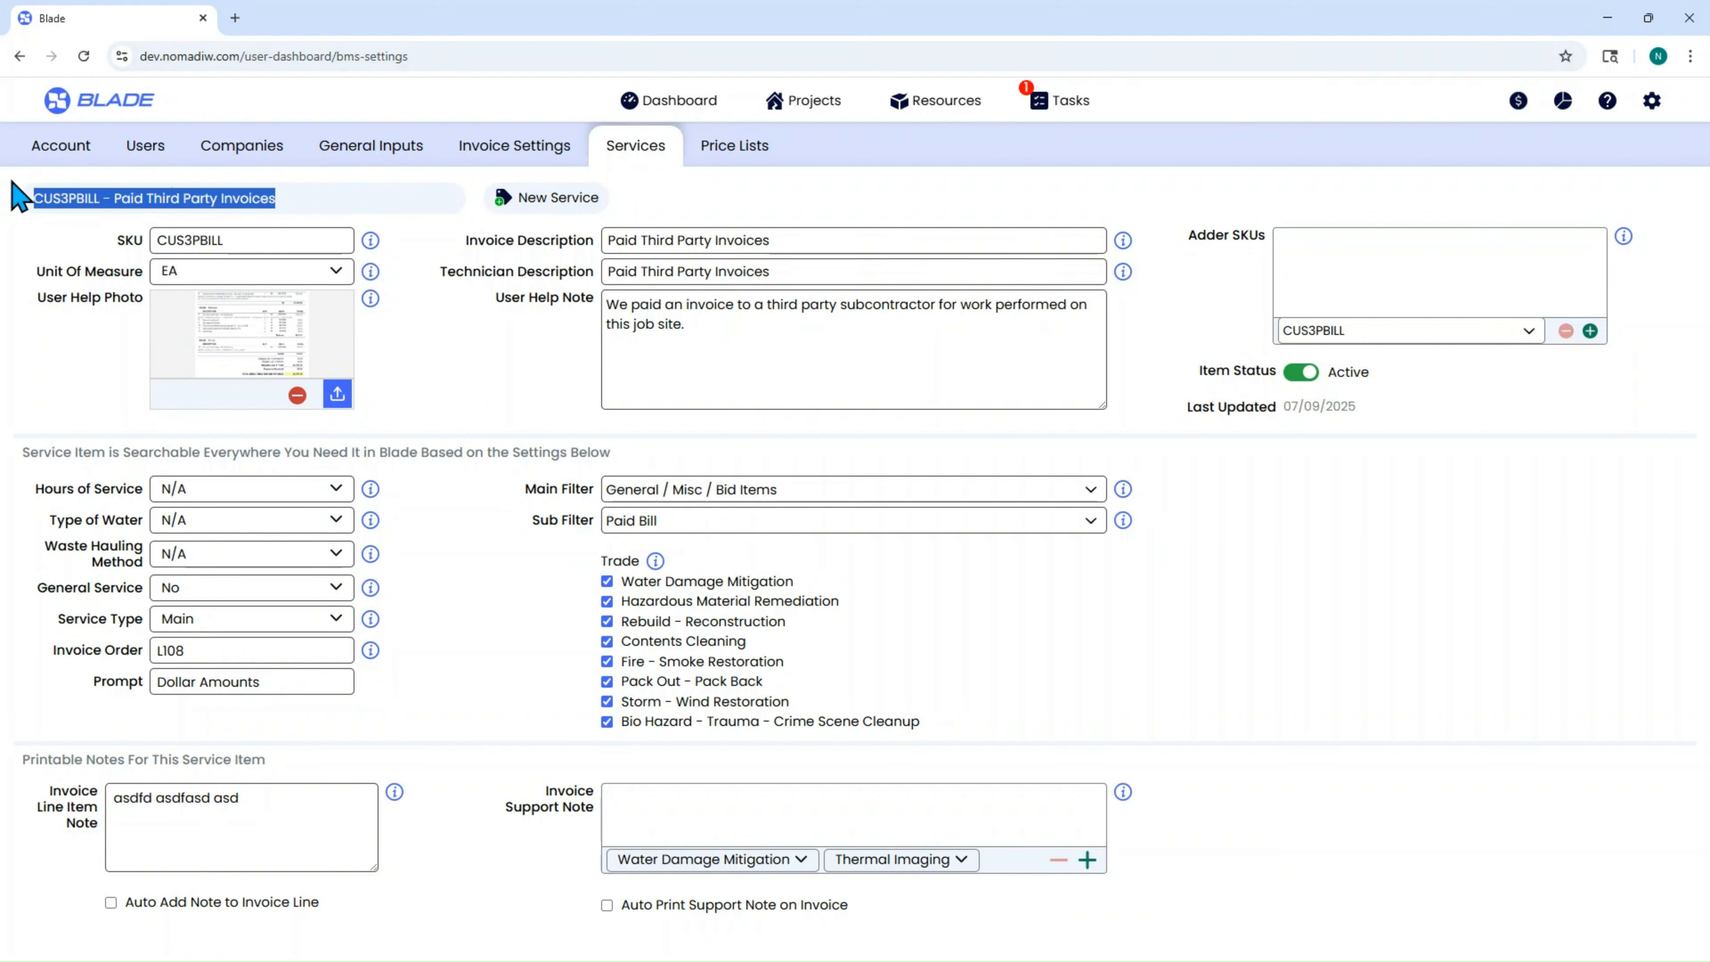
pyautogui.write('dec')
pyautogui.click(169, 242)
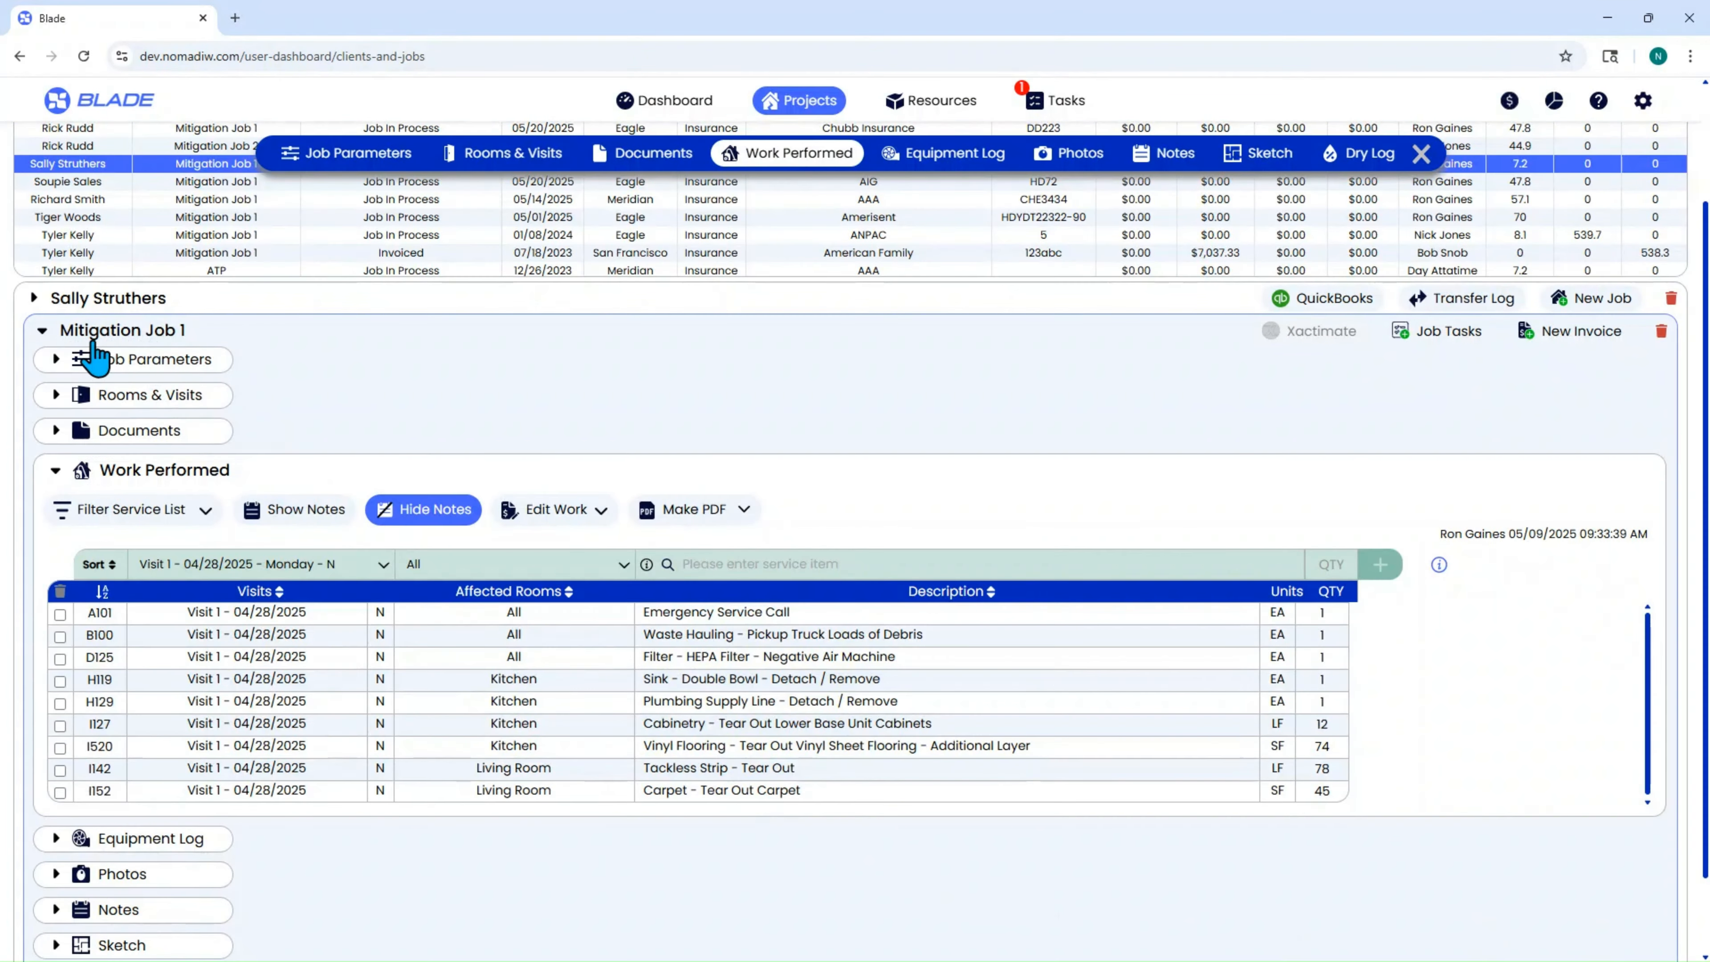
# - Search for "de" among the service items in Mitigation Job 1's Work Performed
pyautogui.click(720, 566)
pyautogui.write('de')
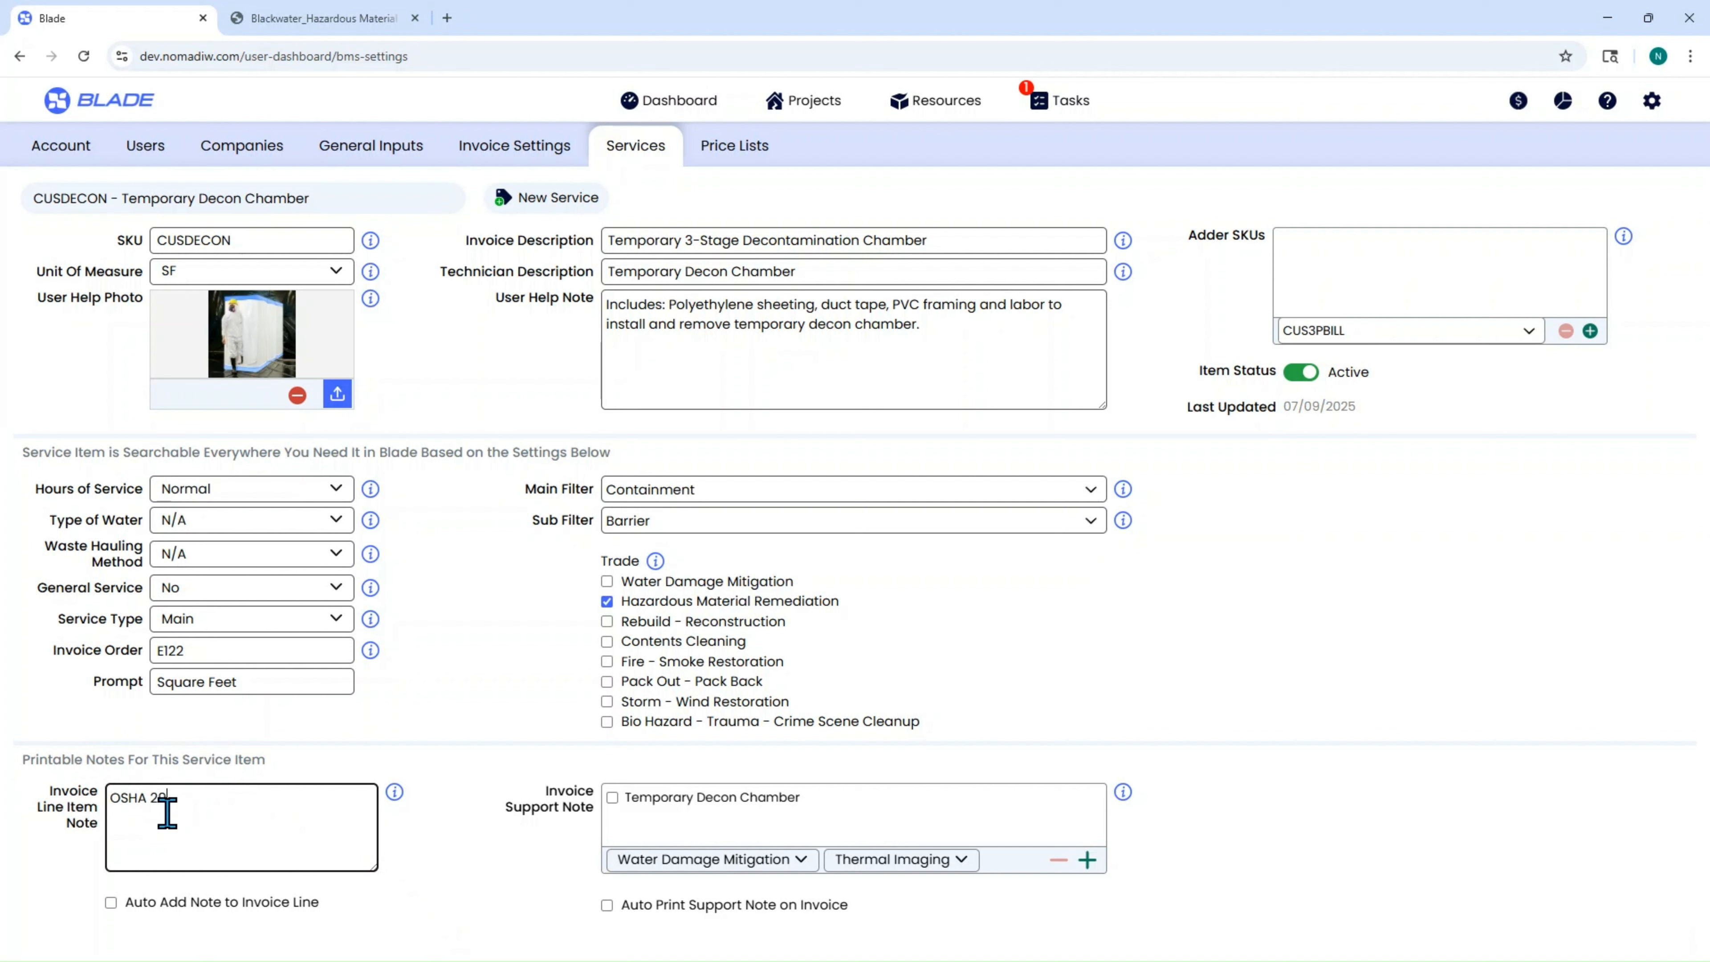
# - Paste the OSHA 29 CFR 1926.1101 decon chamber requirement as CUSDECON's Invoice Line Item Note and enable Auto Add Note to Invoice Line
pyautogui.hotkey('ctrl', 'v')
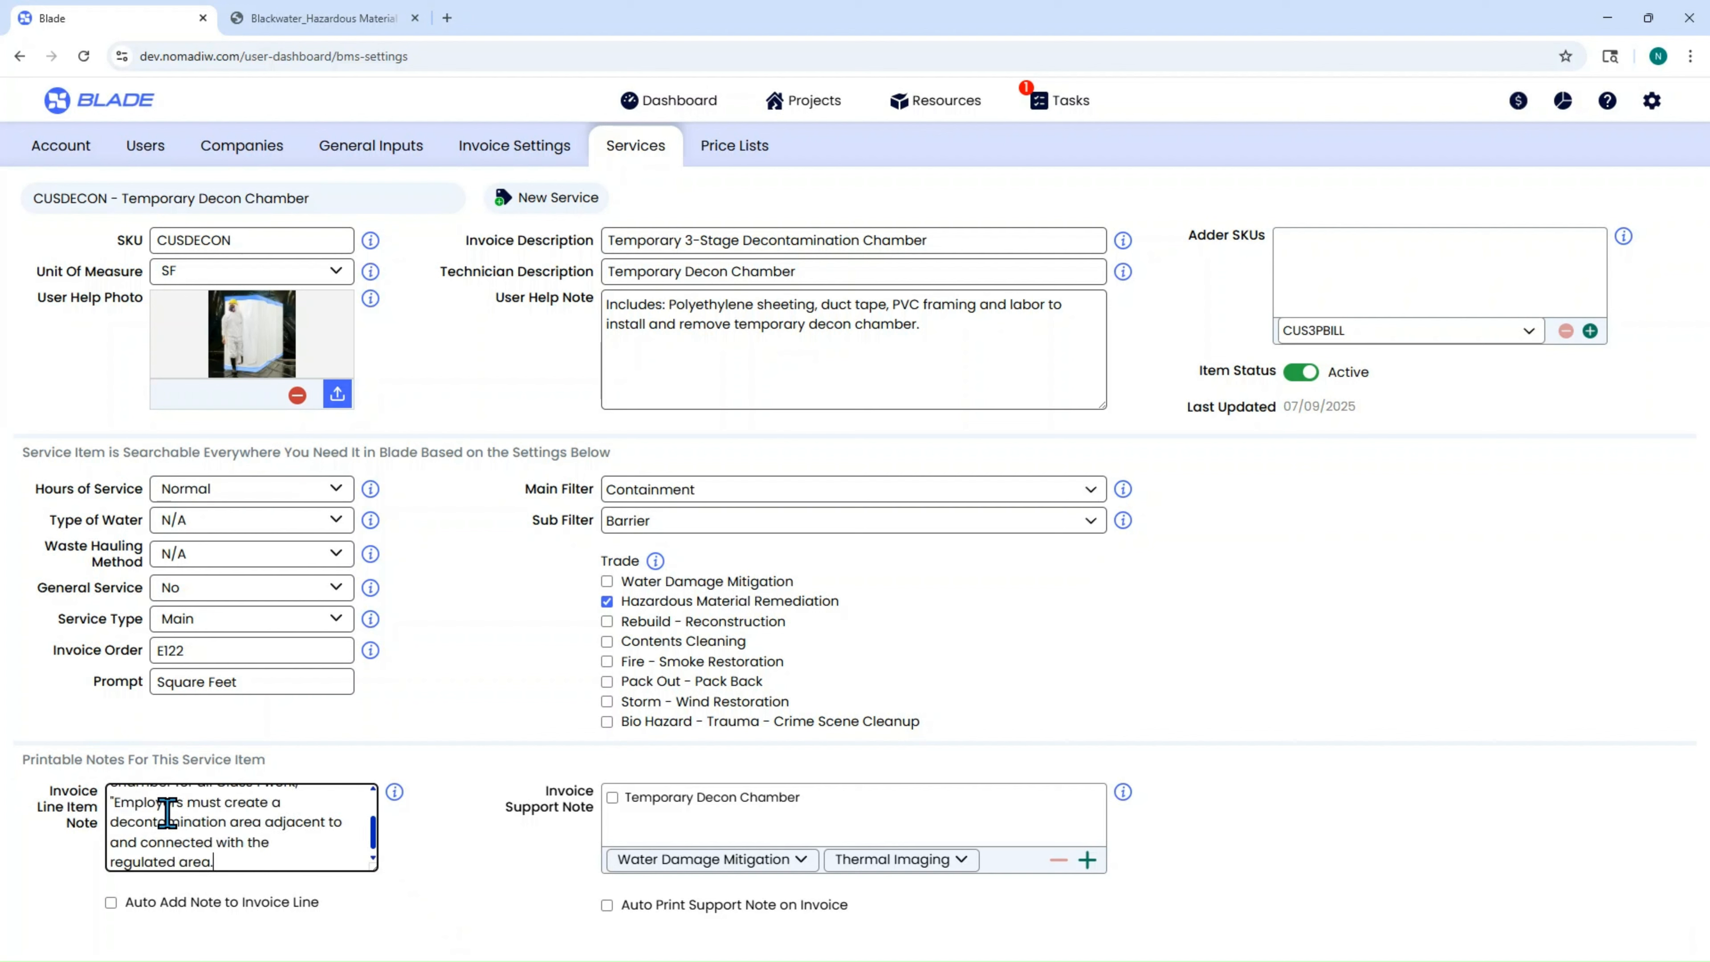
pyautogui.scroll(2, 243, 832)
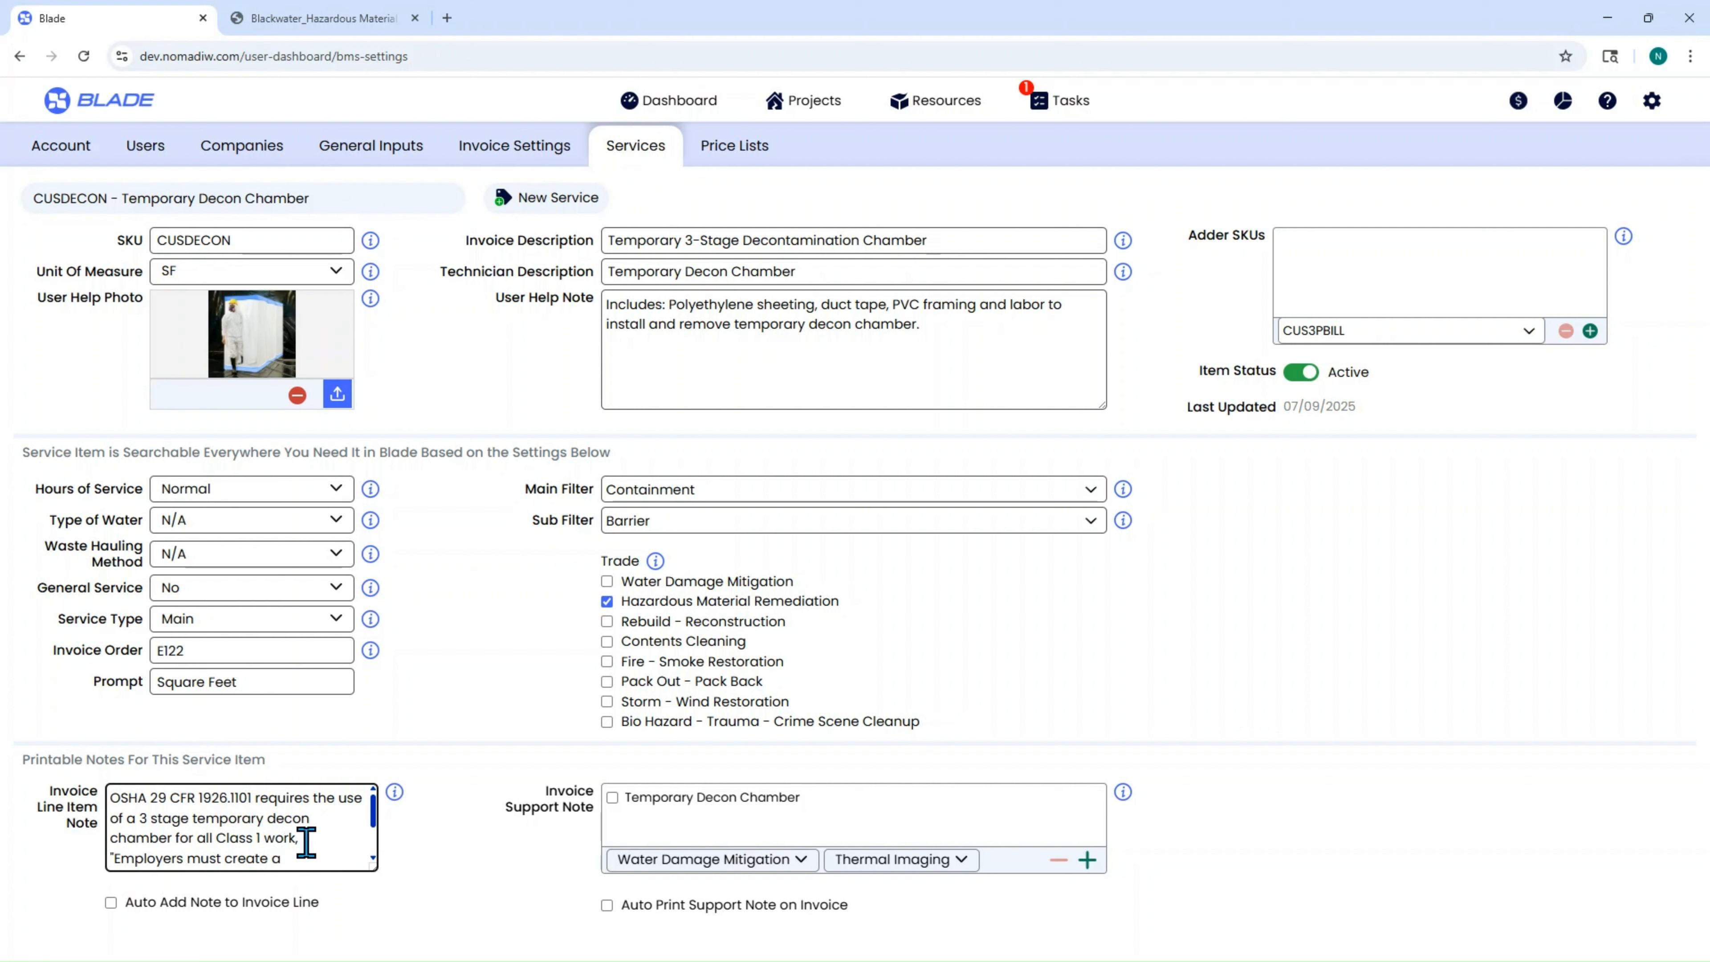
pyautogui.scroll(-2, 307, 855)
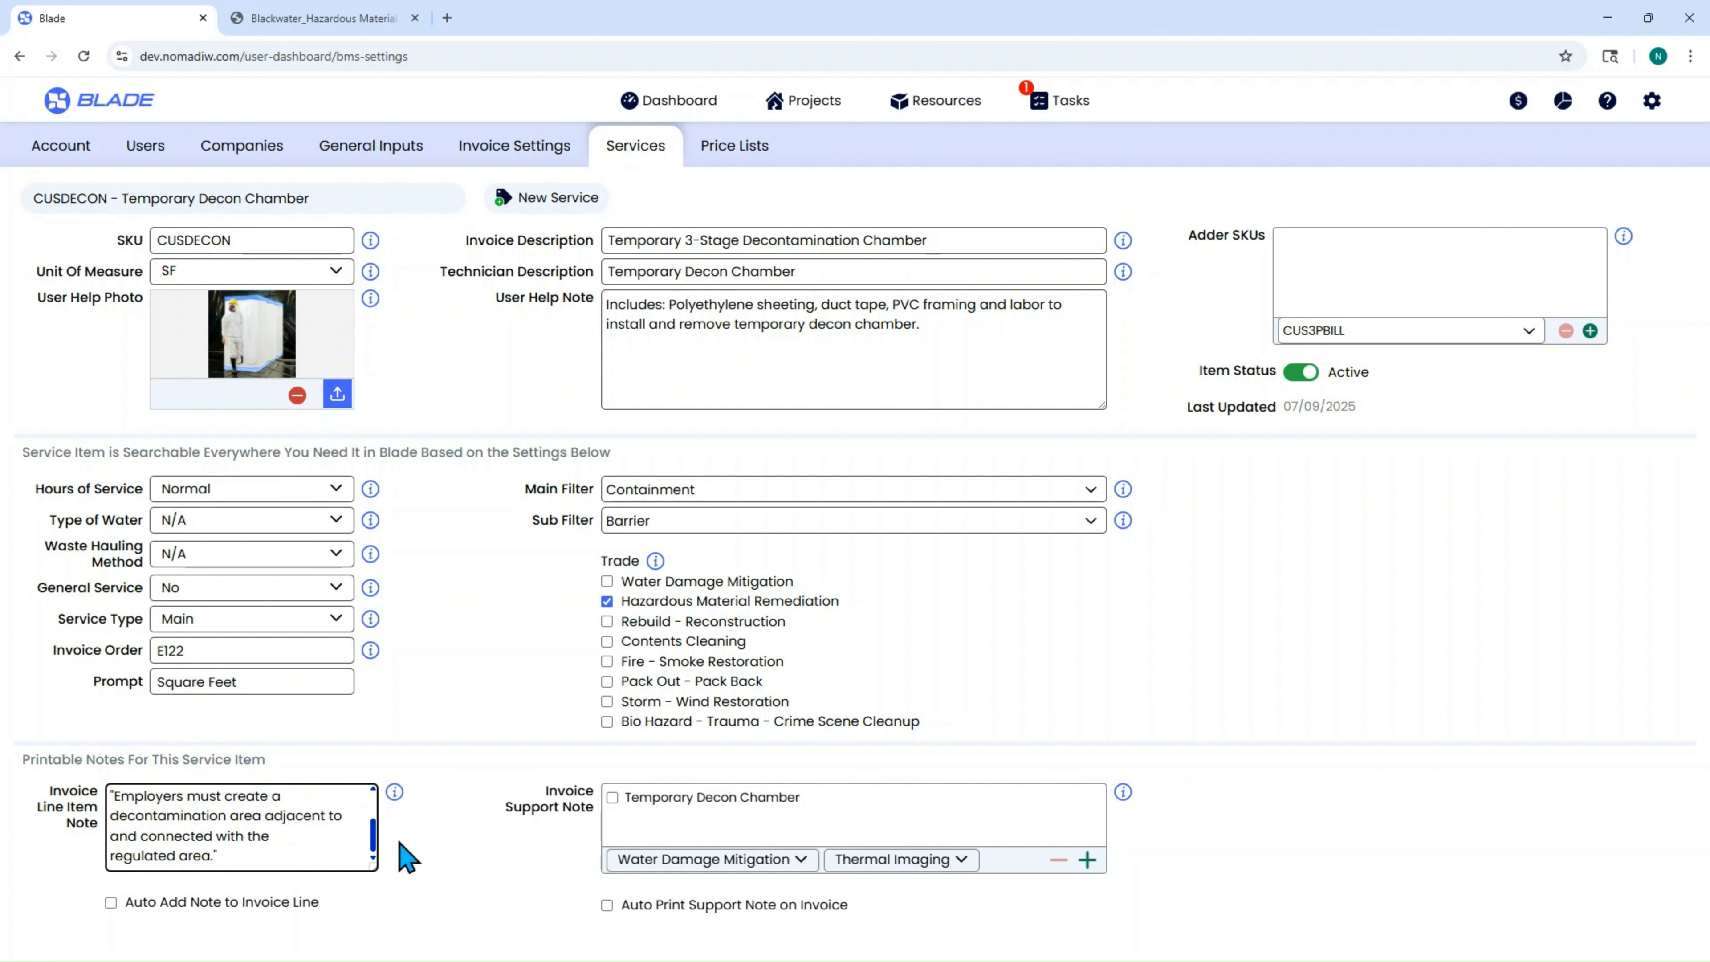
pyautogui.click(111, 903)
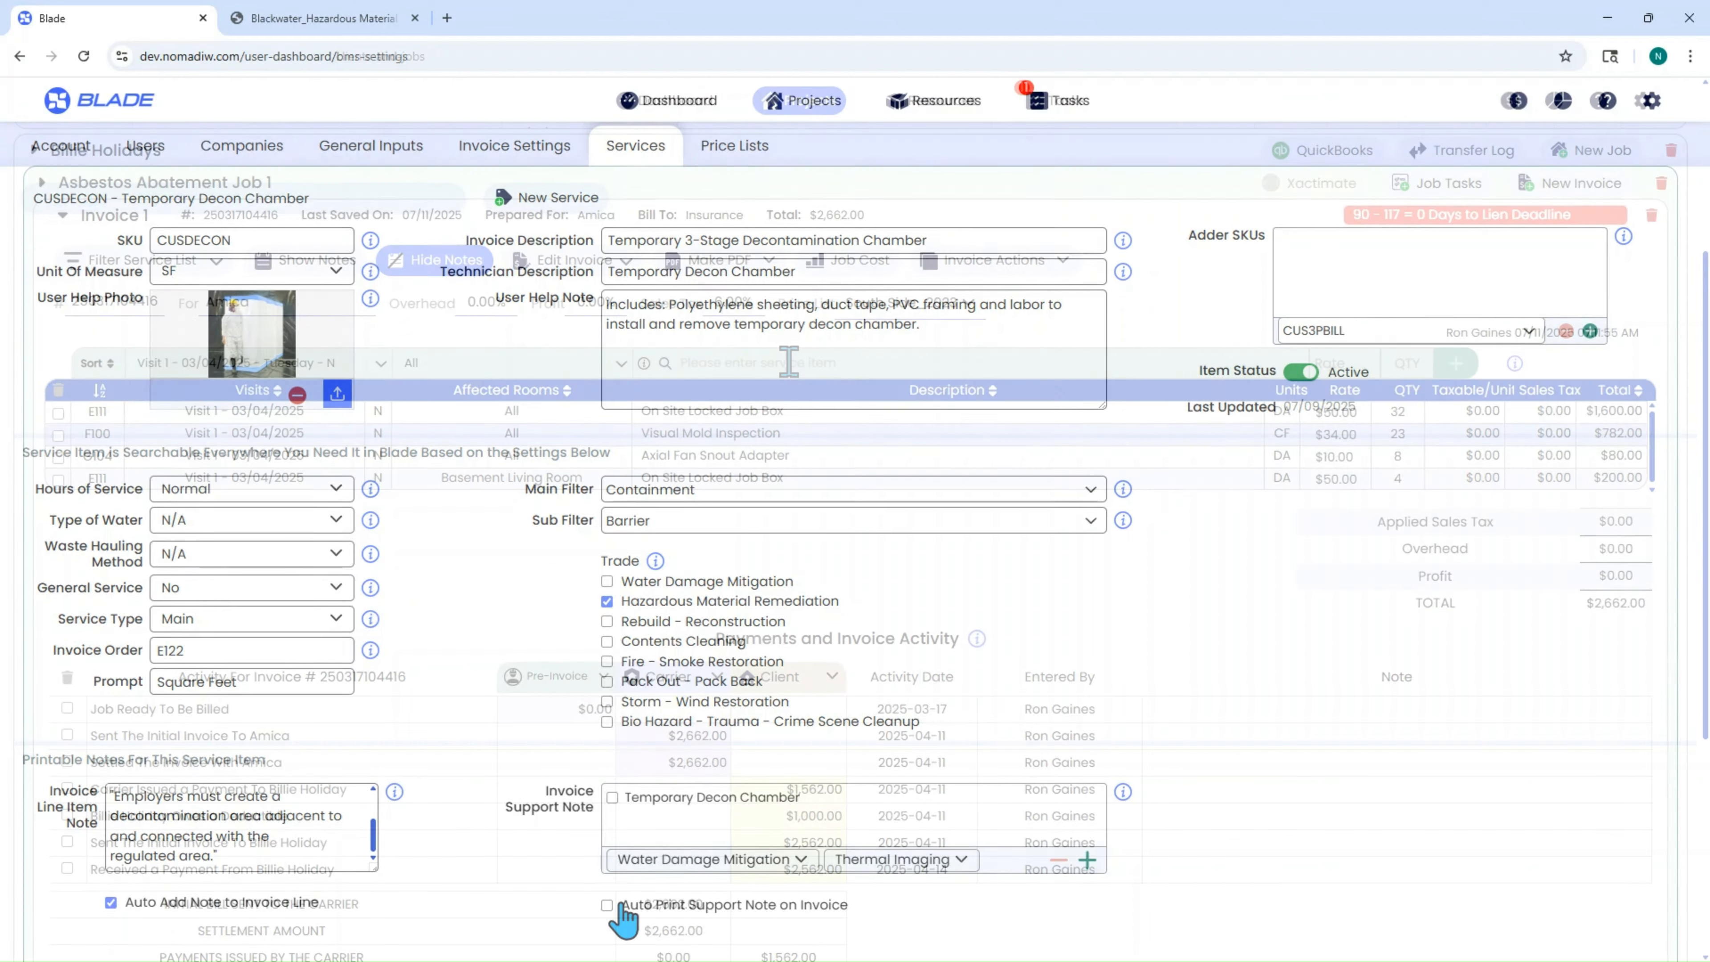
# - Add Temporary Decon Chamber - CUSDECON with quantity 1 to Invoice 1 of Asbestos Abatement Job 1
pyautogui.write('econ')
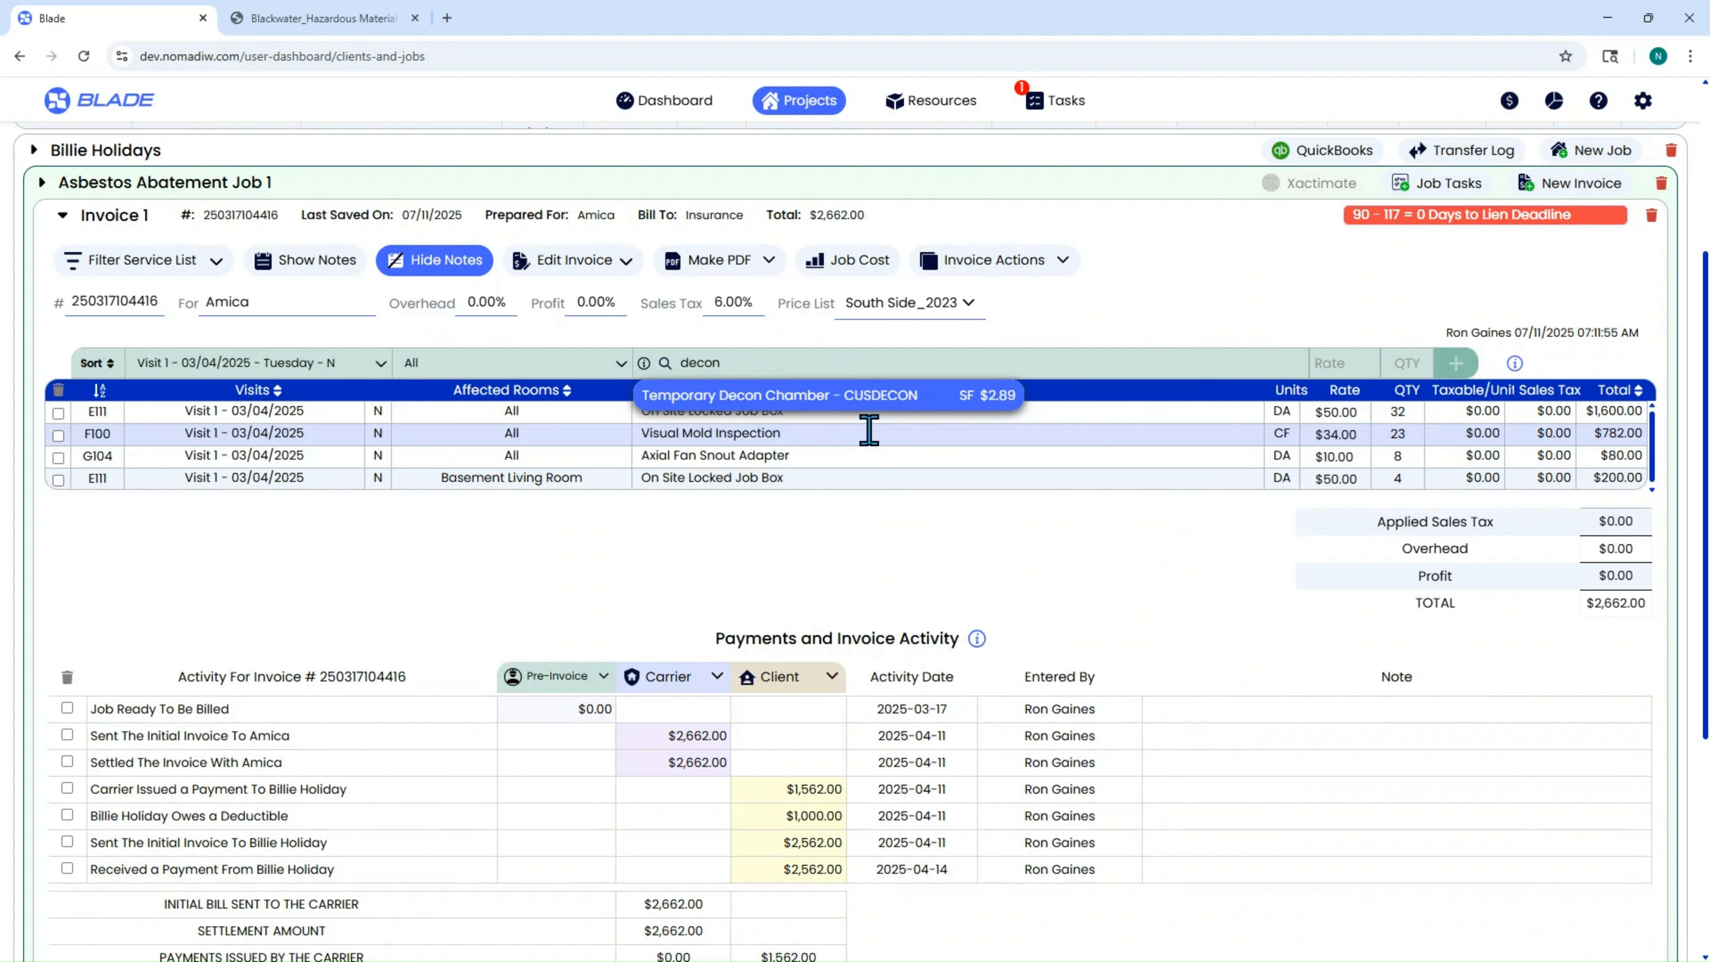
pyautogui.click(875, 403)
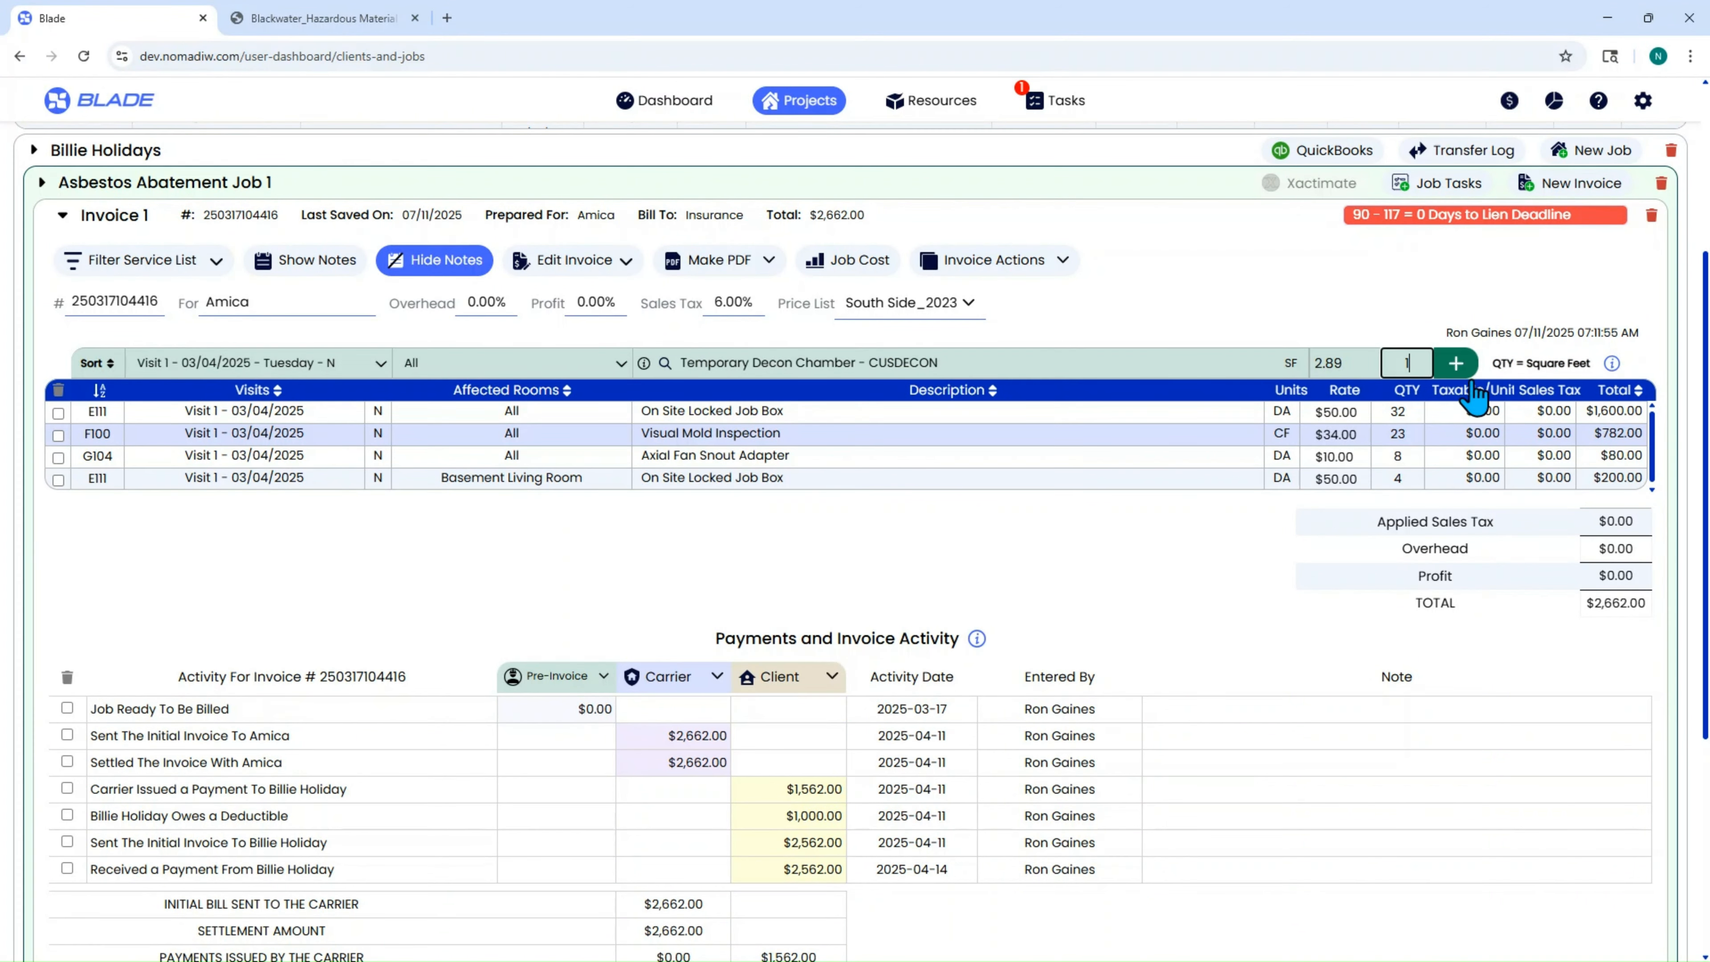
pyautogui.click(1456, 364)
pyautogui.click(1015, 434)
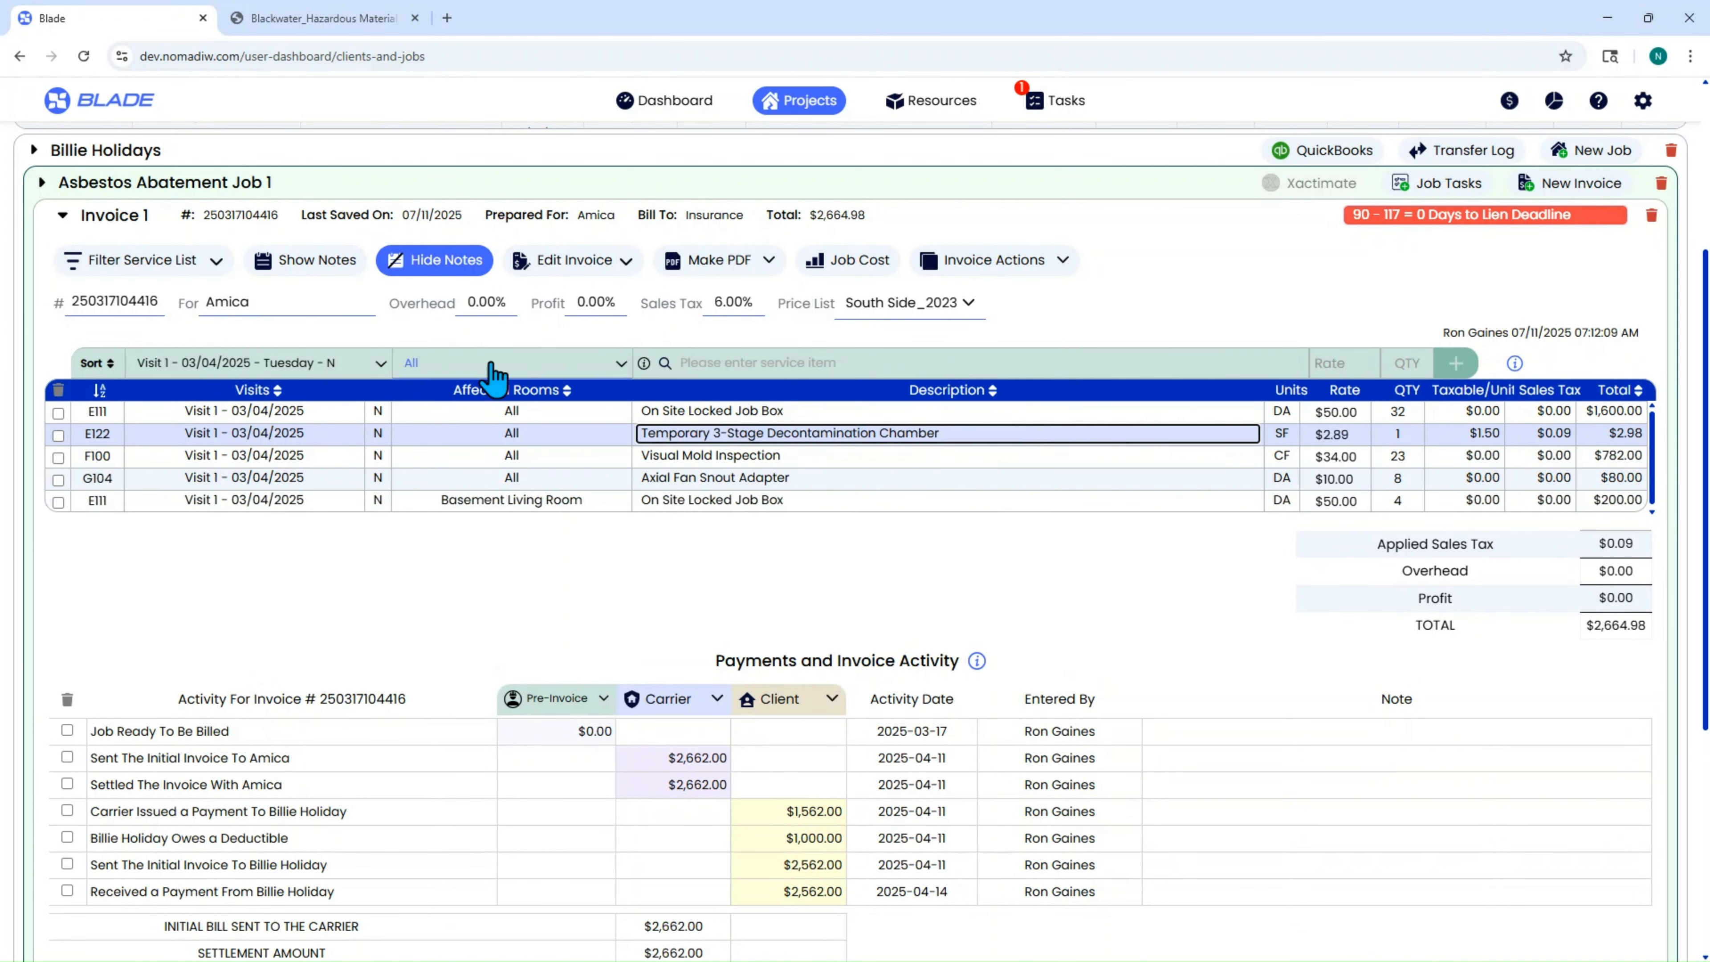
# - Show the invoice notes and insert "We work according to" at the start of the Temporary 3-Stage Decontamination Chamber note
pyautogui.click(279, 264)
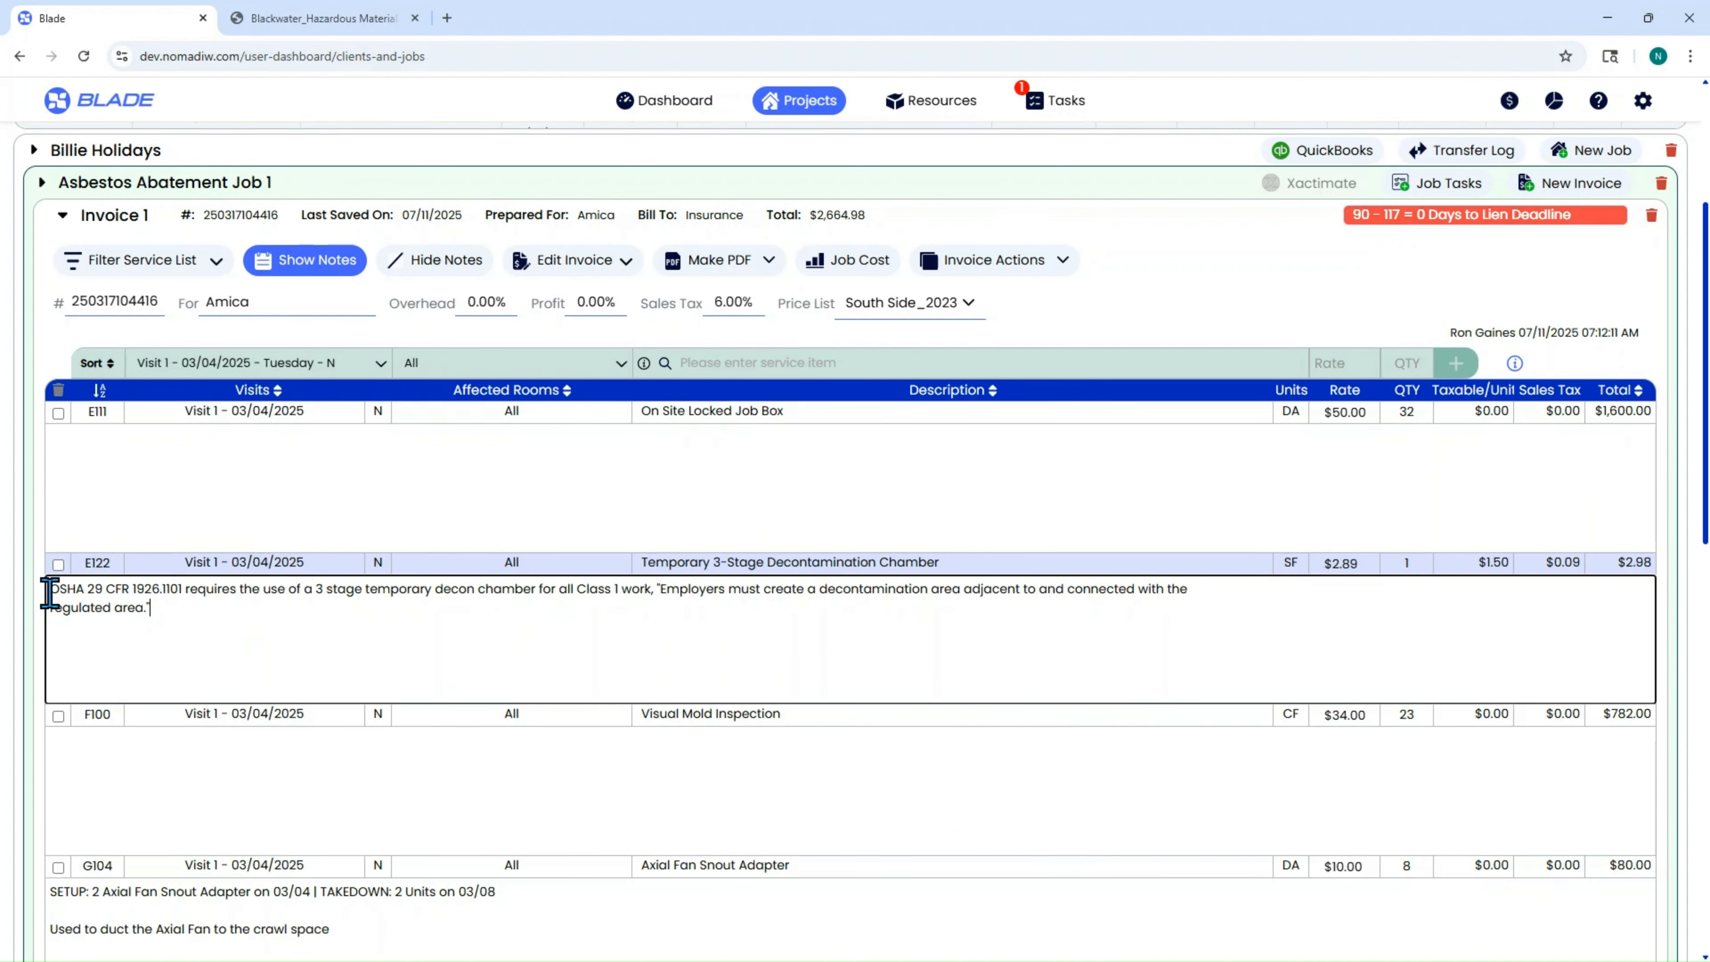
pyautogui.click(49, 591)
pyautogui.write('We work according to')
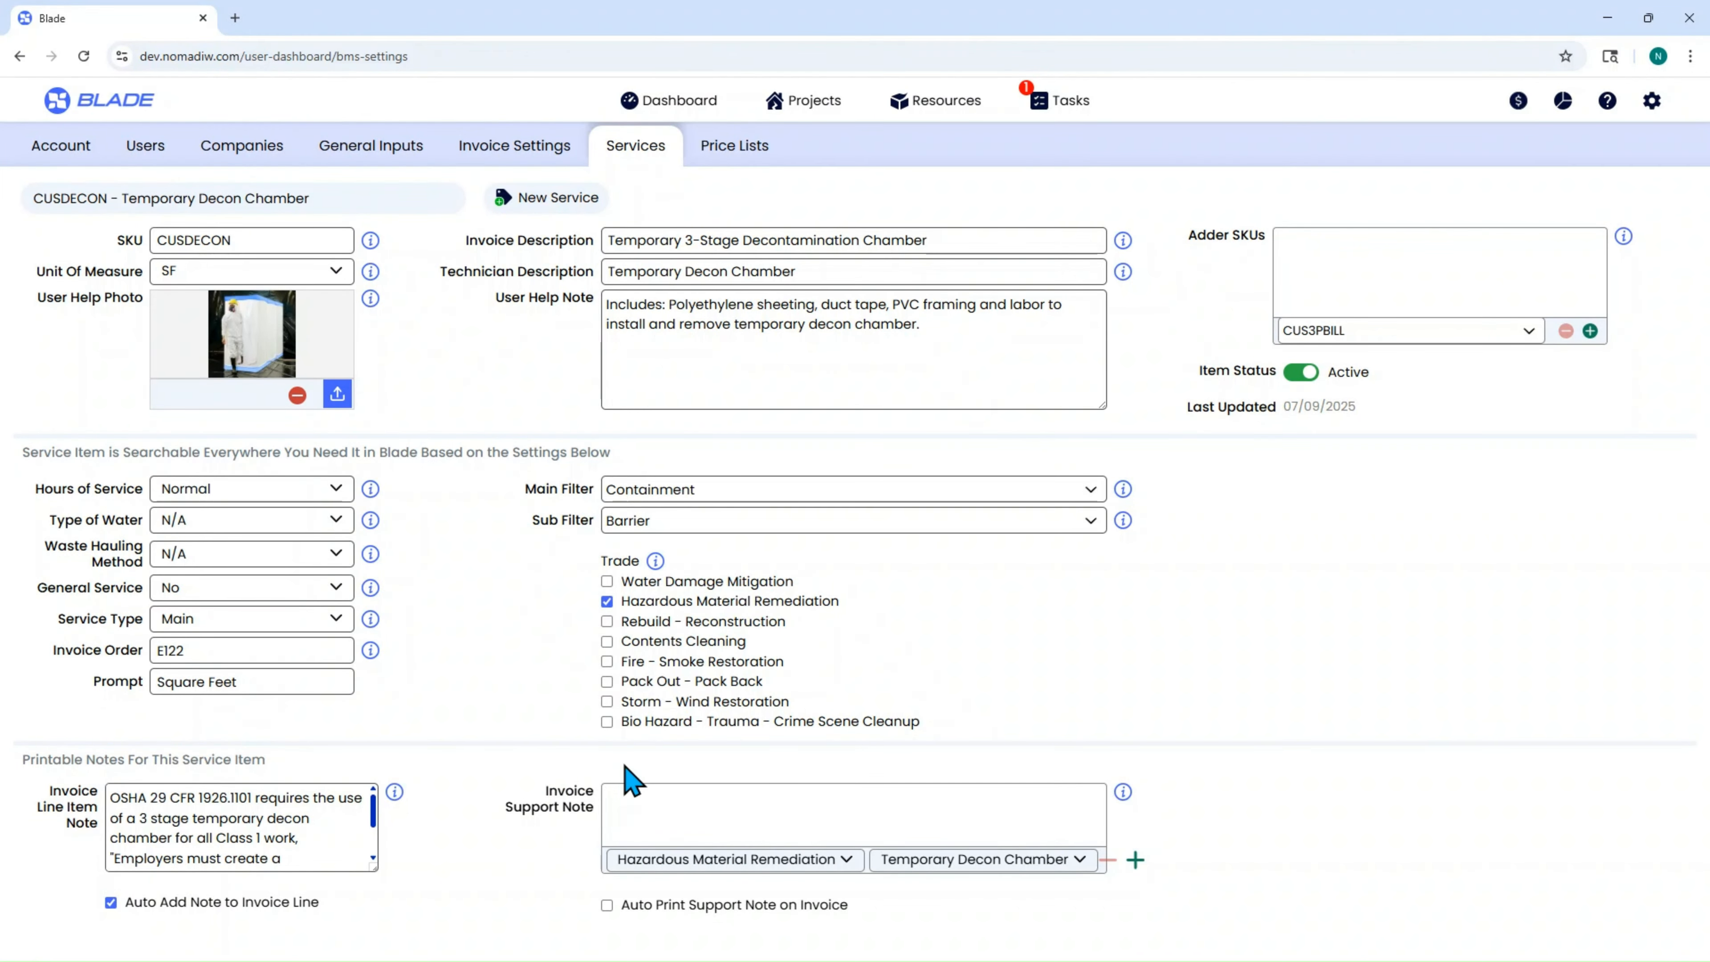
# - Add the Hazardous Material Remediation support note Temporary Decon Chamber to CUSDECON and enable Auto Print Support Note on Invoice
pyautogui.click(846, 860)
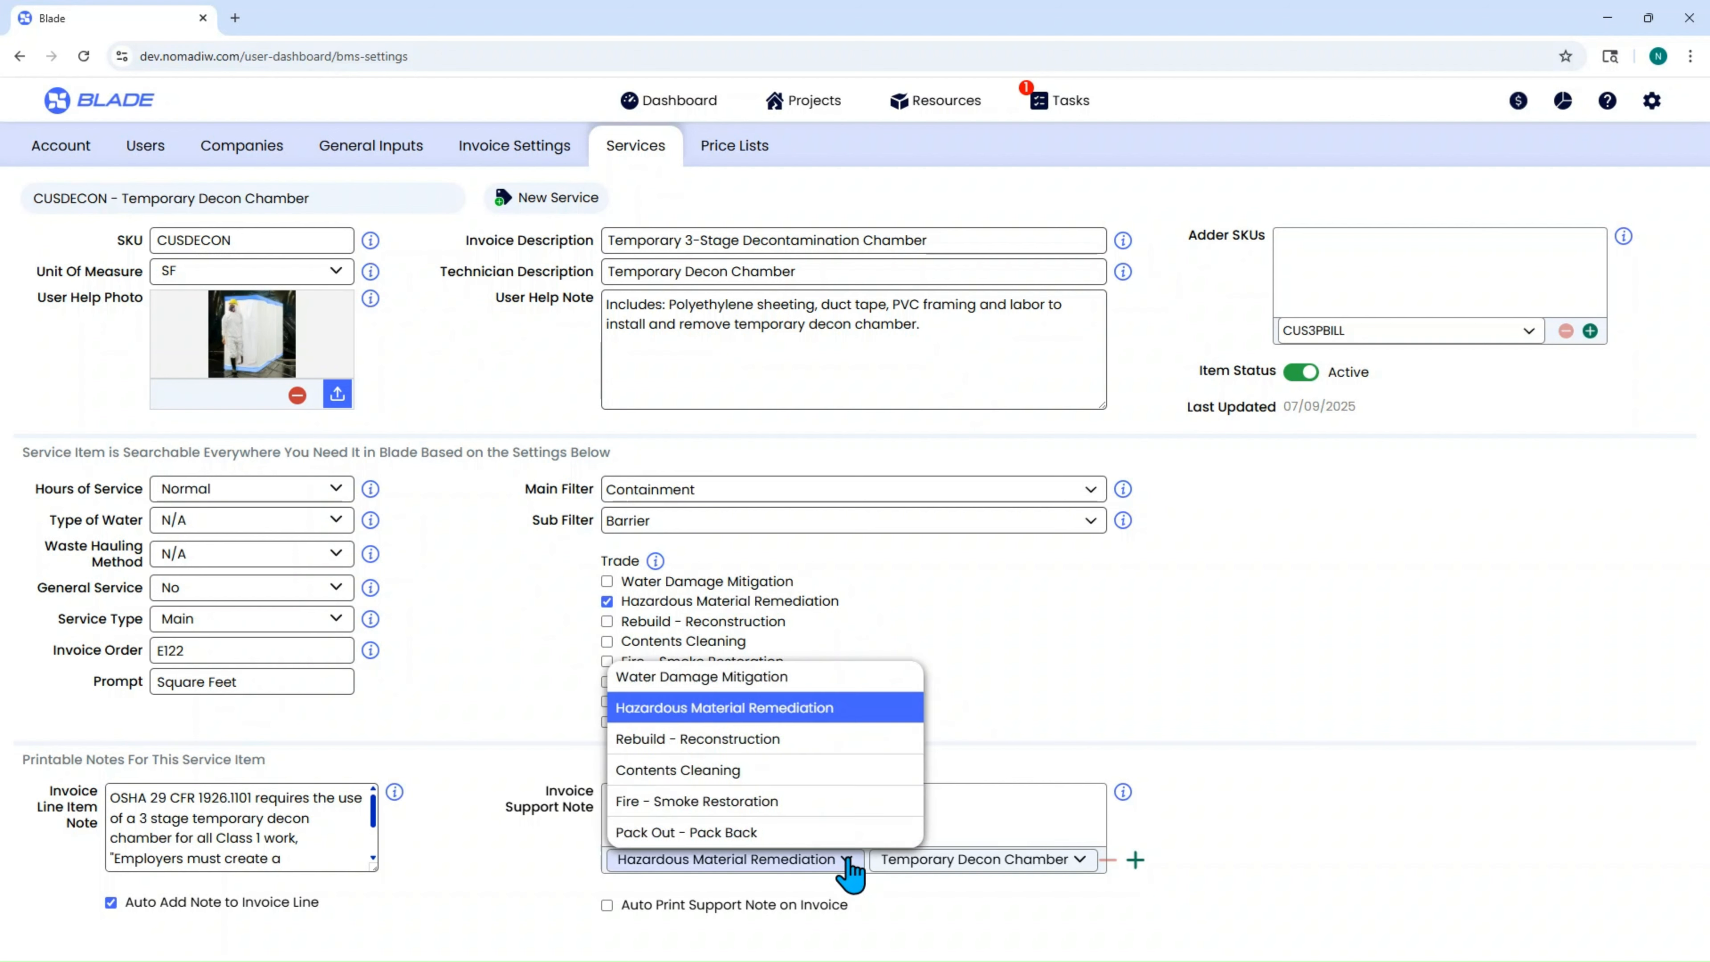
pyautogui.click(775, 717)
pyautogui.click(985, 860)
pyautogui.scroll(-3, 973, 748)
pyautogui.click(983, 801)
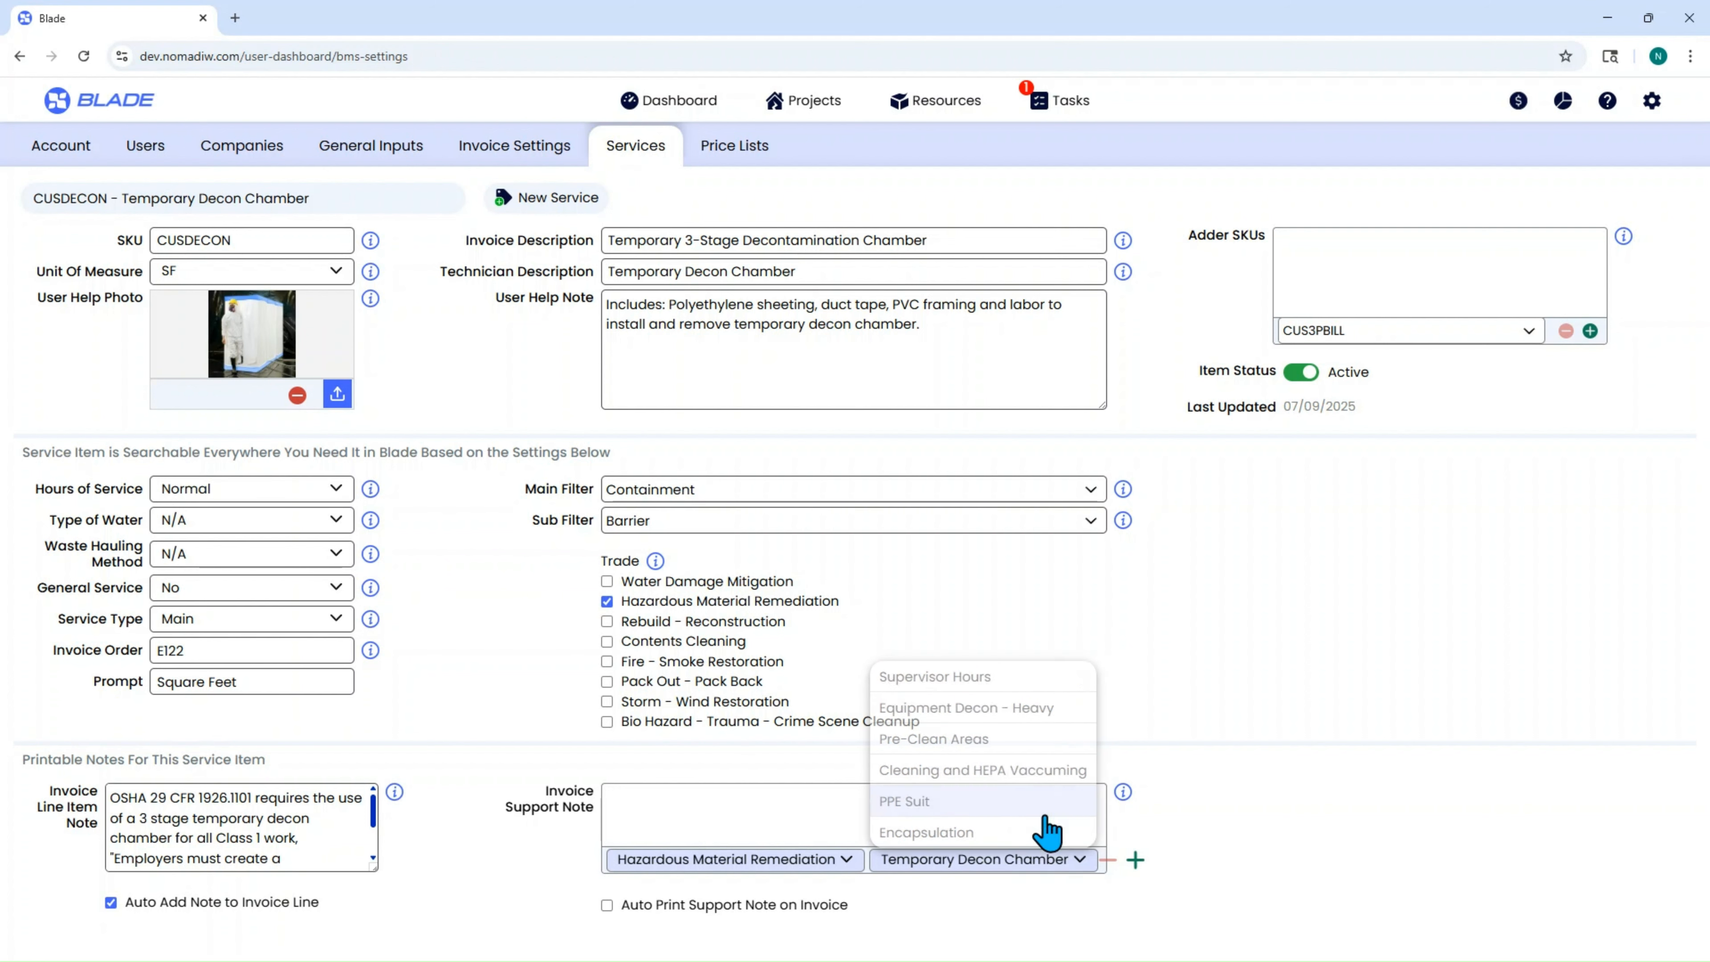
pyautogui.click(1134, 860)
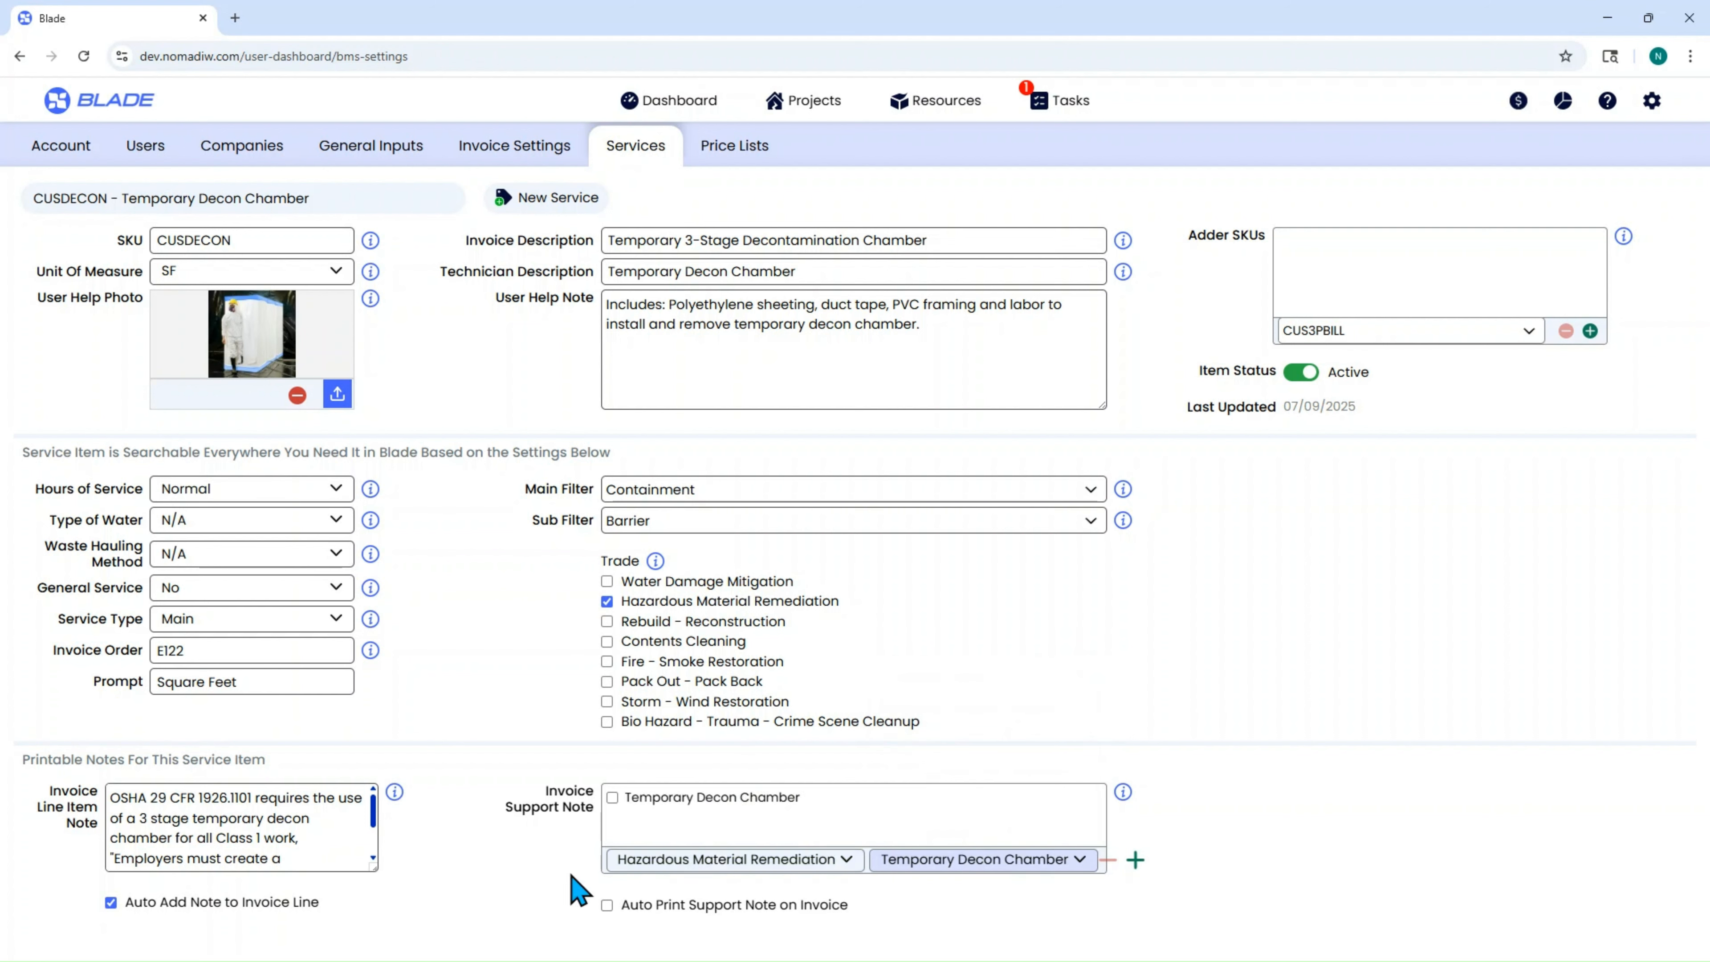
pyautogui.click(606, 904)
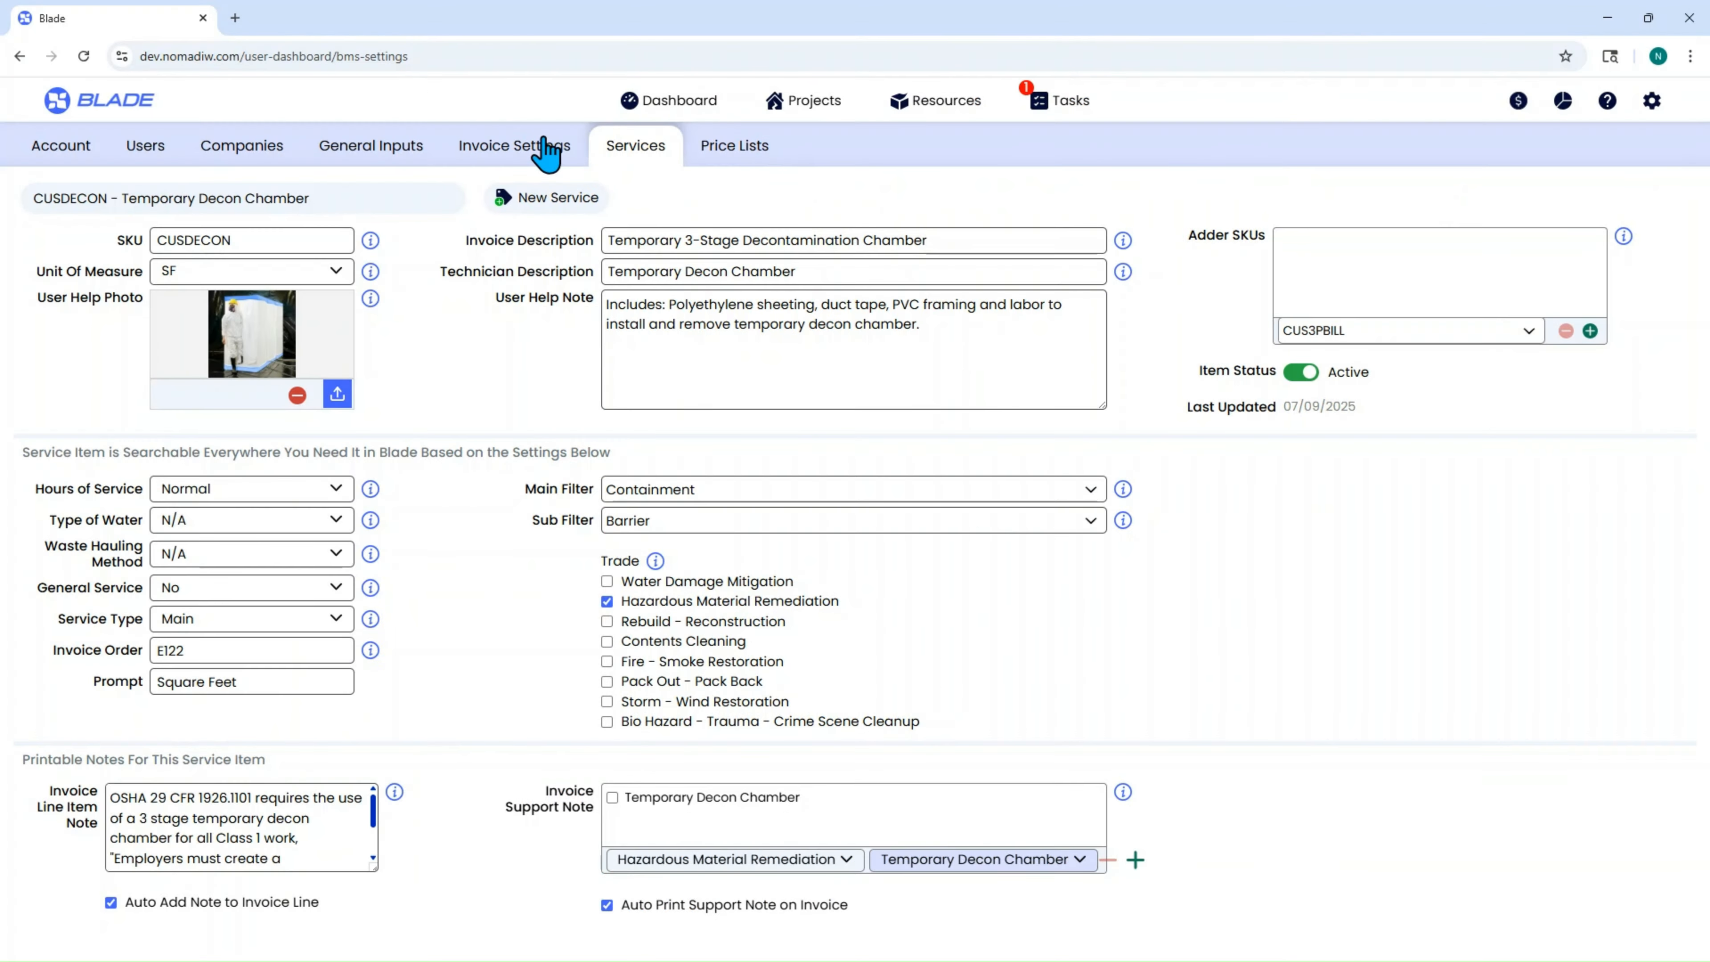
# - Open the Invoice Settings, and look through the Invoice Settings help topic in the Support Center
pyautogui.click(547, 149)
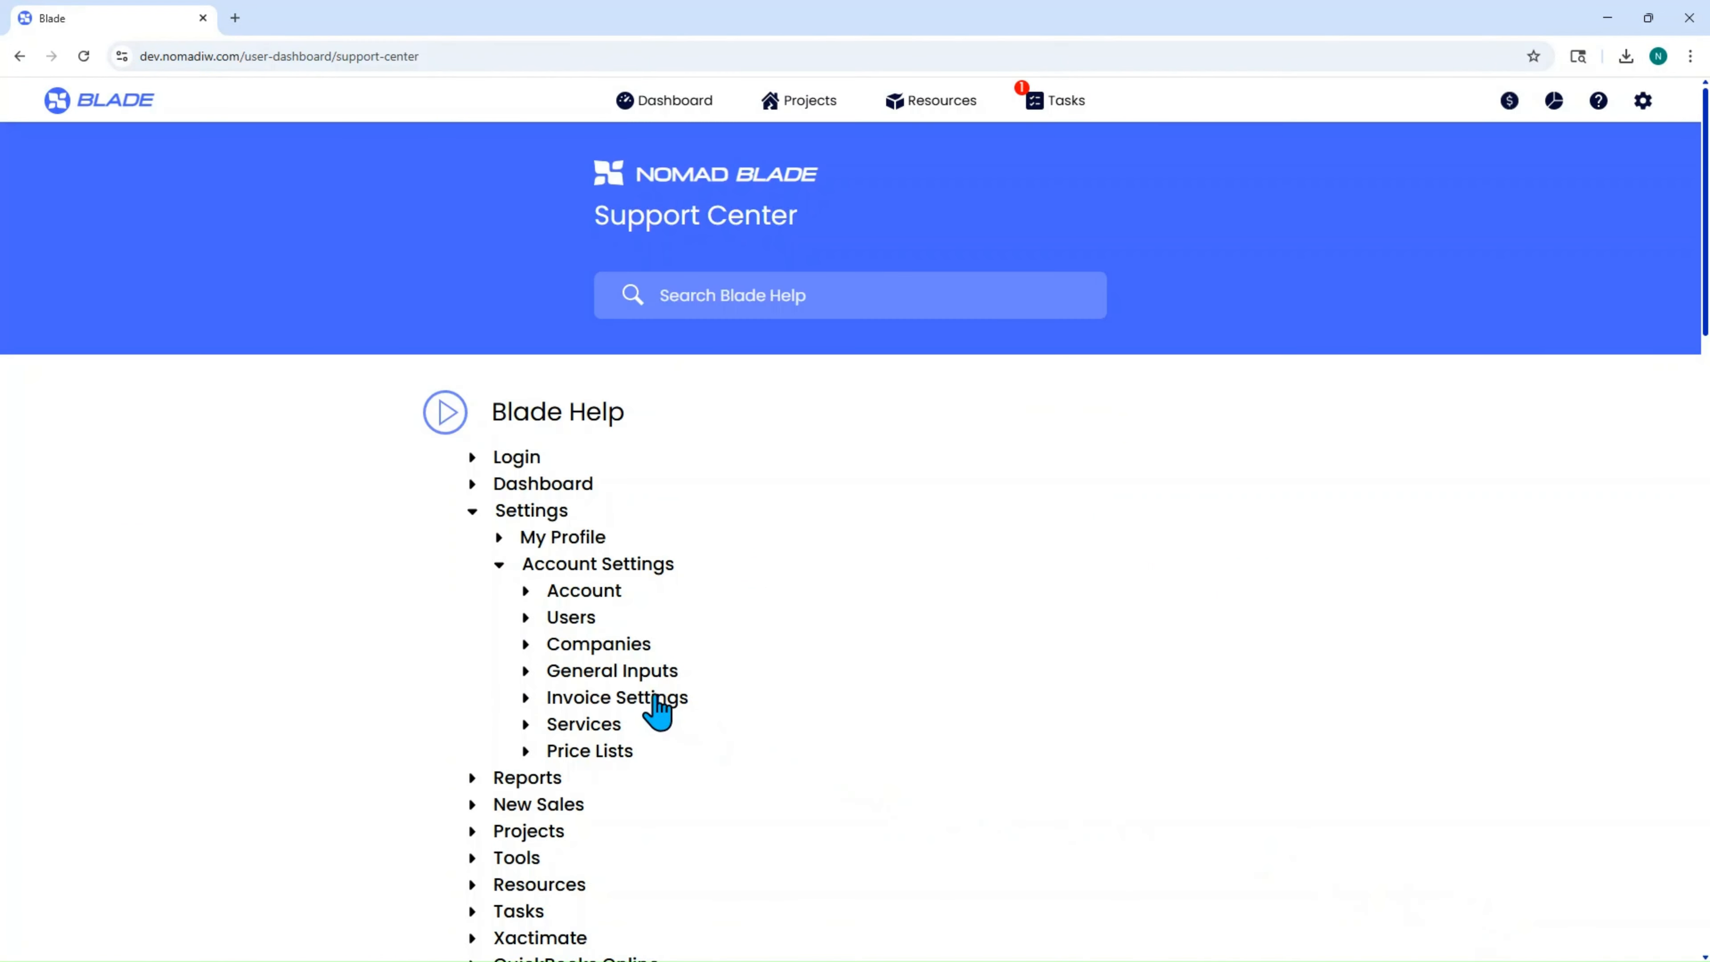
pyautogui.click(656, 701)
pyautogui.scroll(-10, 920, 725)
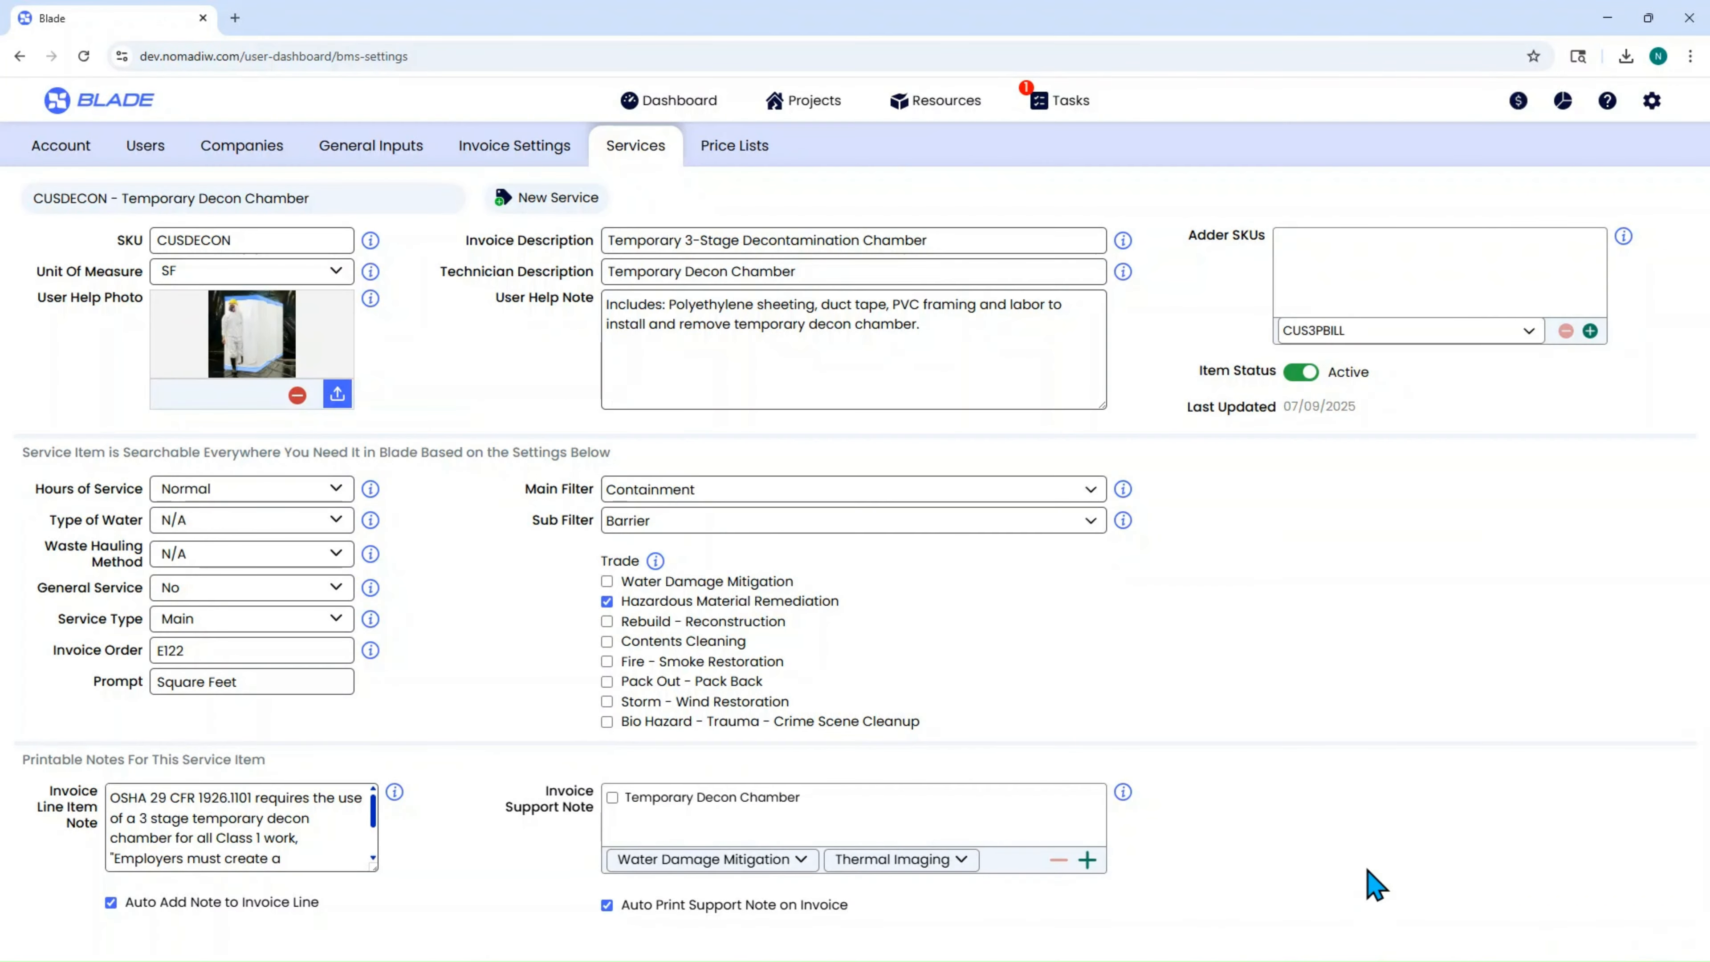
# - Open a blank New Service form and review its service, invoice and Searchable In fields
pyautogui.click(559, 199)
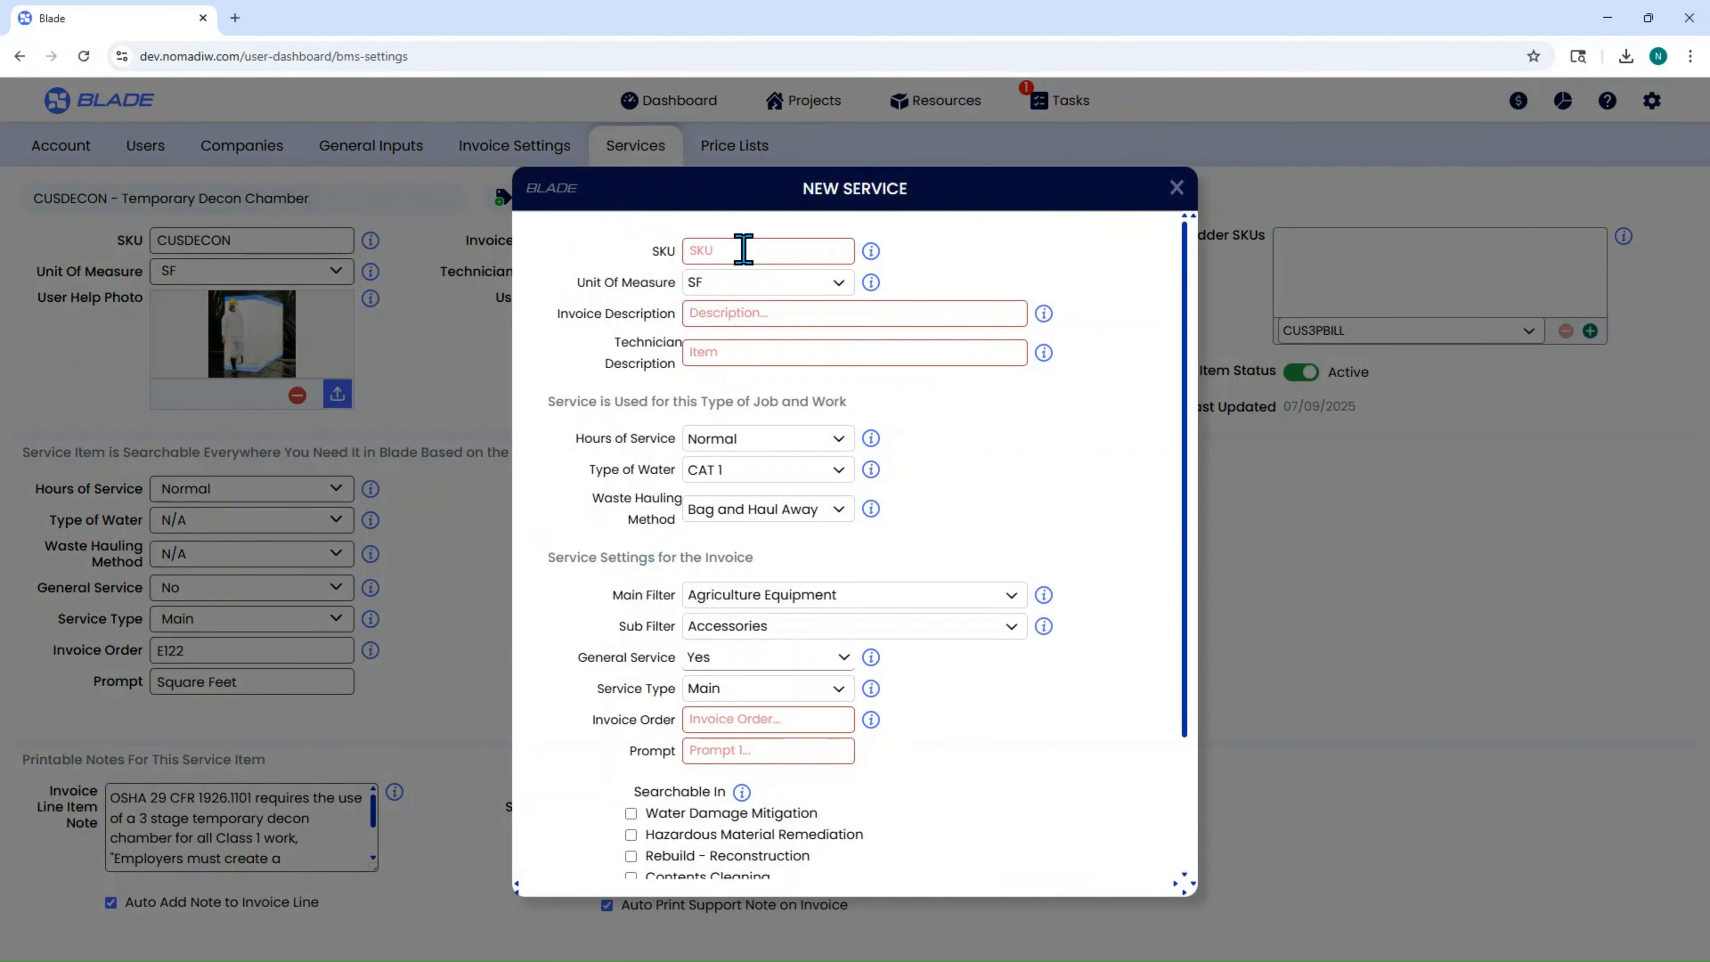
pyautogui.scroll(-3, 813, 497)
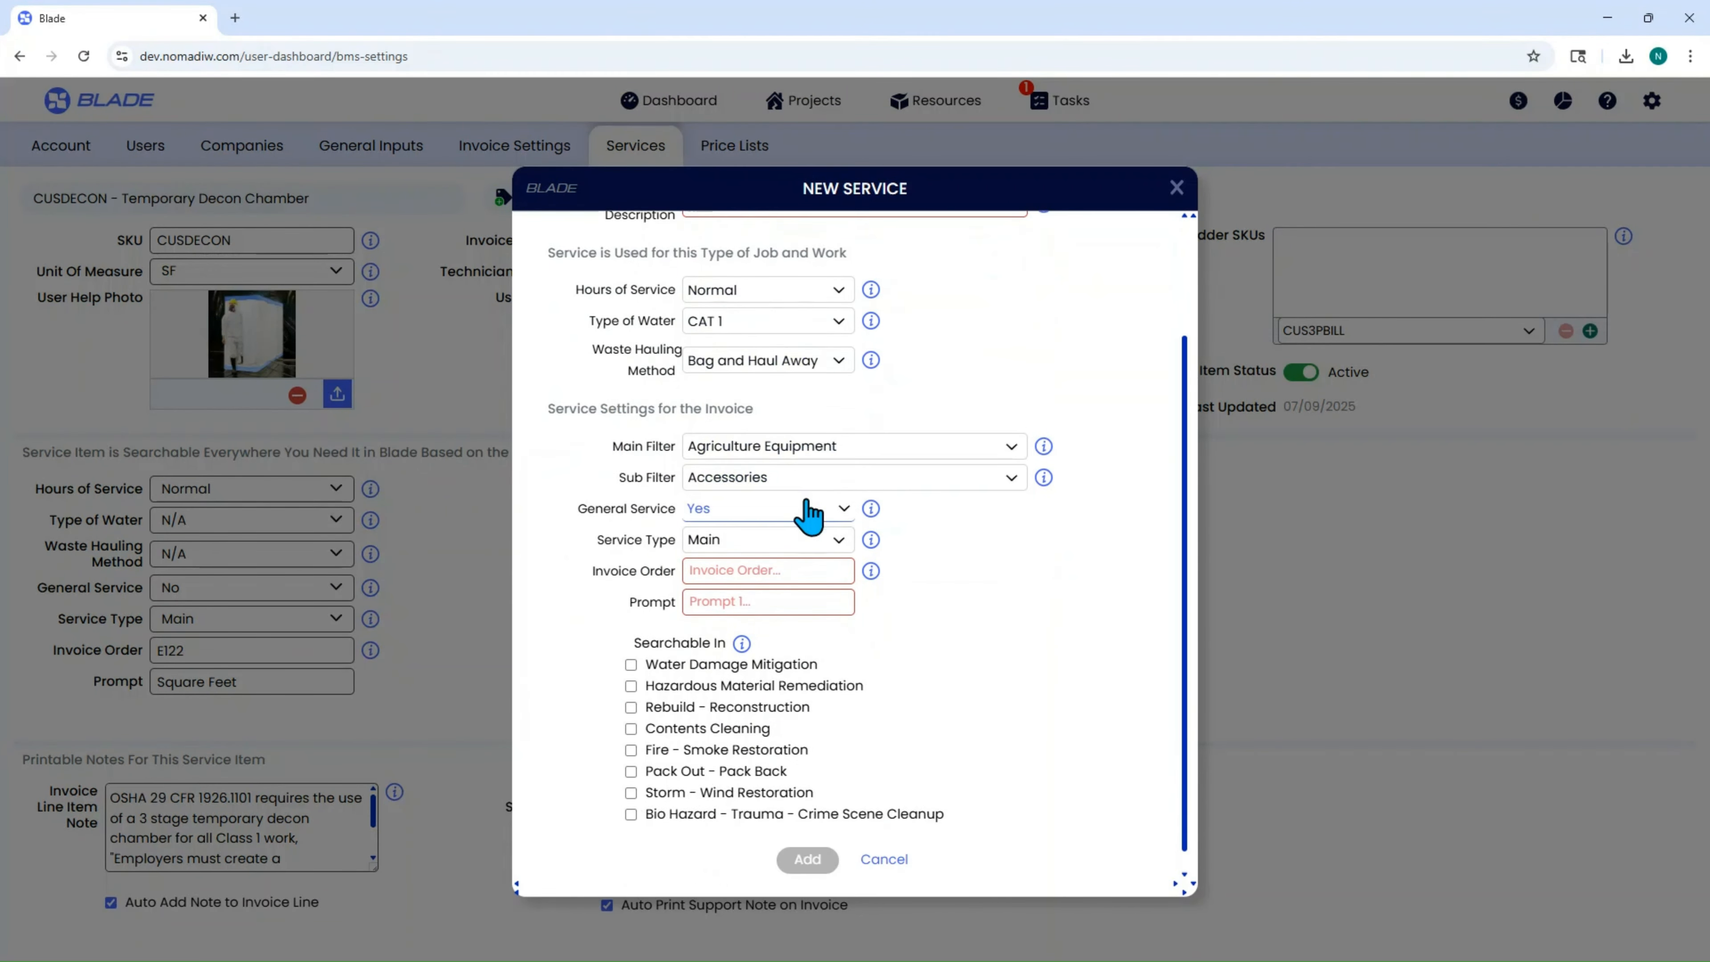